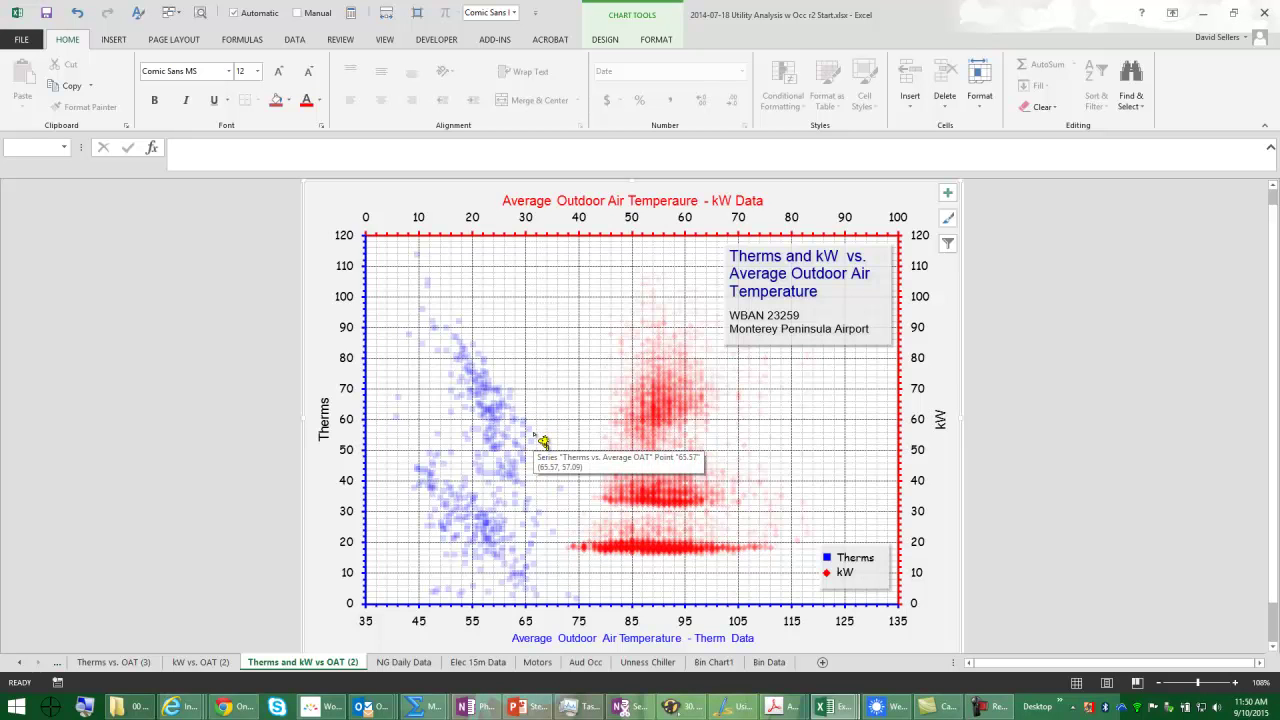
Compare the kW vs. OAT (2) chart with its source data on the Elec 15m Data sheet.
mouse_move(510, 418)
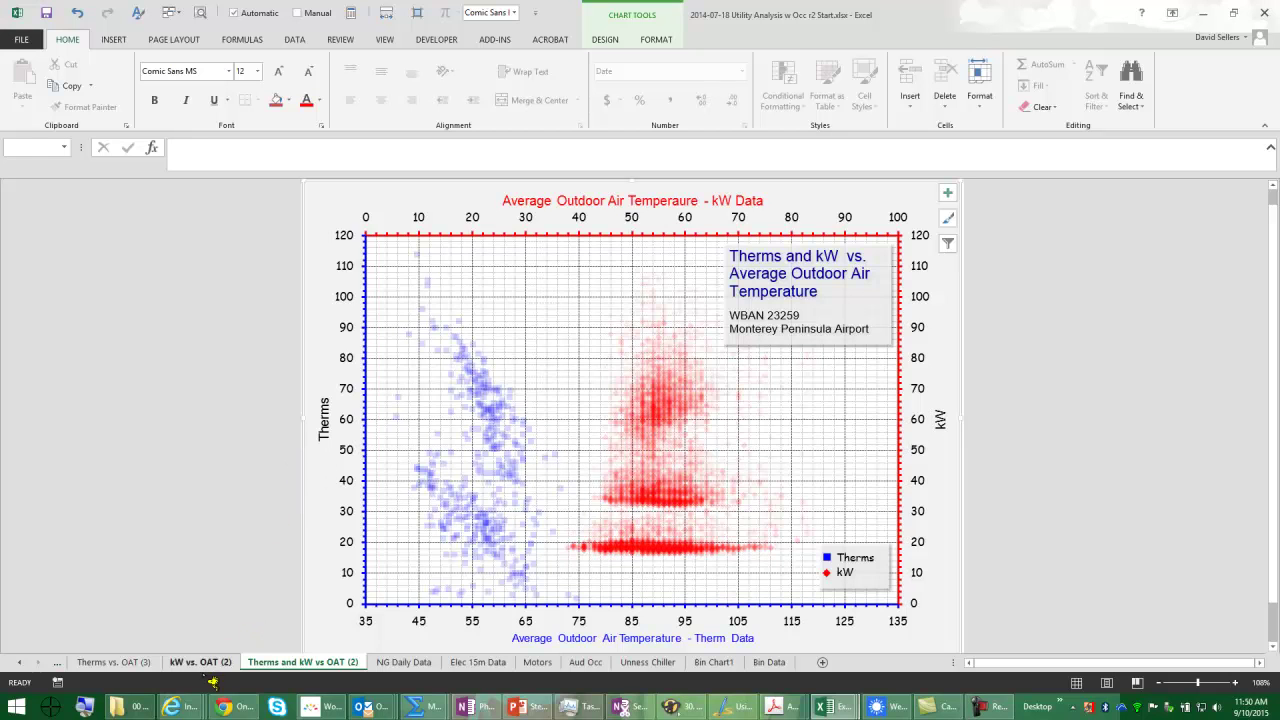
left_click(474, 667)
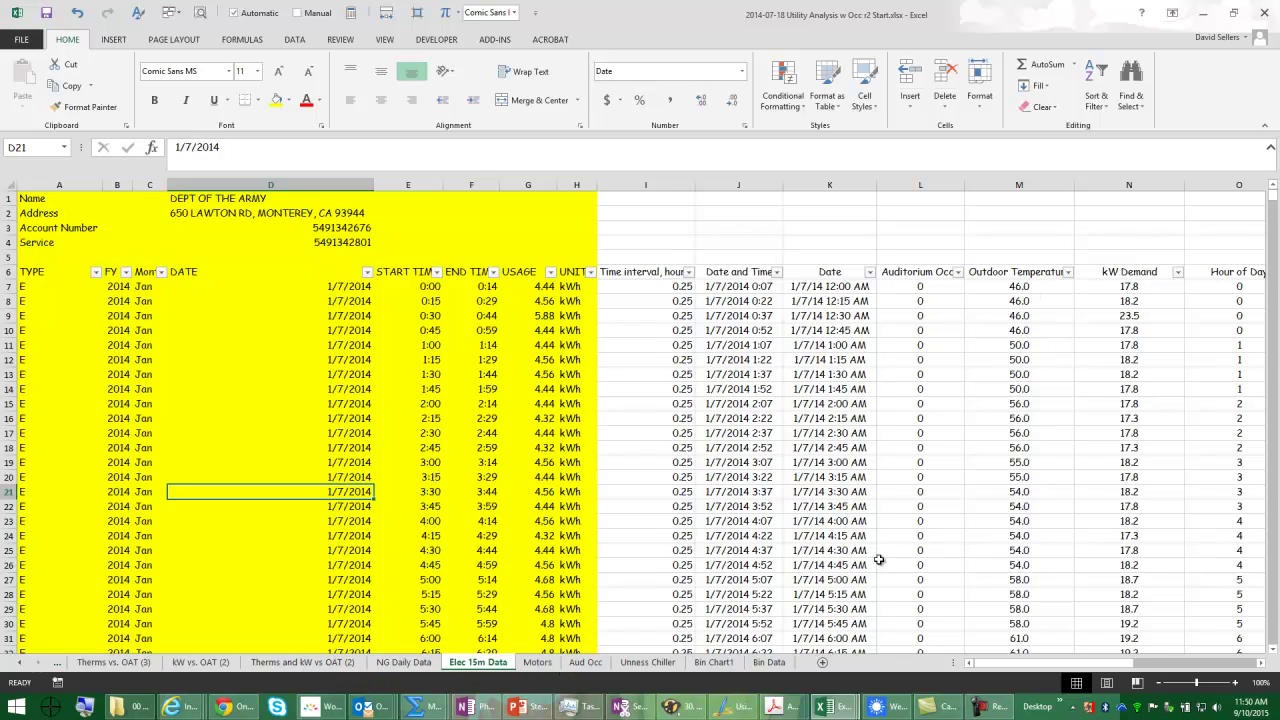
left_click(200, 662)
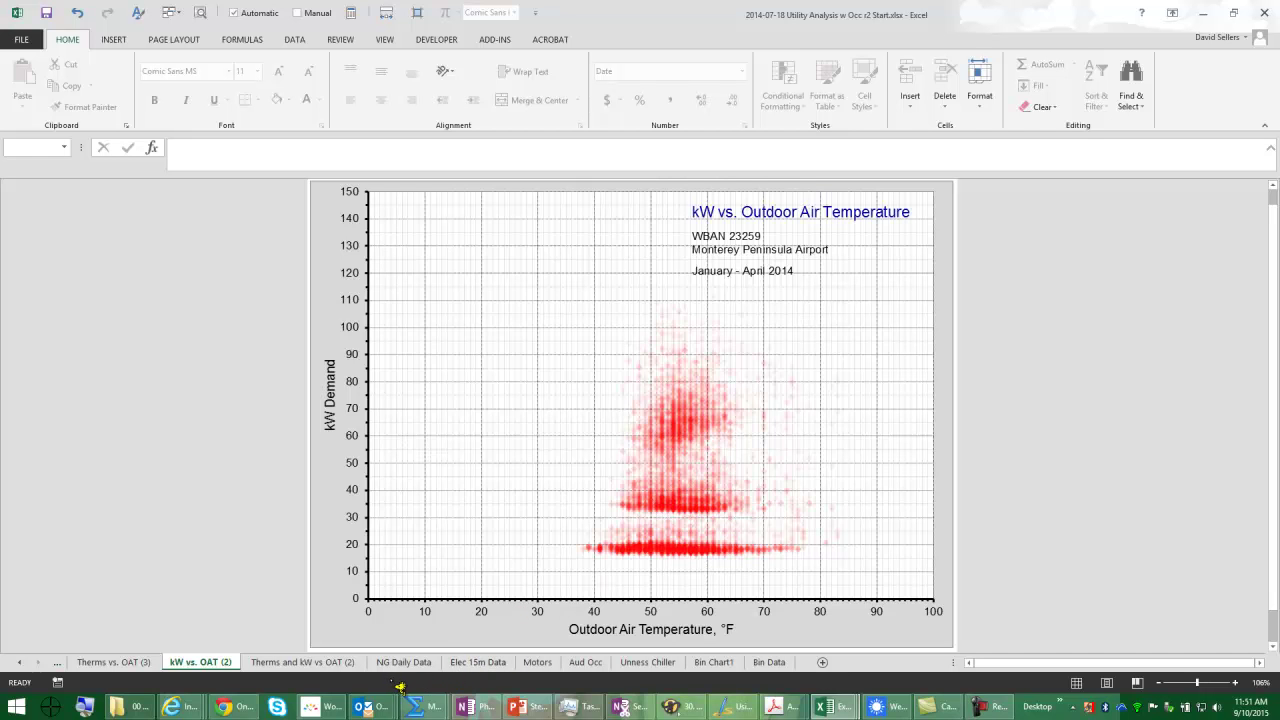
left_click(500, 664)
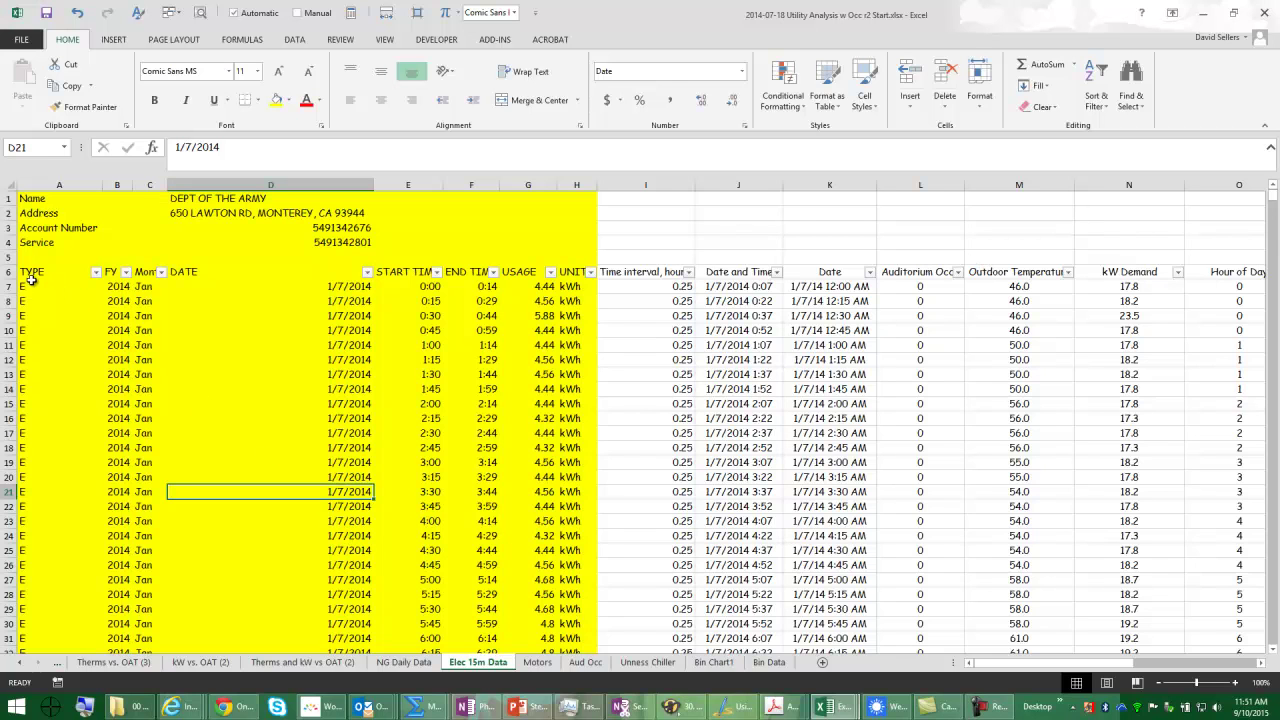
left_click(7, 257)
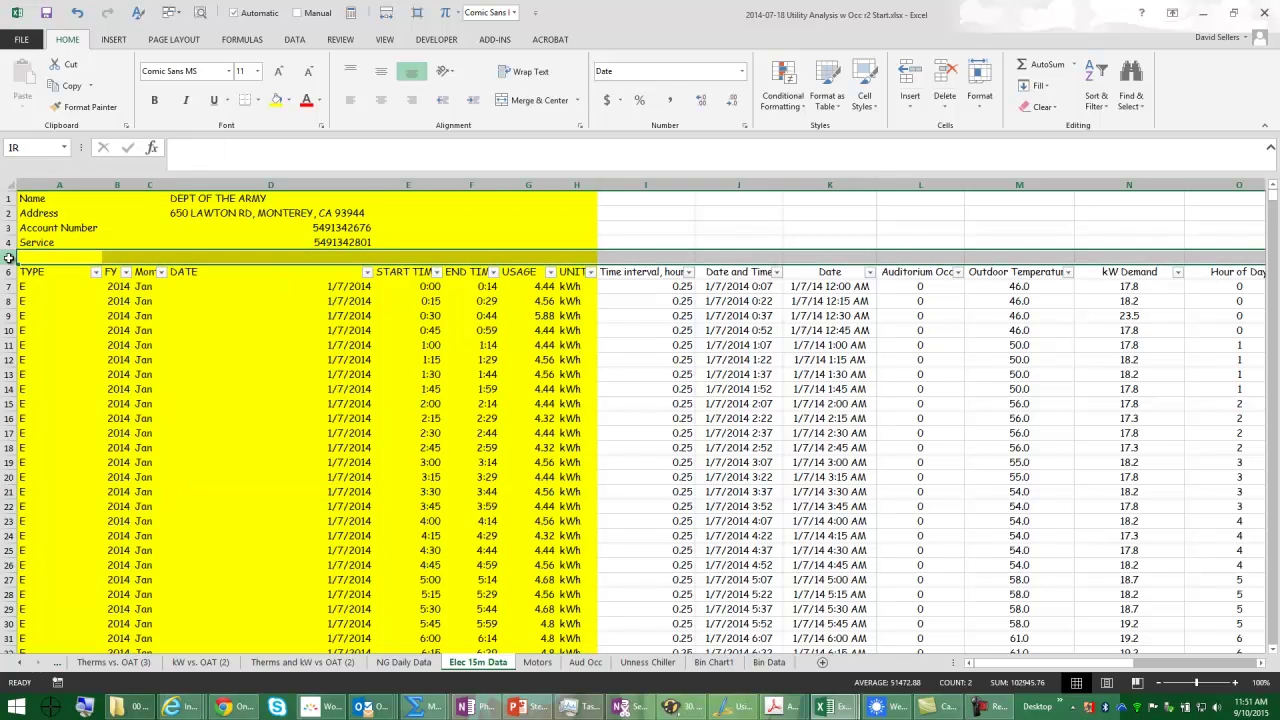
left_click_drag(7, 257, 8, 493)
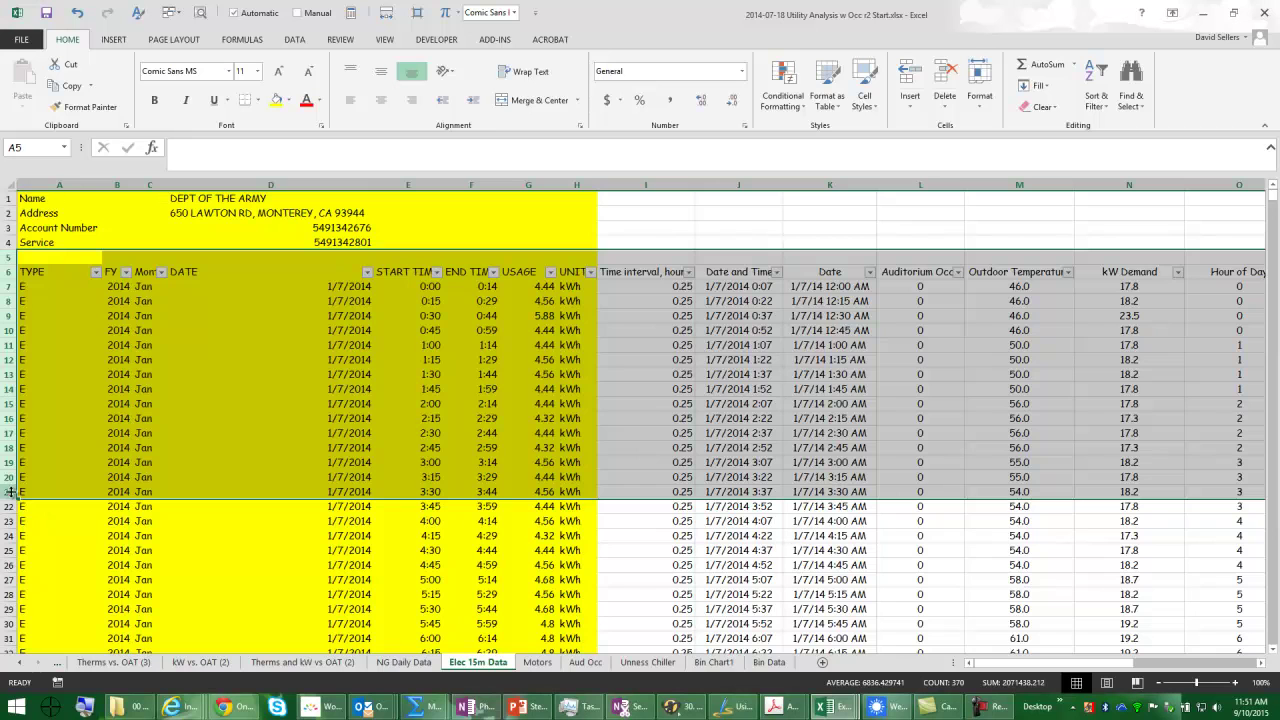
right_click(7, 257)
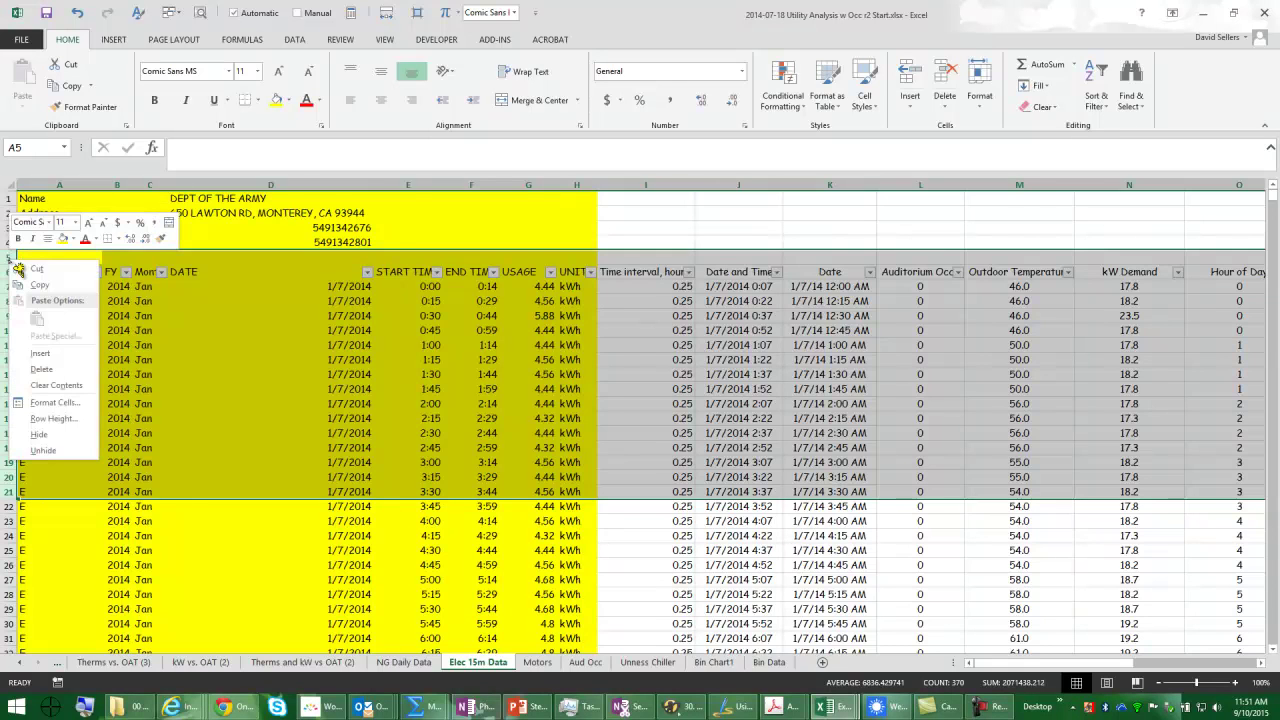
left_click(60, 369)
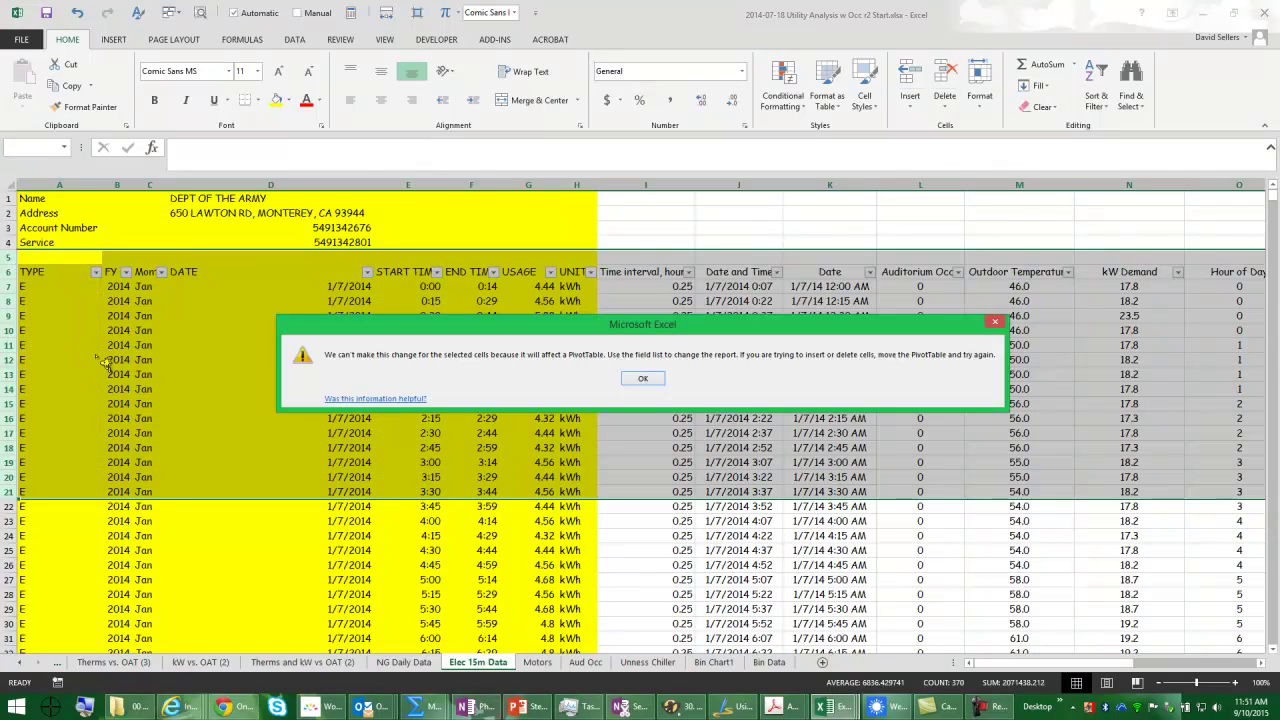
left_click(644, 381)
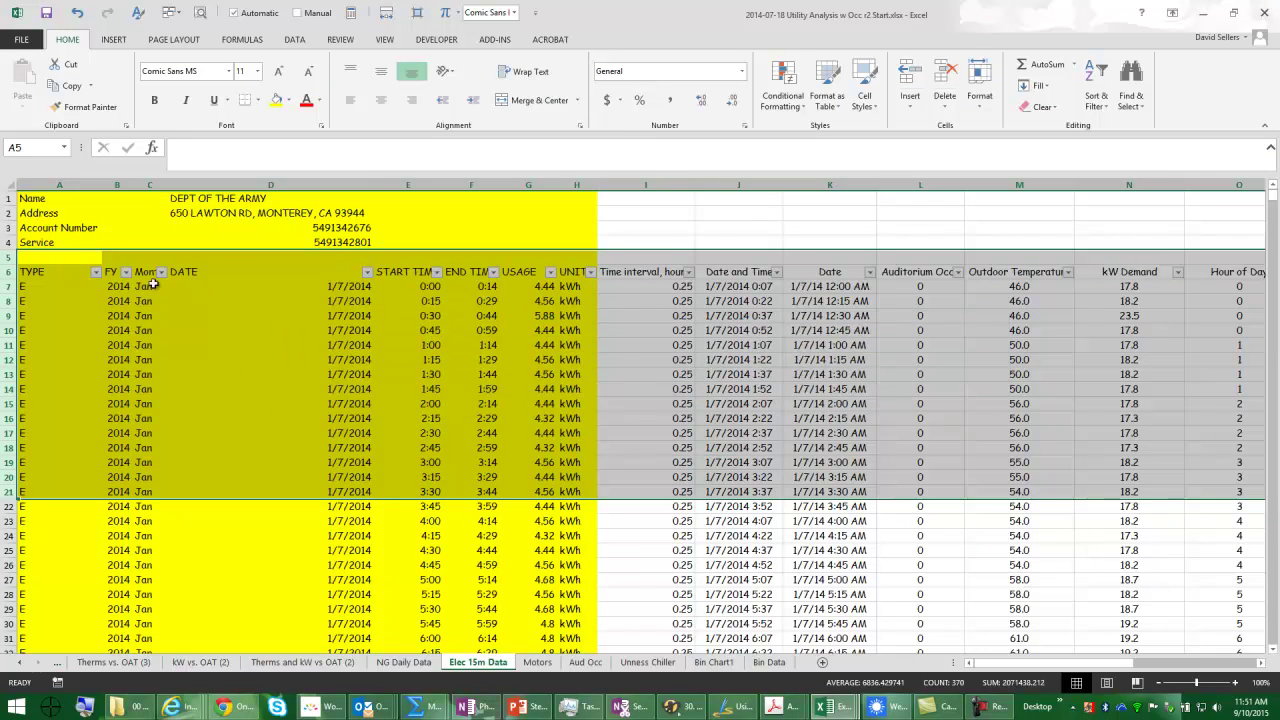
Insert five blank rows above the account information on the Elec 15m Data sheet.
left_click(9, 258)
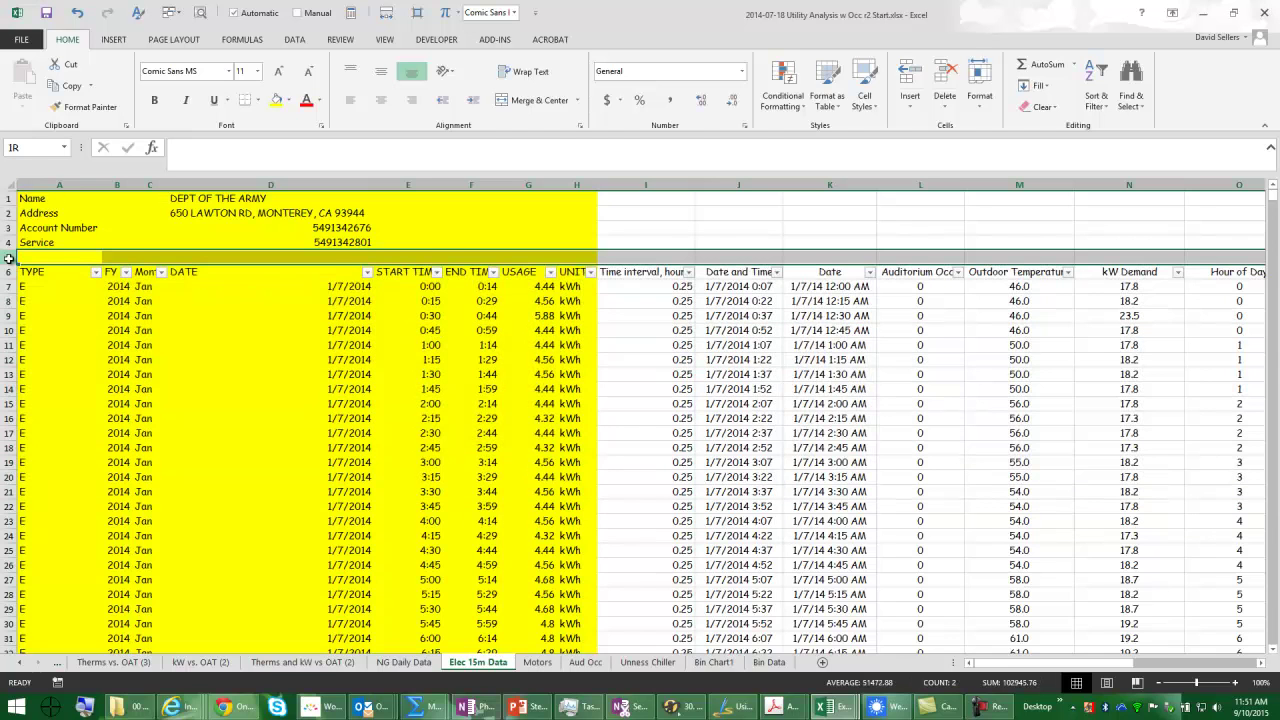
left_click_drag(9, 199, 9, 258)
right_click(12, 261)
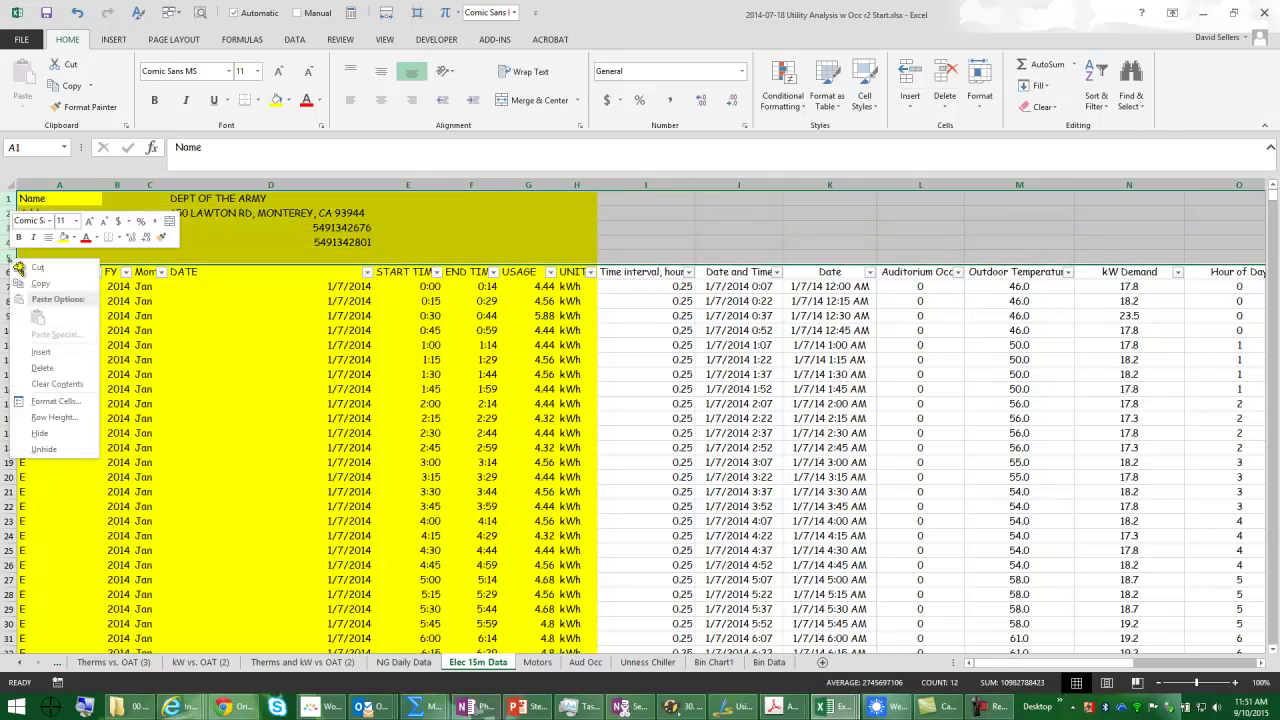
left_click(44, 351)
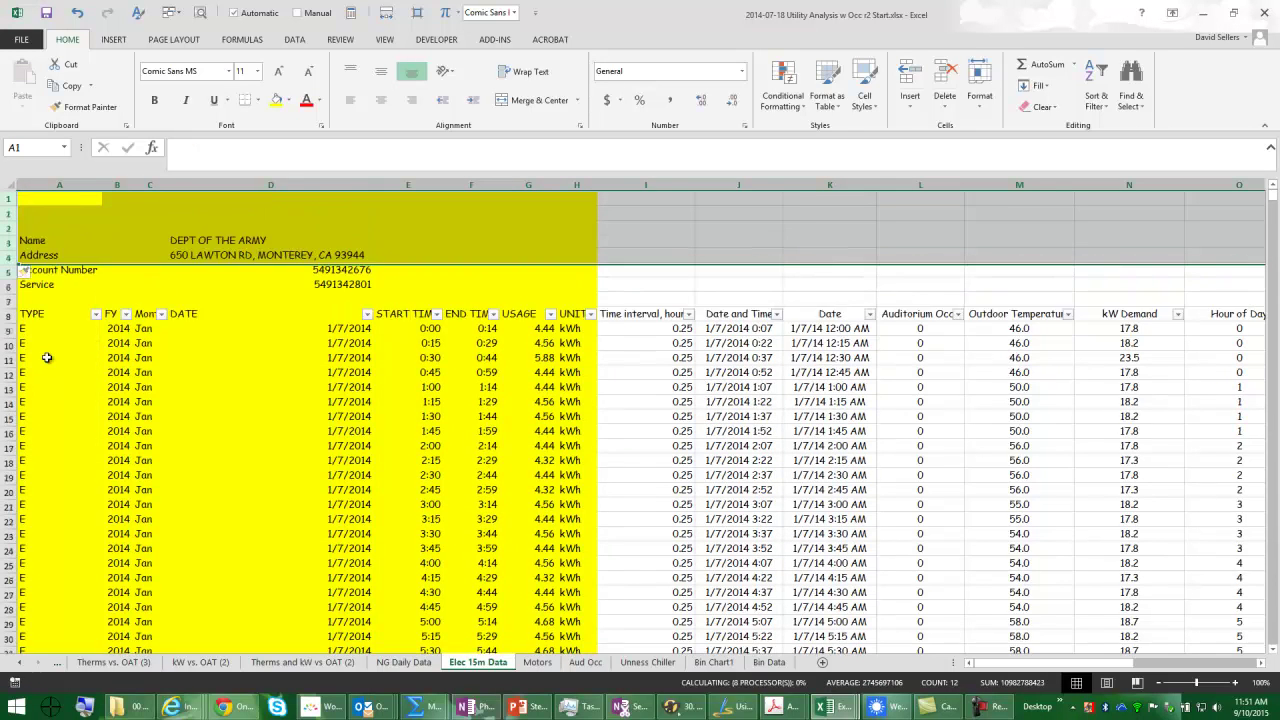
Insert ten more blank rows at the top of the Elec 15m Data sheet to make room for a chart.
right_click(12, 201)
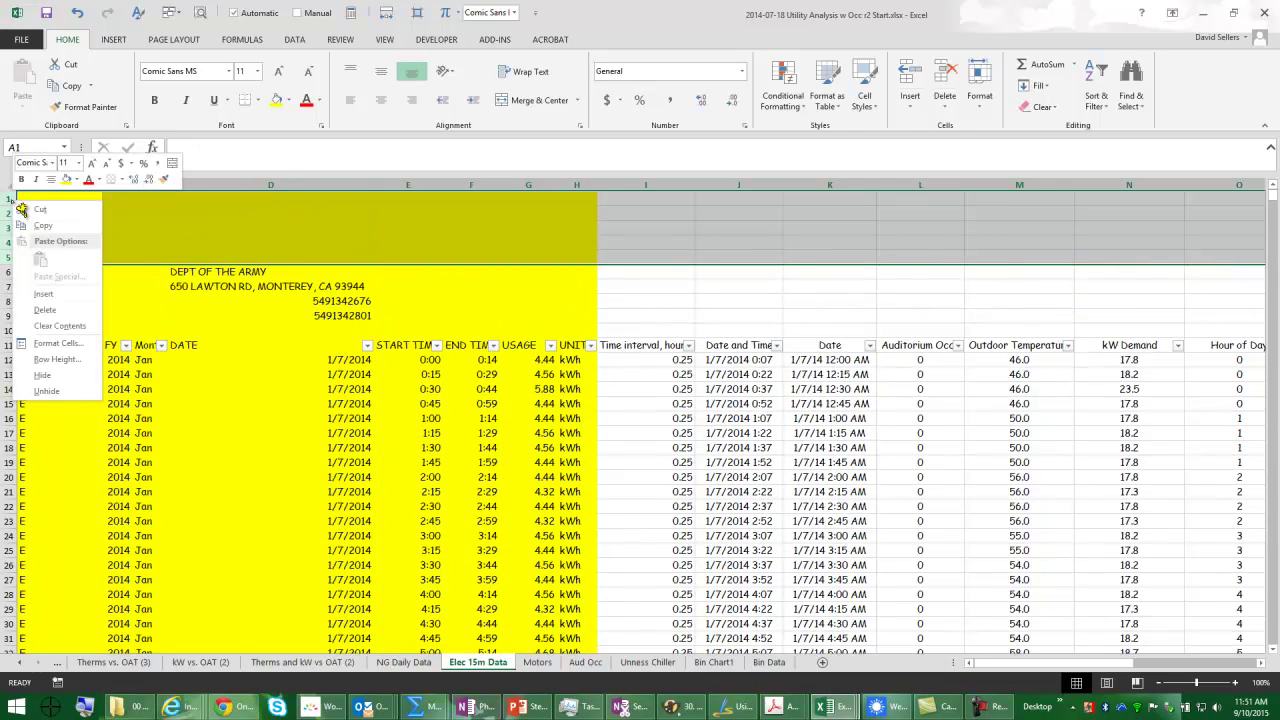
key("Escape")
left_click_drag(7, 198, 8, 330)
right_click(8, 330)
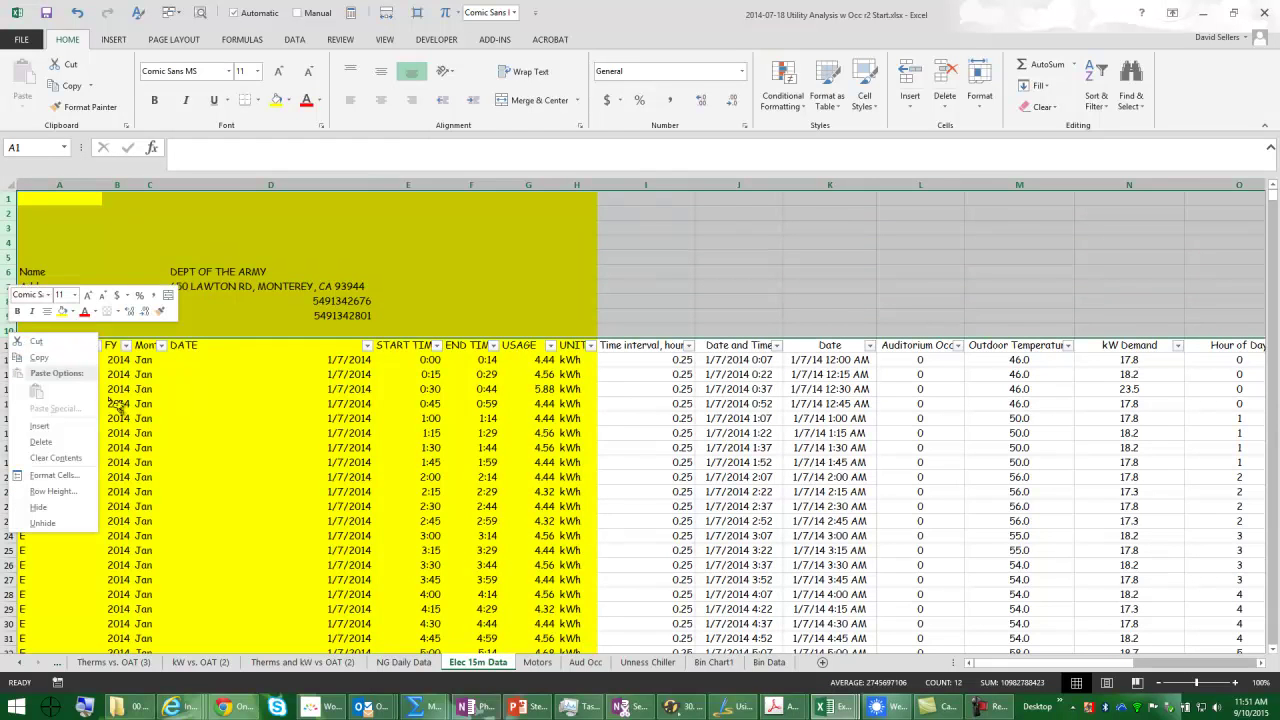
left_click(52, 425)
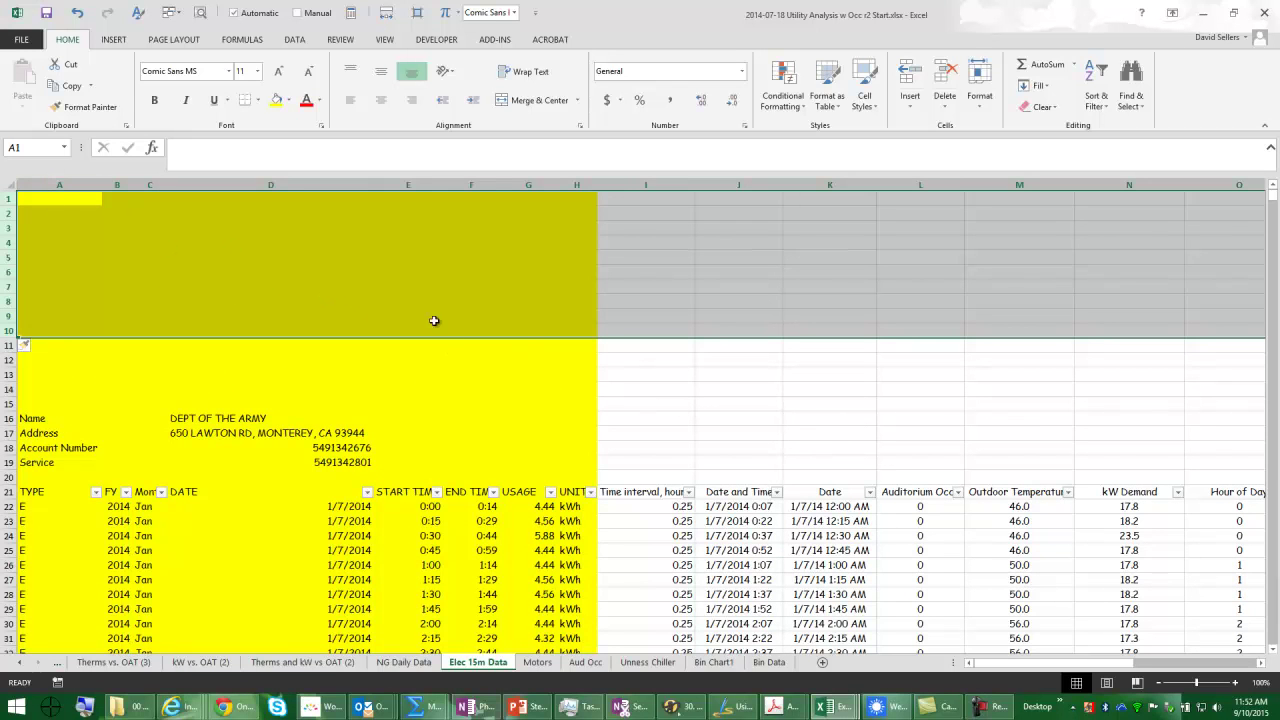
Copy the entire kW vs. Outdoor Air Temperature chart from the kW vs. OAT (2) sheet.
left_click(200, 662)
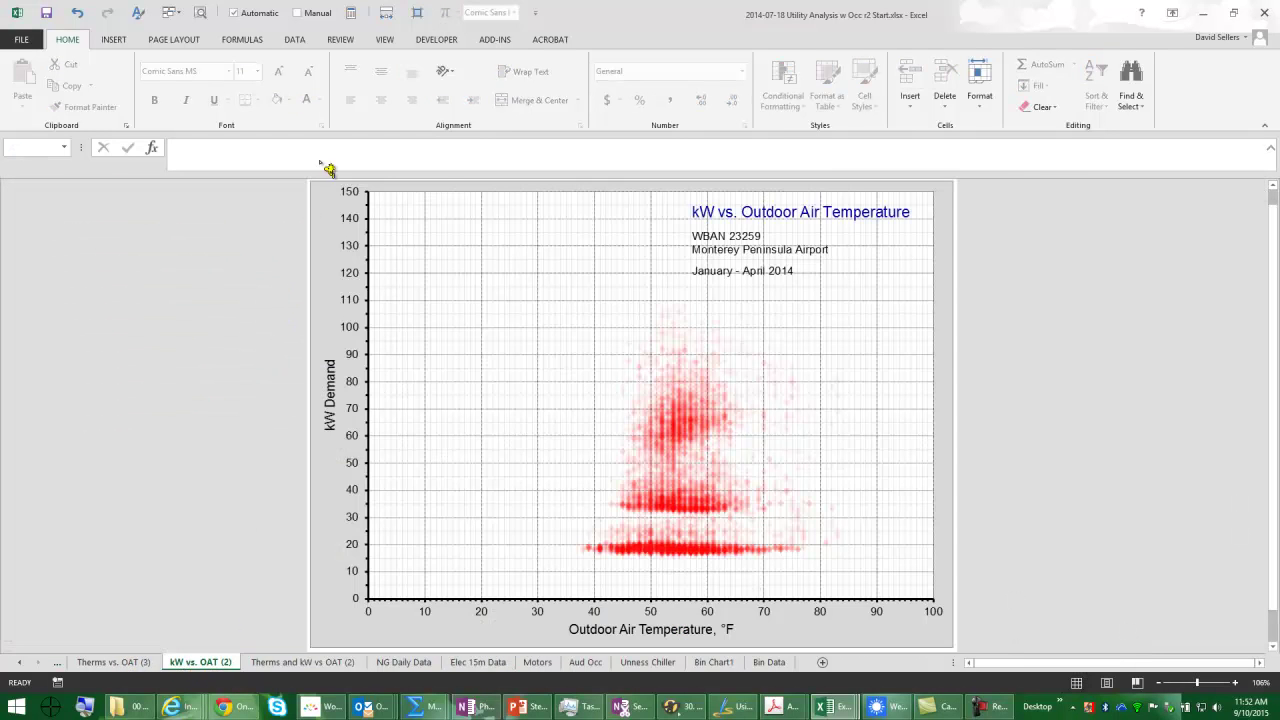
left_click(322, 205)
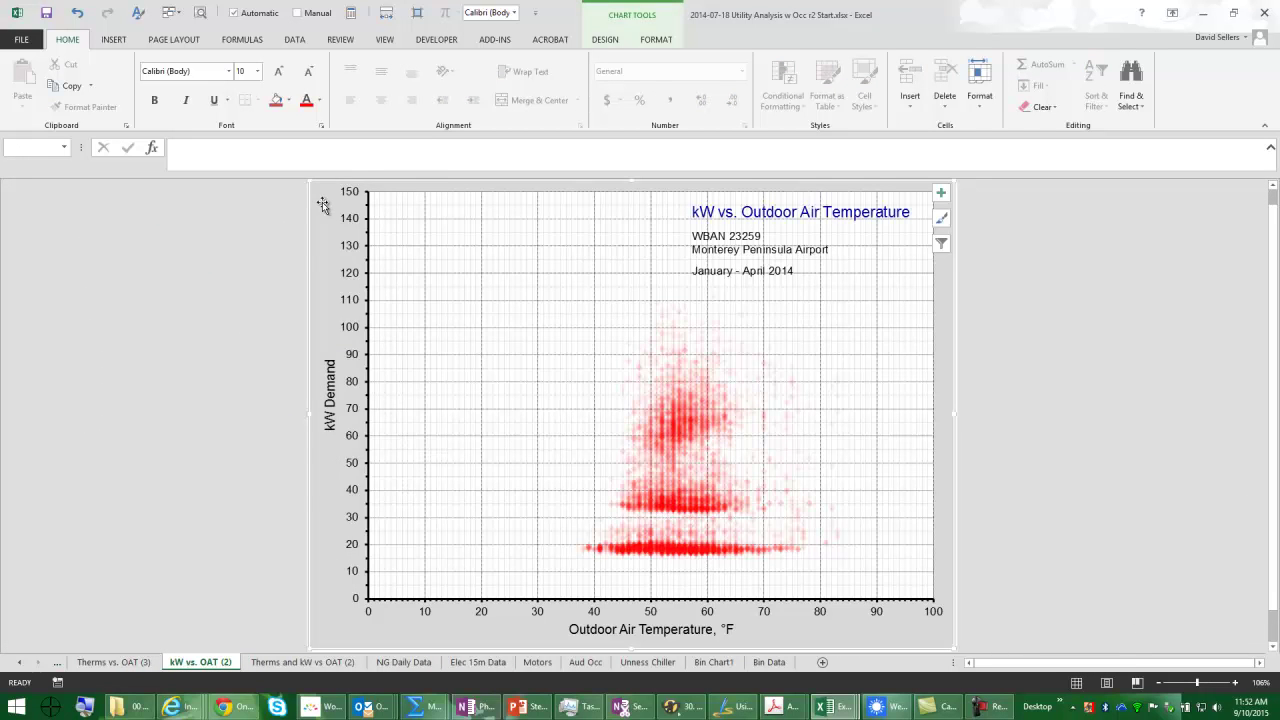
right_click(322, 202)
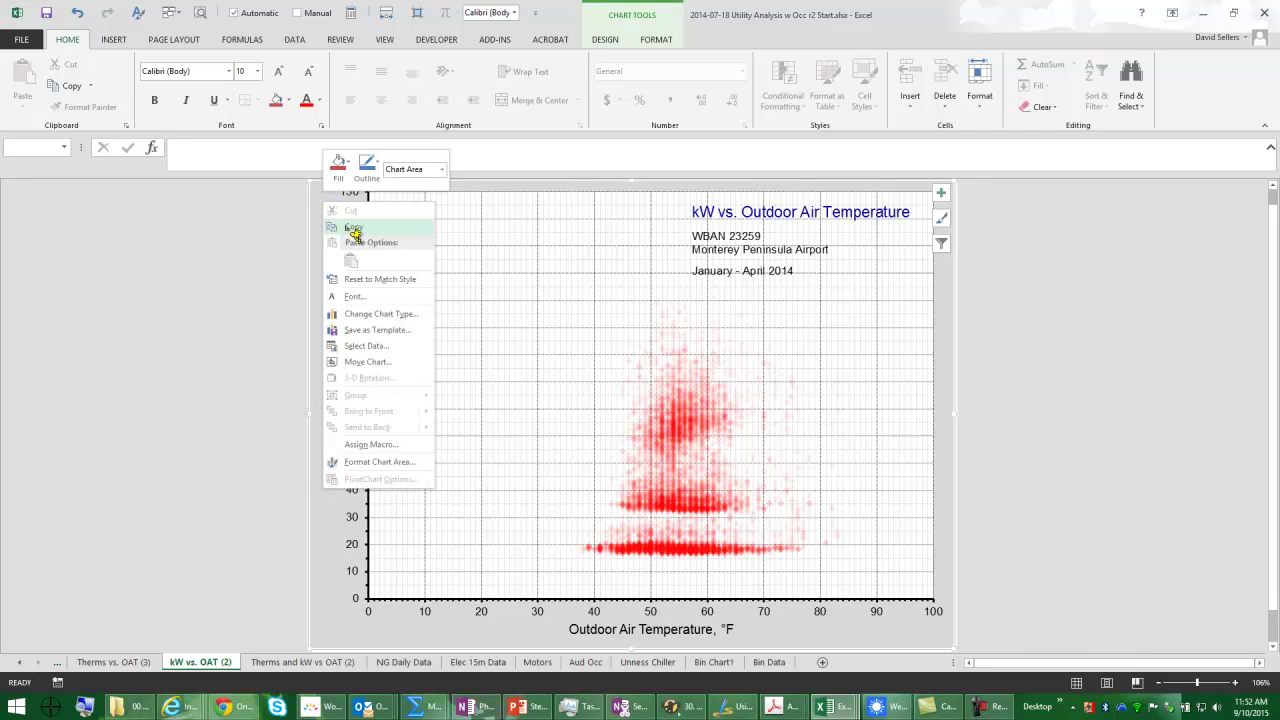
left_click(354, 229)
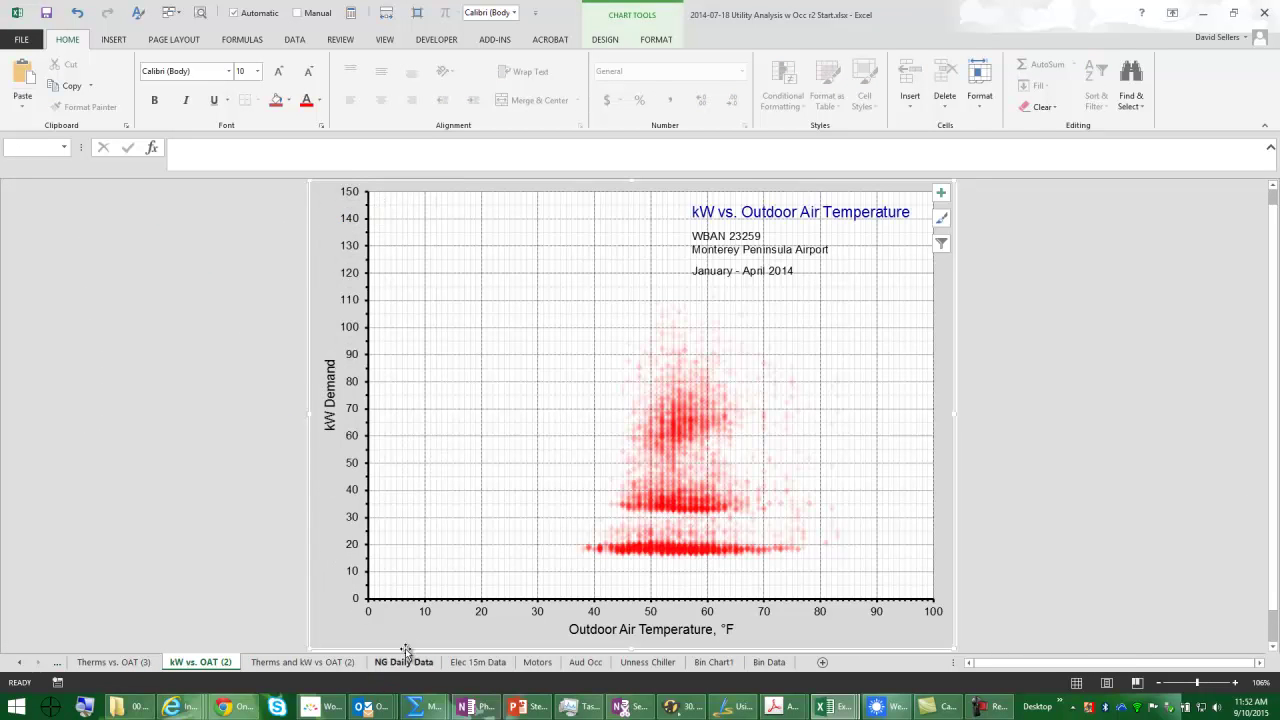
Paste the chart at cell M1 of the Elec 15m Data sheet using the destination theme and shrink it to fit columns M to P above row 21.
left_click(475, 664)
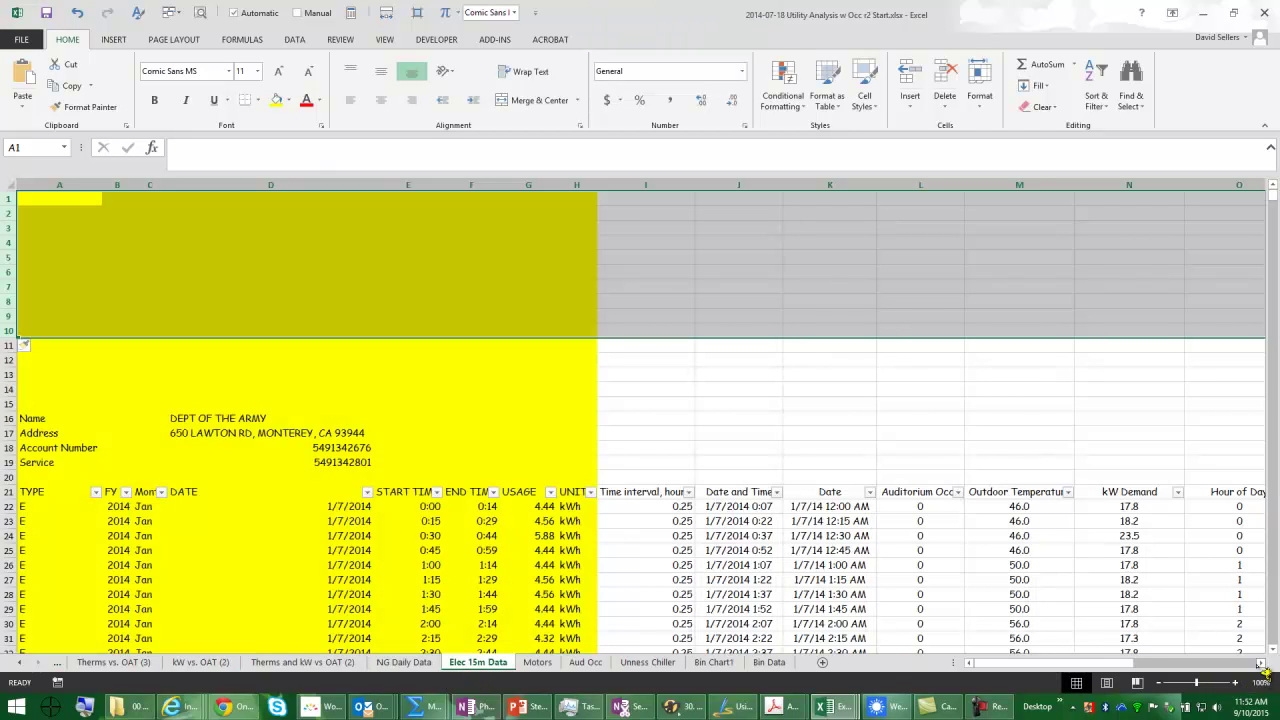
left_click_drag(1262, 665, 1262, 665)
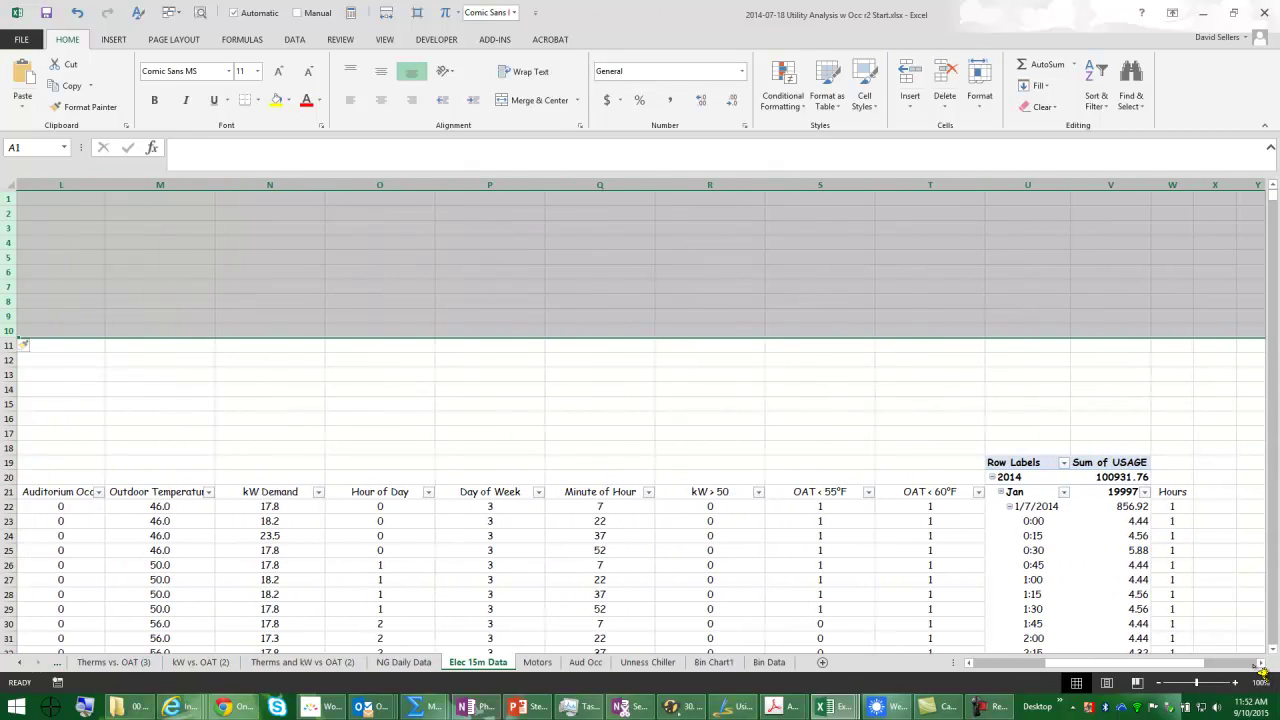
left_click(158, 200)
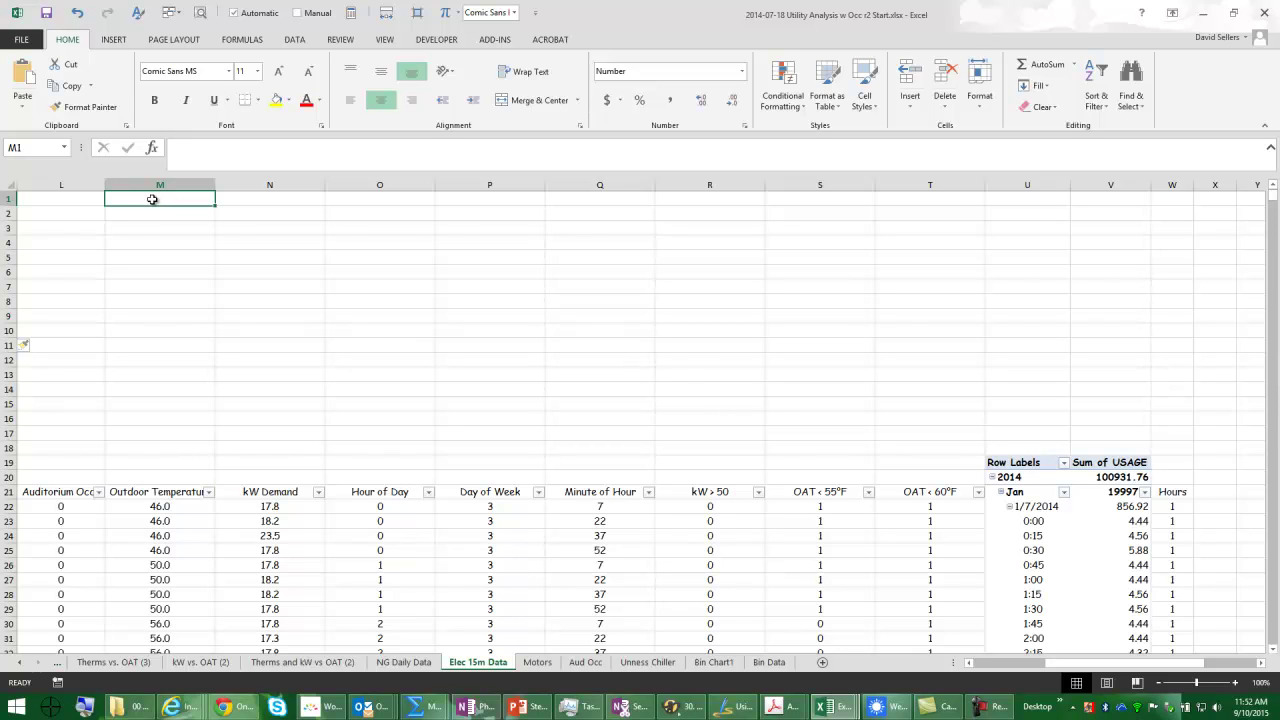
right_click(152, 200)
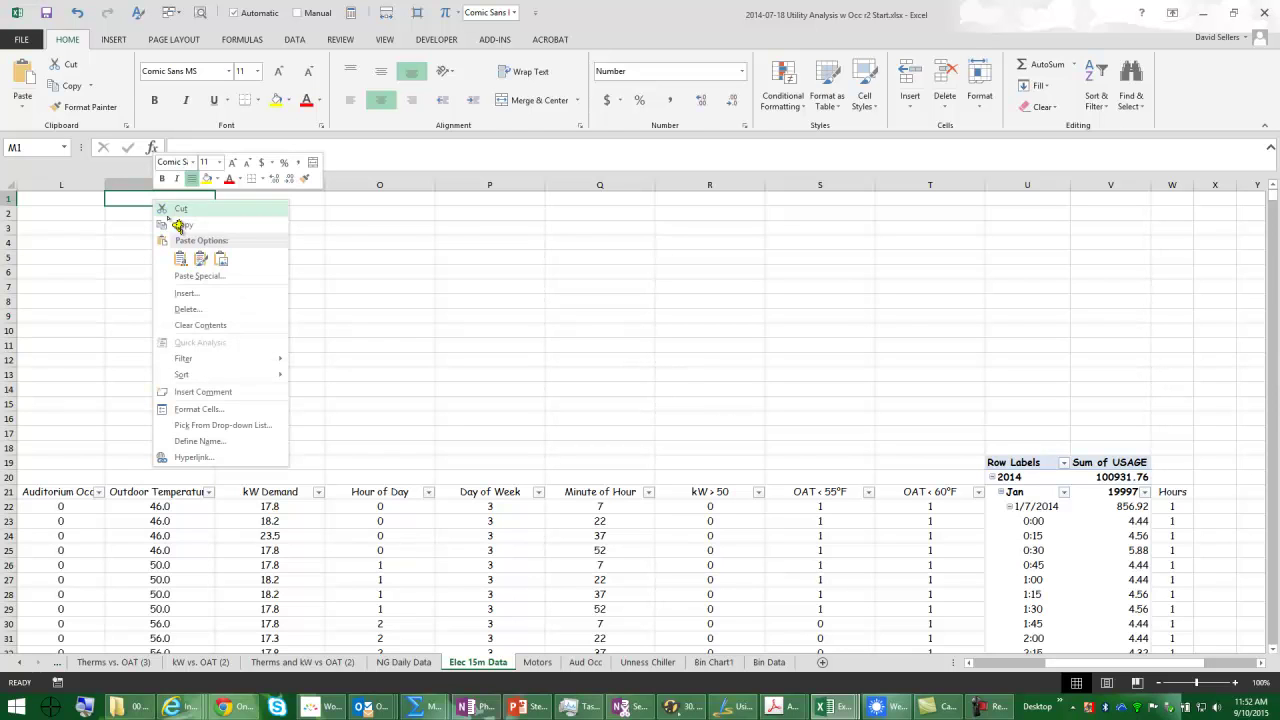
left_click(180, 259)
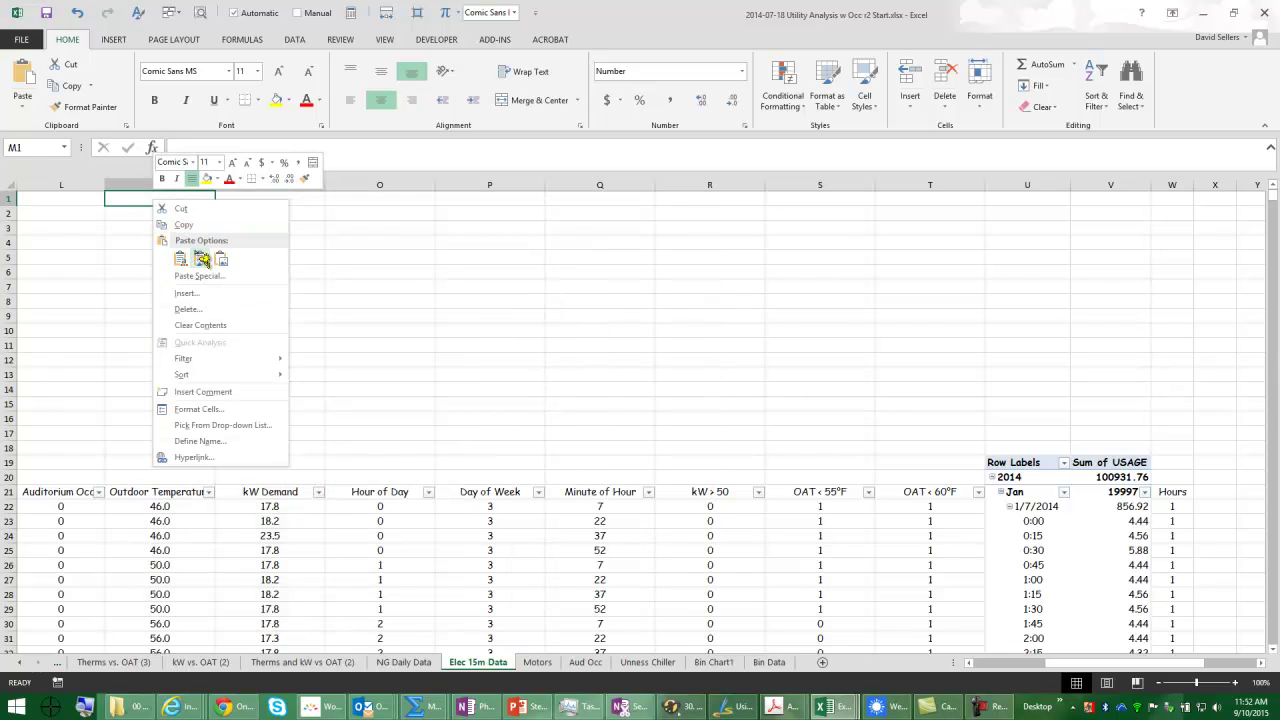
left_click(181, 259)
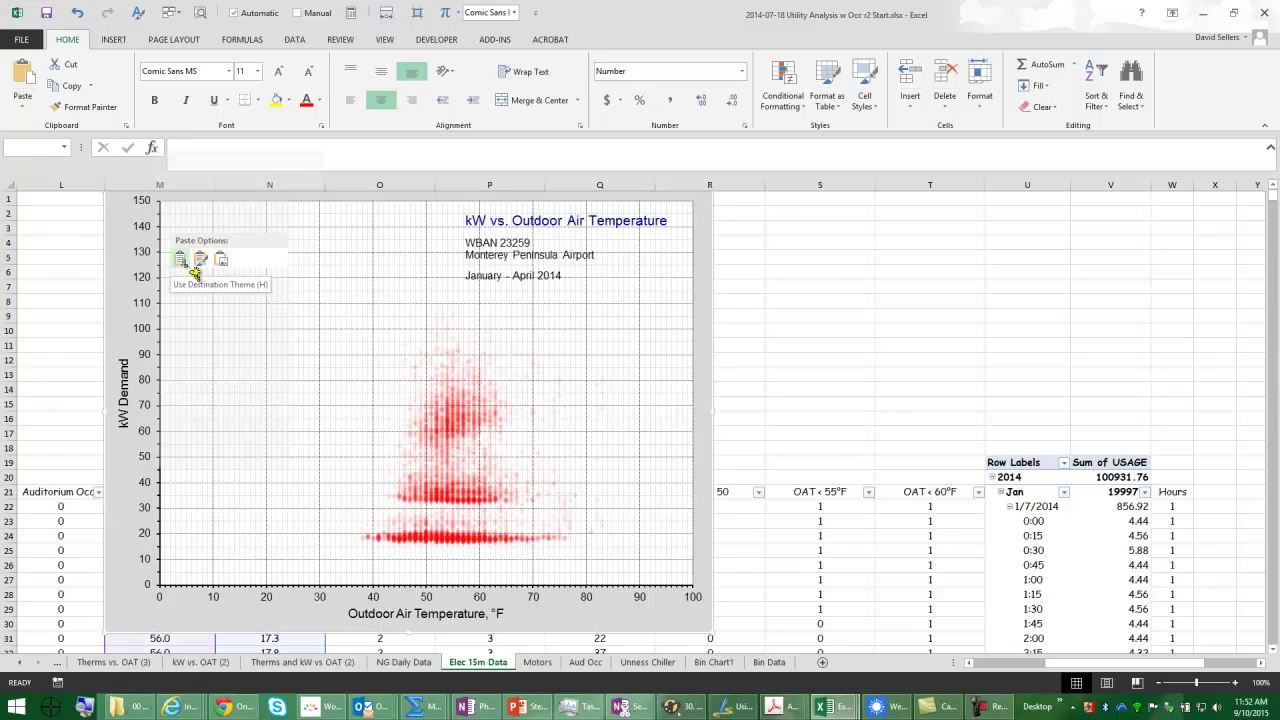
left_click(181, 260)
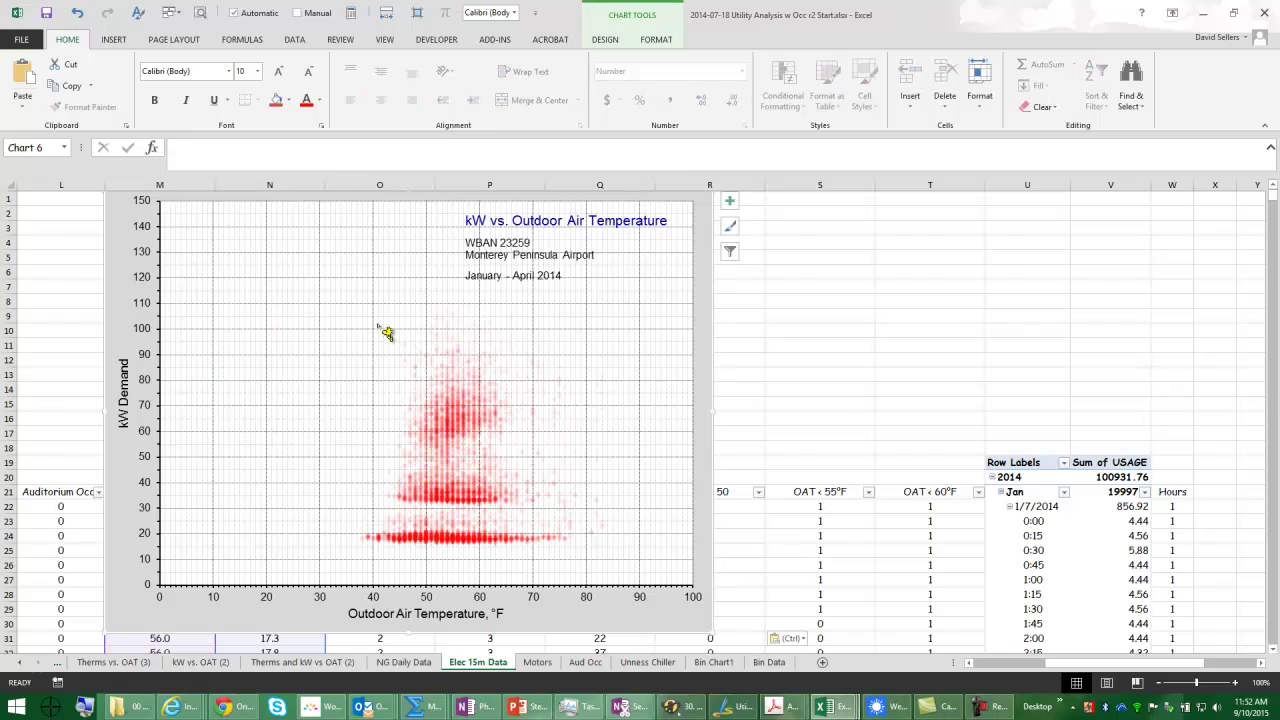
left_click_drag(714, 629, 546, 482)
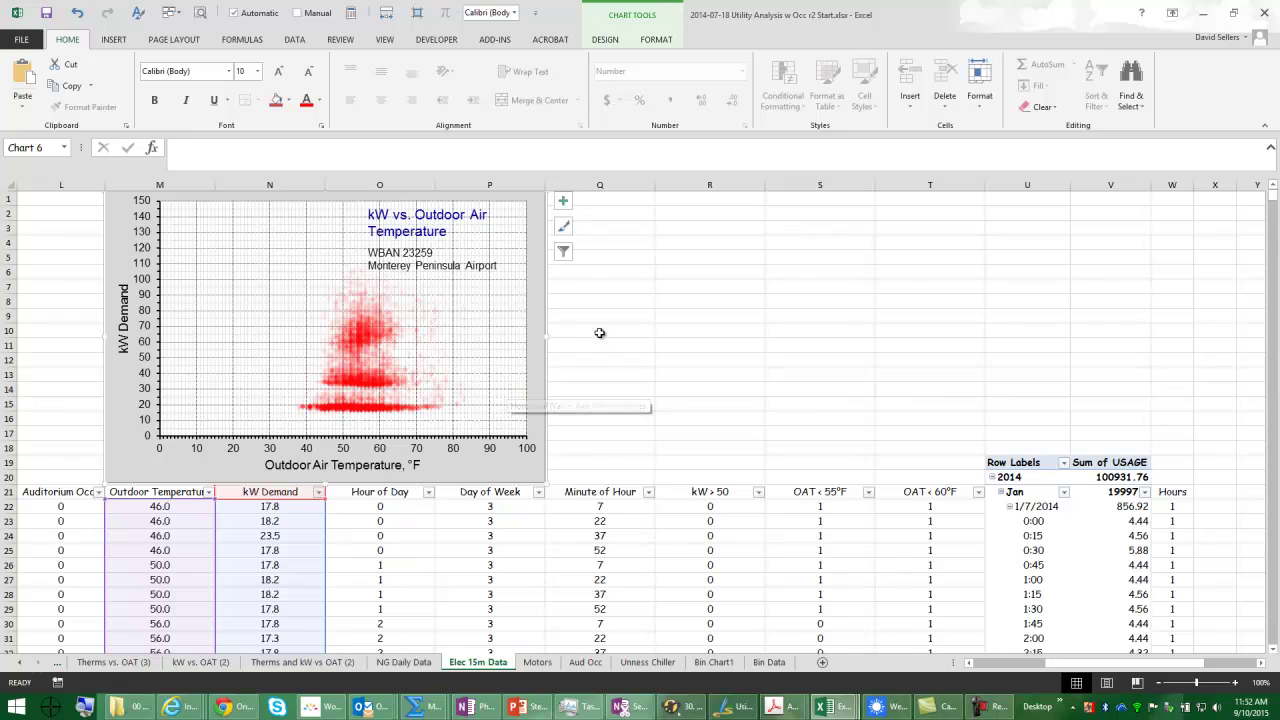
left_click(670, 362)
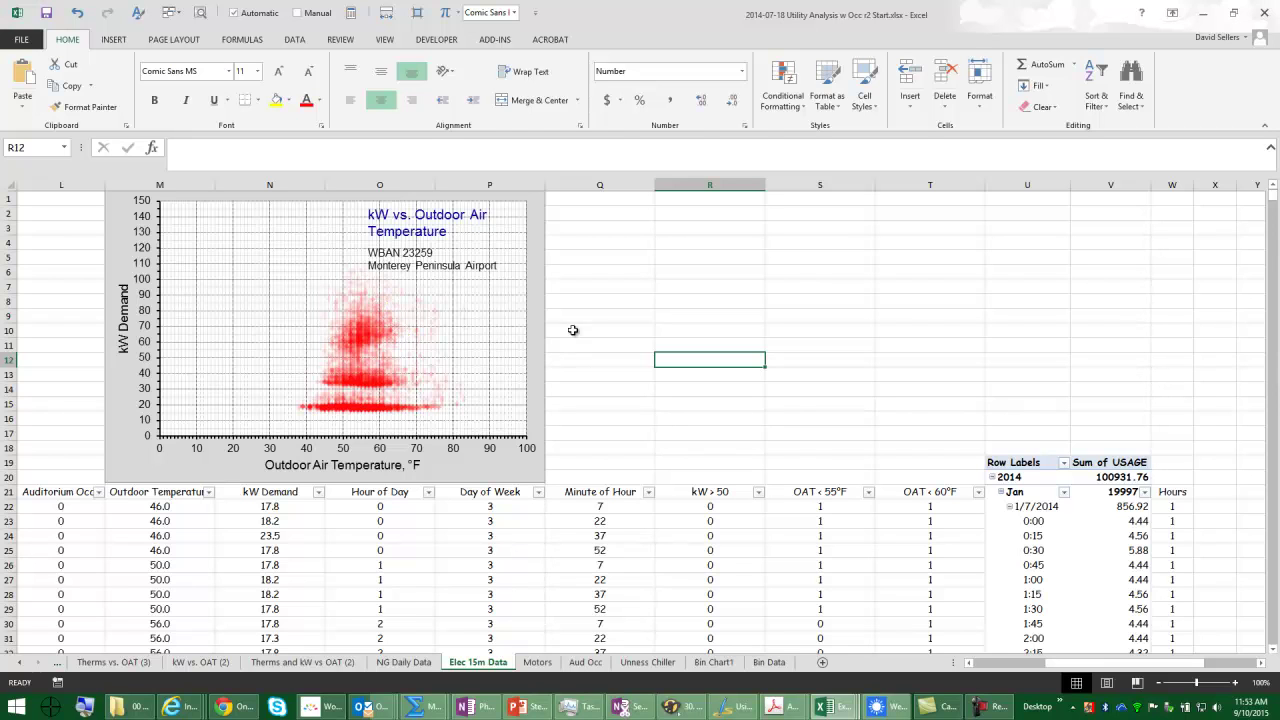
Filter the Hour of Day column to exclude hours 7 through 17.
left_click(429, 492)
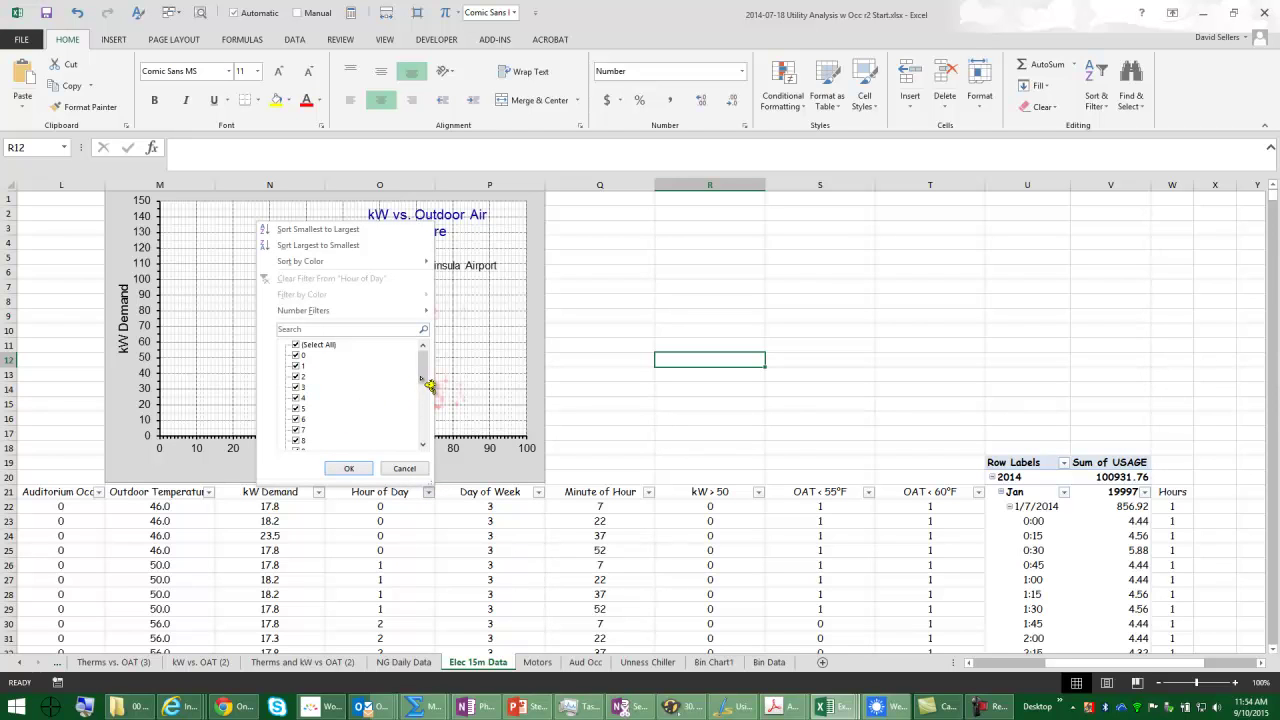
left_click_drag(423, 380, 345, 400)
left_click(302, 376)
left_click(302, 398)
left_click(302, 387)
left_click(302, 408)
left_click(304, 419)
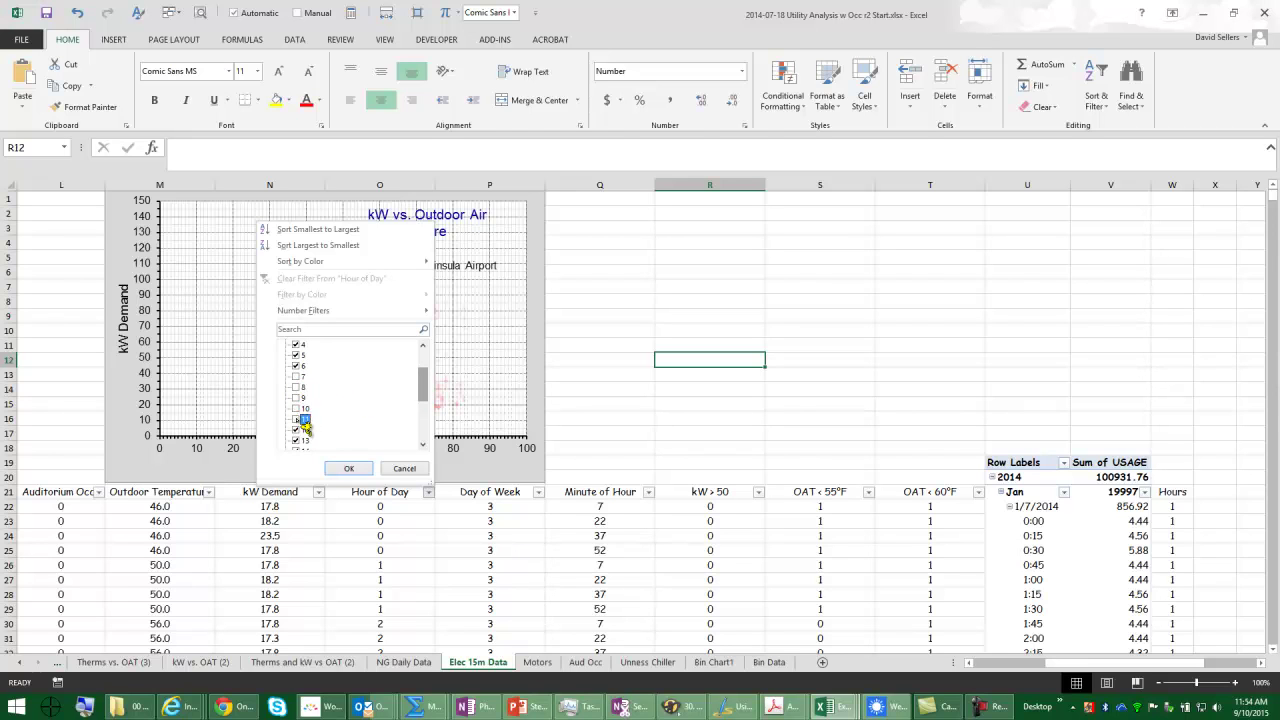
left_click(303, 430)
left_click(303, 440)
left_click(422, 444)
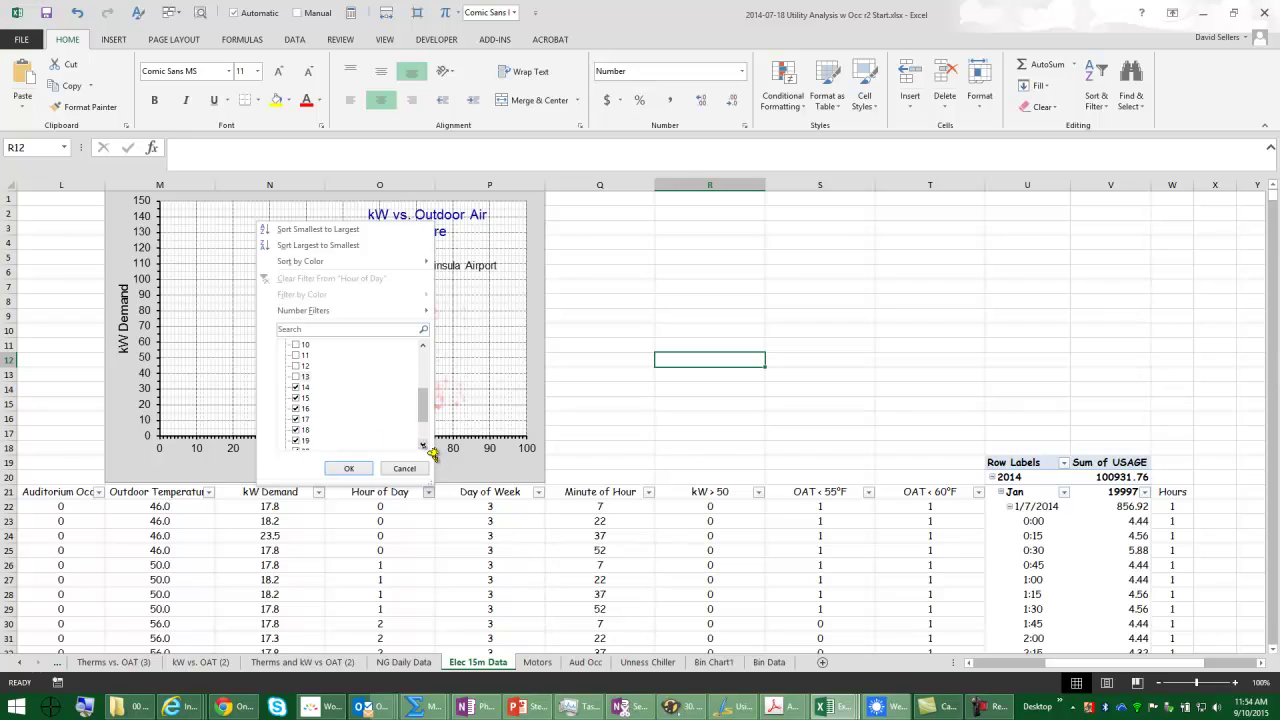
left_click(302, 388)
left_click(305, 399)
left_click(305, 409)
left_click(304, 420)
left_click(349, 468)
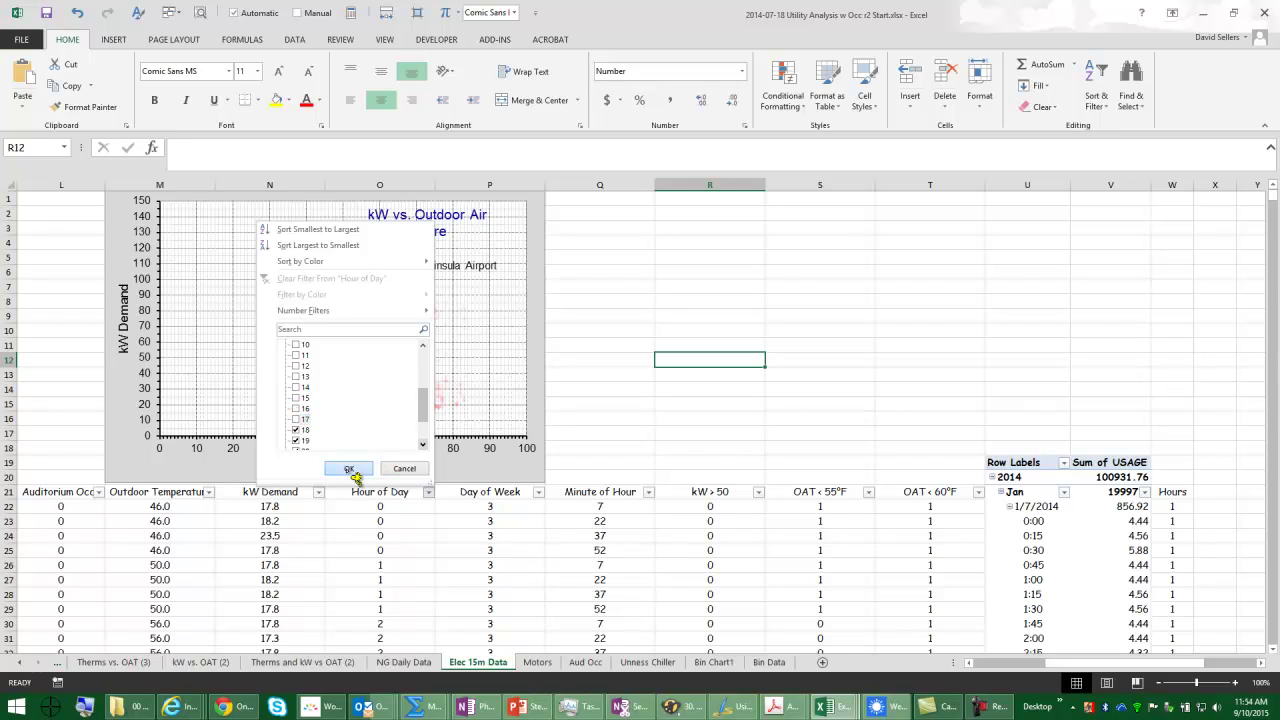
Filter the Day of Week column to exclude days 1 and 7.
left_click(539, 492)
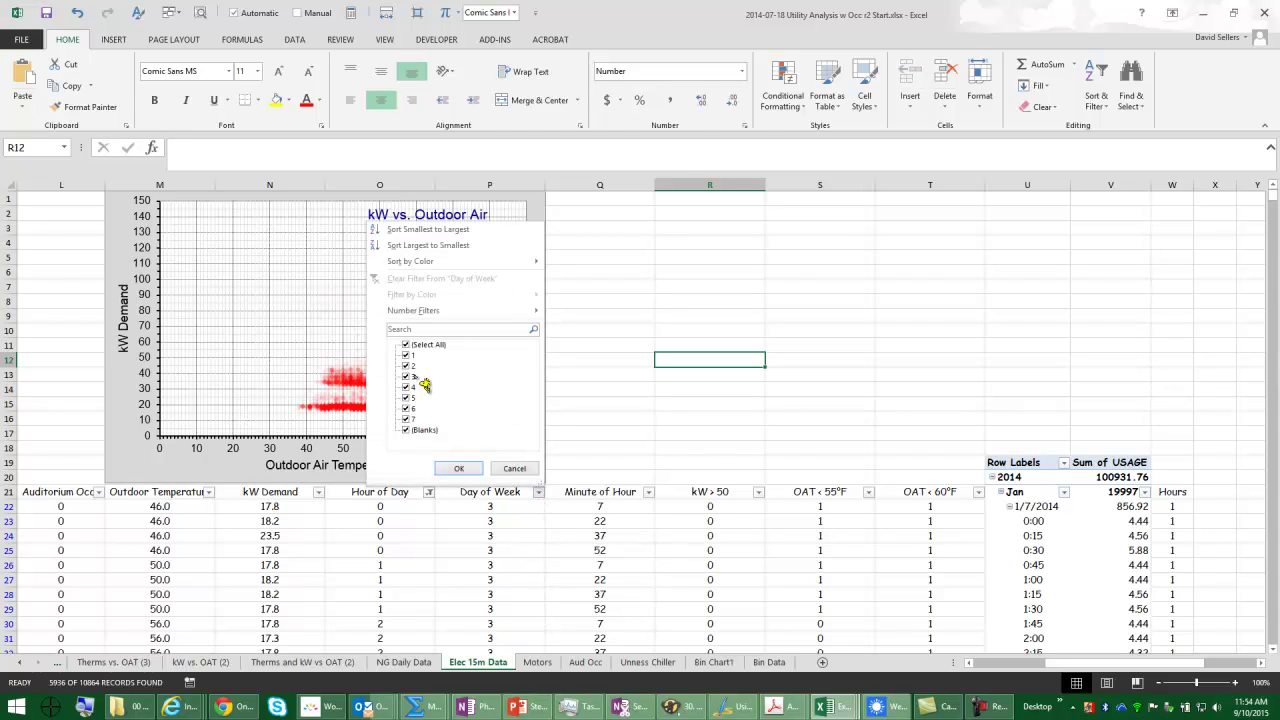
left_click(407, 355)
left_click(409, 420)
left_click(472, 468)
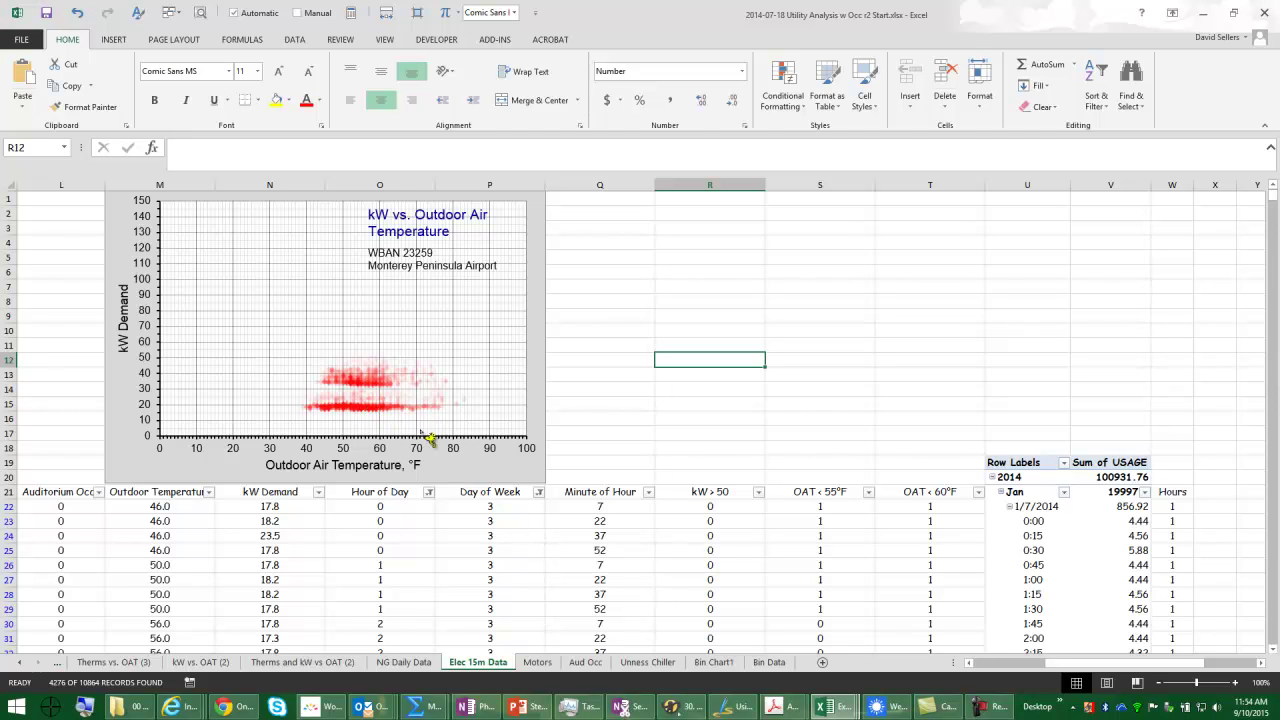
Reset the Hour of Day filter to include all hours.
left_click(429, 493)
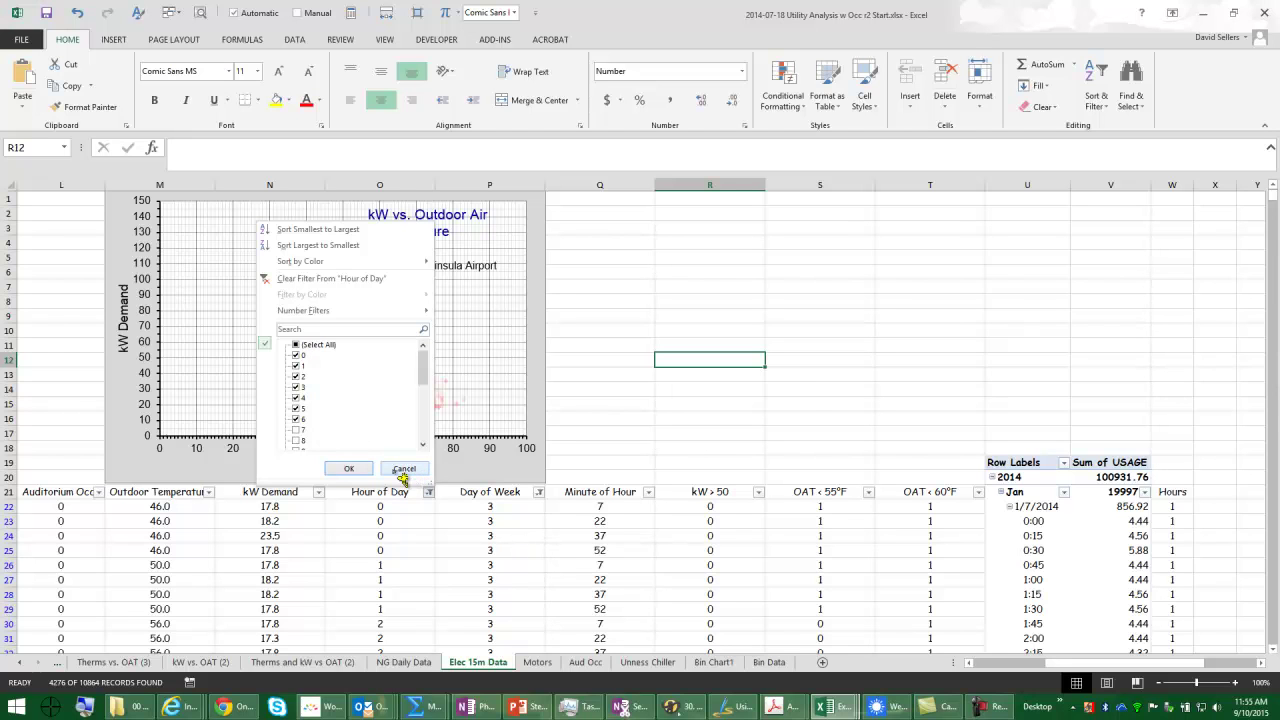
left_click(300, 345)
left_click(350, 469)
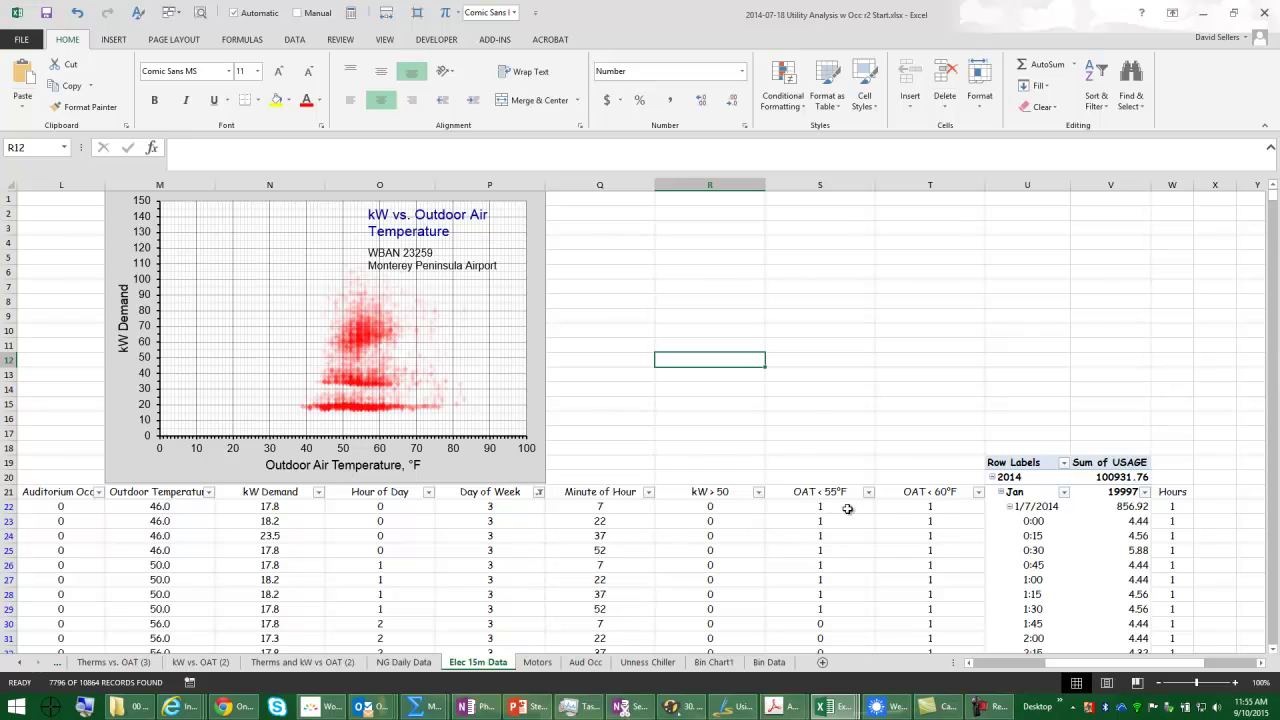
Reset the Day of Week filter to include all days.
left_click(539, 492)
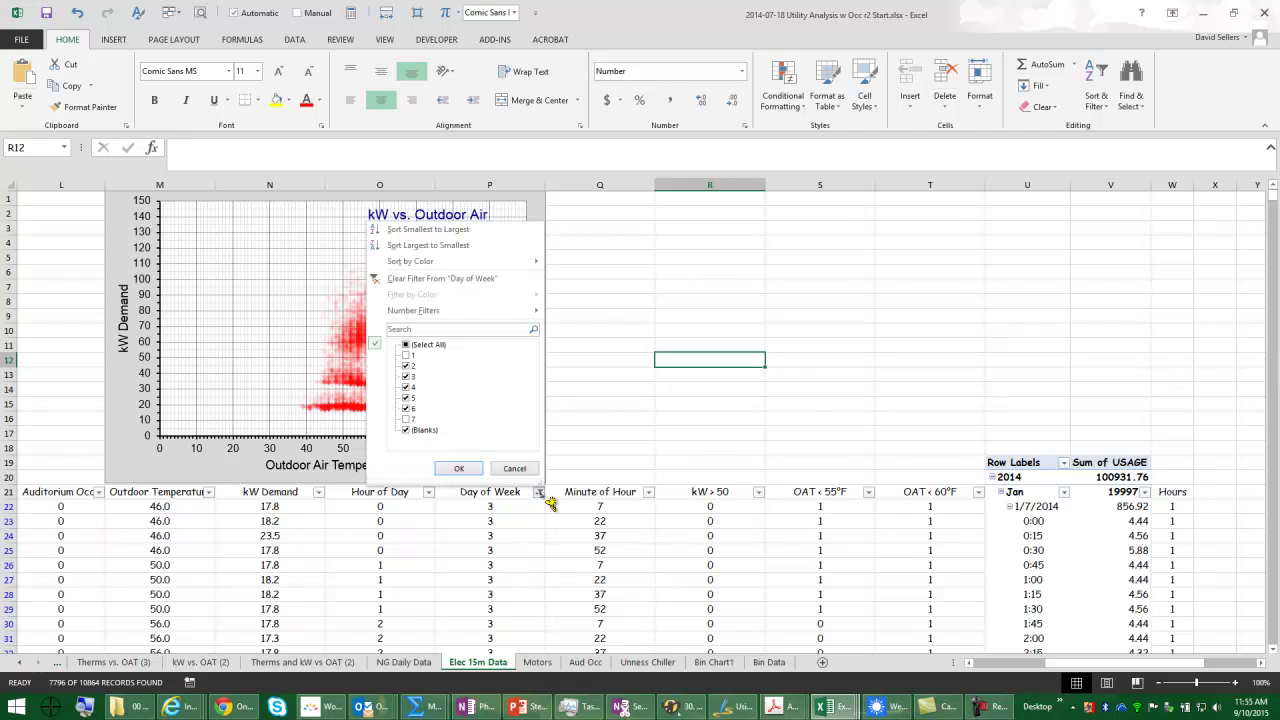
left_click(455, 467)
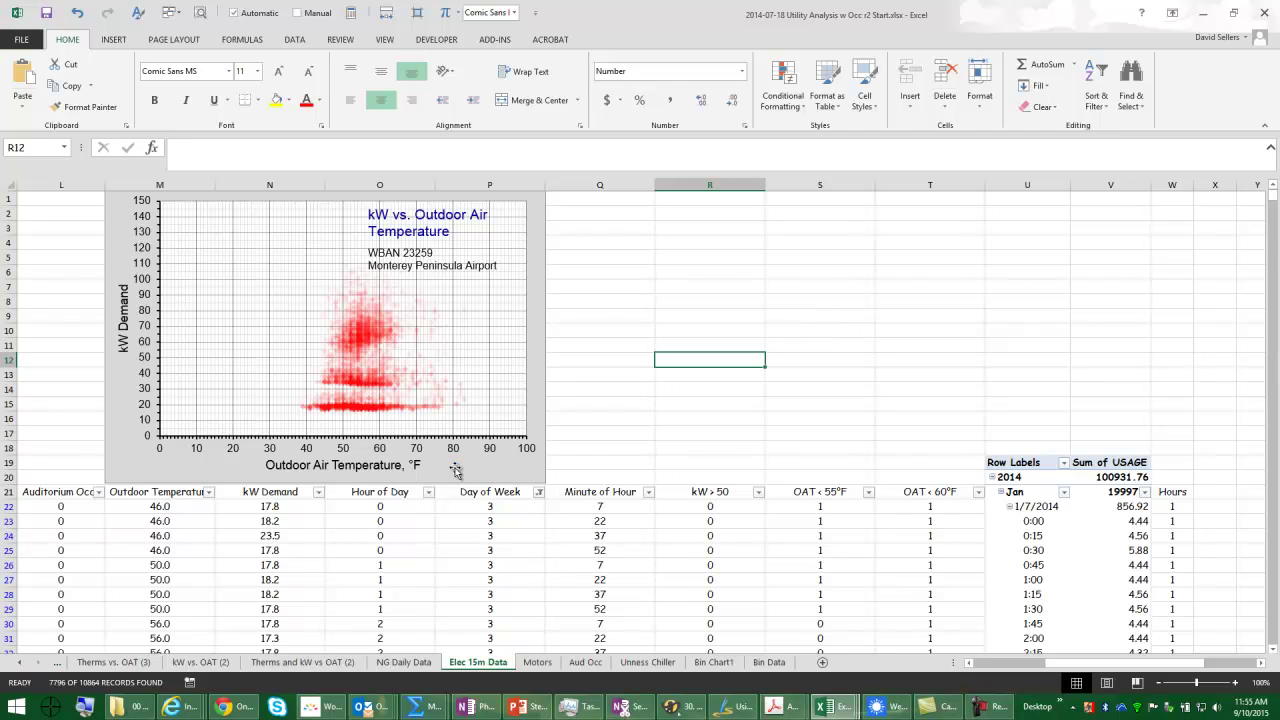
left_click(540, 493)
left_click(407, 345)
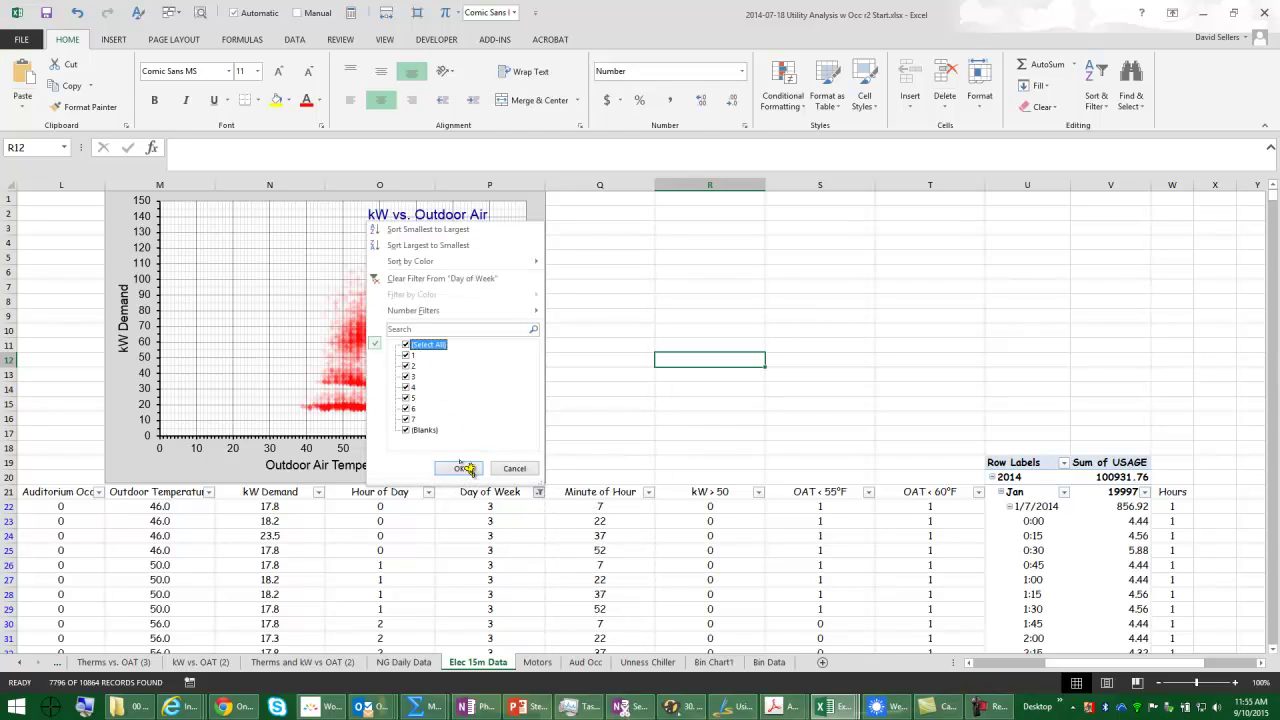
left_click(459, 468)
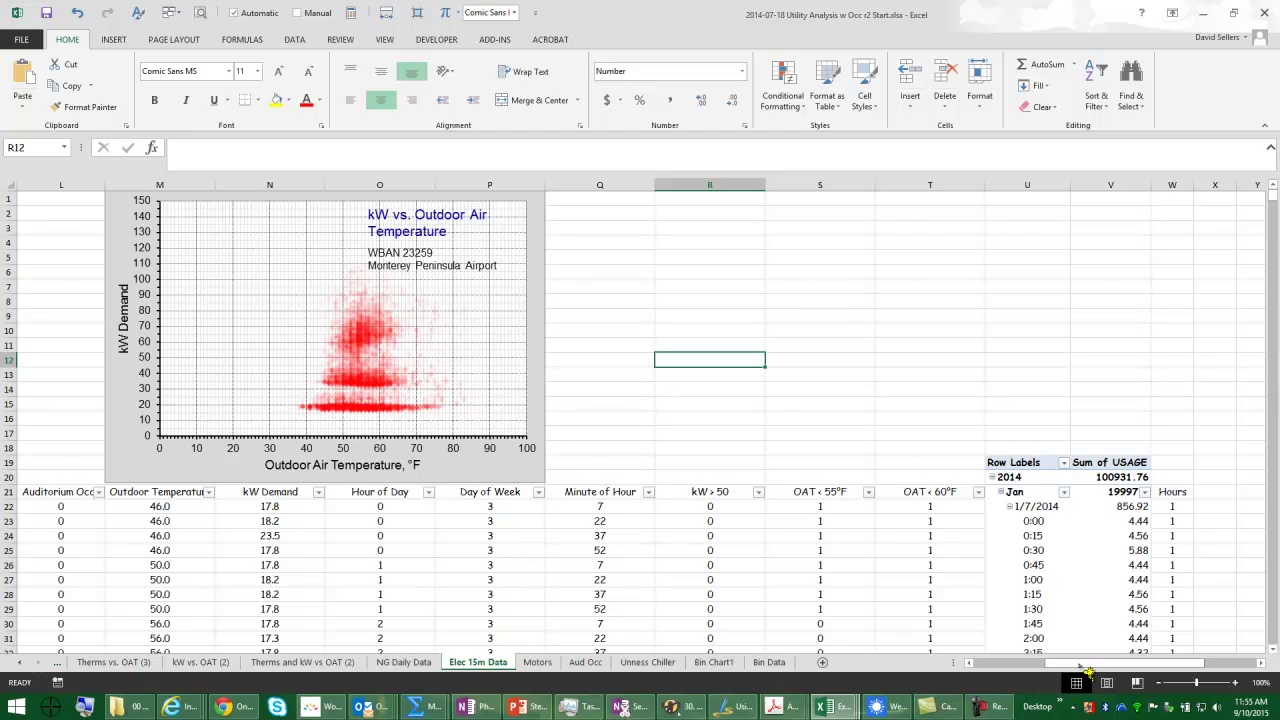
Clear the SUBTOTAL formula from cell G10770 beneath the USAGE column.
left_click_drag(1087, 665, 988, 668)
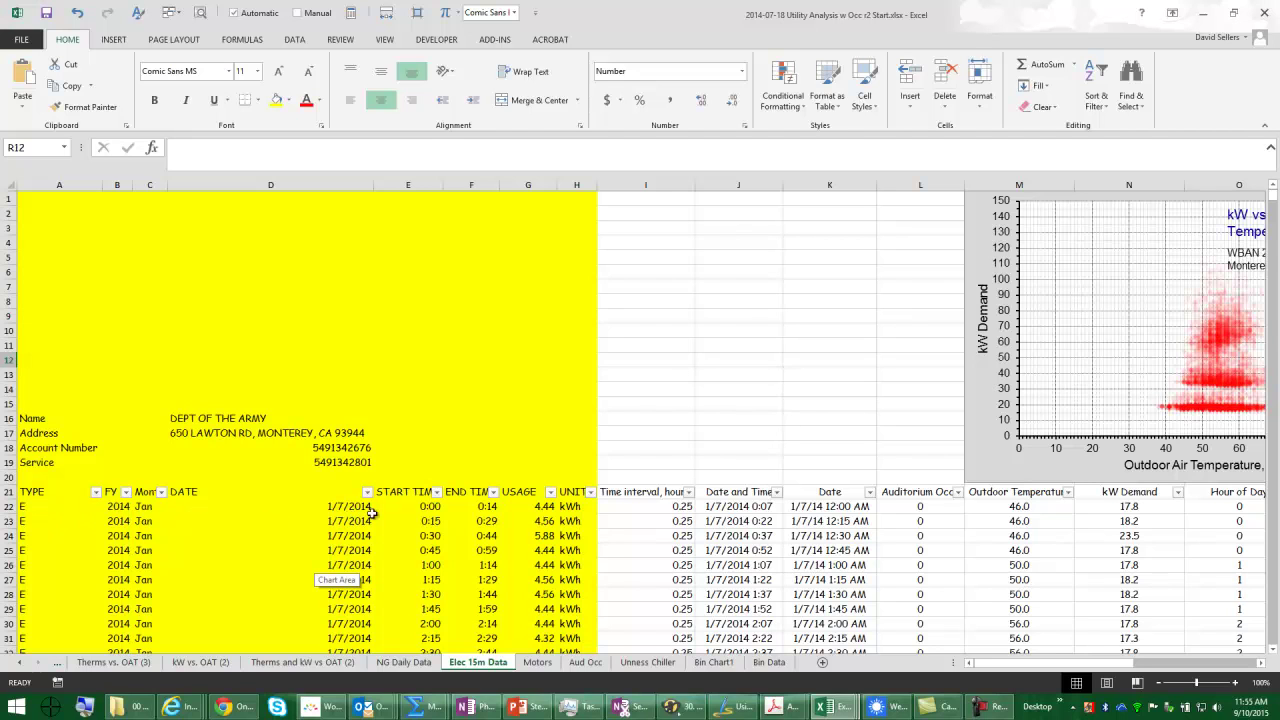
left_click(533, 507)
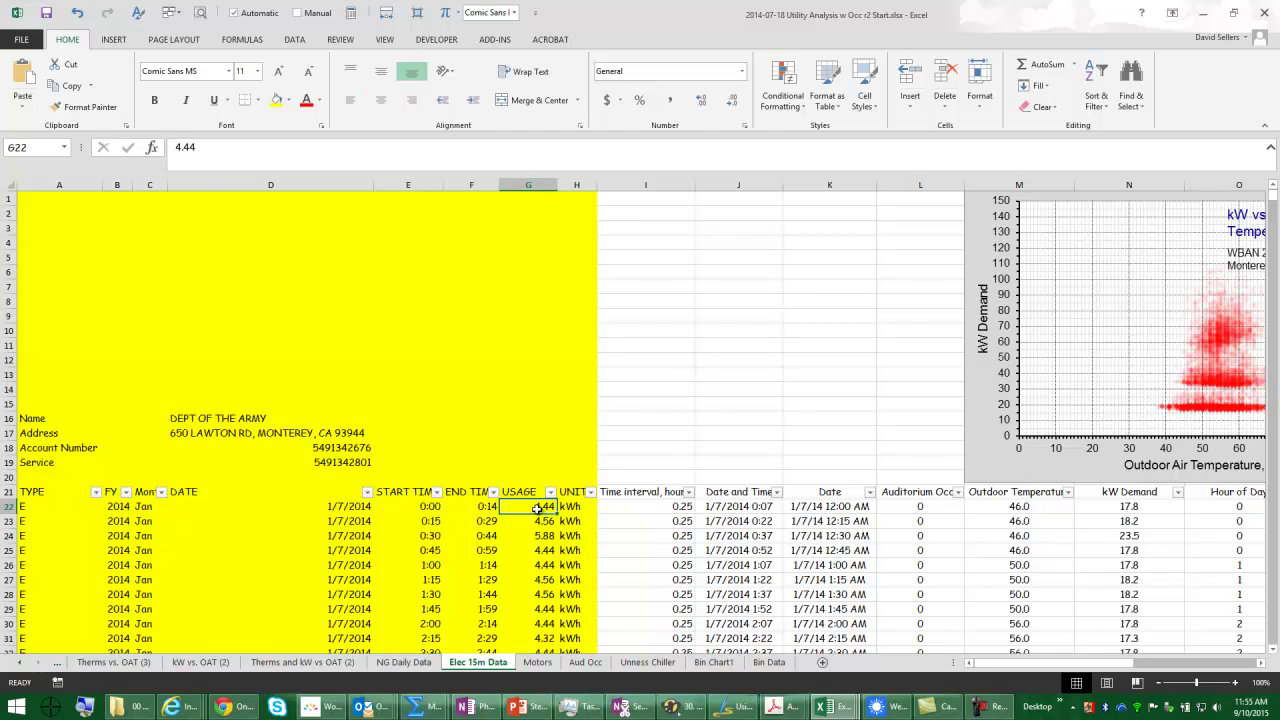
key("ctrl+Down")
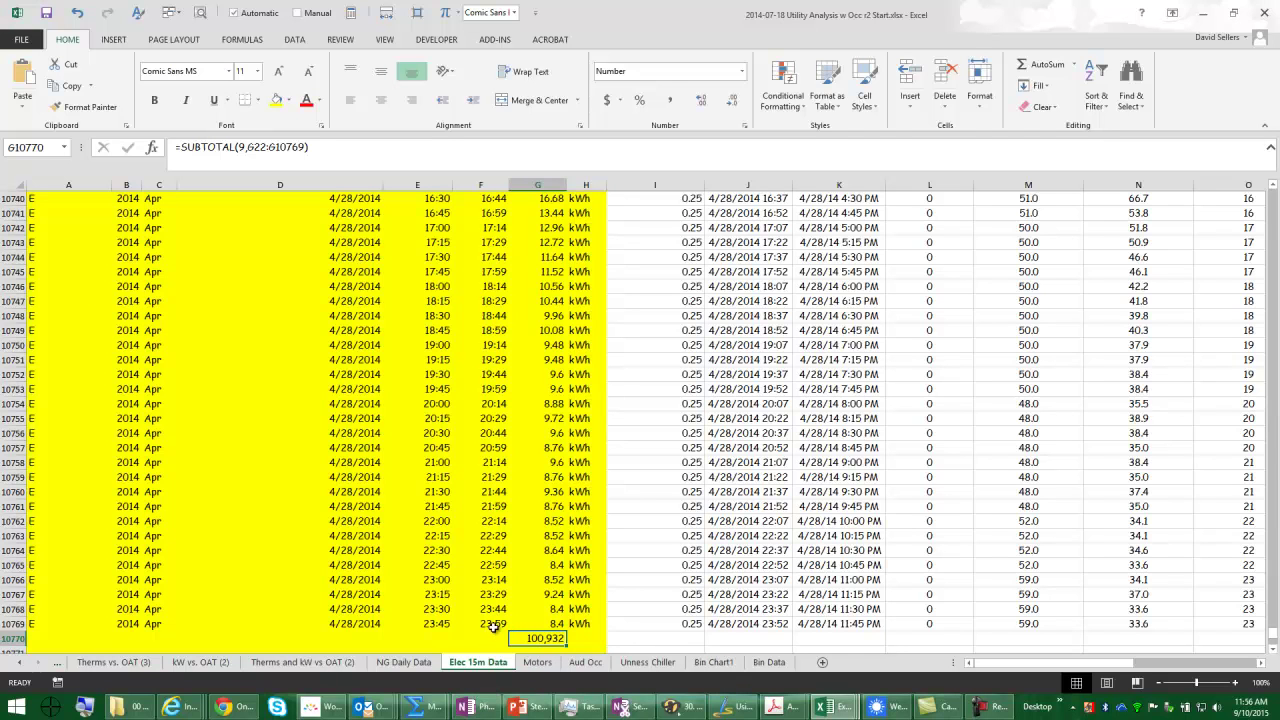
right_click(560, 639)
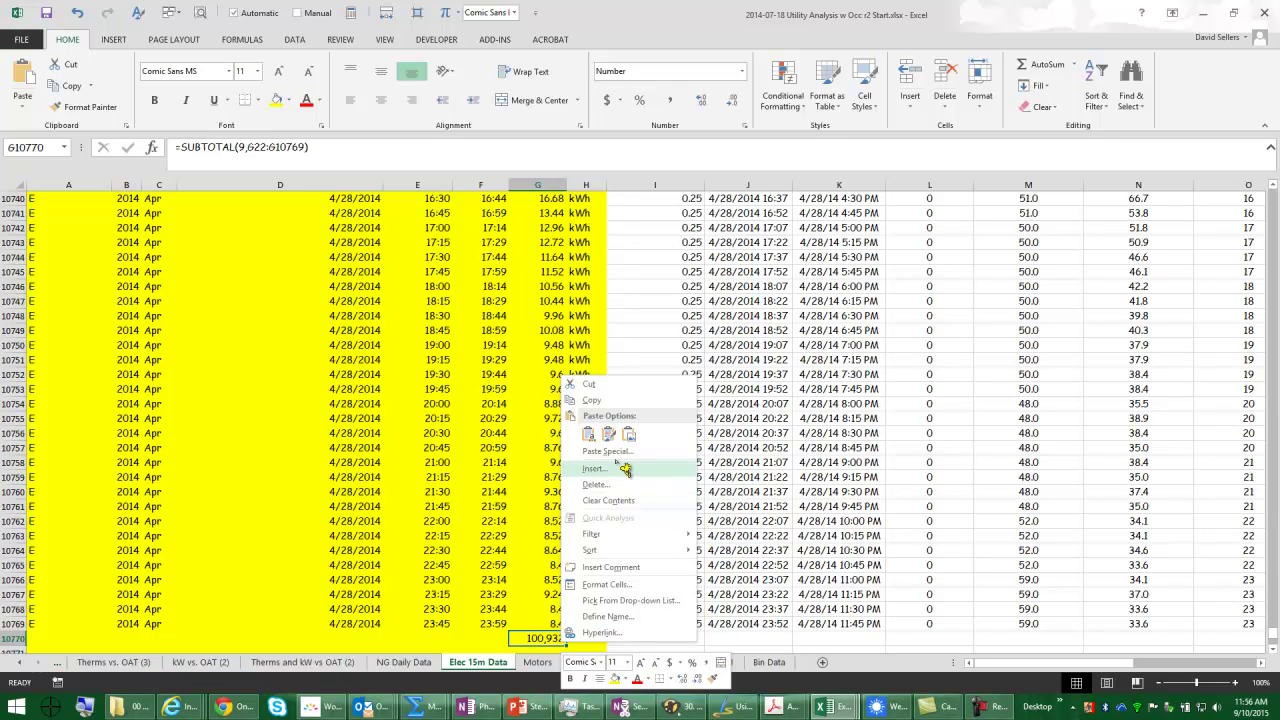
left_click(618, 501)
left_click(551, 622)
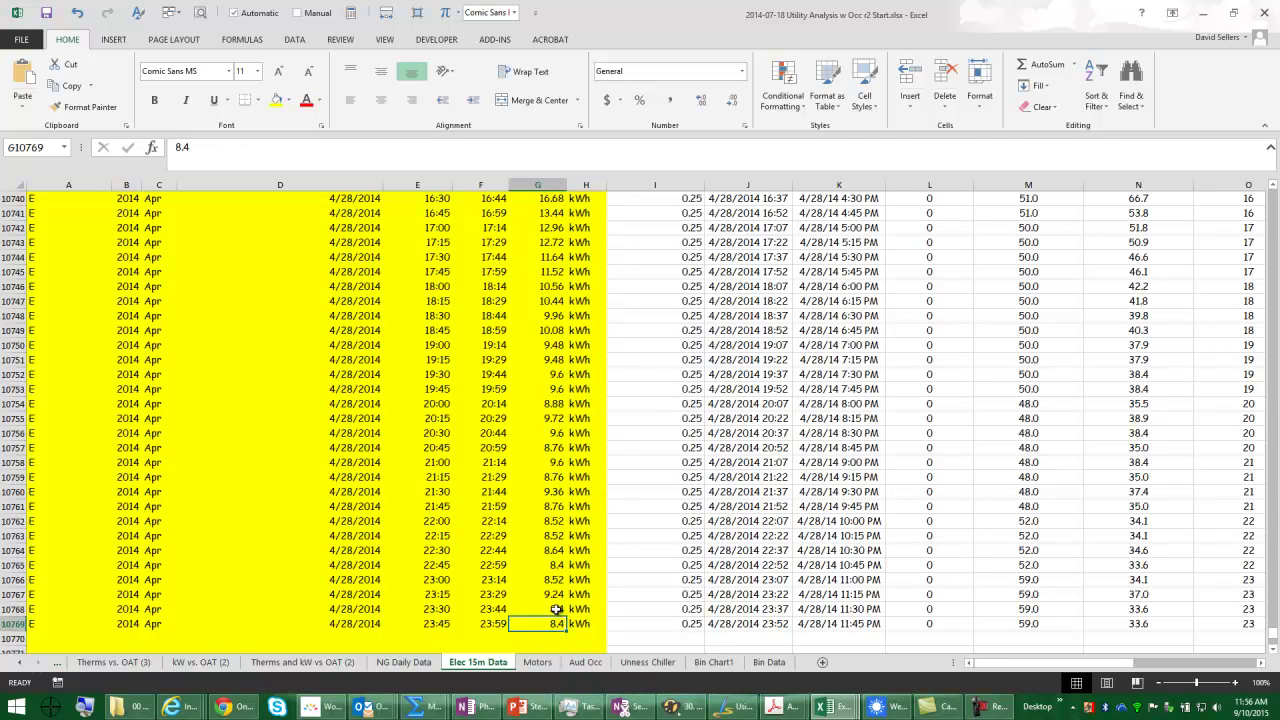
key("ctrl+shift+Up")
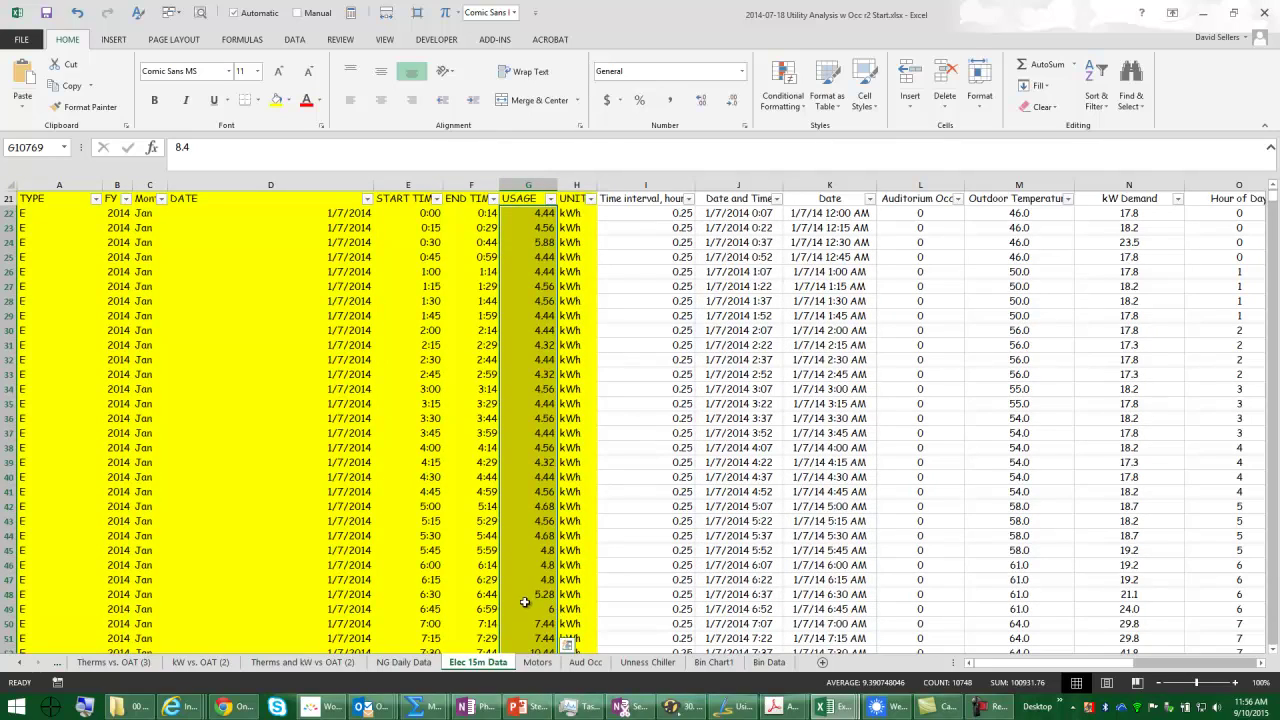
scroll(529, 577, "down", 5)
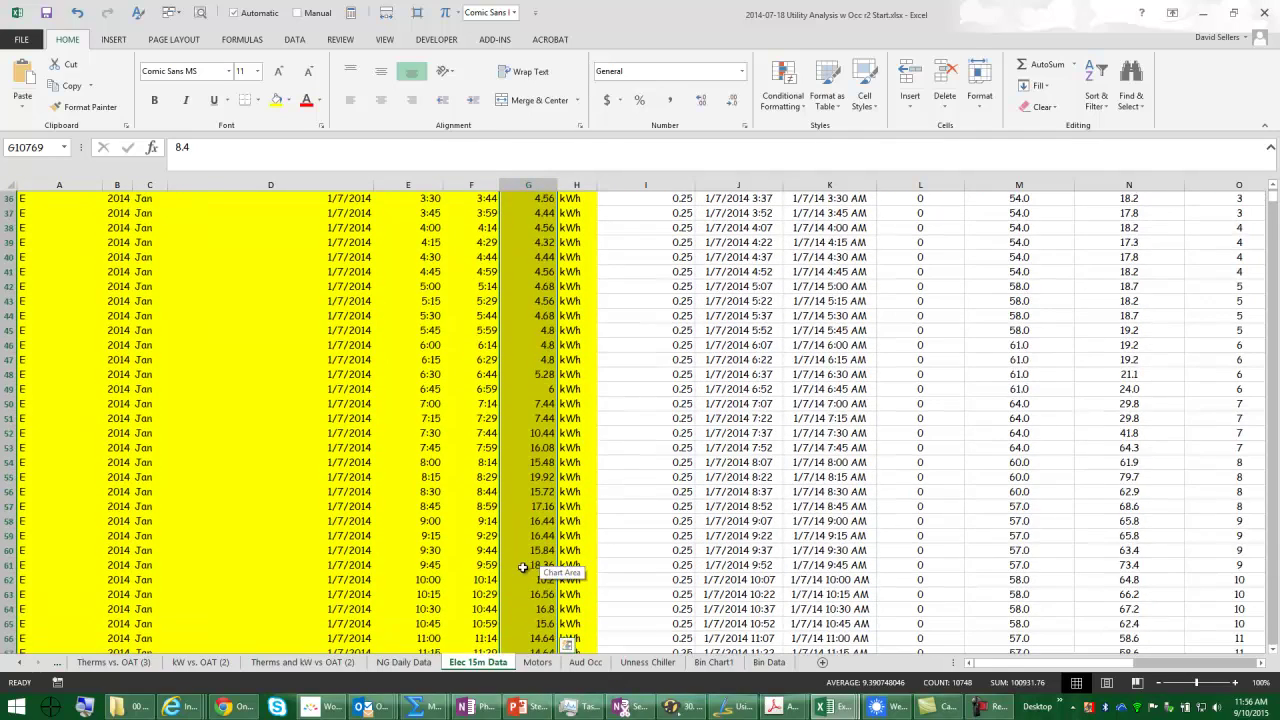
scroll(529, 577, "down", 9)
left_click(530, 595)
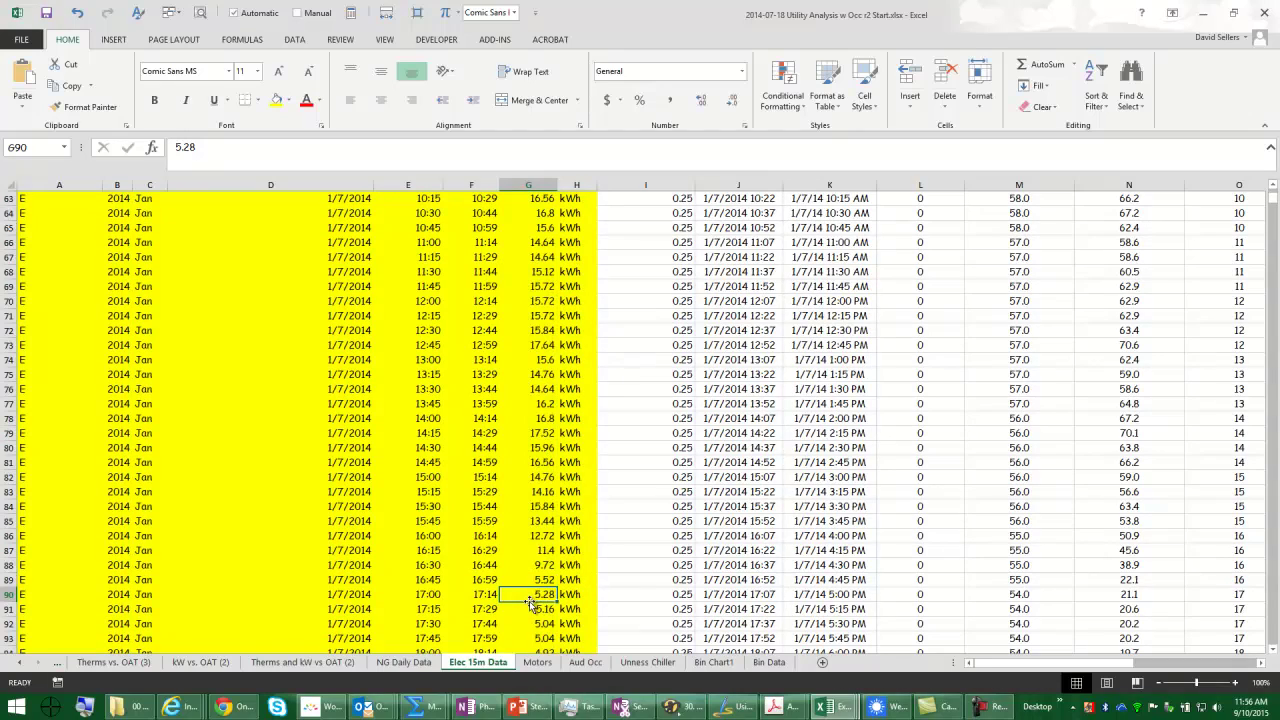
Enter a SUM formula in cell G10770 that totals the USAGE values in G22:G10769.
key("ctrl+Left")
key("ctrl+Down")
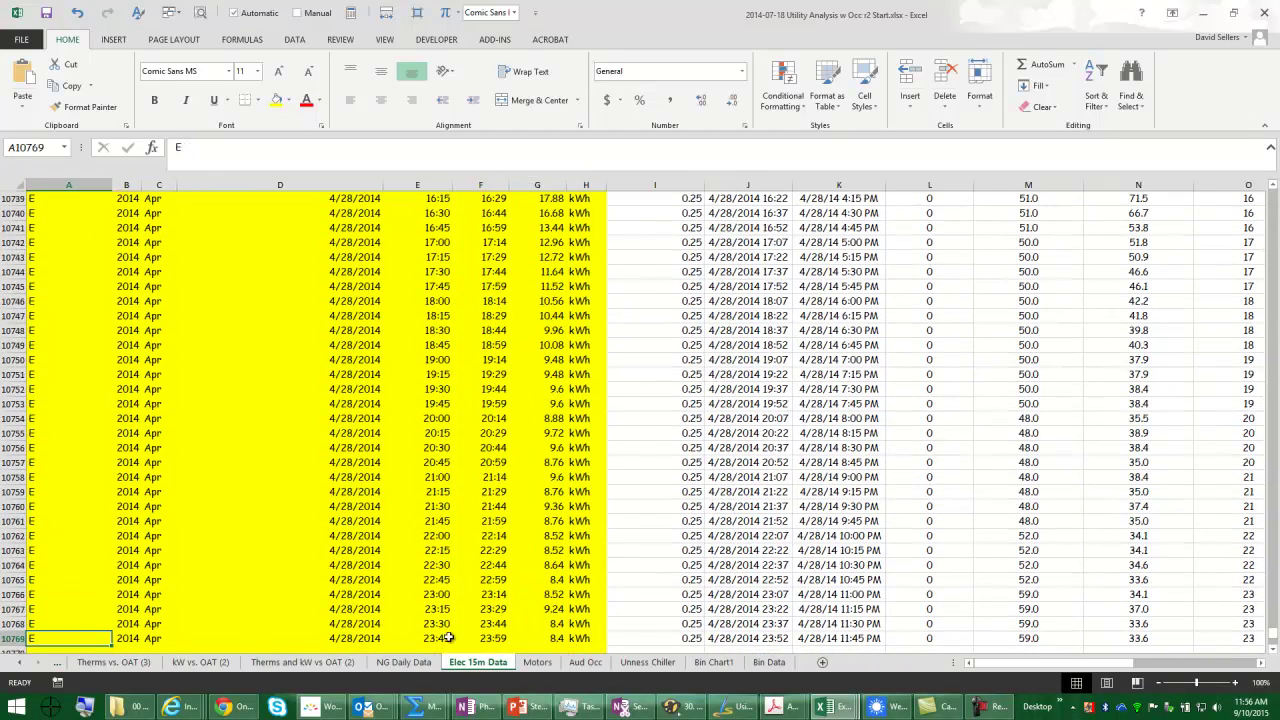
scroll(452, 641, "down", 2)
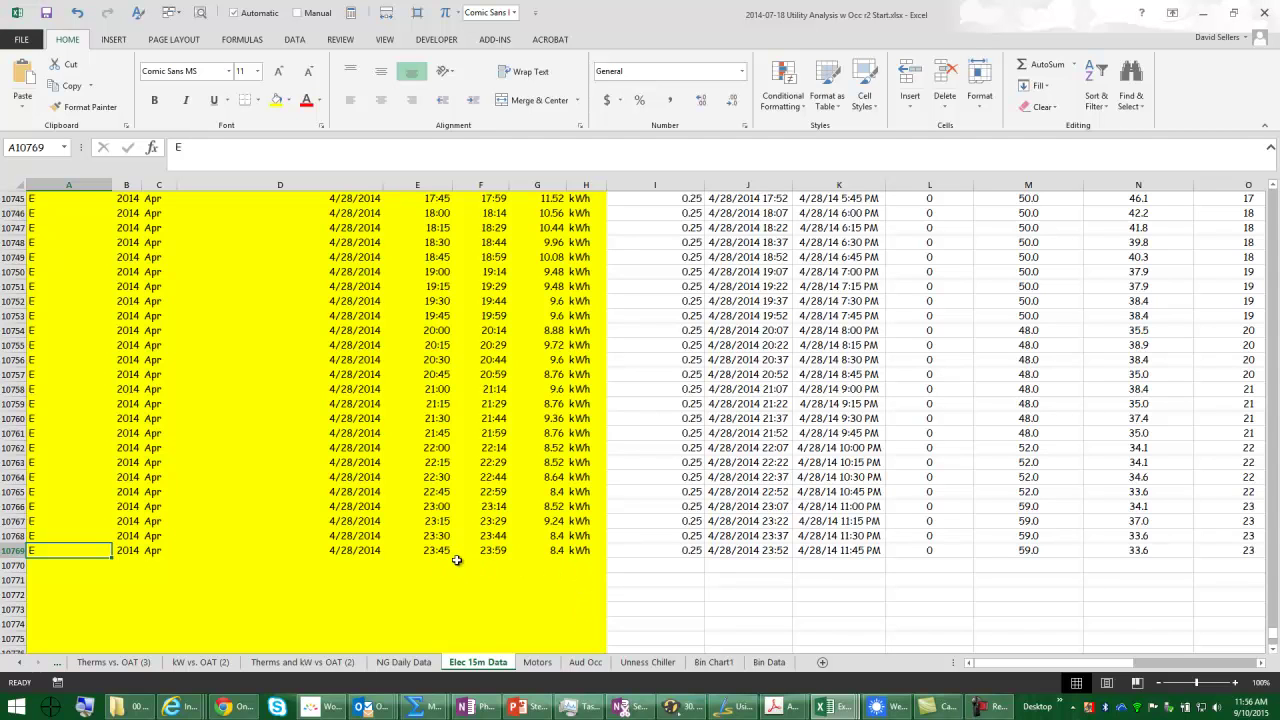
left_click(551, 566)
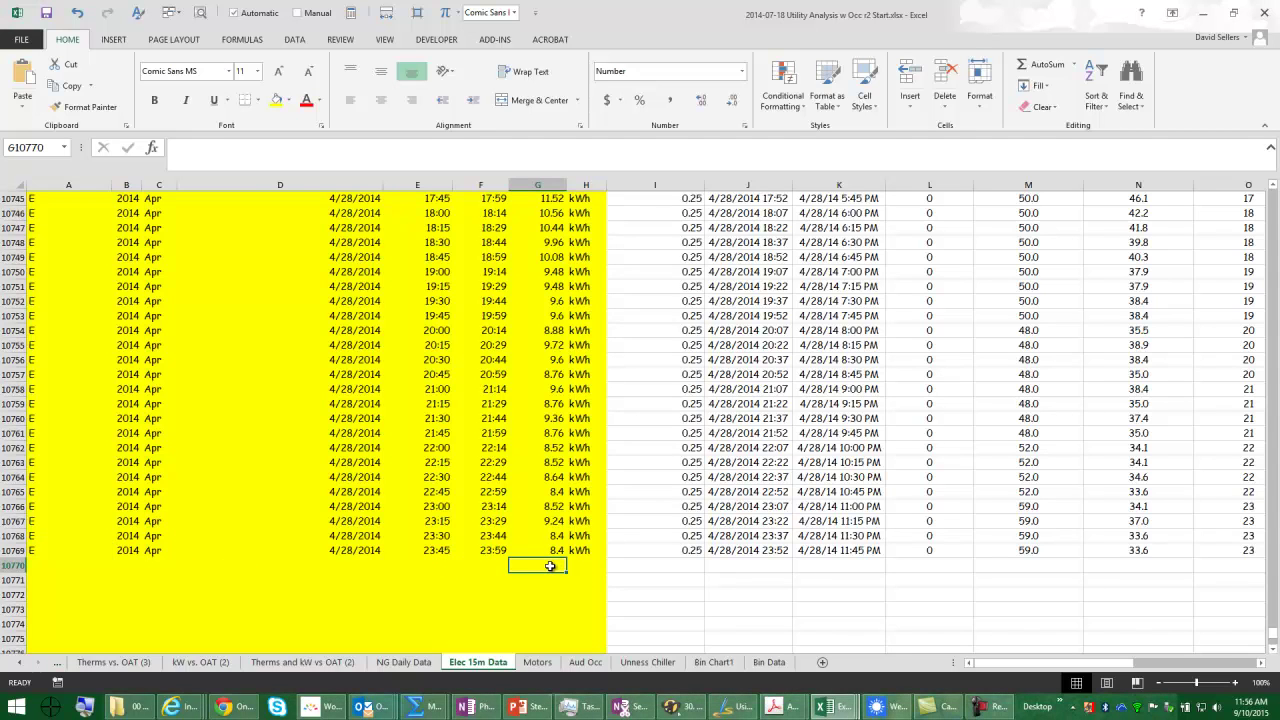
type("=suM(")
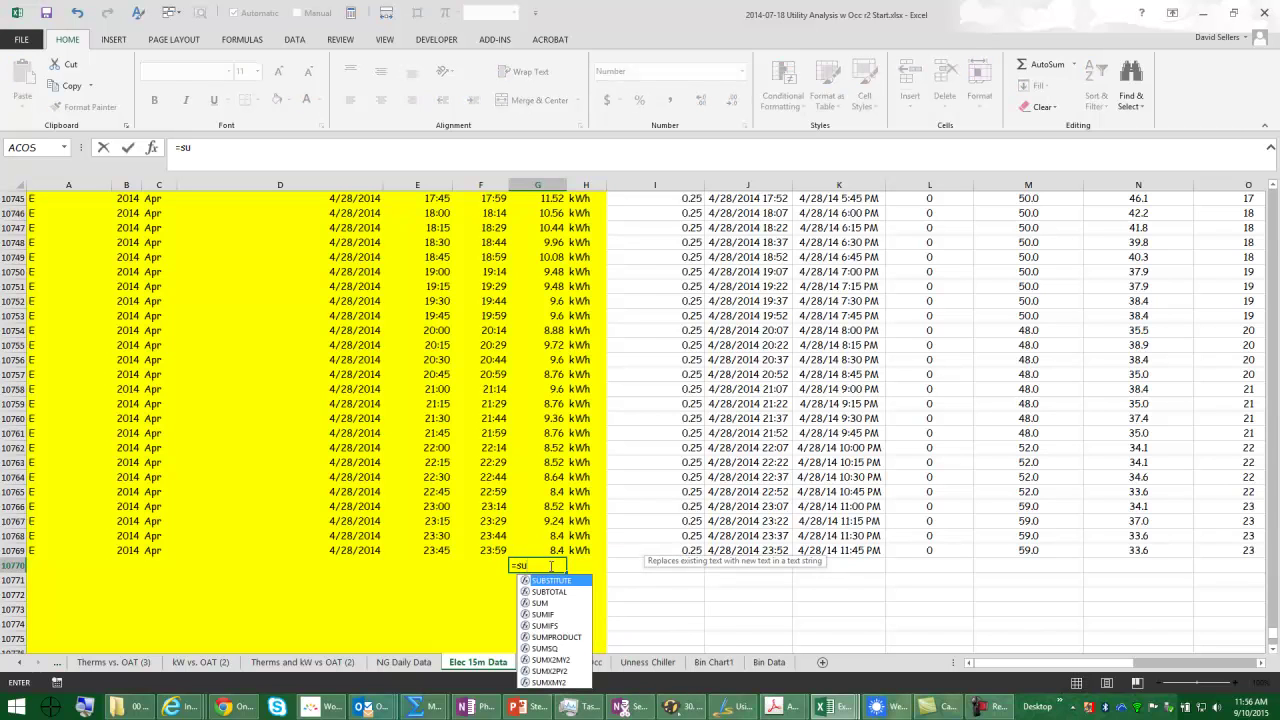
left_click(540, 550)
key("ctrl+shift+Up")
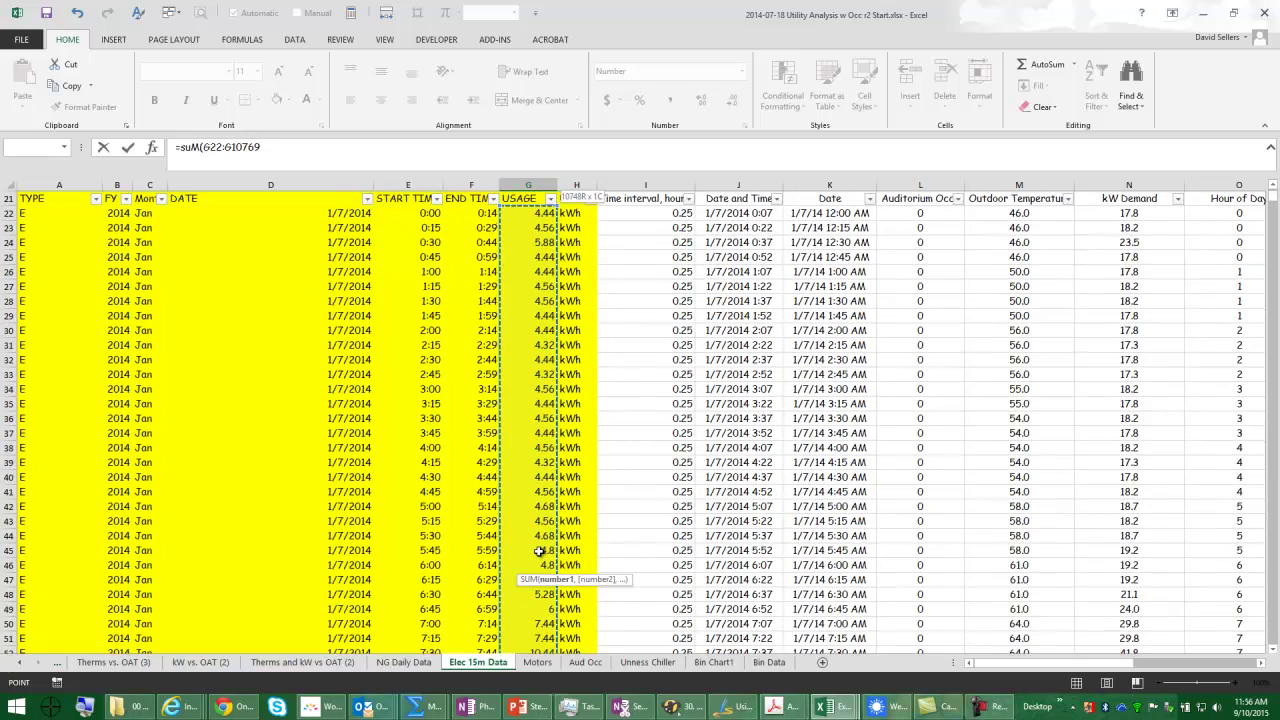
key("Return")
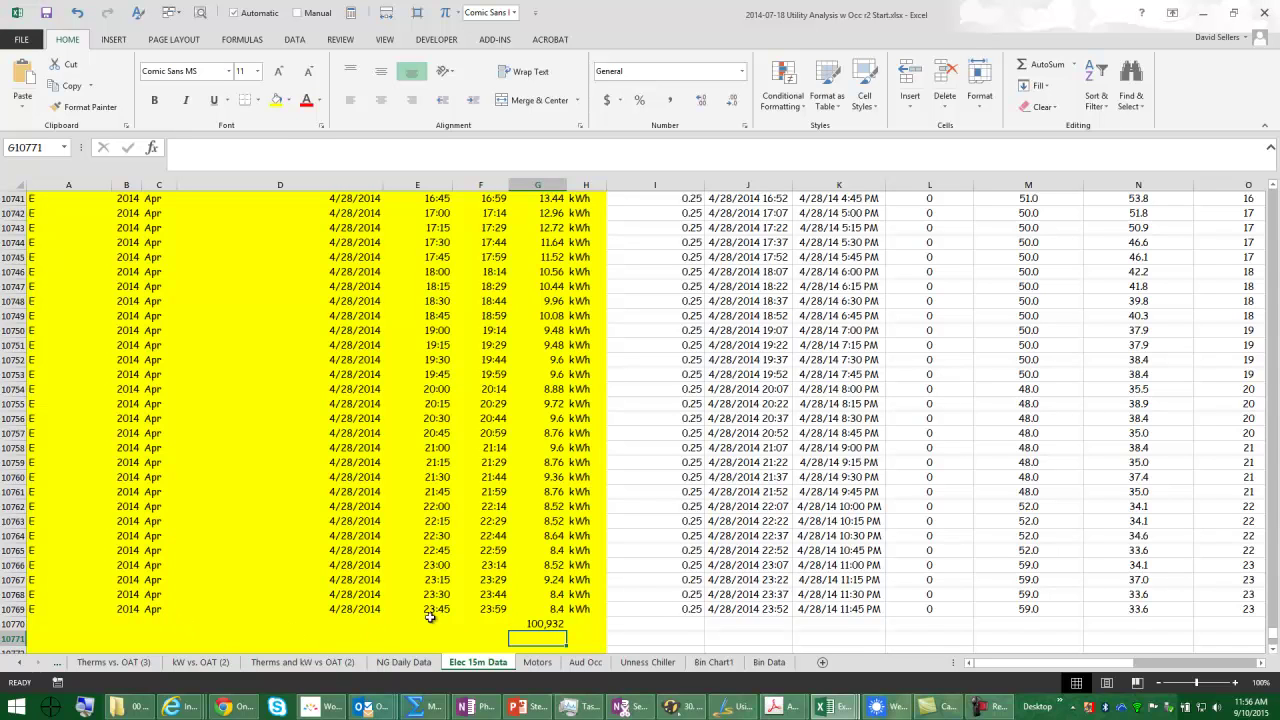
Enter the label "Total consumption -" in cell J10 above the data and right-align it.
left_click(358, 610)
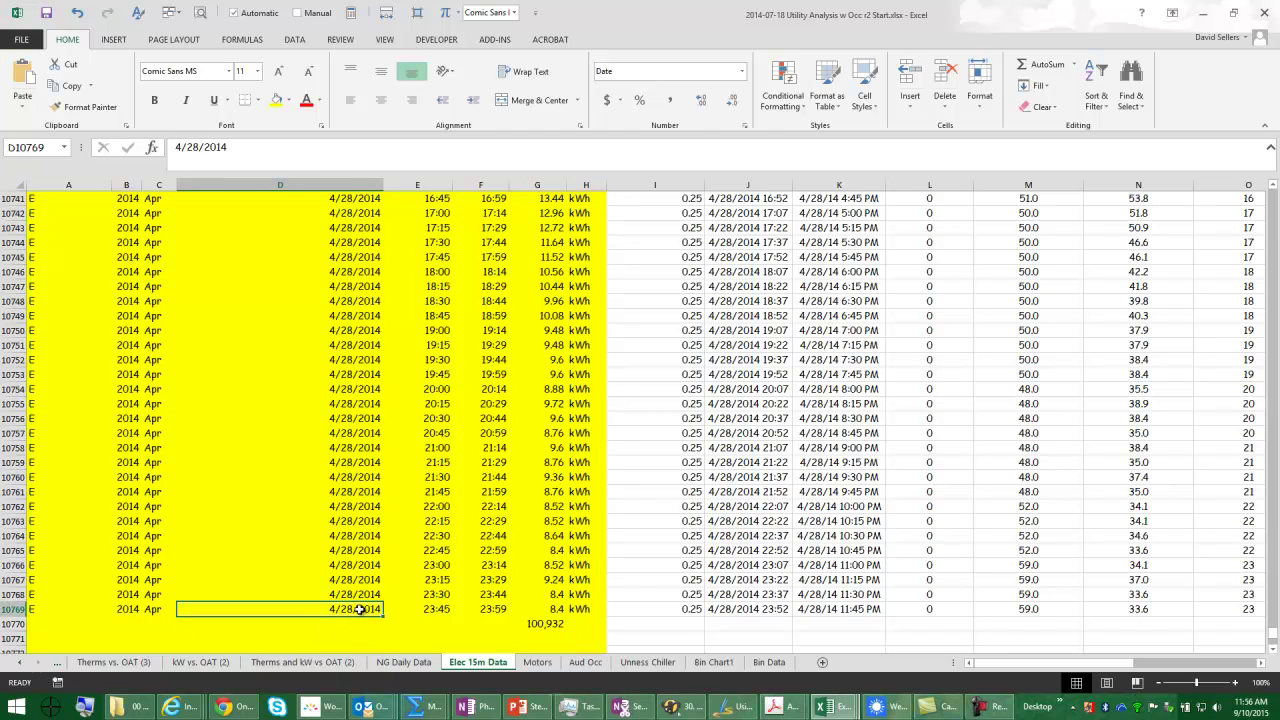
key("ctrl+Up")
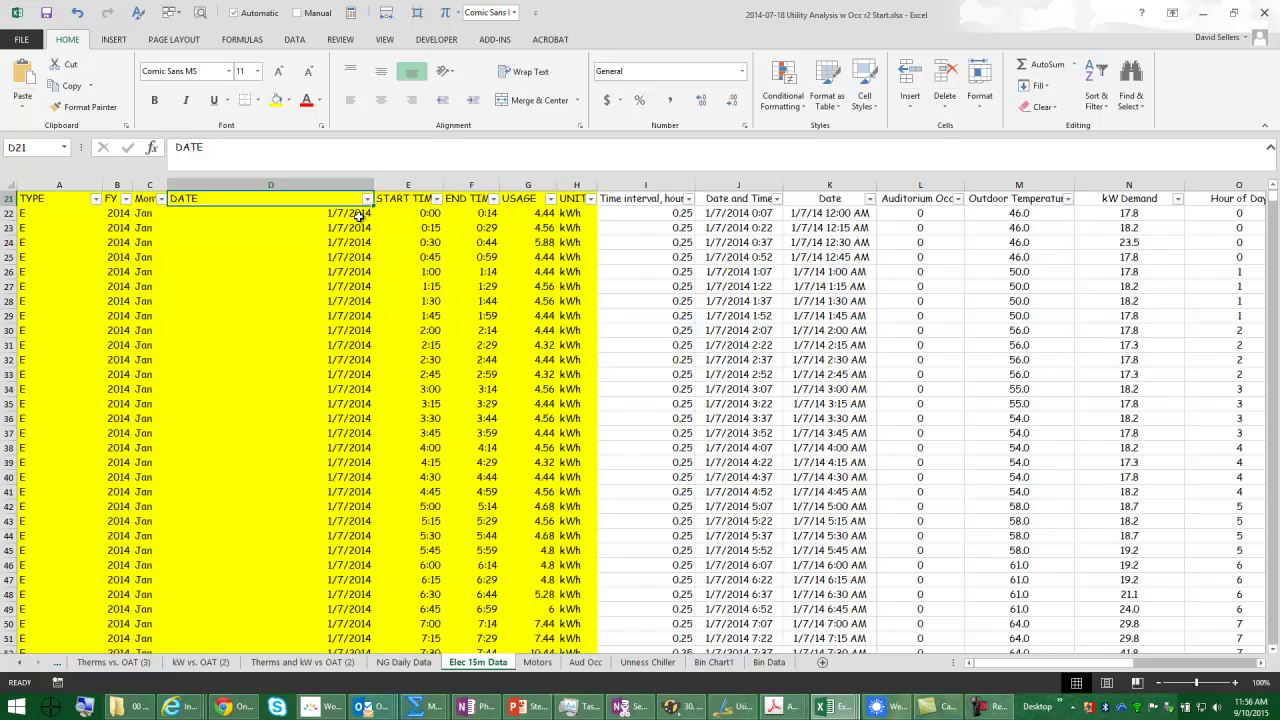
scroll(449, 307, "up", 5)
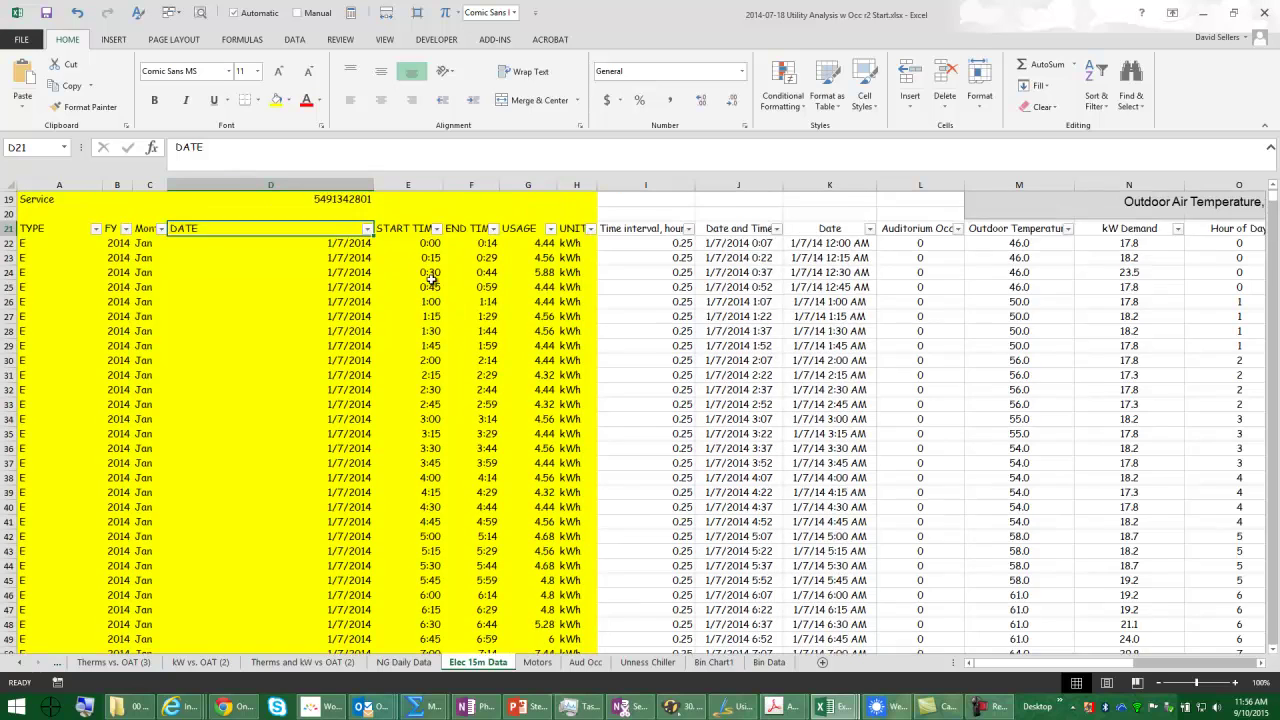
left_click_drag(1018, 666, 1064, 672)
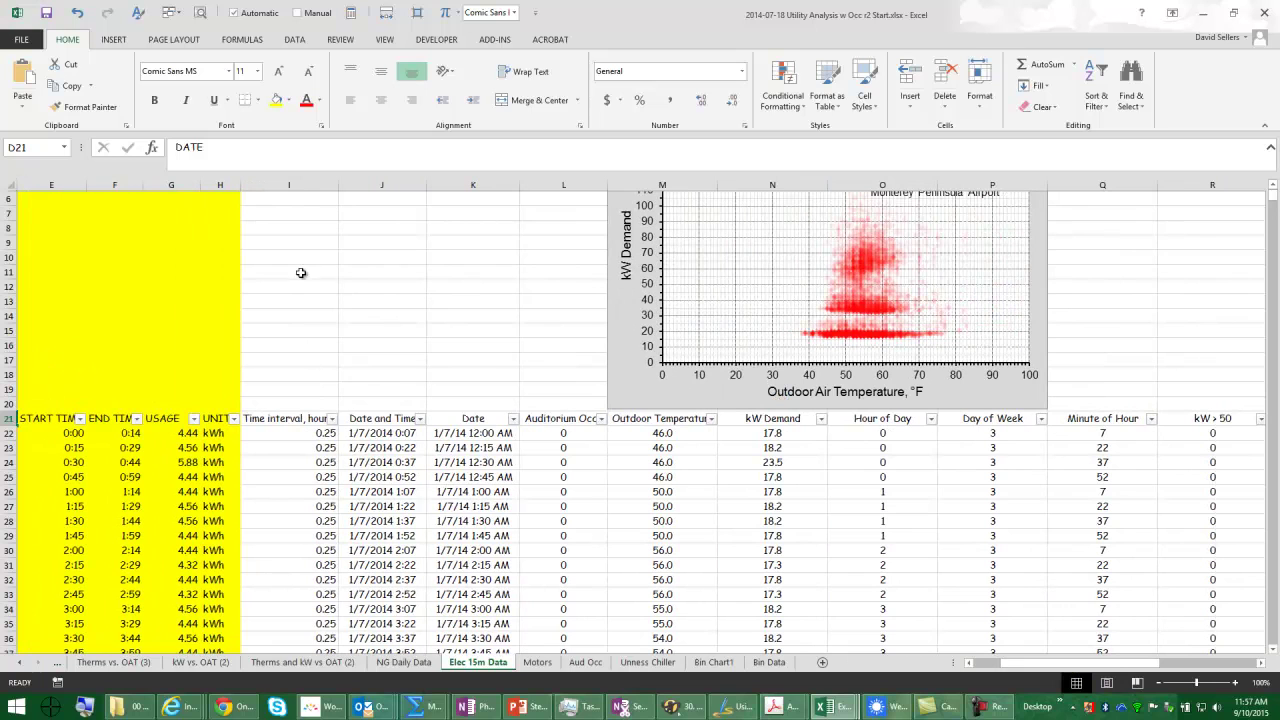
left_click(358, 260)
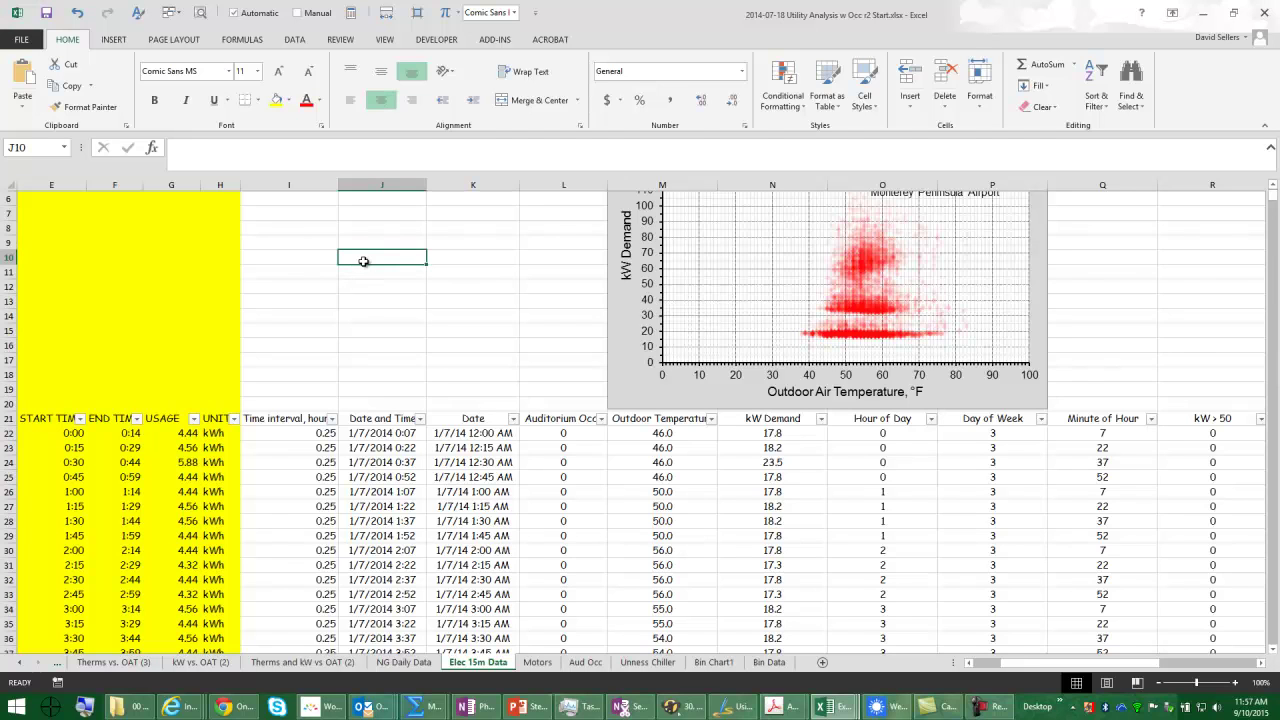
type("TOtal")
key("BackSpace")
key("BackSpace")
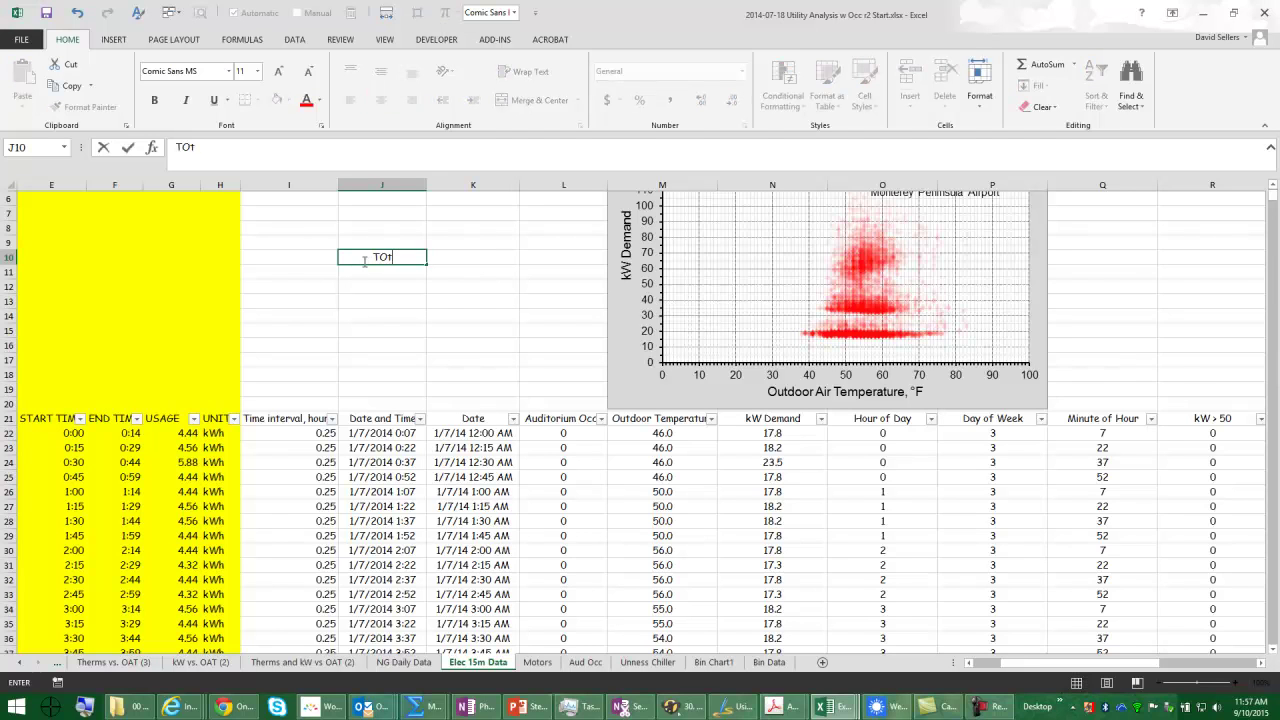
type("alc ")
type("consumption")
type(" -")
key("Return")
left_click(363, 260)
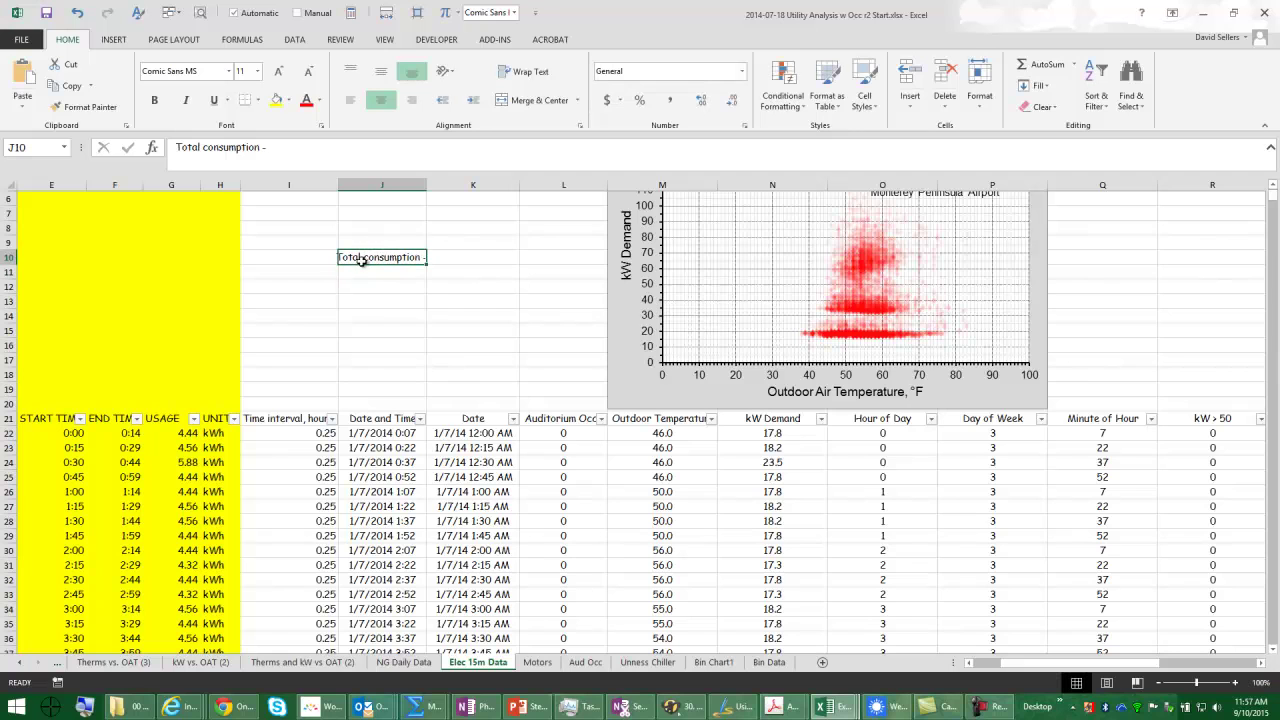
left_click(414, 106)
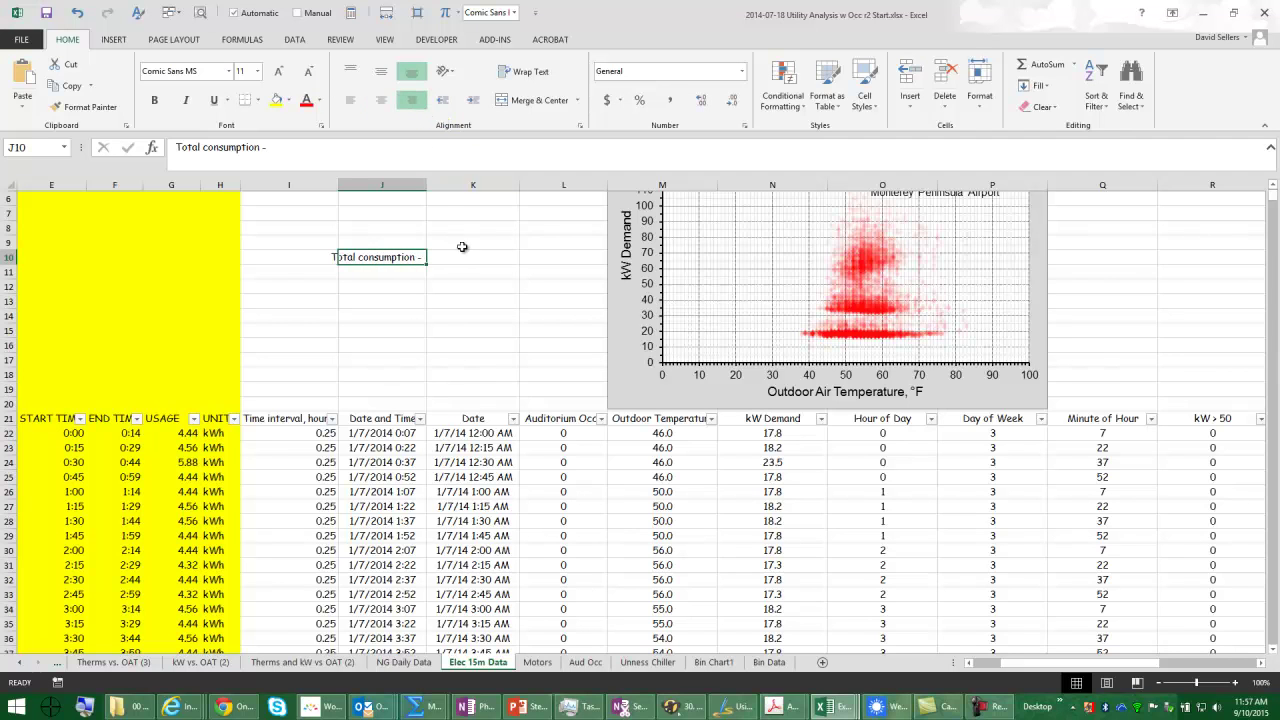
Link cell K10 to the usage total in G10770 and right-align it.
left_click(466, 256)
type("=")
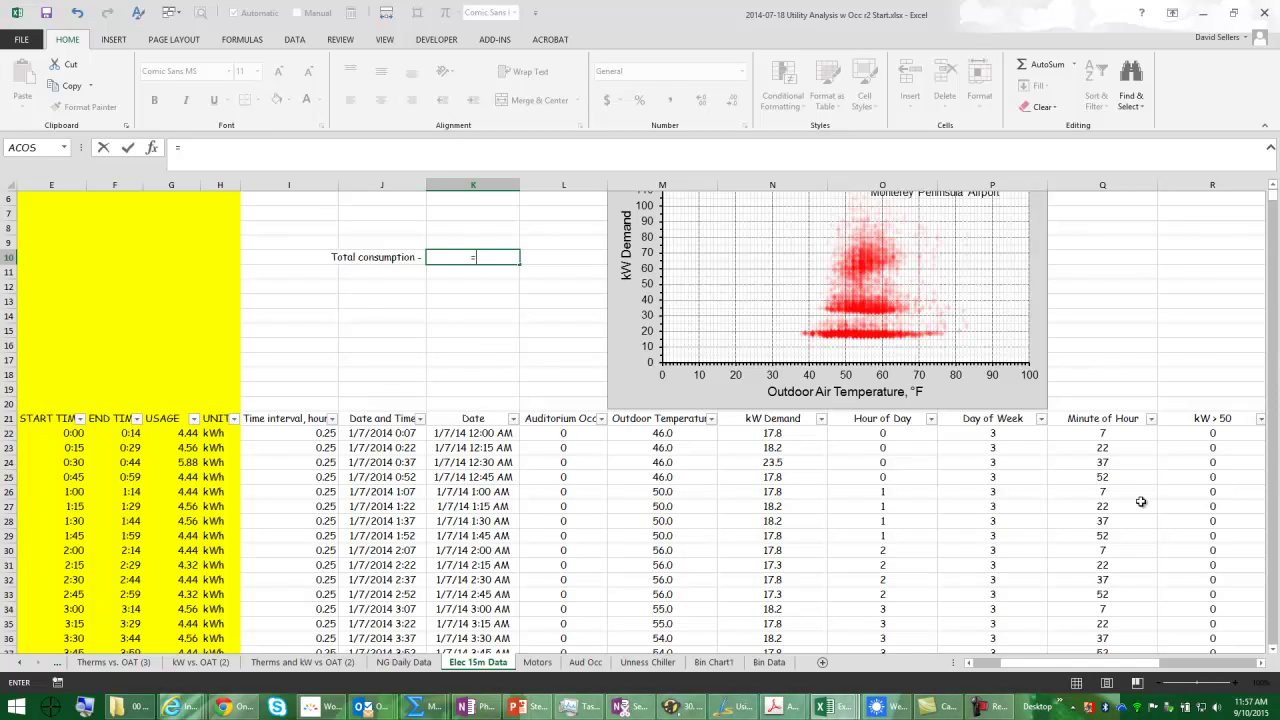
left_click(183, 506)
key("ctrl+Down")
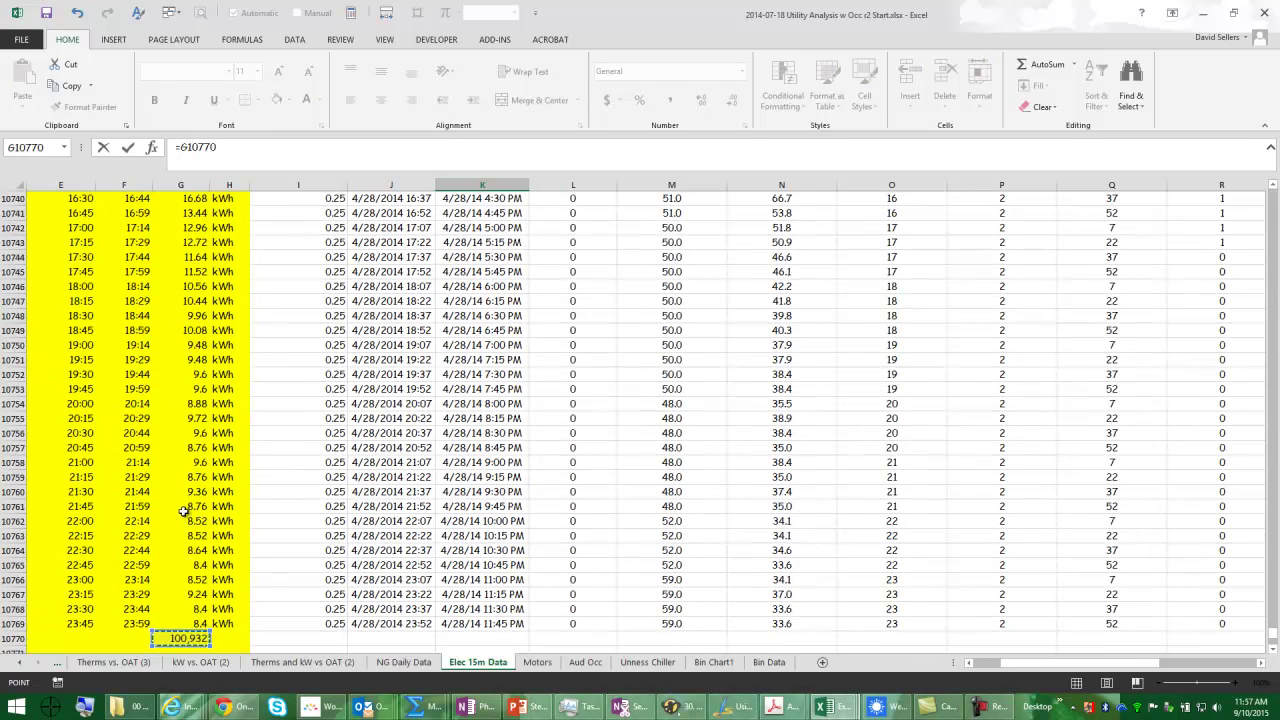
key("Return")
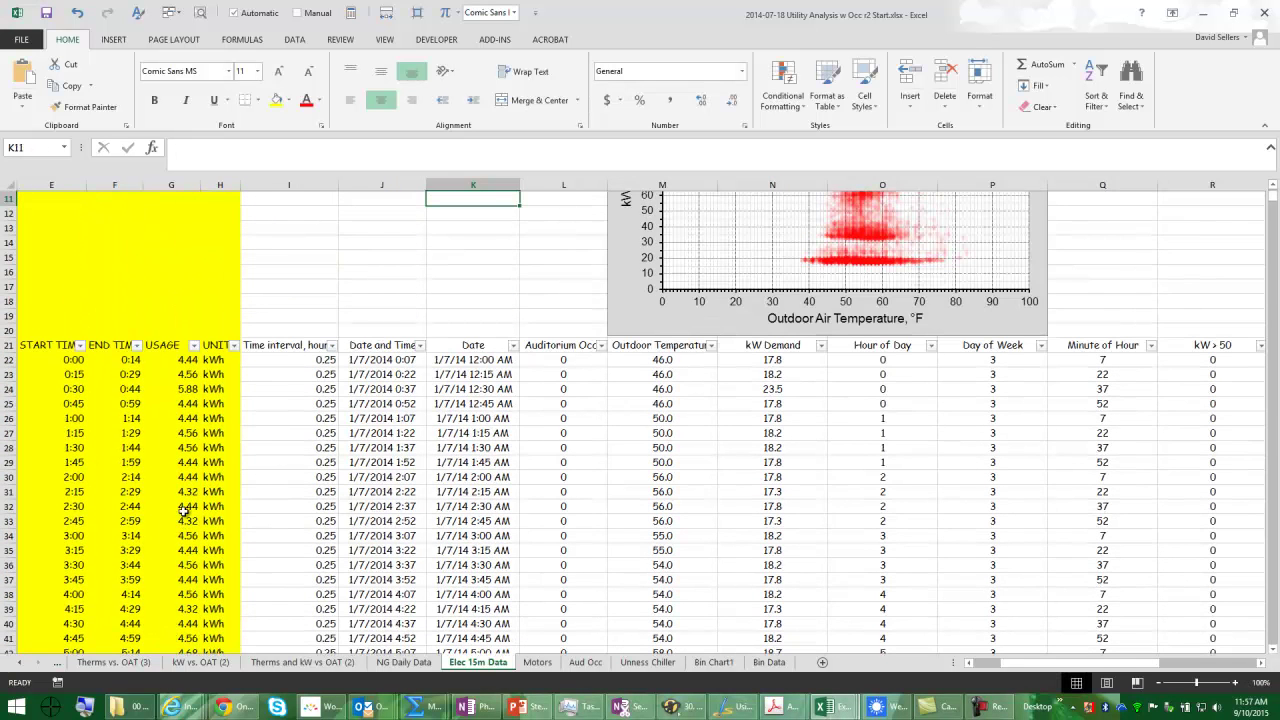
scroll(424, 333, "up", 2)
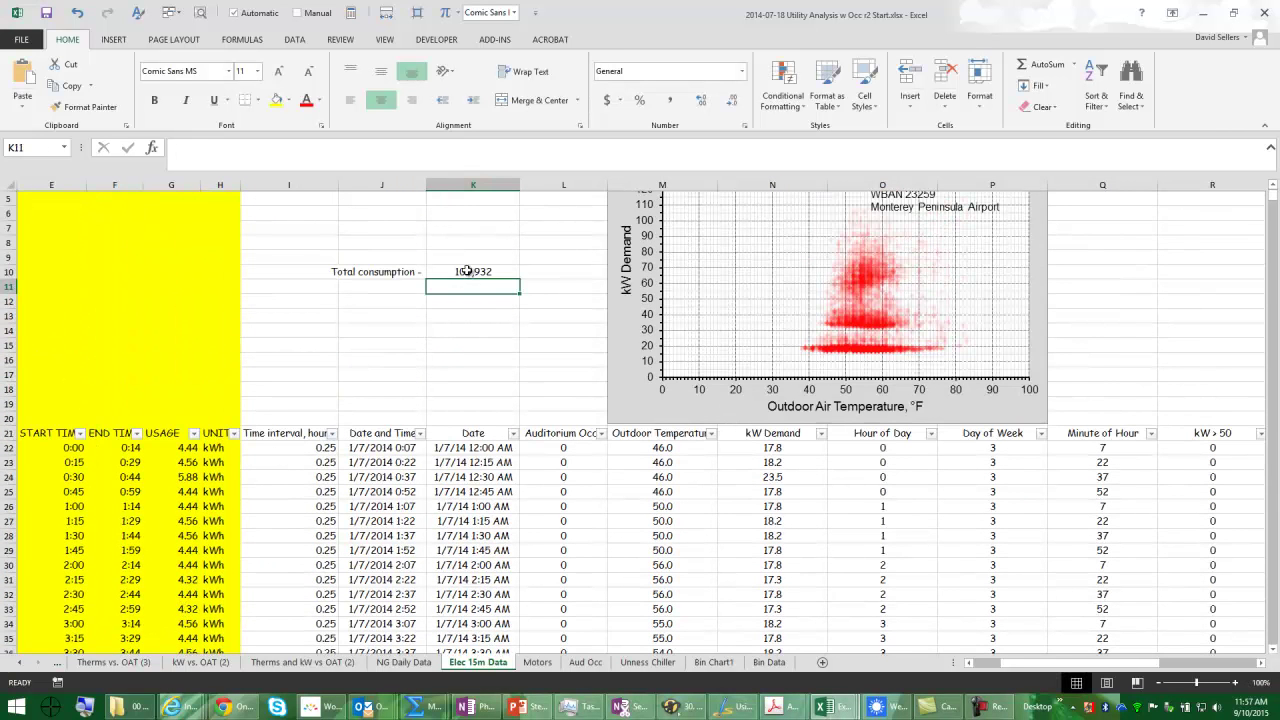
left_click(500, 274)
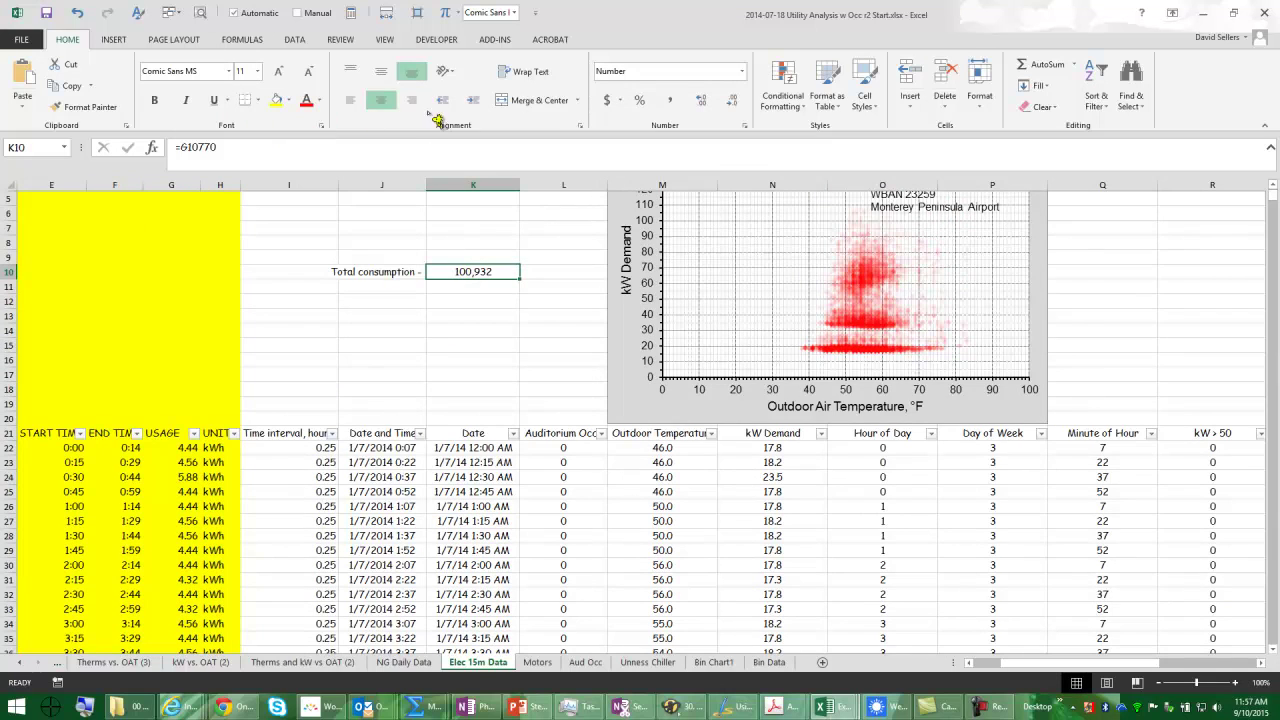
left_click(418, 101)
Enter the unit kWh in cell L10 beside the total consumption value.
left_click(550, 271)
type("kWh")
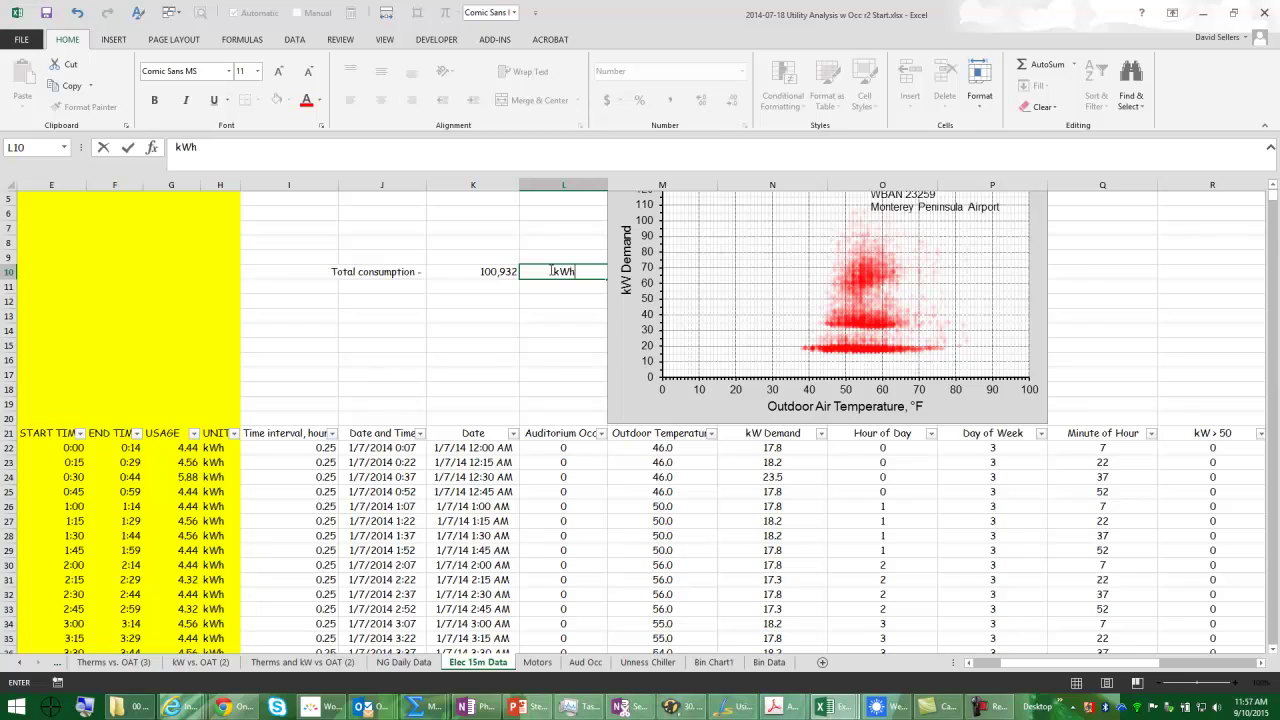
key("Return")
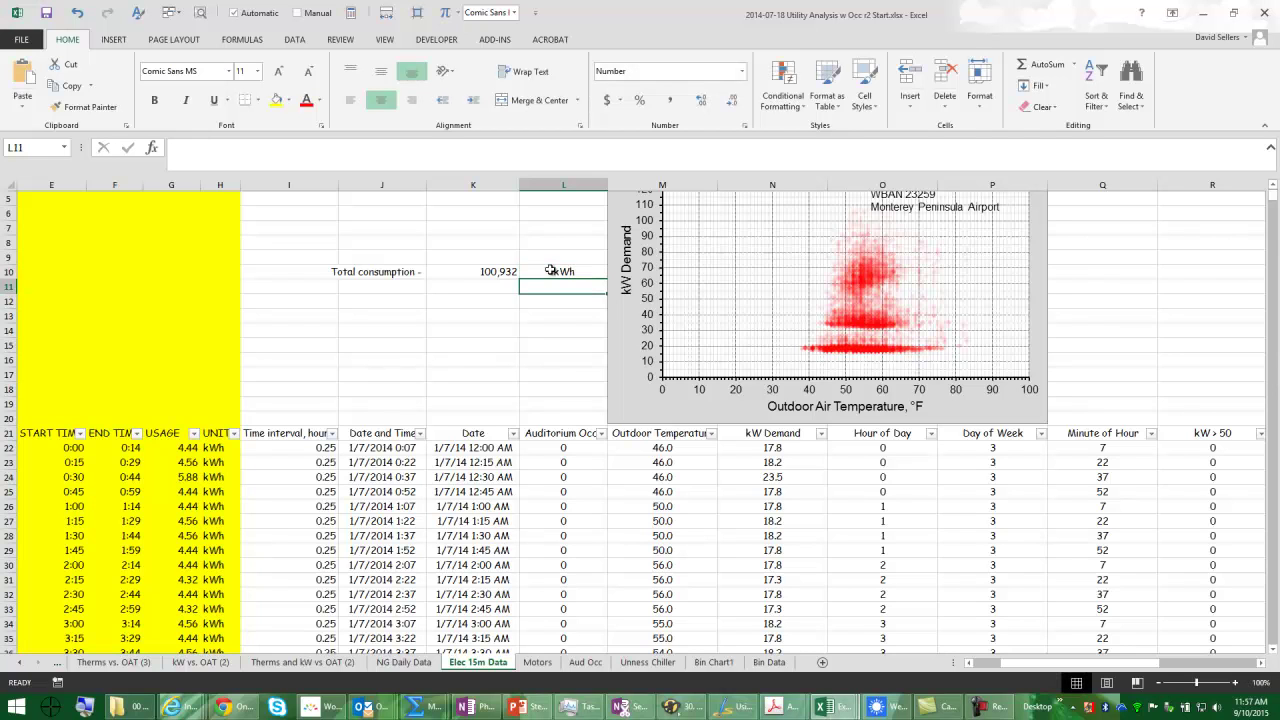
Left-align the kWh unit in L10 and enter the label "Electric rate -" in J11.
left_click(550, 271)
left_click(352, 101)
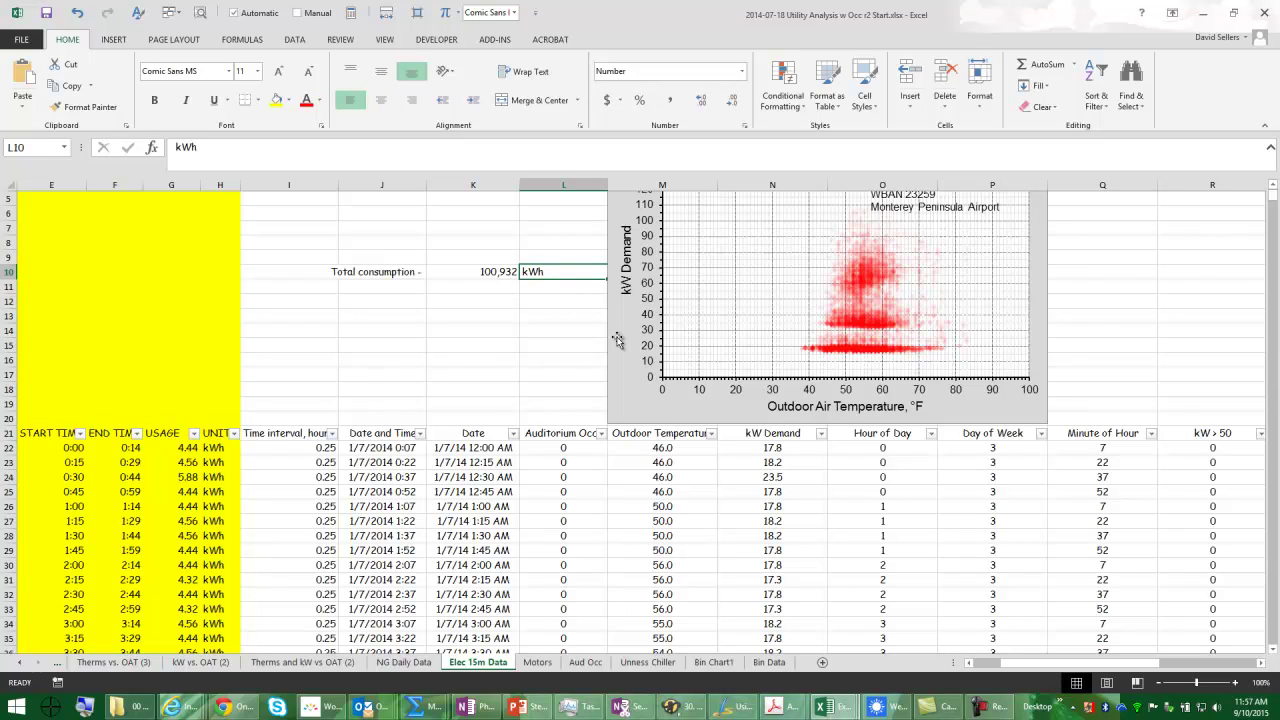
left_click(377, 287)
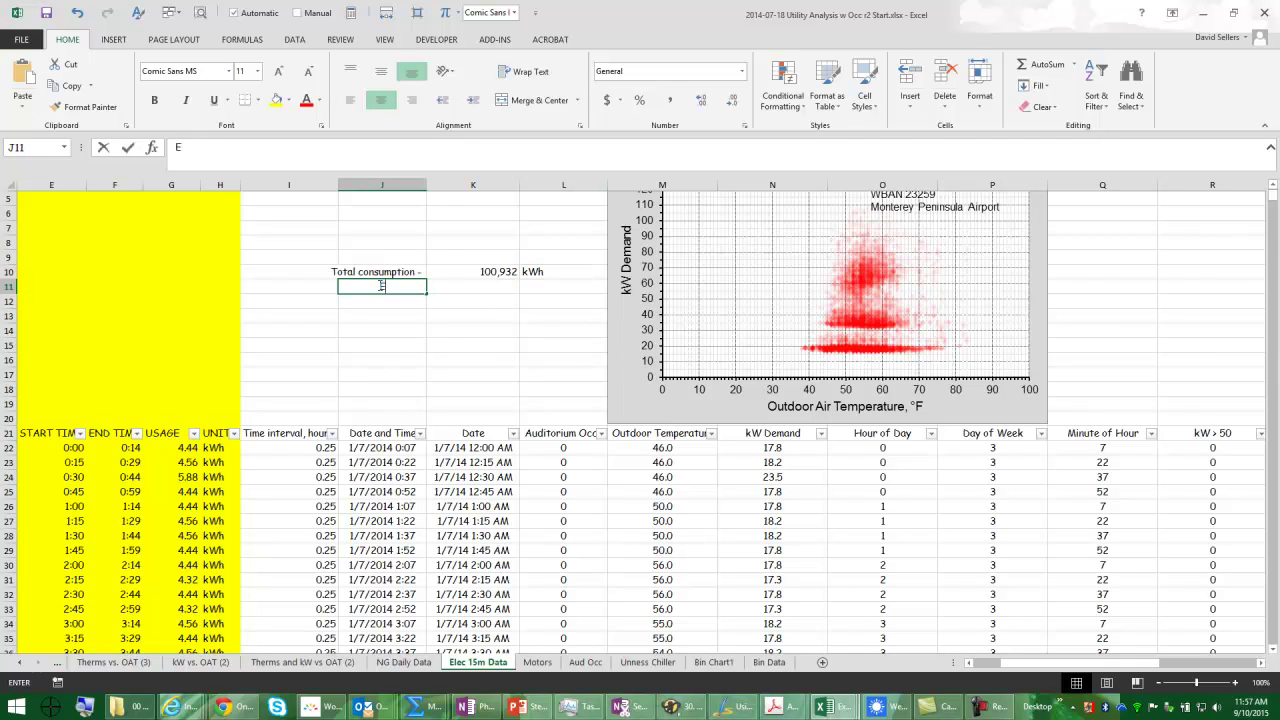
type("Electric rate -")
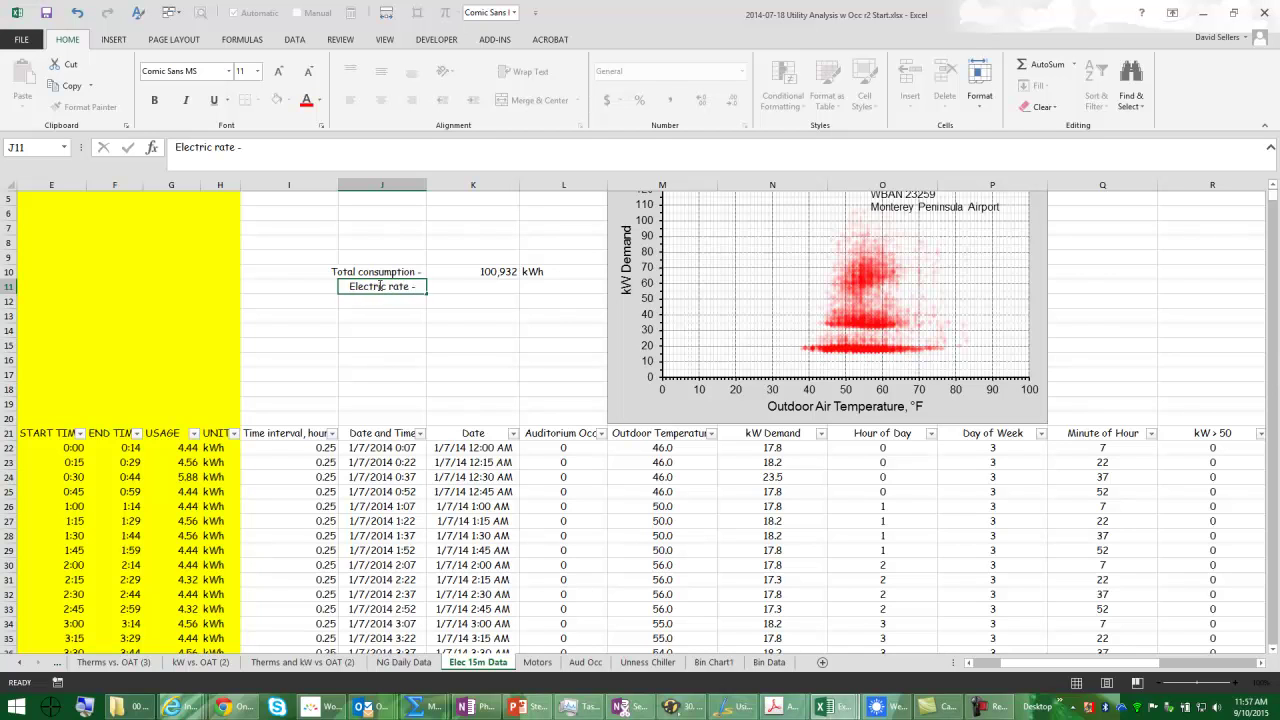
key("Tab")
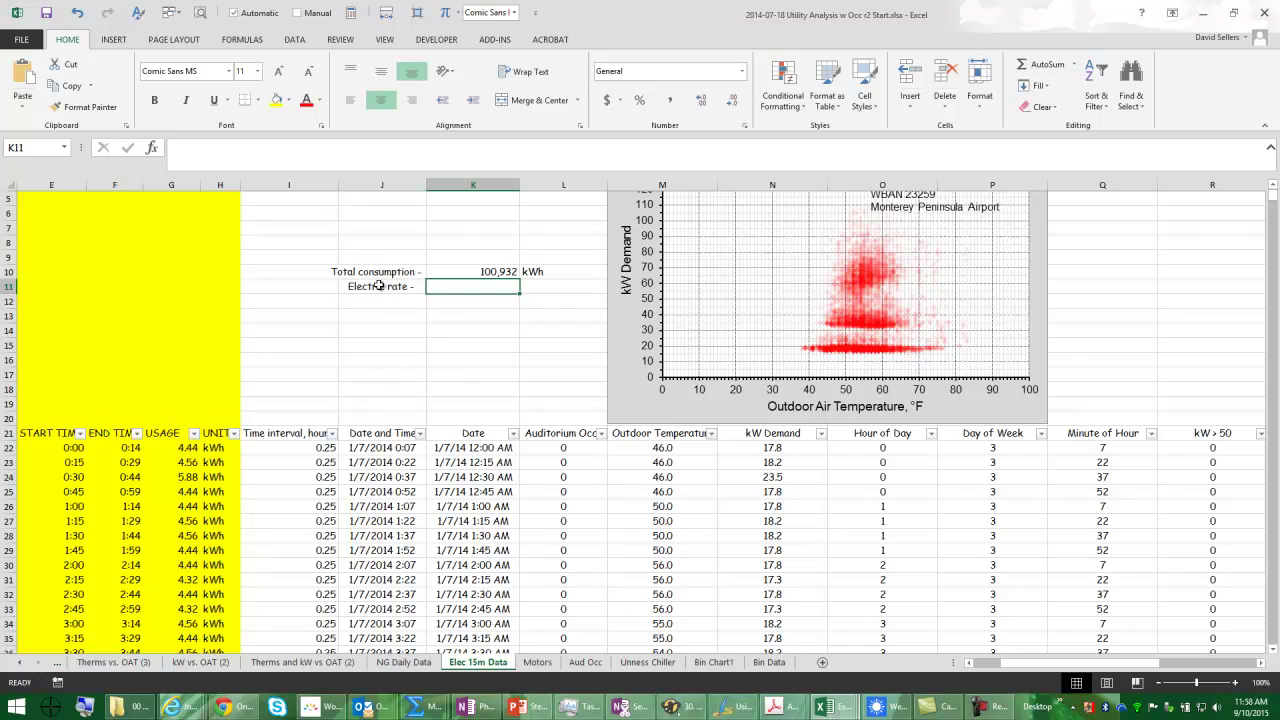
Enter the electric rate 0.18 in K11 and its unit "per kWh" in L11.
type(".18")
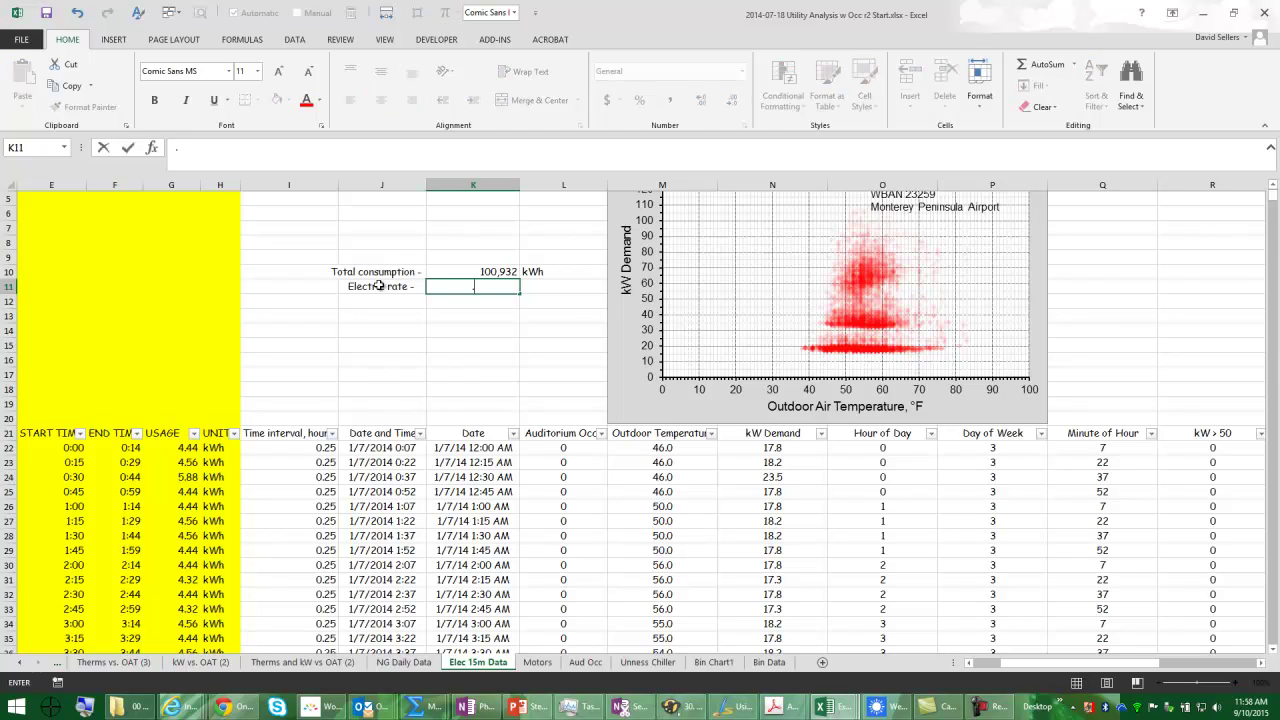
left_click(542, 288)
type("per kWh")
key("Return")
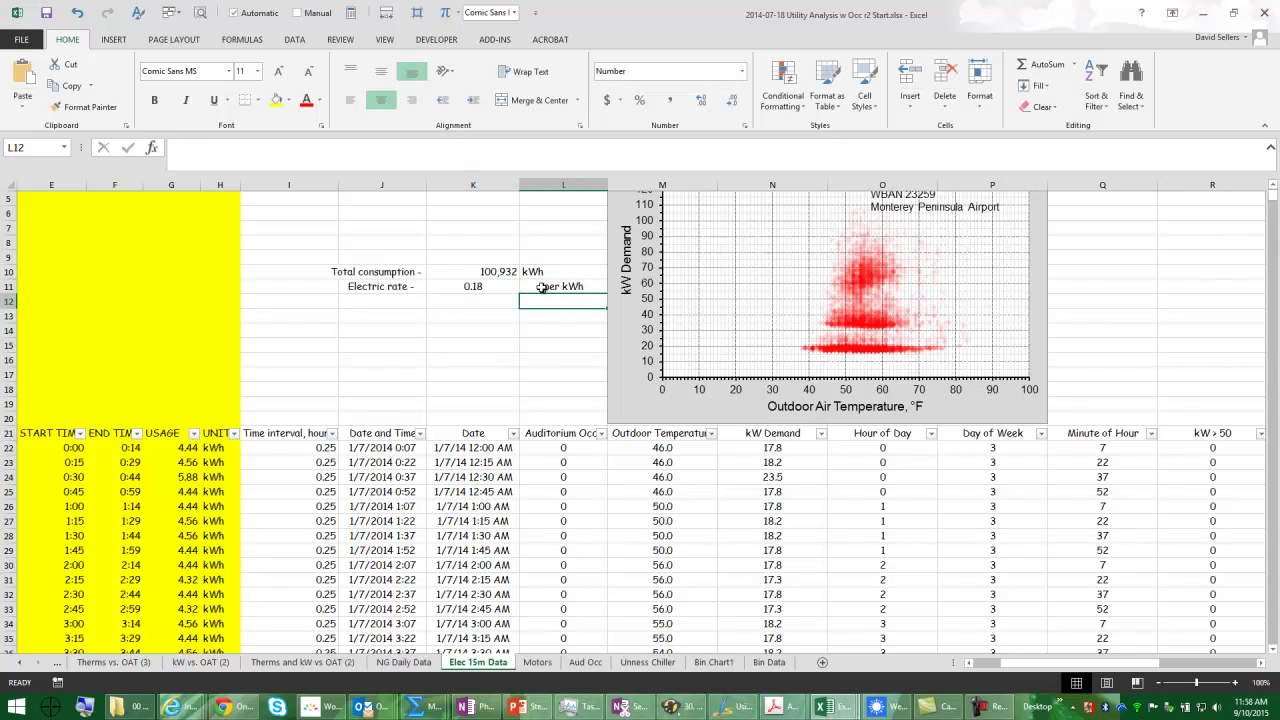
Copy the formatting of the total consumption row, J10:L10, to the electric rate row and the rows below it.
left_click(541, 288)
left_click_drag(477, 275, 556, 272)
left_click_drag(396, 265, 527, 270)
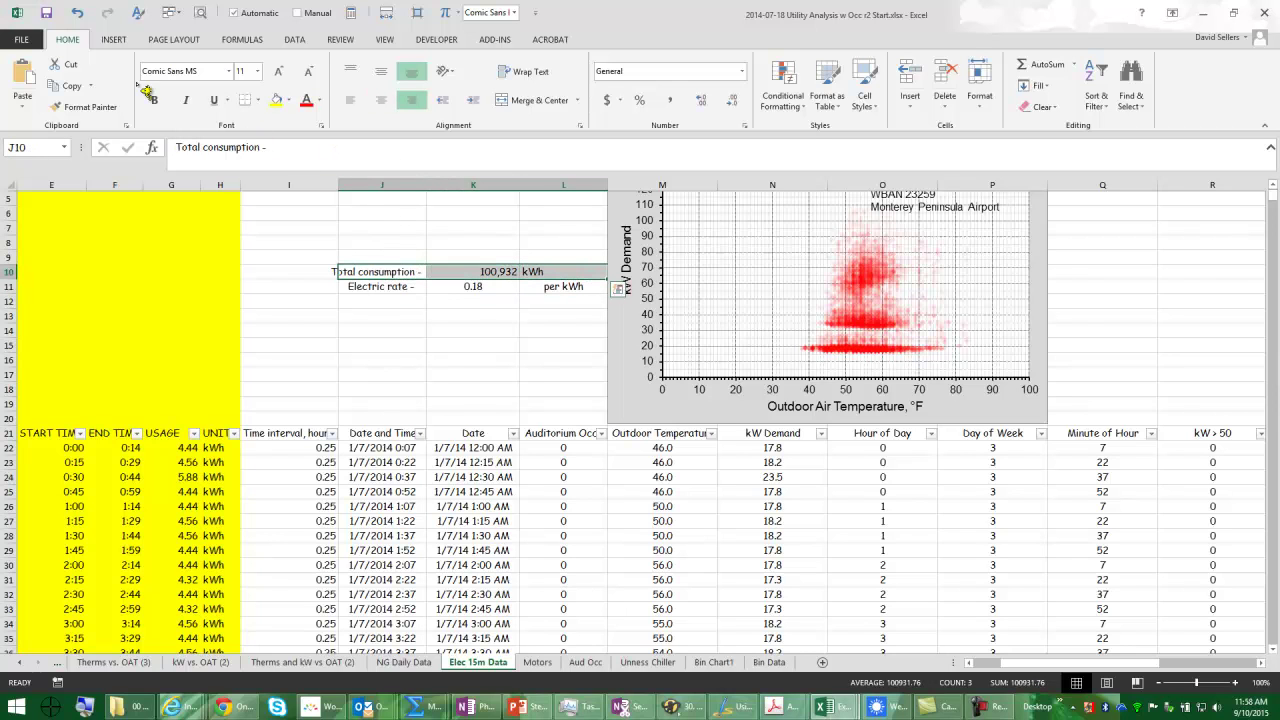
left_click(82, 106)
mouse_move(398, 285)
left_mouse_down()
mouse_move(586, 286)
mouse_move(561, 390)
left_mouse_up()
Format the electric rate in K11 as Currency with the $ symbol and four decimal places.
left_click(490, 289)
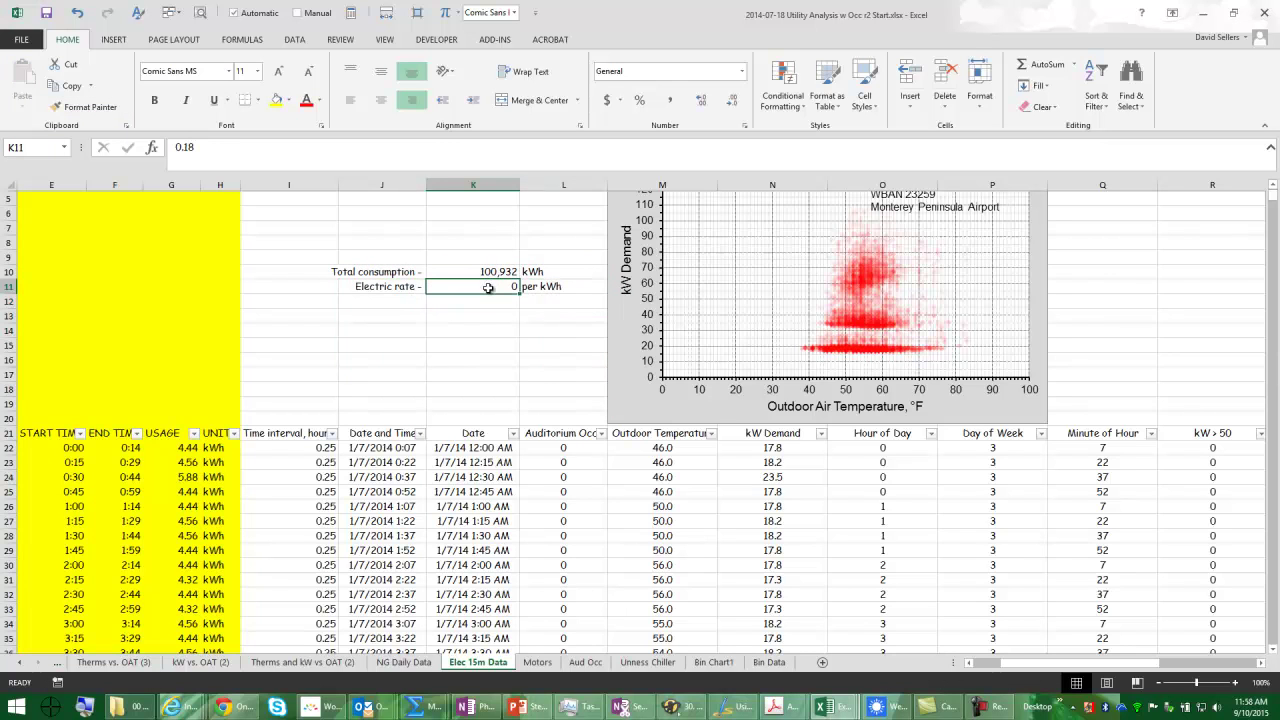
right_click(490, 289)
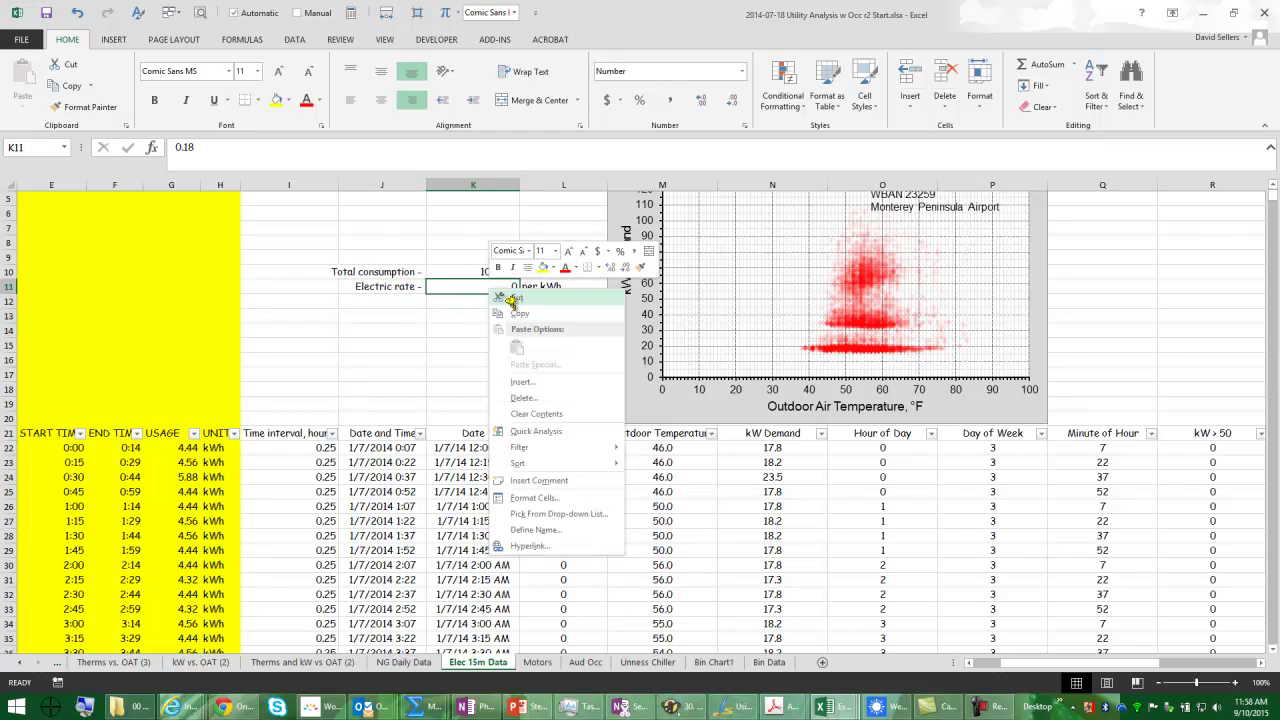
left_click(535, 500)
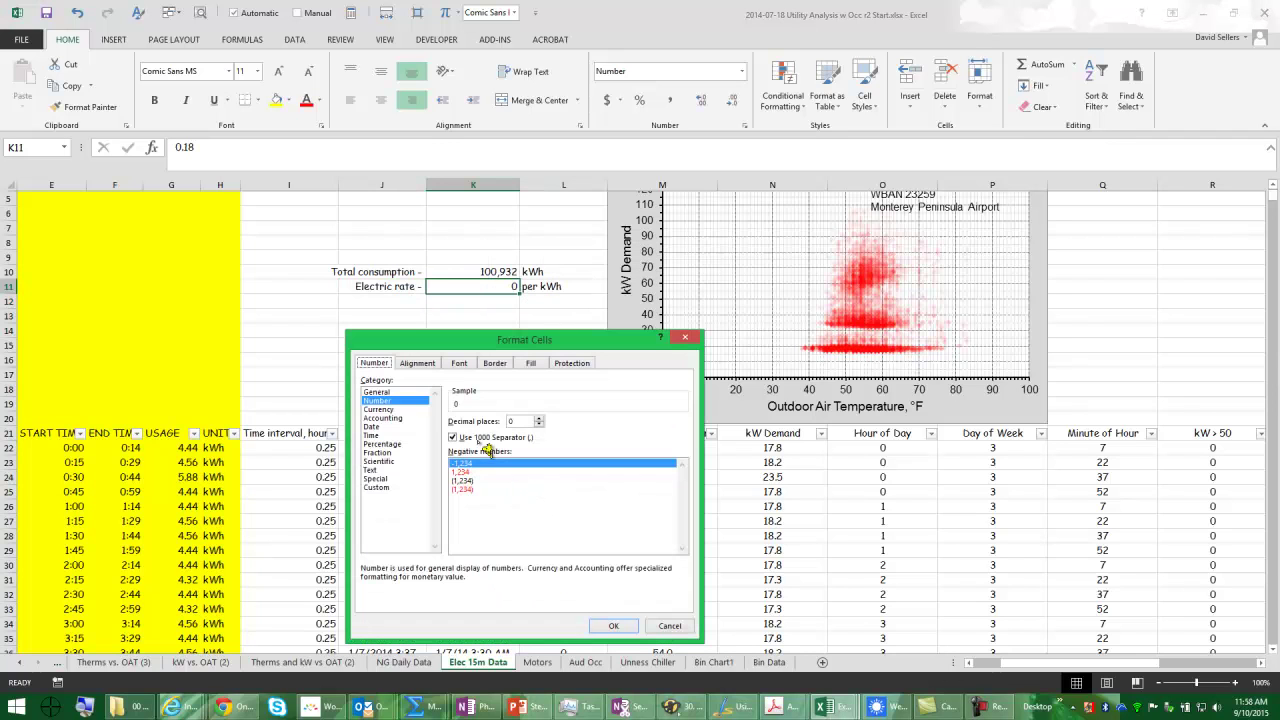
left_click(408, 418)
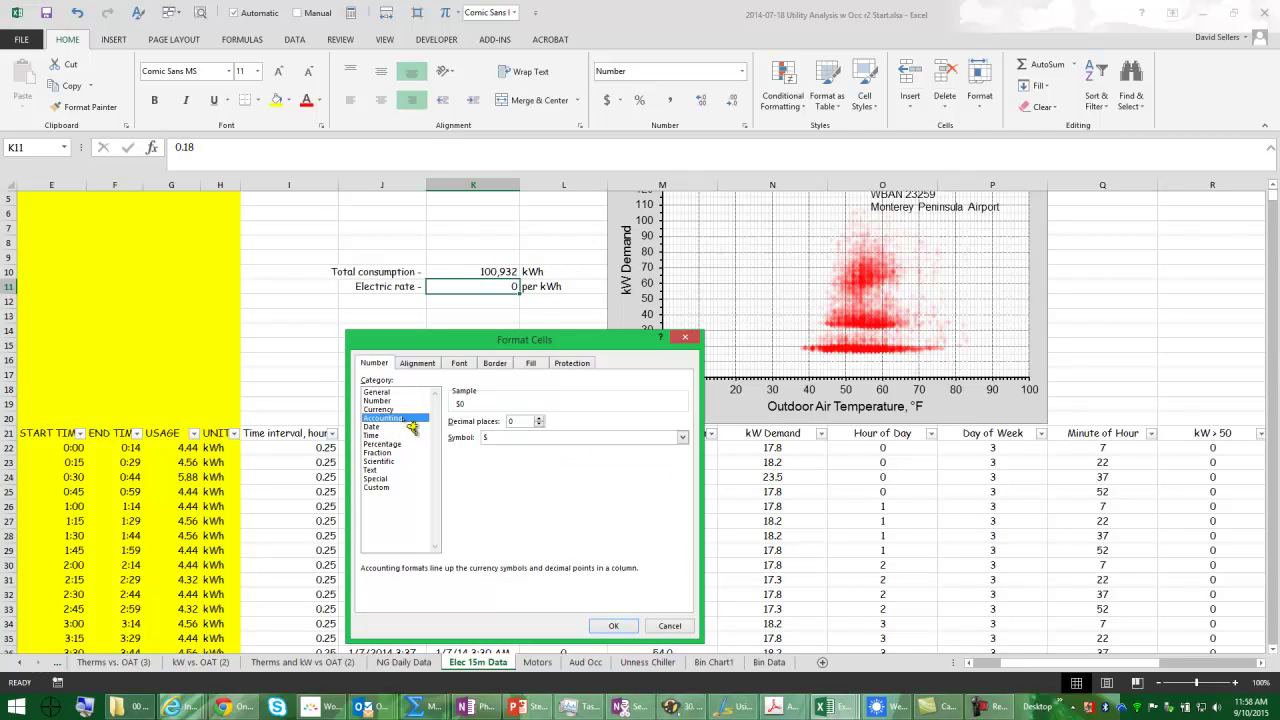
left_click(380, 409)
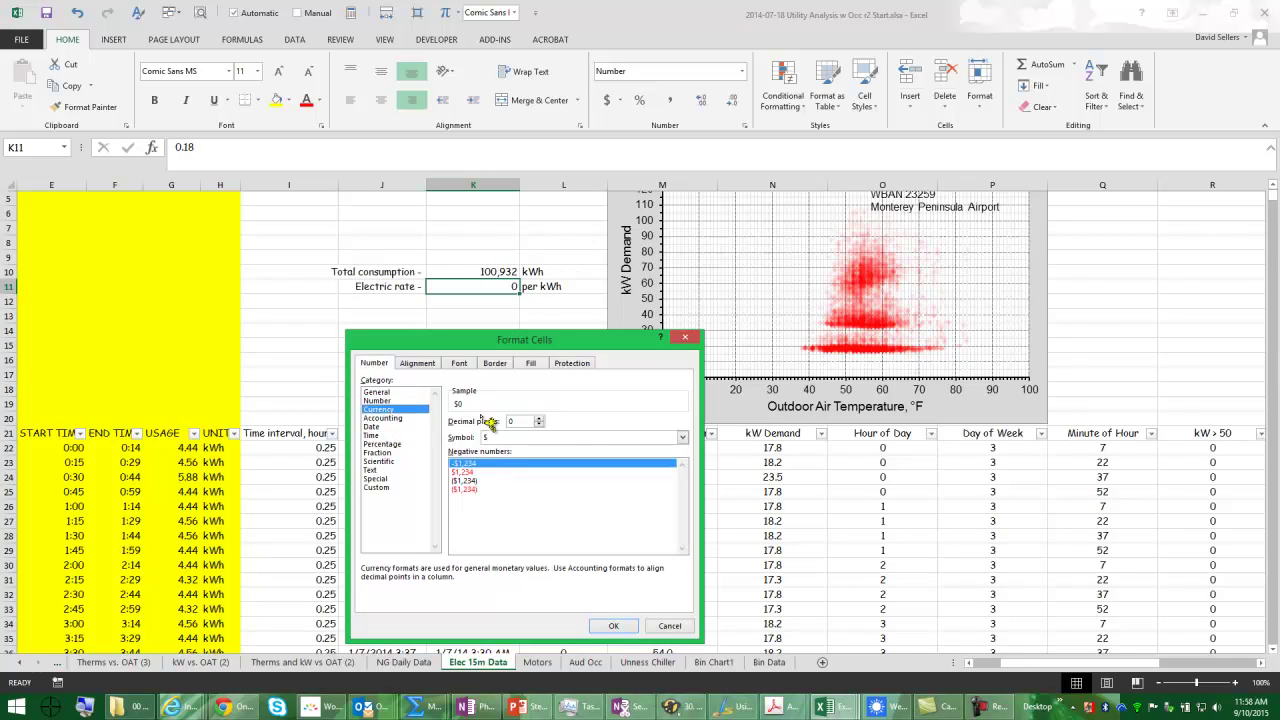
left_click(541, 419)
left_click(541, 419)
left_click(541, 419)
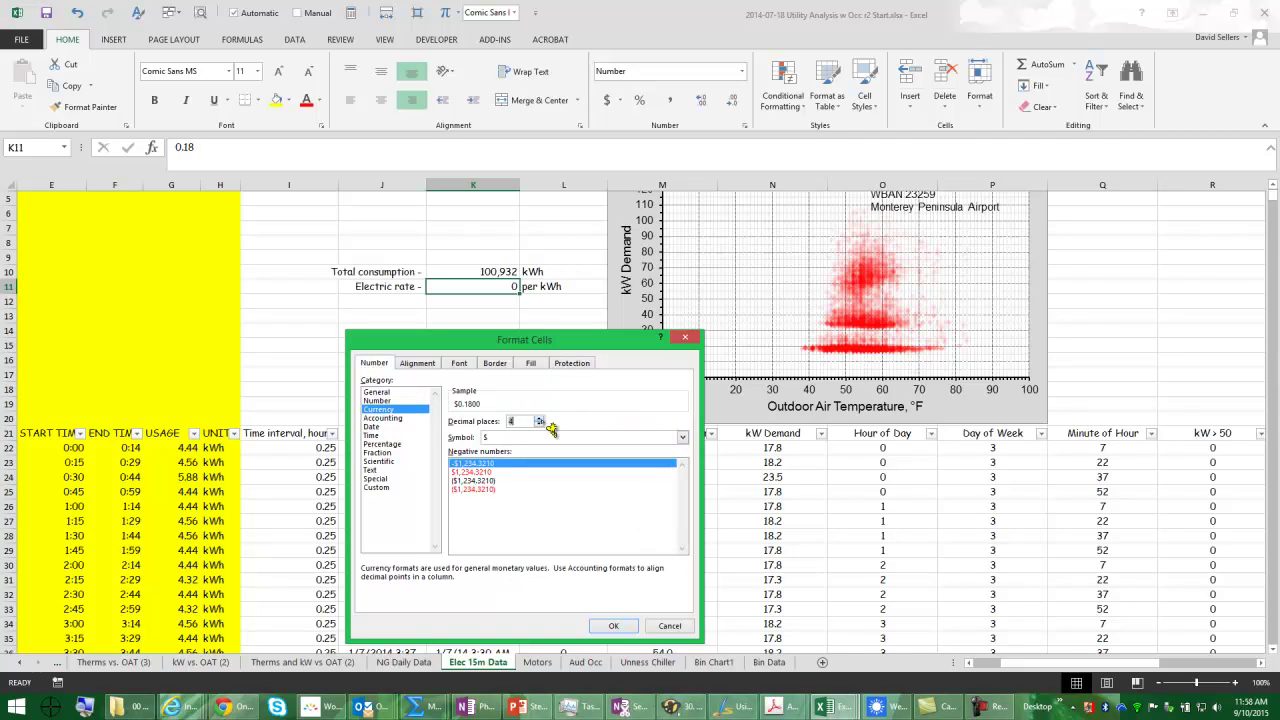
left_click(614, 625)
Enter the label "Total cost -" in J12 below the electric rate label.
left_click(402, 299)
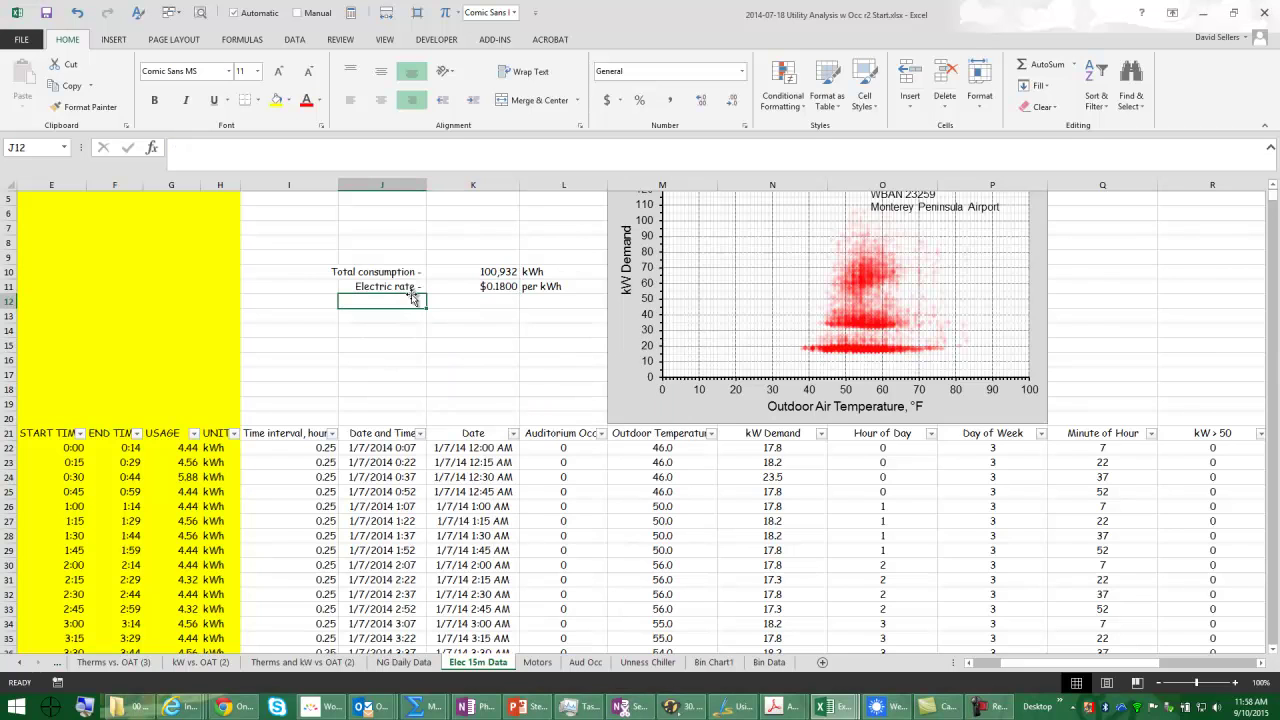
type("Total")
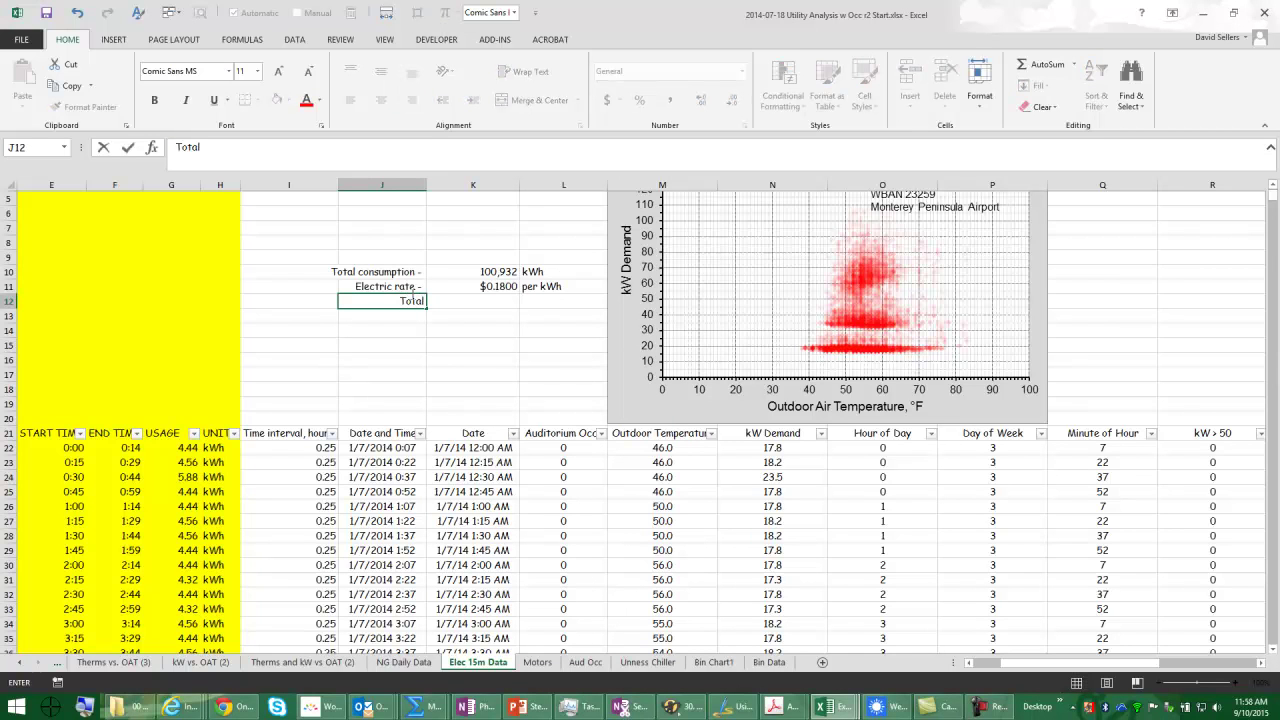
type(" cost -")
key("Tab")
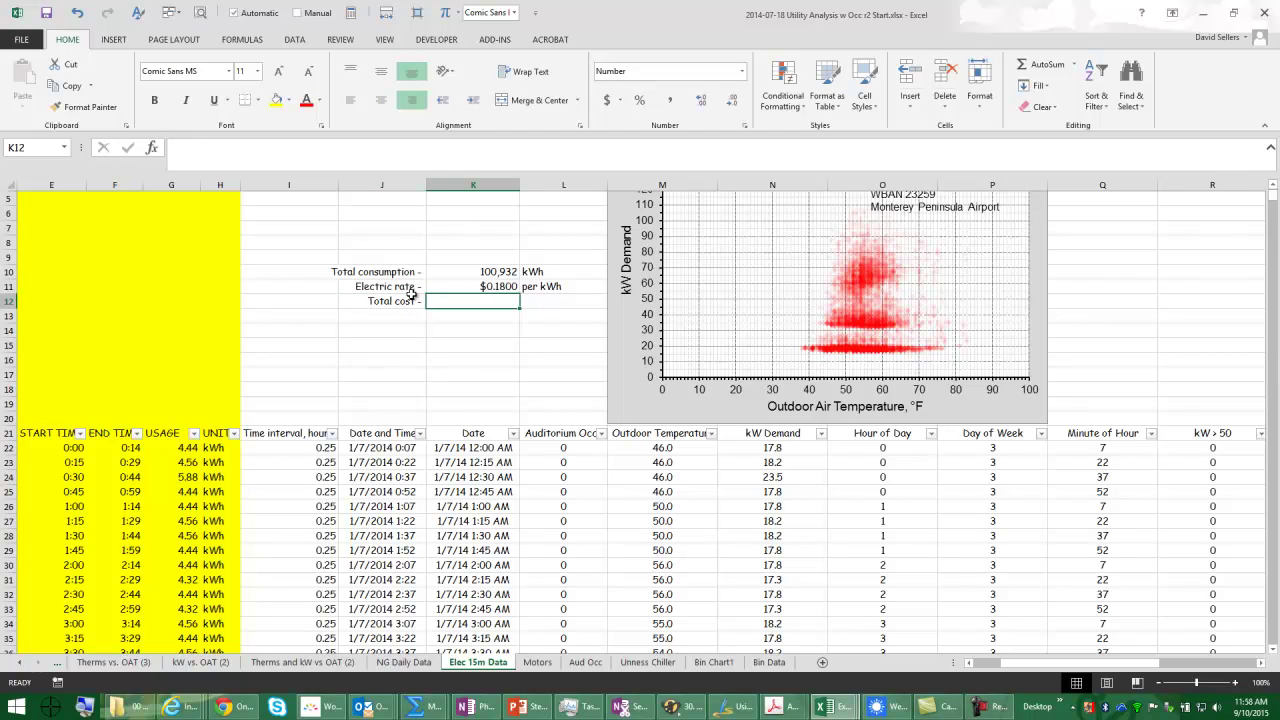
Enter the formula =K11*K10 in K12 to multiply the electric rate by the total consumption.
type("=")
left_click(477, 287)
type("+")
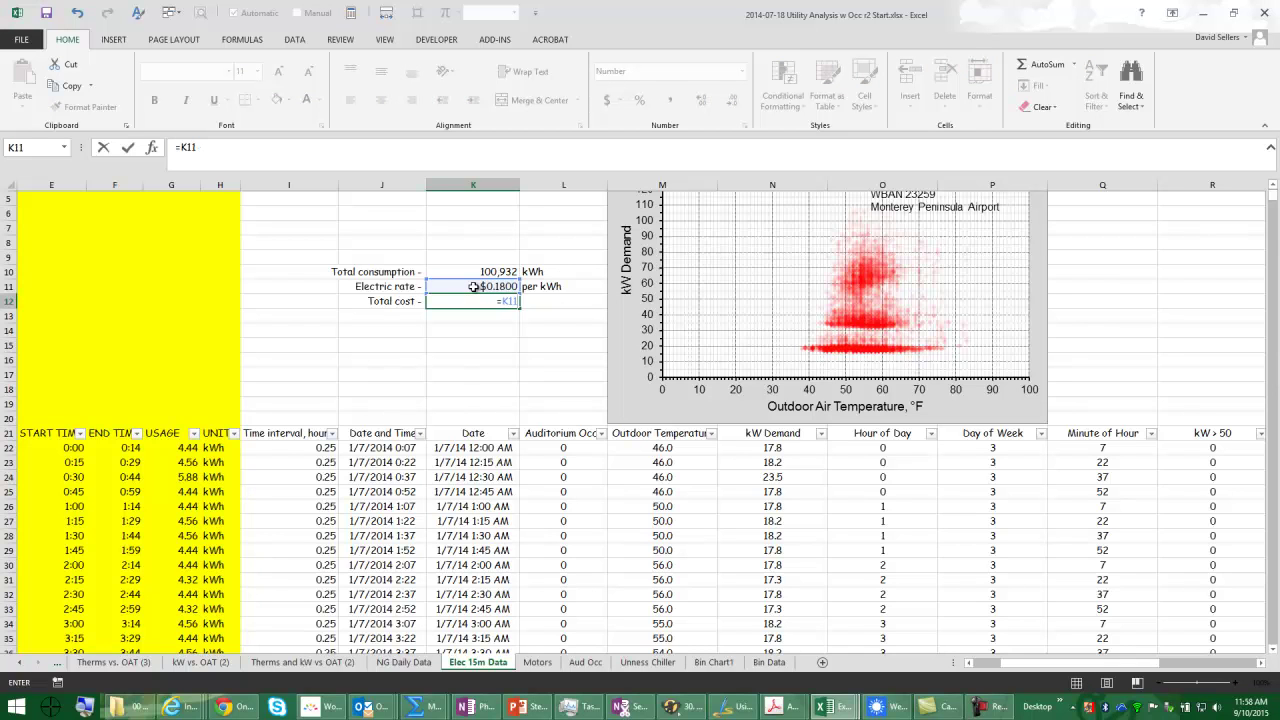
left_click(471, 271)
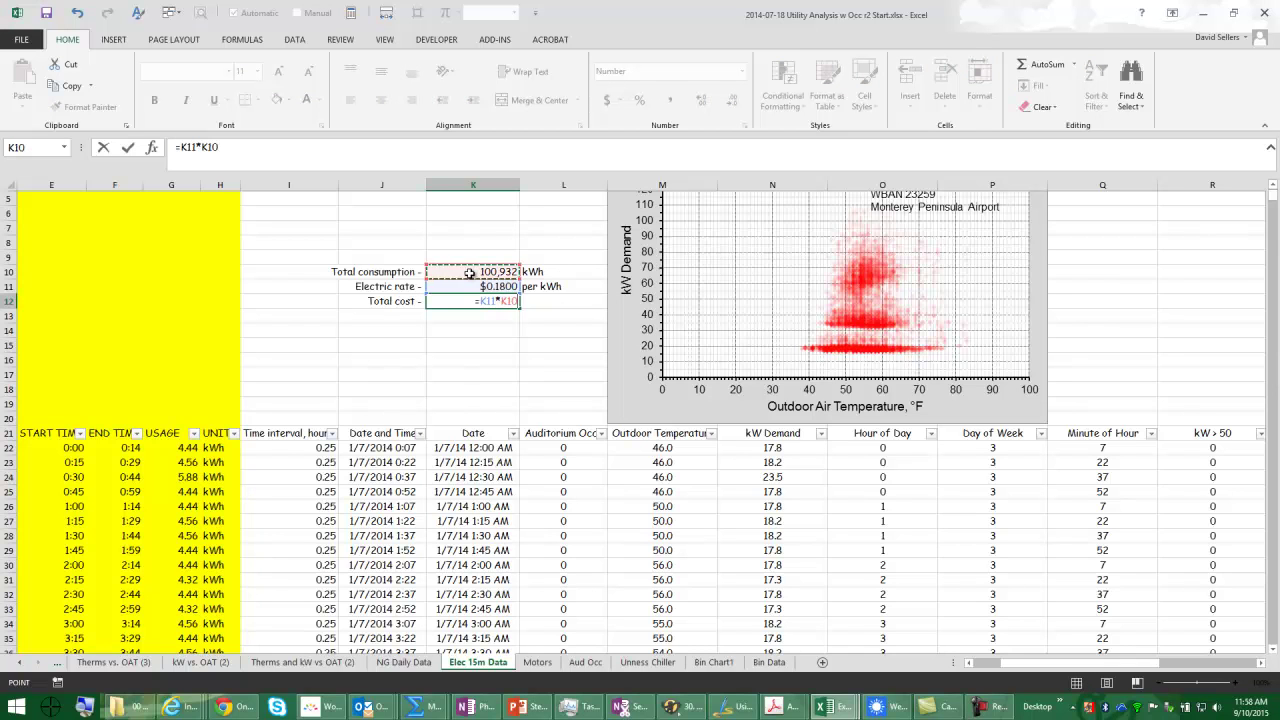
key("Return")
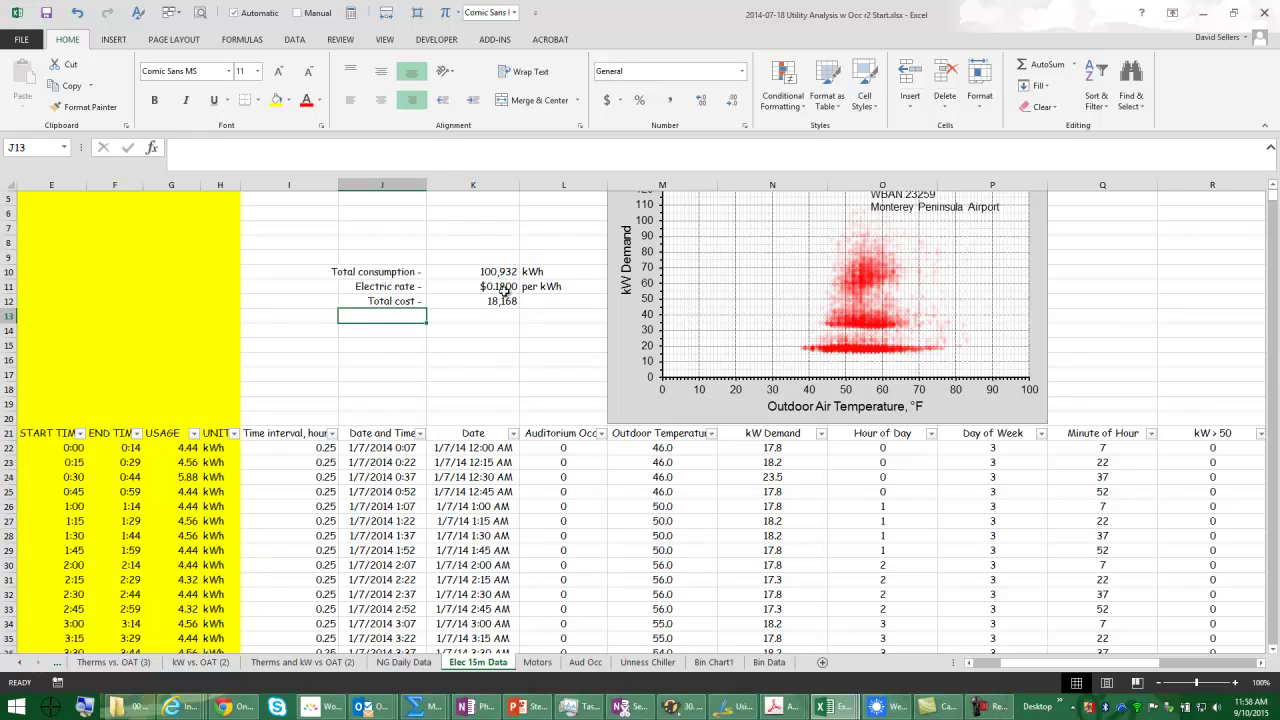
Copy the currency format of K11 to the total cost in K12 and reduce it to zero decimal places.
left_click(503, 289)
left_click(84, 106)
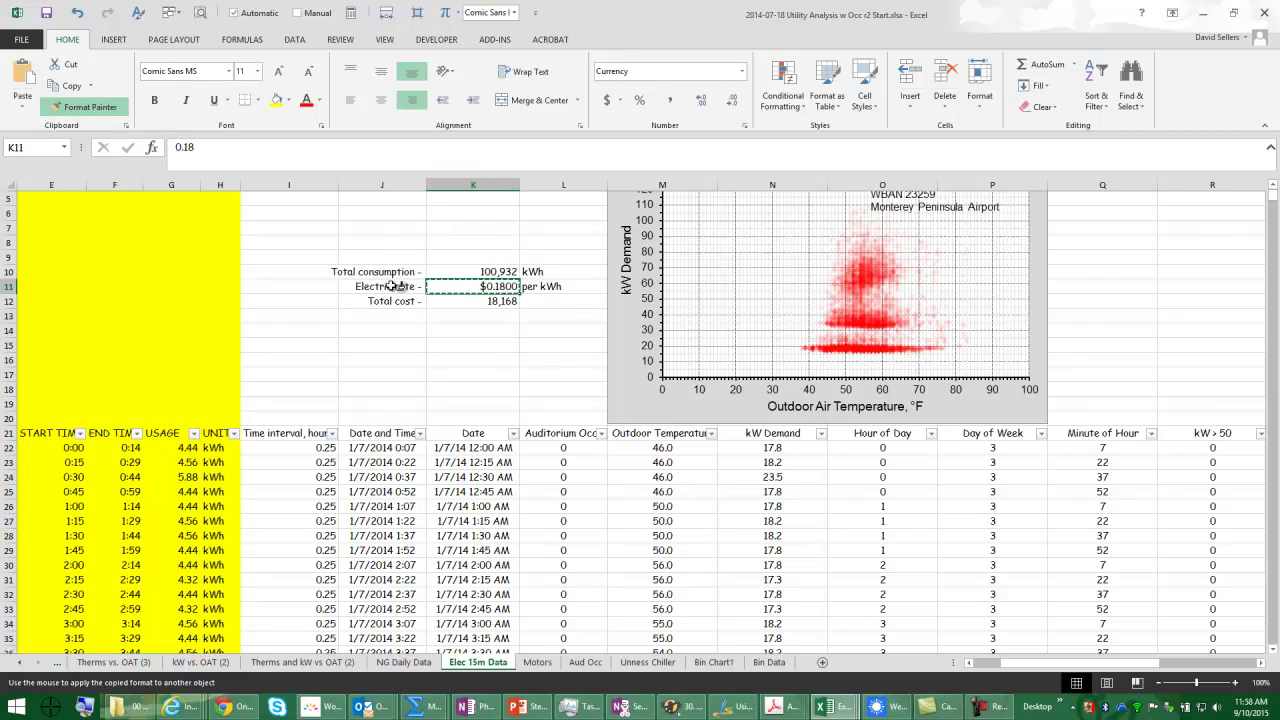
left_click(470, 302)
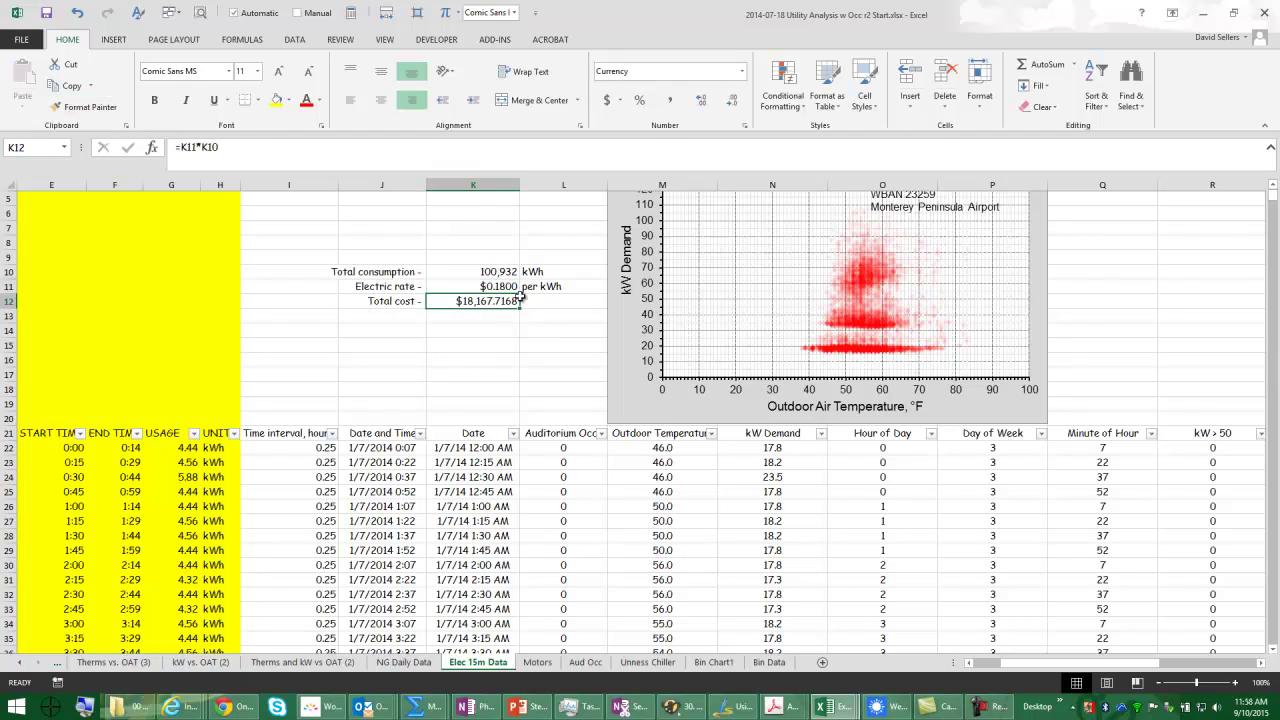
left_click(733, 101)
left_click(733, 101)
left_click(733, 101)
left_click(733, 101)
Enter the unit "per year" in L12 beside the total cost.
key("Right")
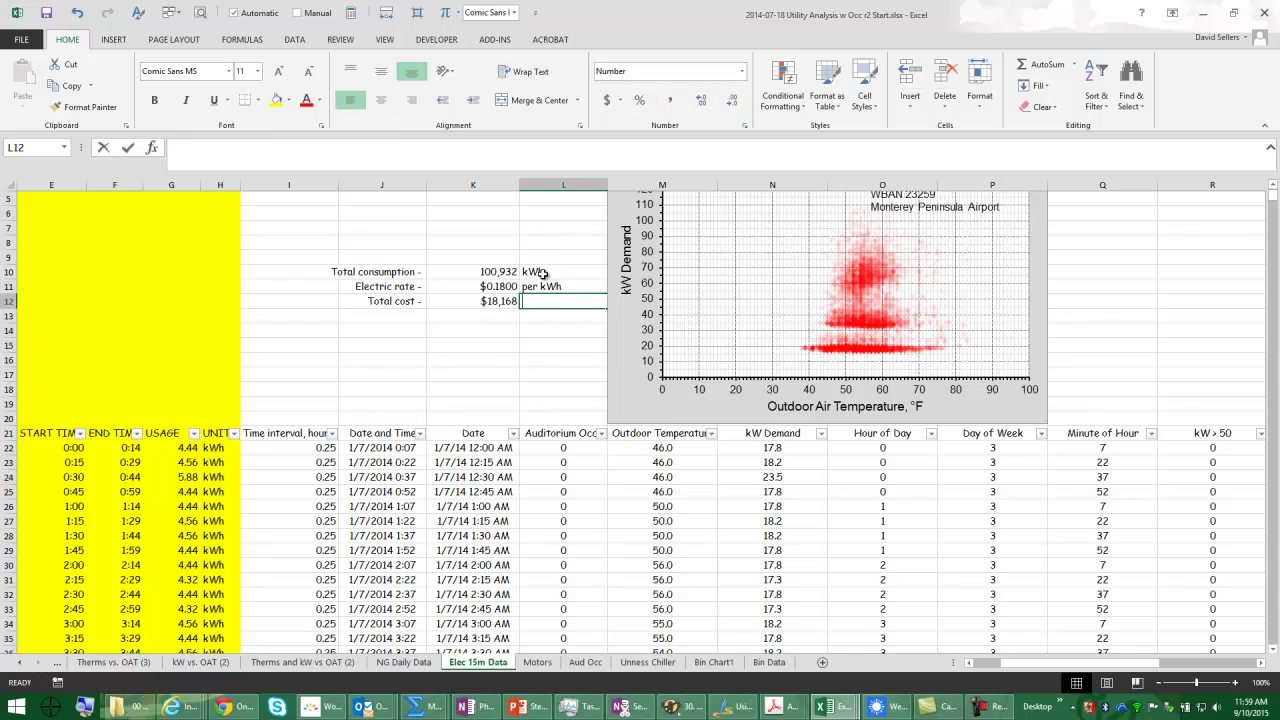
type("per year")
key("Return")
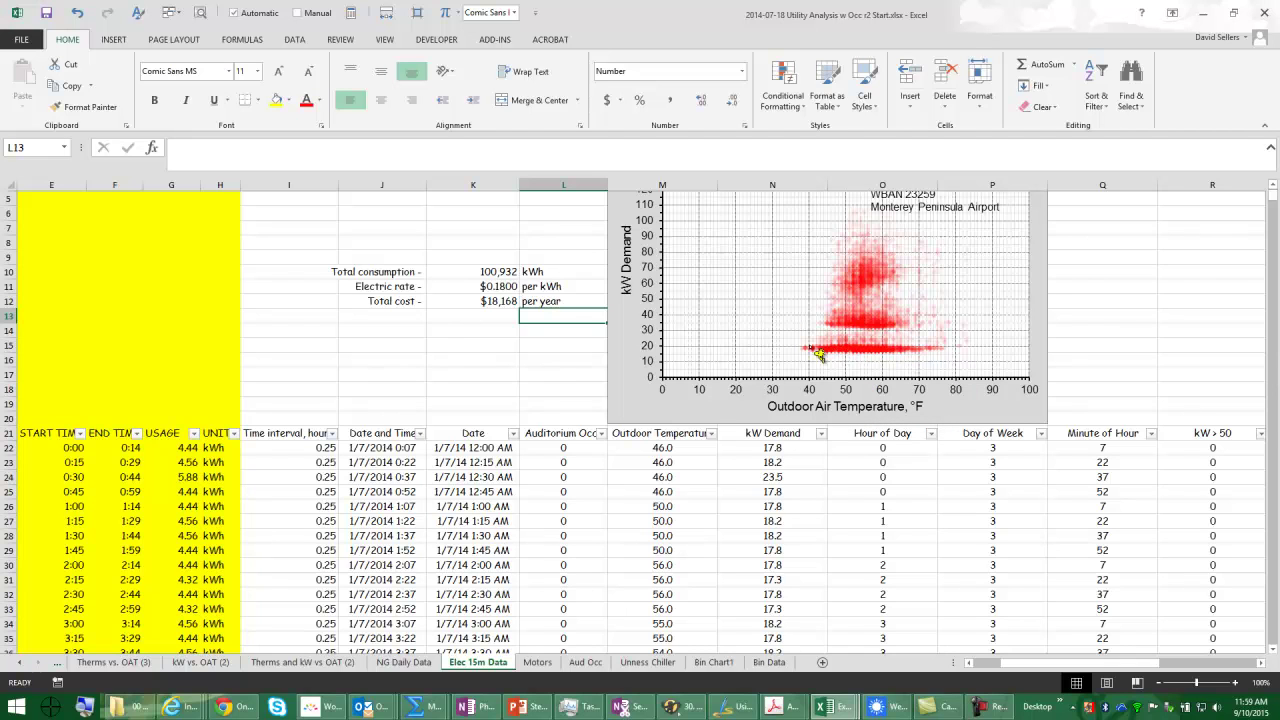
Copy the "kW > 50" column R and insert the copied column in front of the original.
mouse_move(876, 334)
left_click(1190, 183)
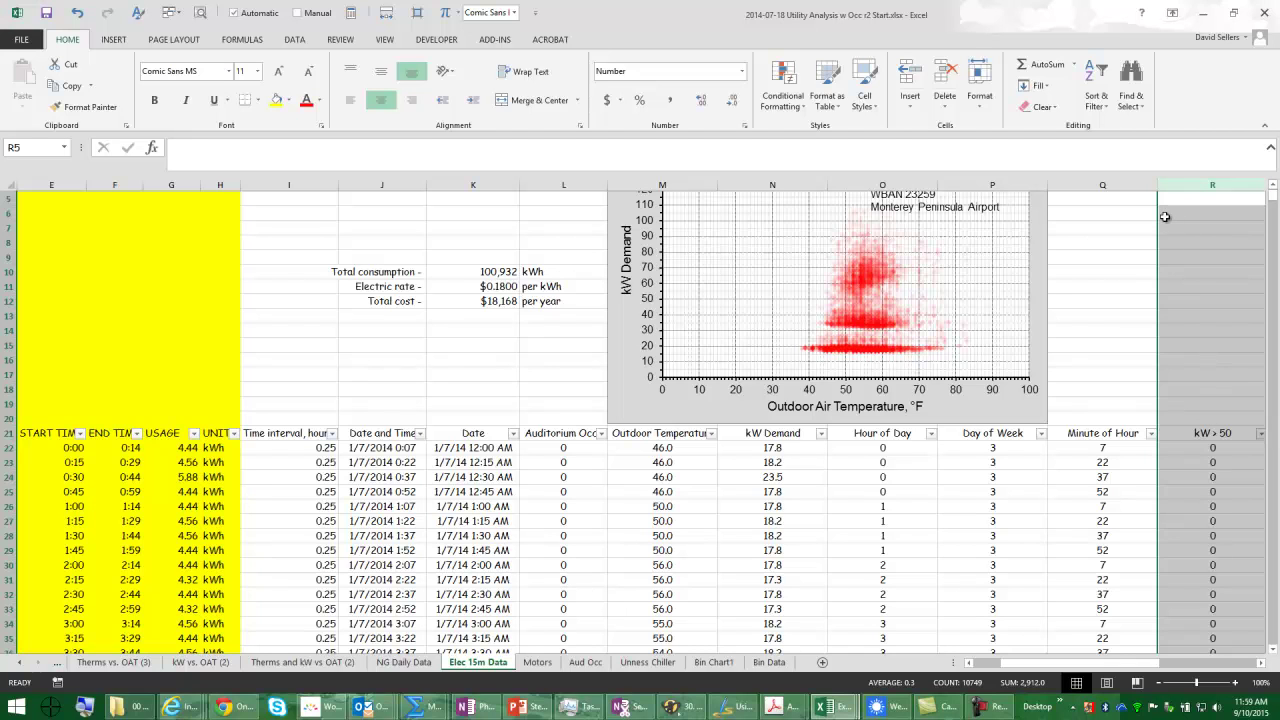
left_click(1261, 663)
left_click(1122, 188)
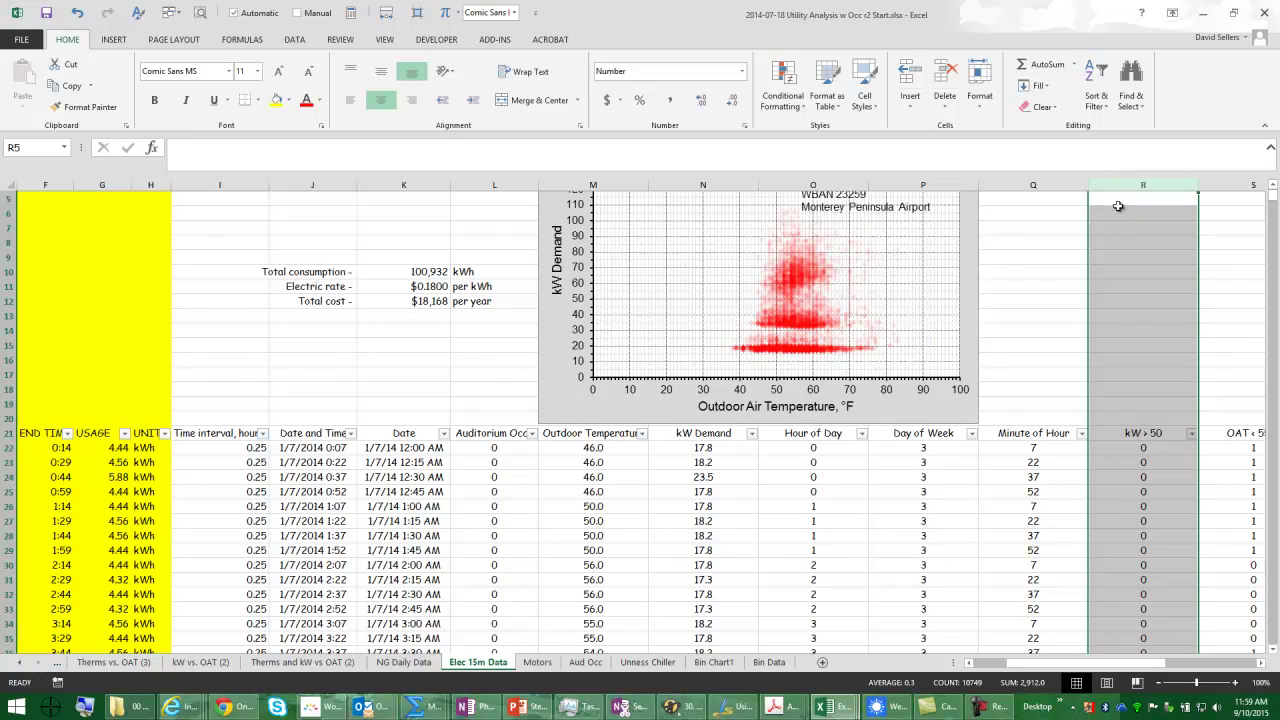
key("ctrl+c")
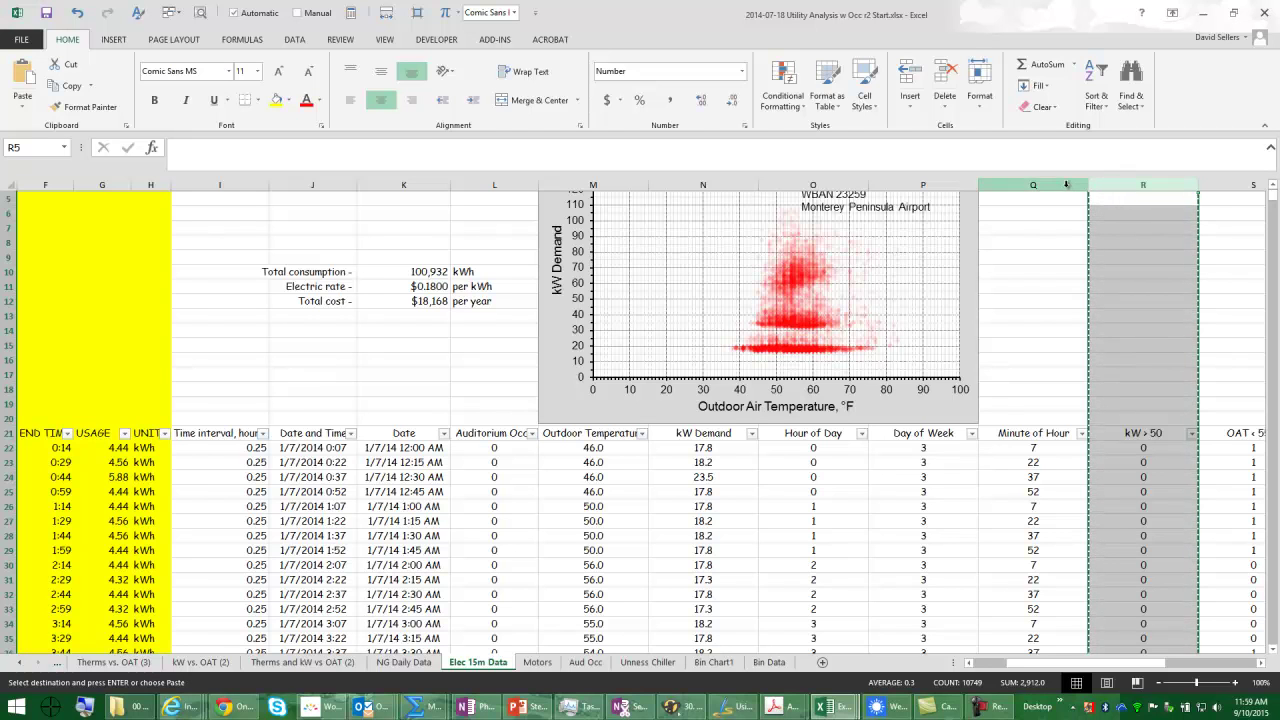
right_click(1126, 181)
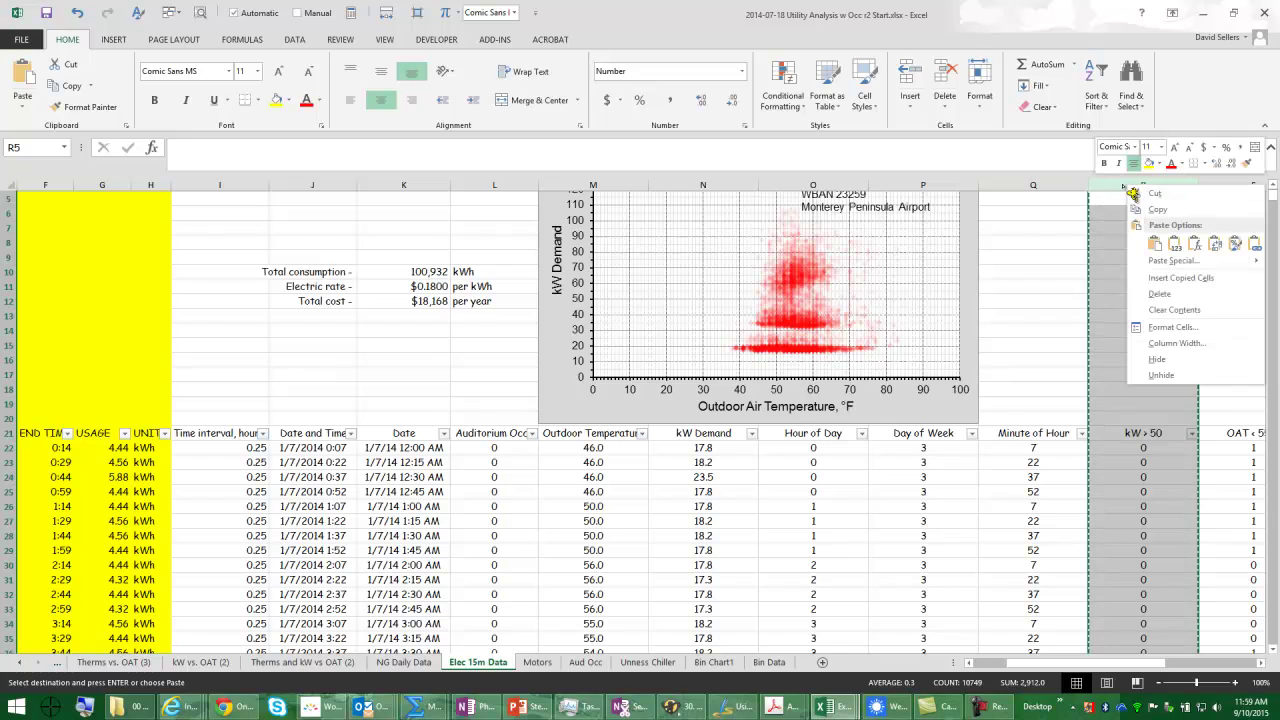
left_click(1189, 279)
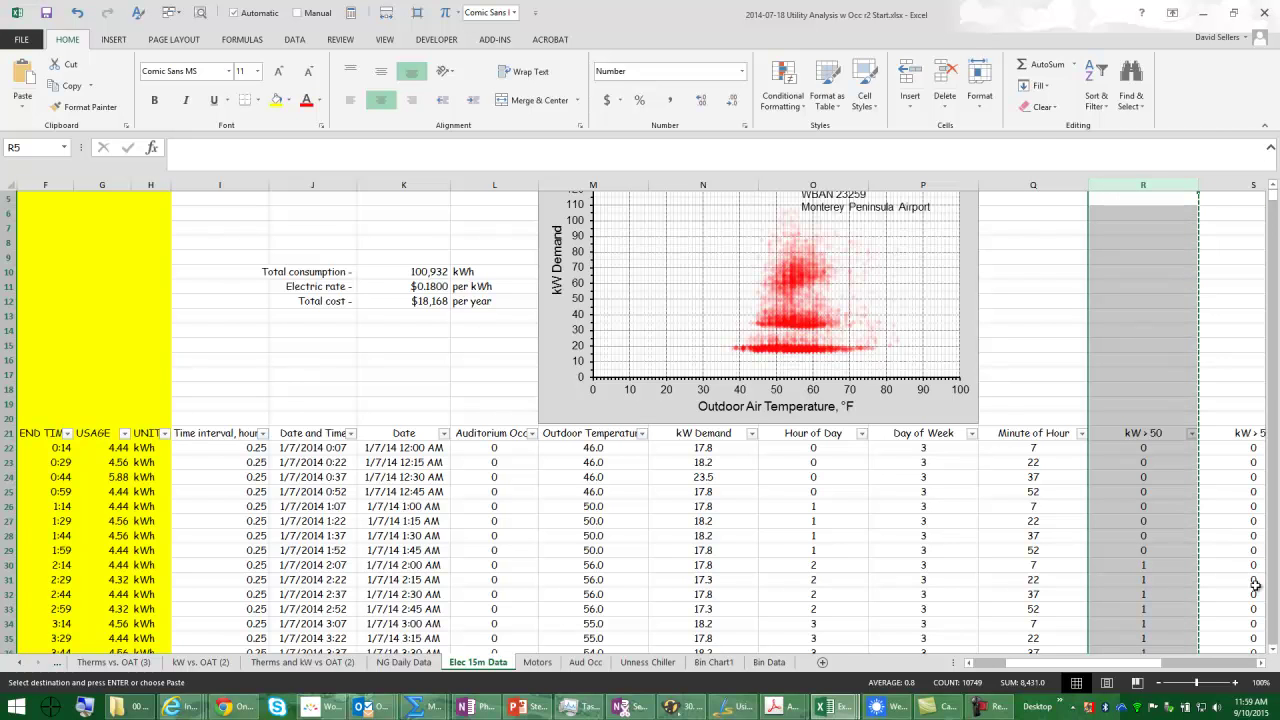
Compare the IF formulas in R22 and S22 of the two "kW > 50" columns to see which column each references.
left_click(1260, 663)
left_click(1260, 663)
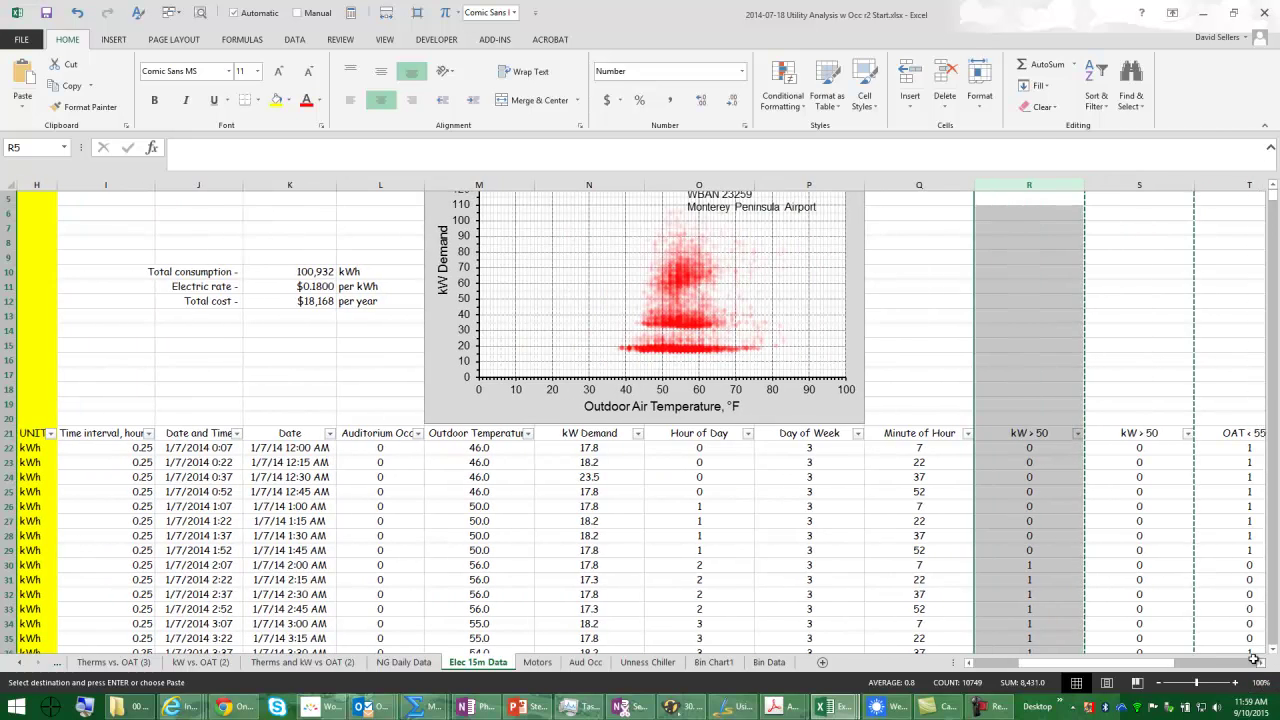
left_click(1135, 436)
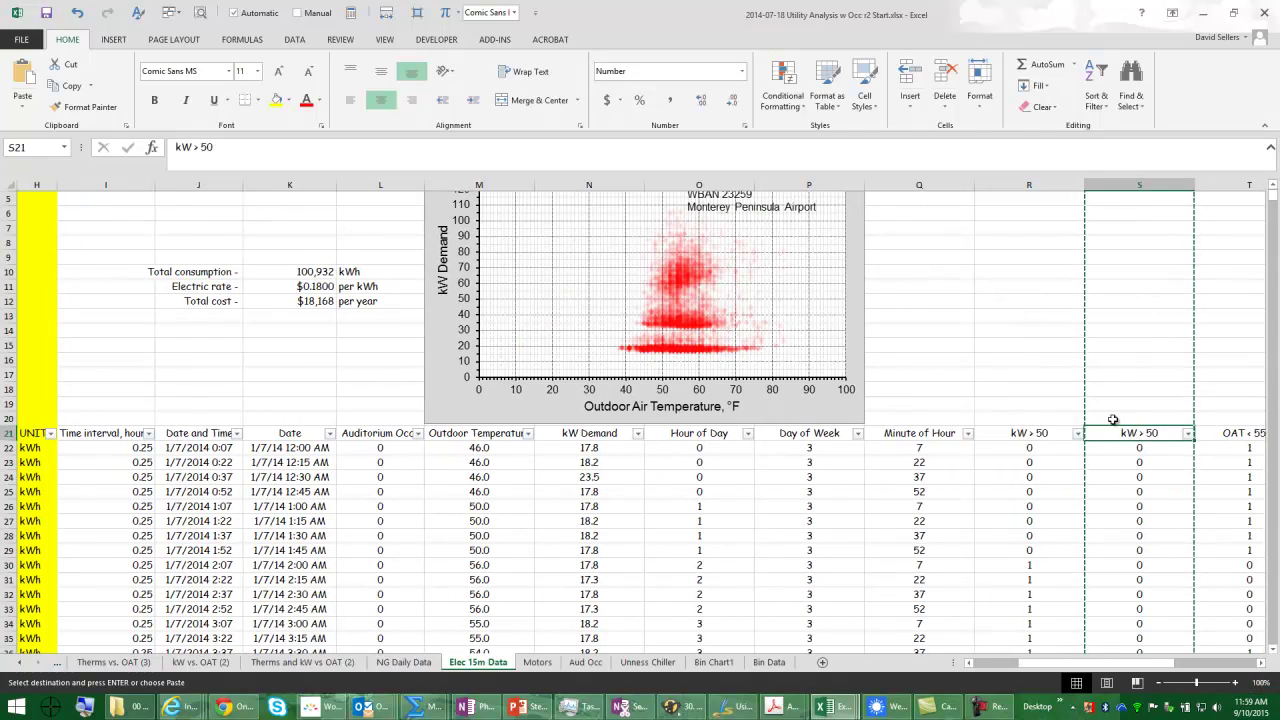
left_click(1034, 451)
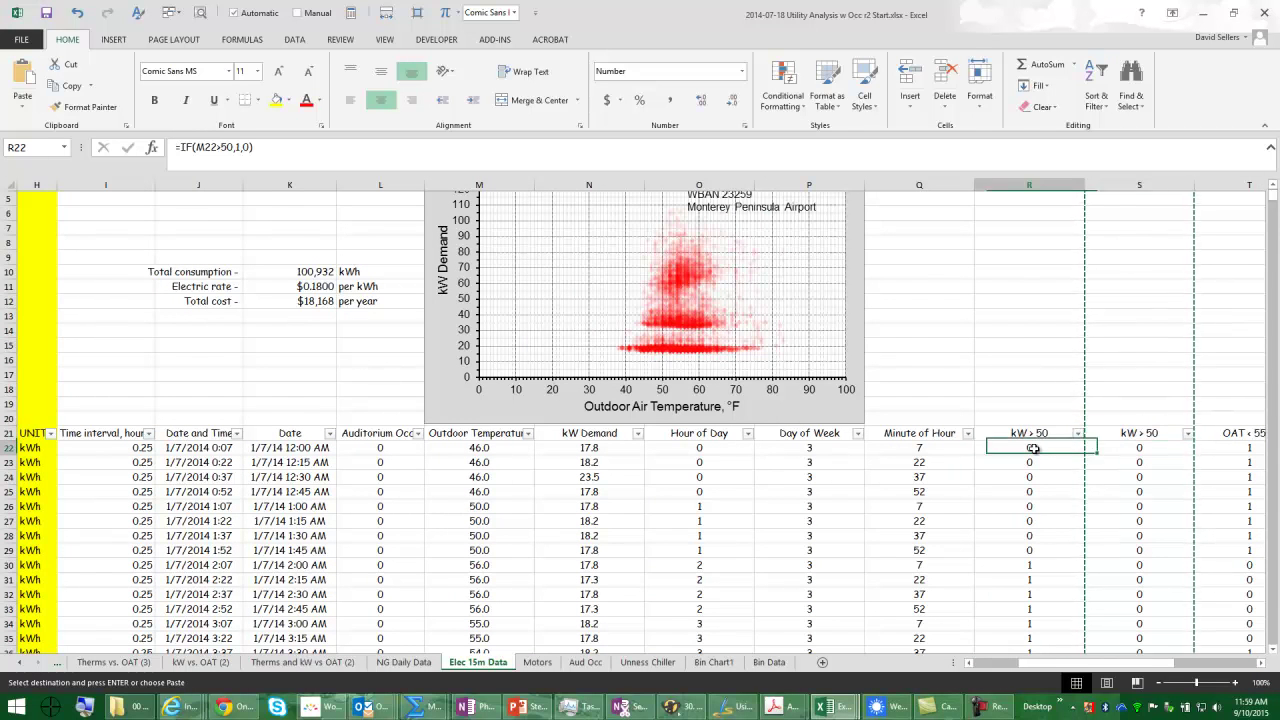
left_click(464, 147)
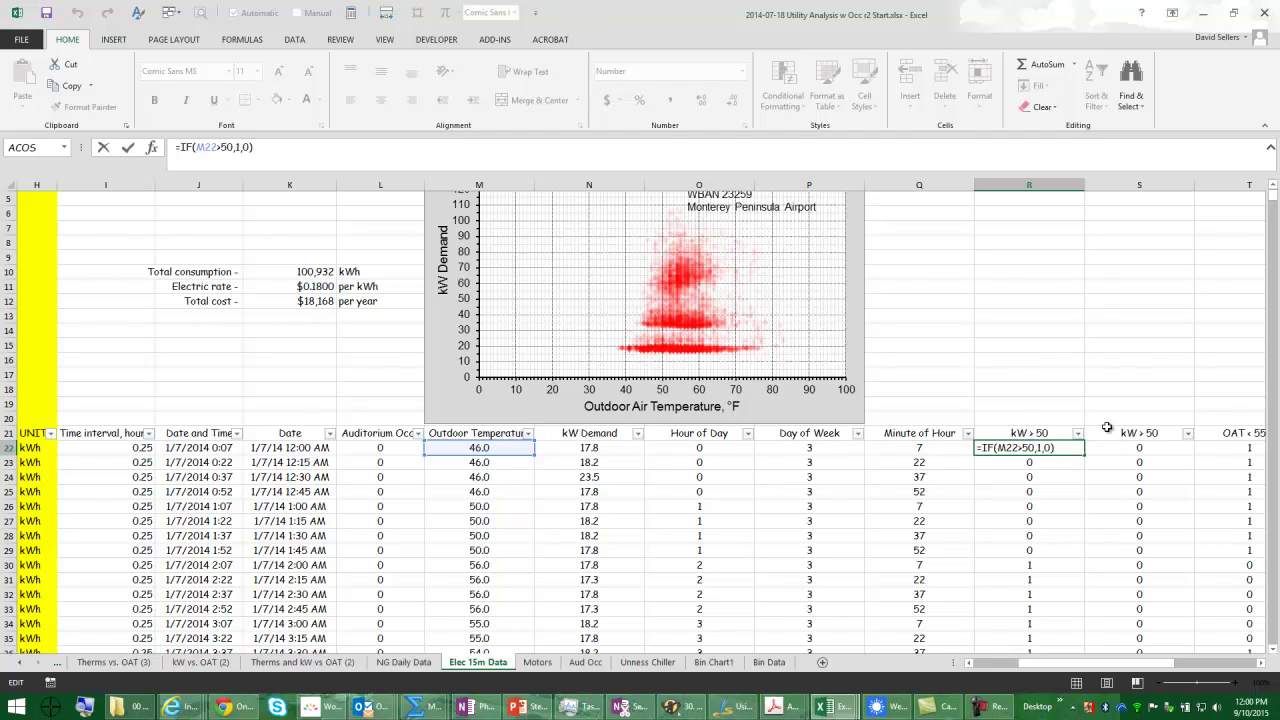
key("Escape")
left_click(1132, 447)
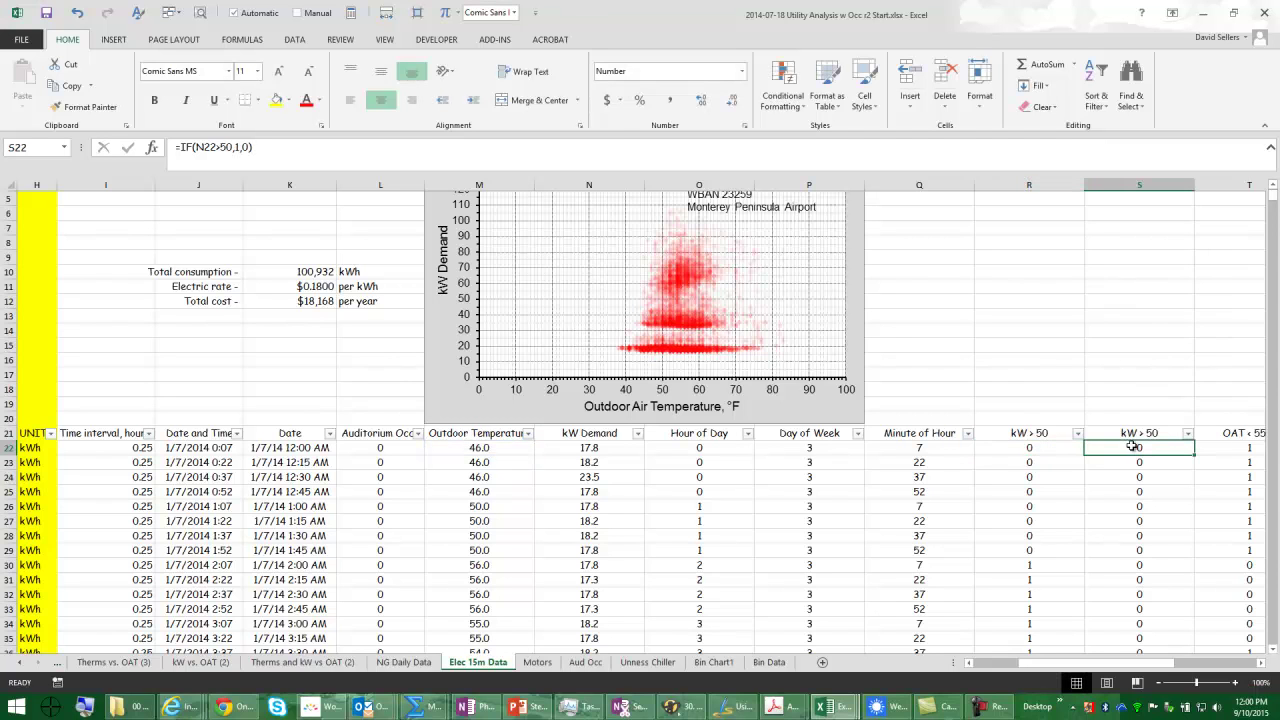
key("F2")
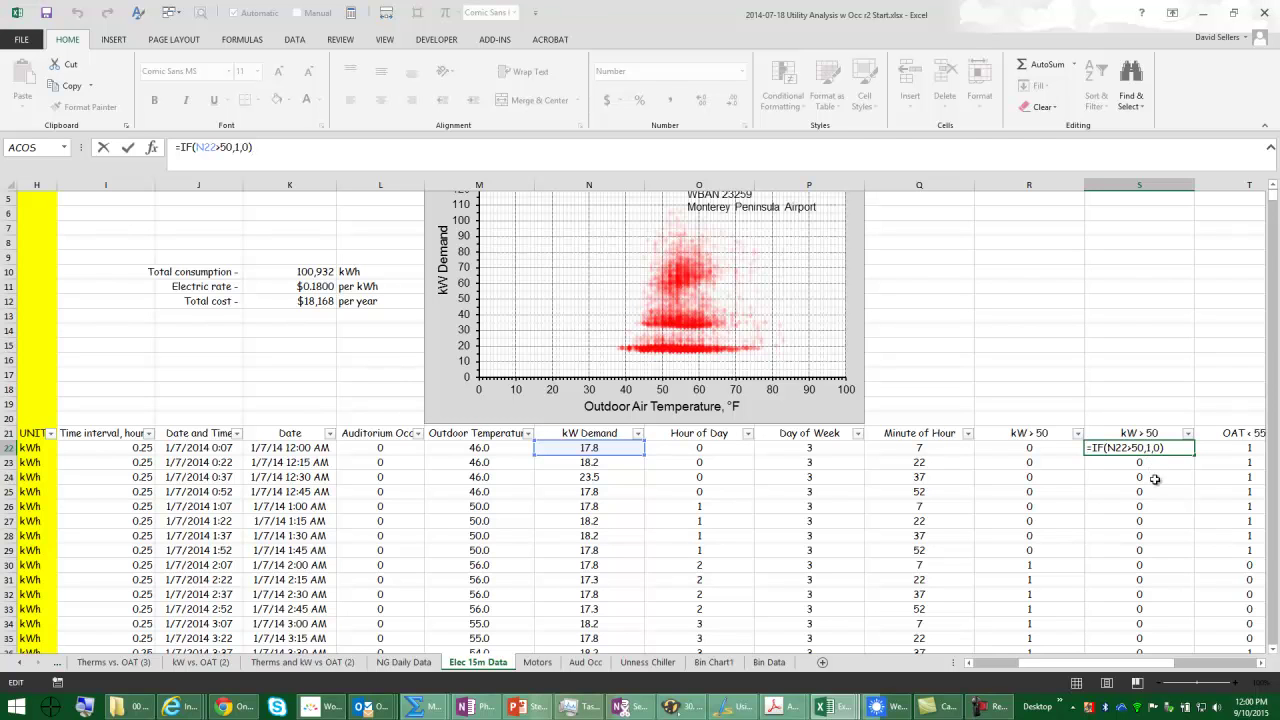
left_click(1037, 433)
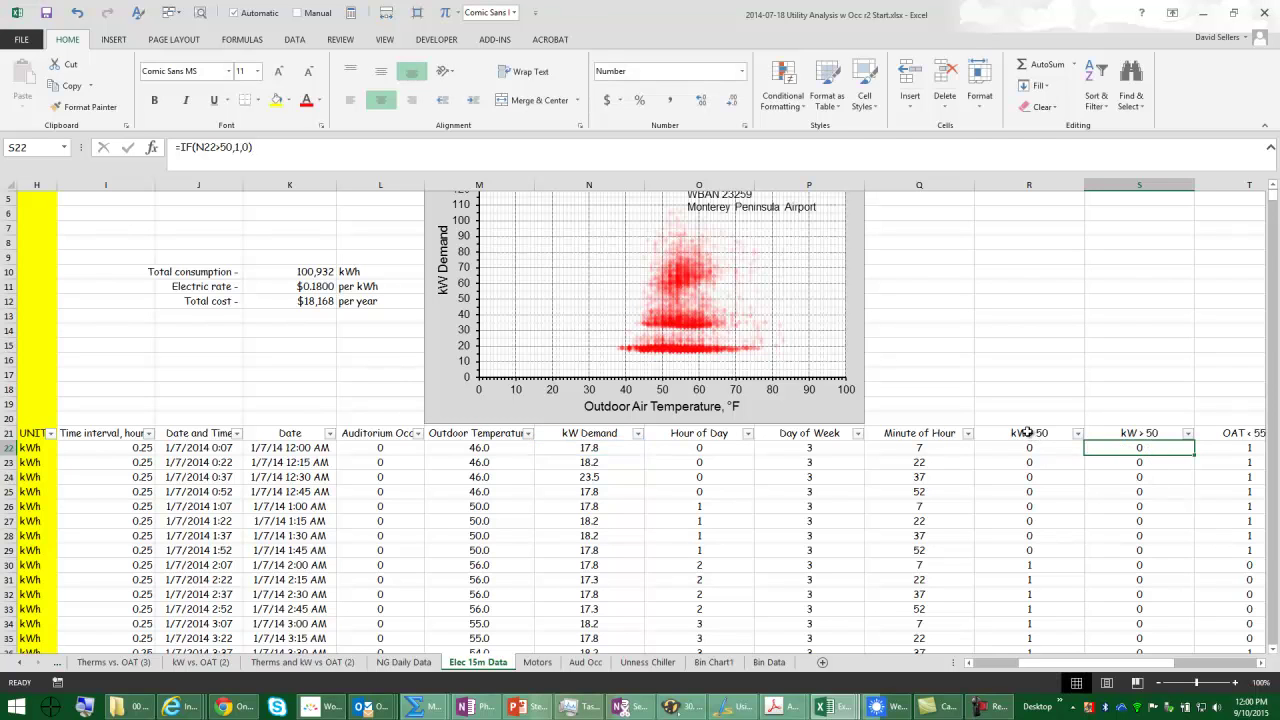
Change the header of the copied column in R21 to "kW > 30".
left_click(205, 147)
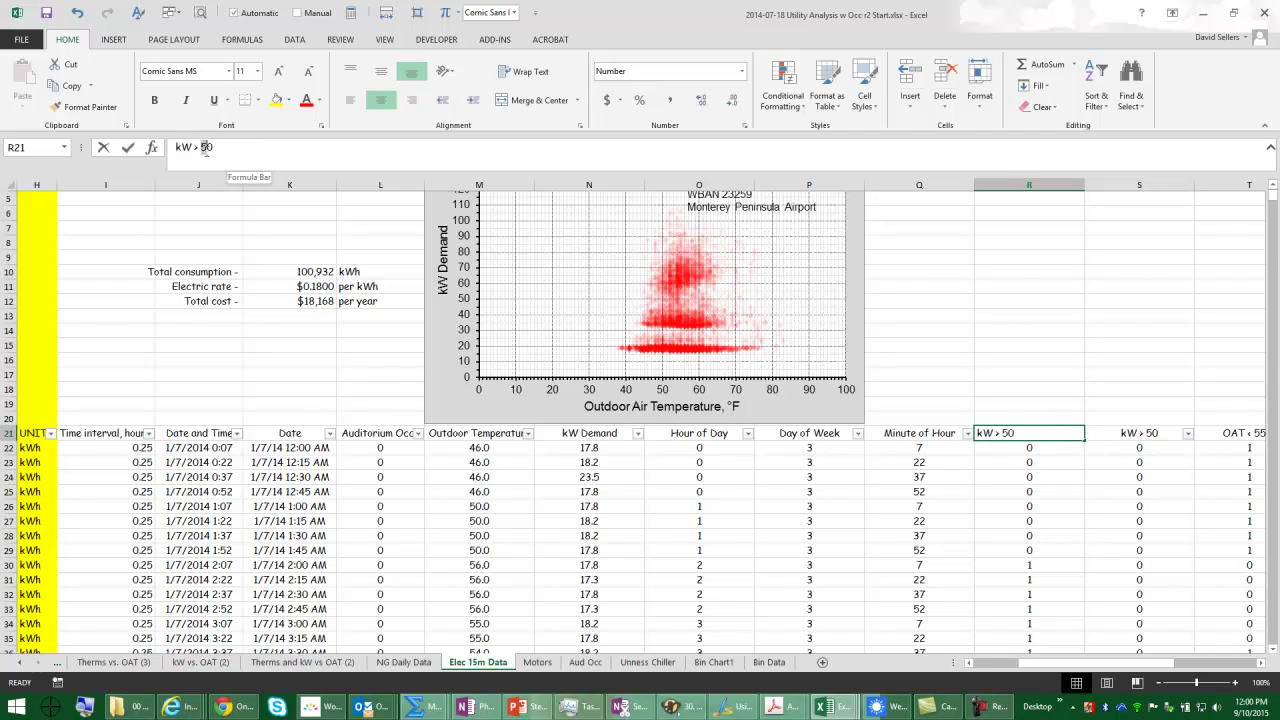
left_click(205, 147)
key("BackSpace")
type("3")
key("Return")
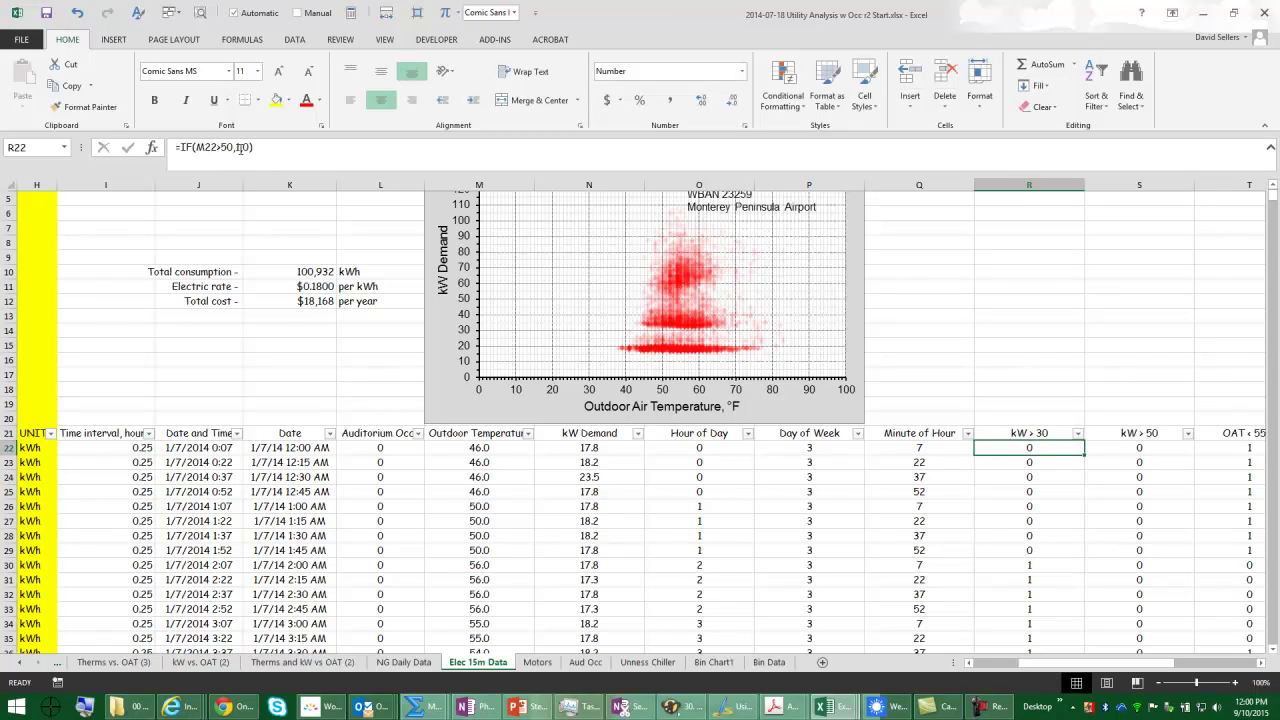
Edit the R22 formula to test the kW Demand column against 30: =IF(N22>30,1,0).
key("F2")
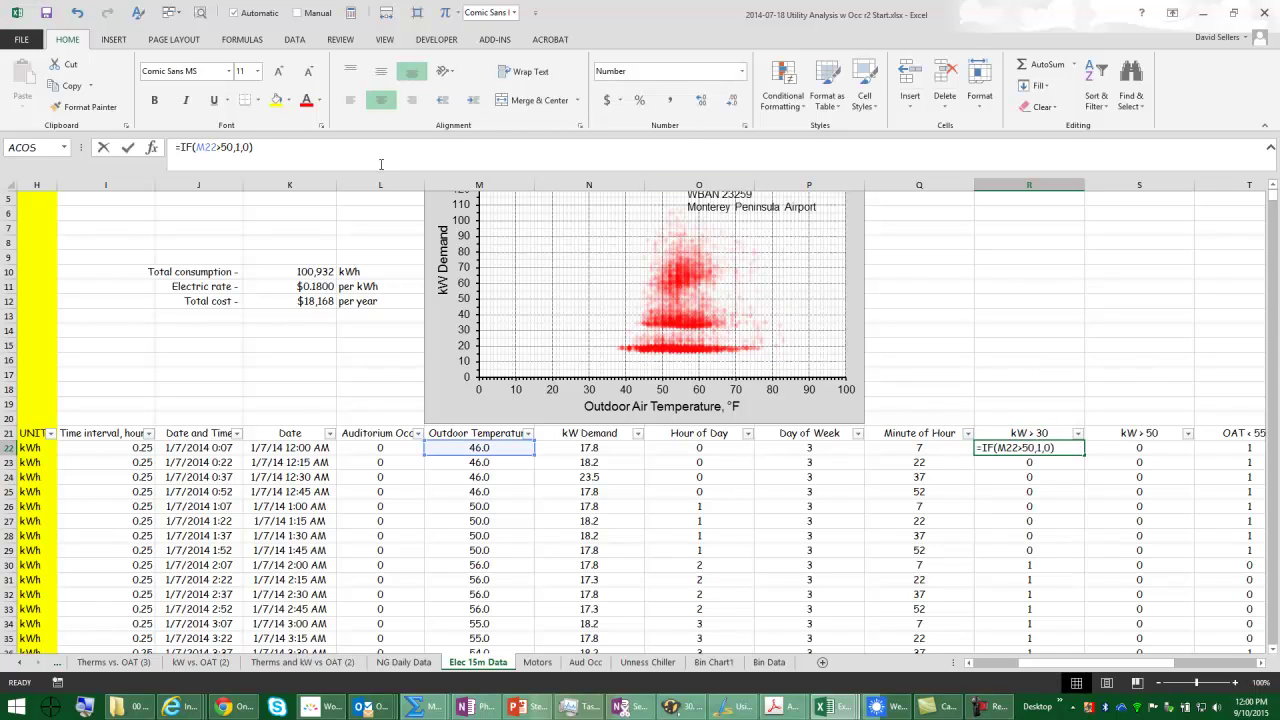
left_click_drag(512, 455, 576, 448)
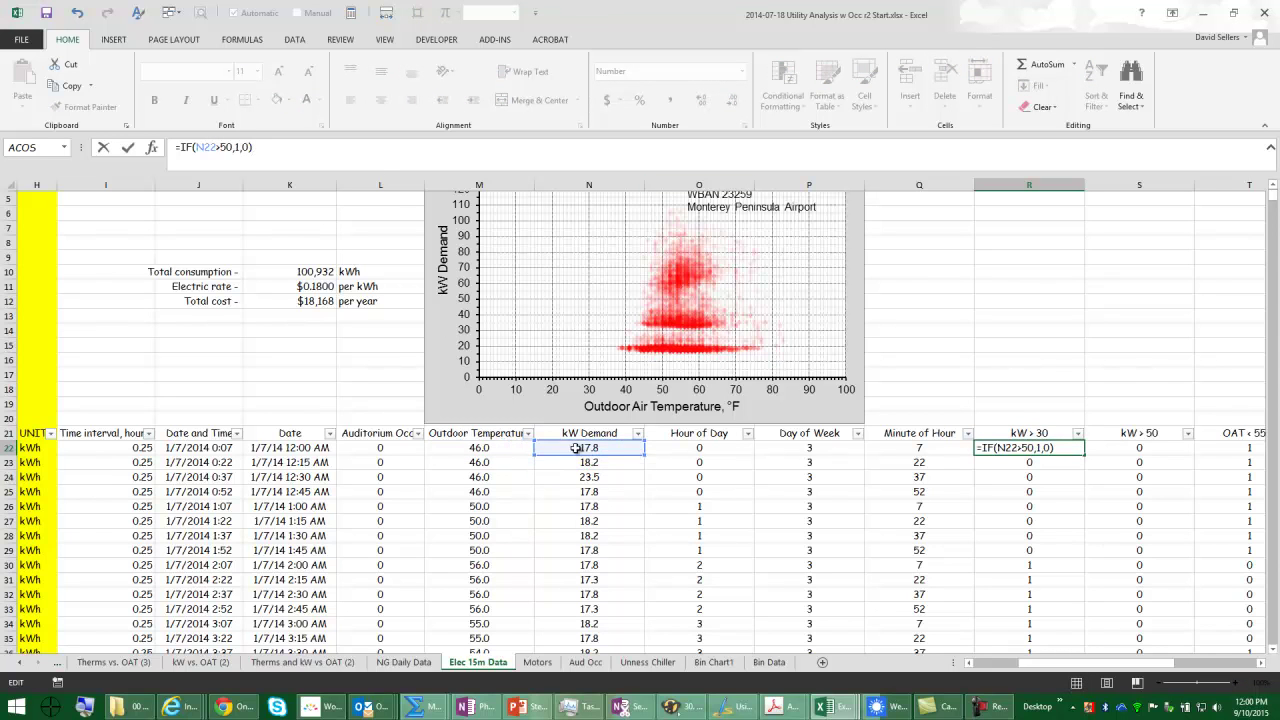
left_click(223, 147)
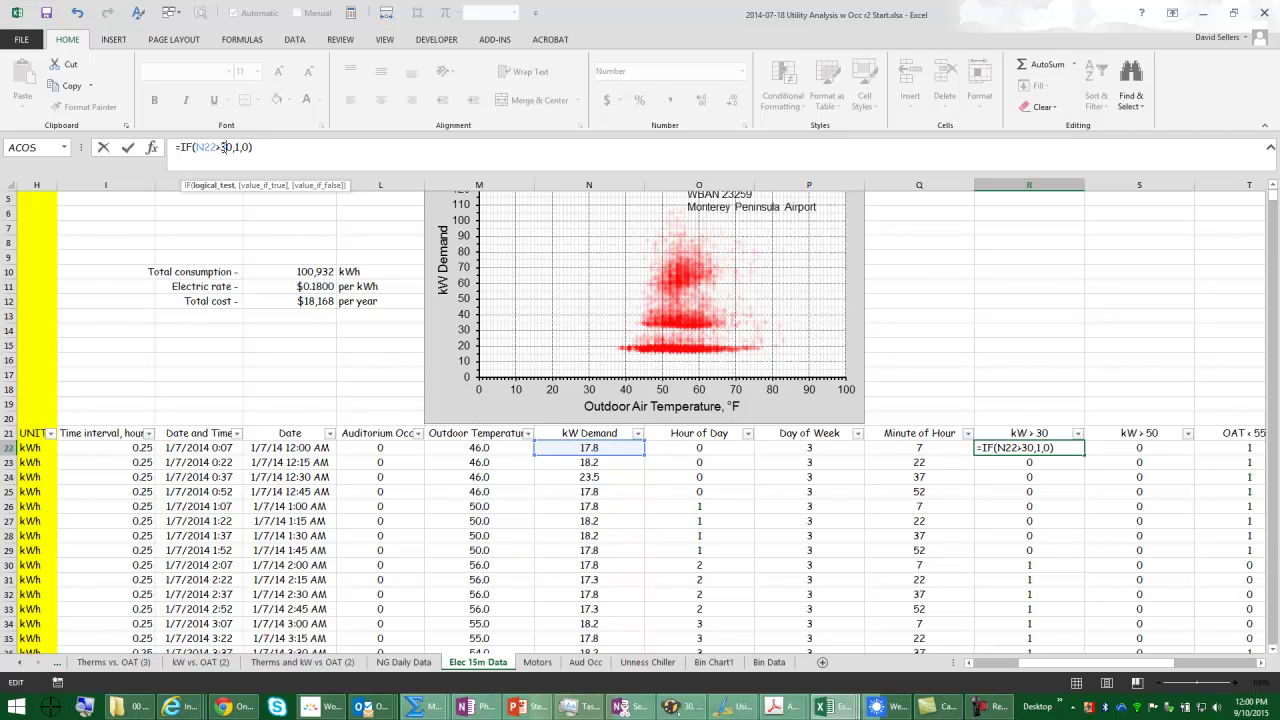
key("Return")
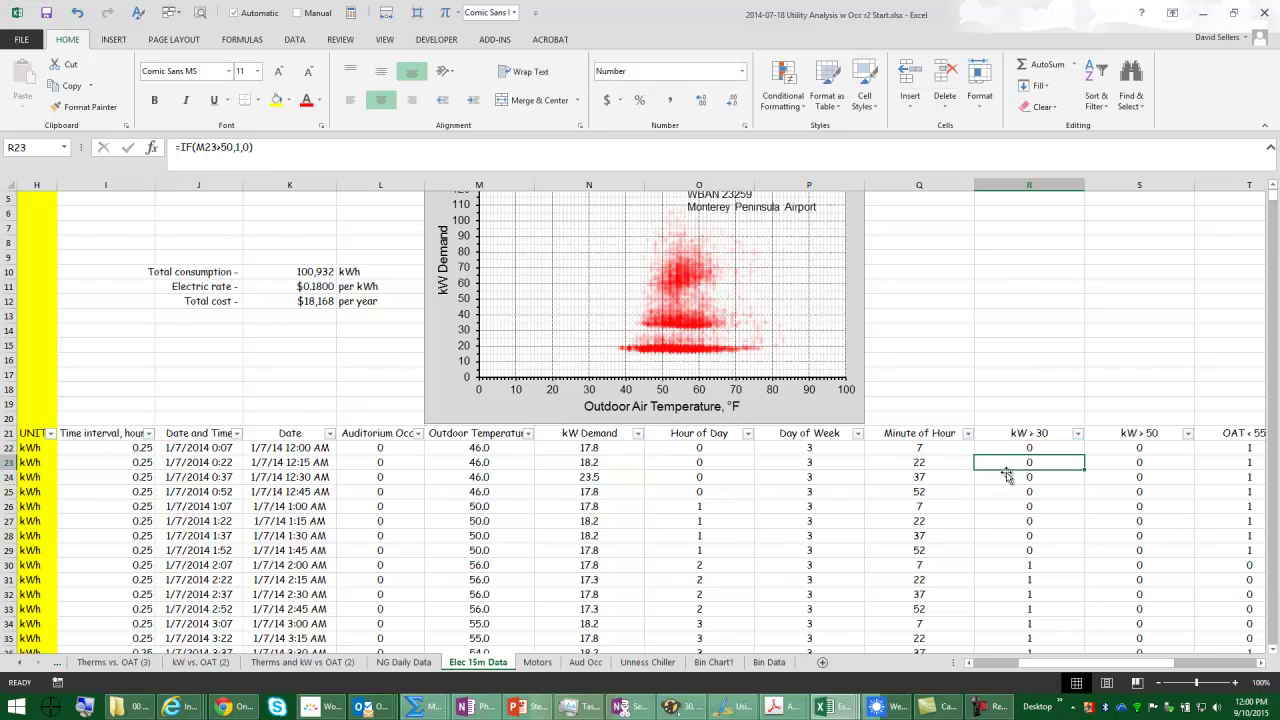
Copy the R22 formula to all cells below it in the "kW > 30" column.
left_click(1041, 448)
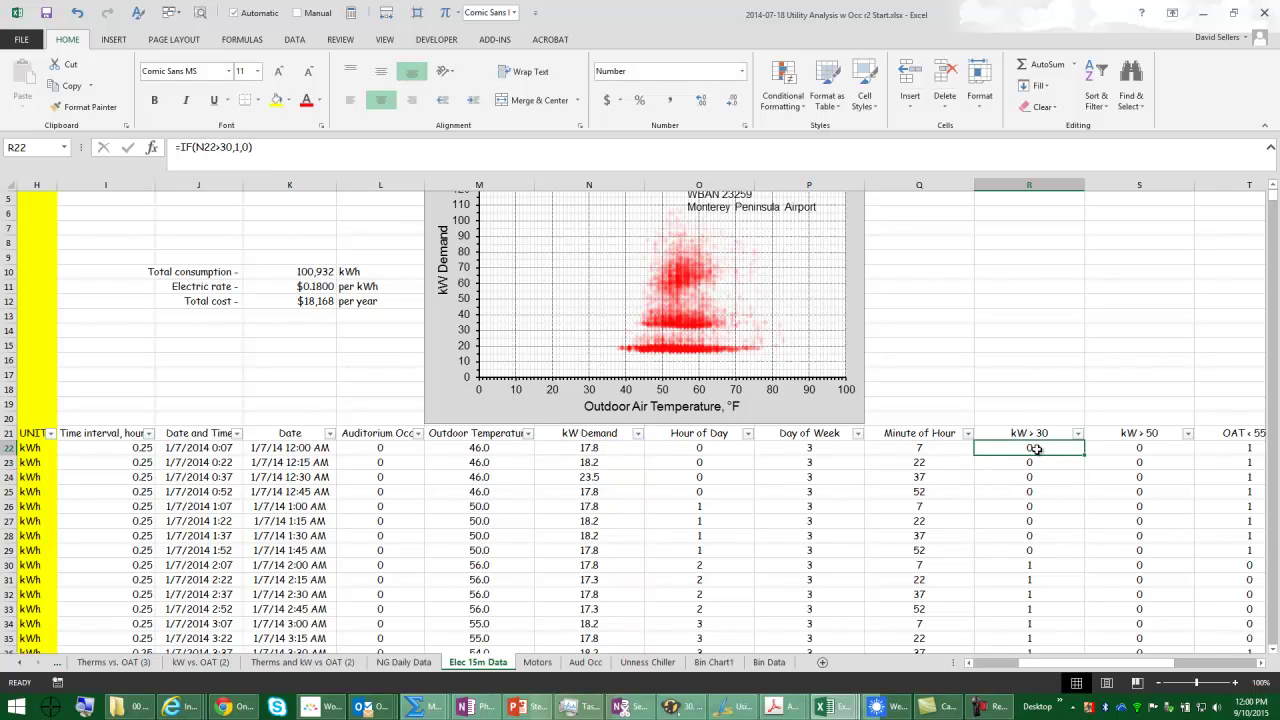
key("ctrl+c")
left_click(1034, 463)
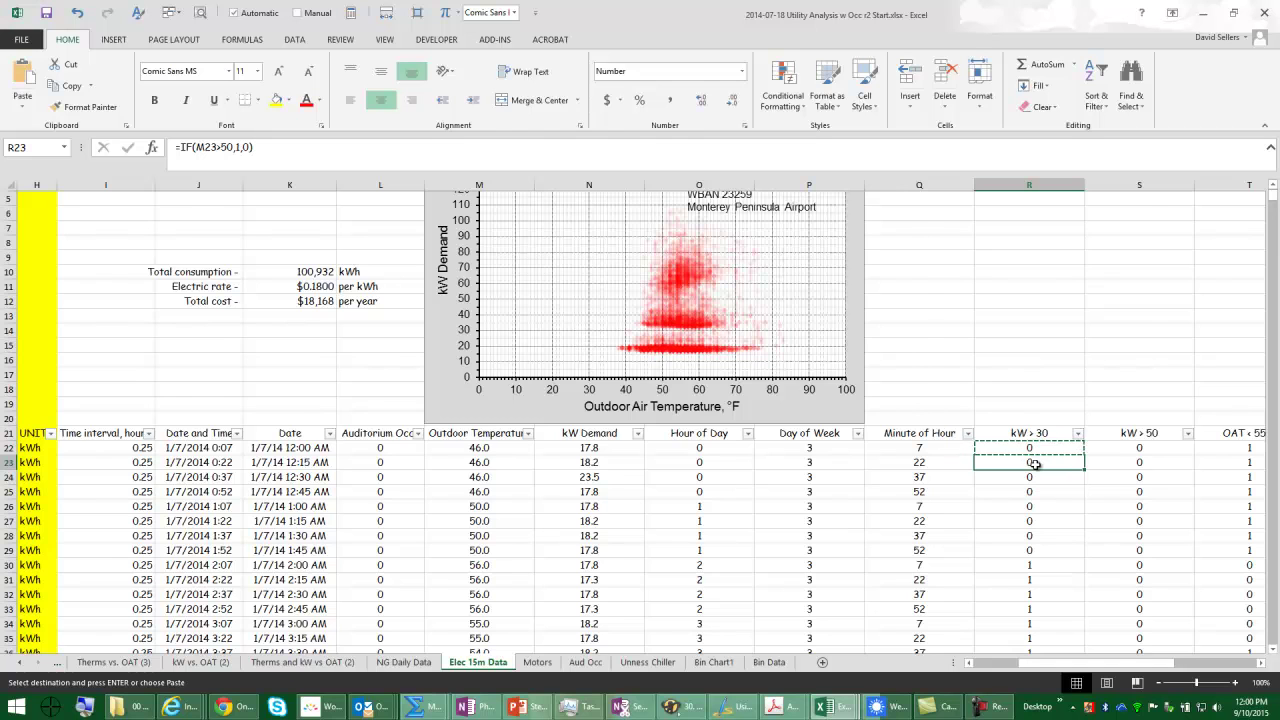
key("ctrl+shift+Down")
key("ctrl+v")
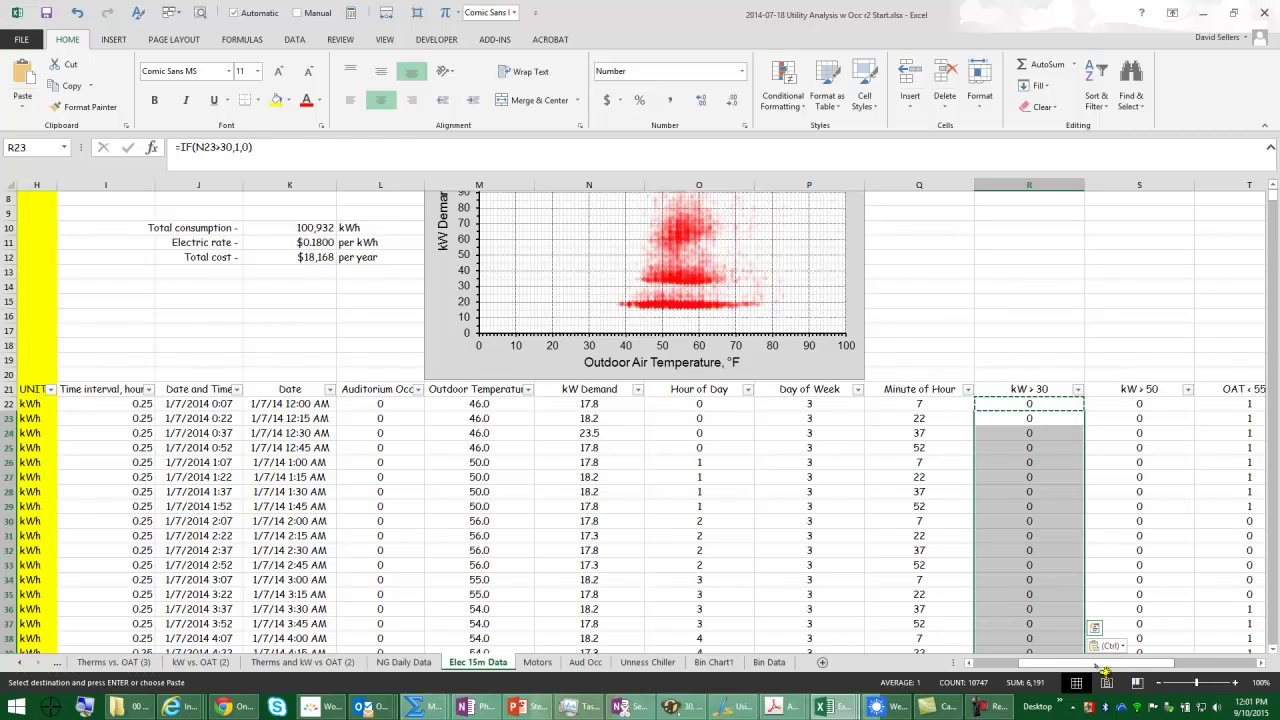
Set the first value under the Hours header, in X22, to .25.
left_click_drag(1103, 669, 1133, 670)
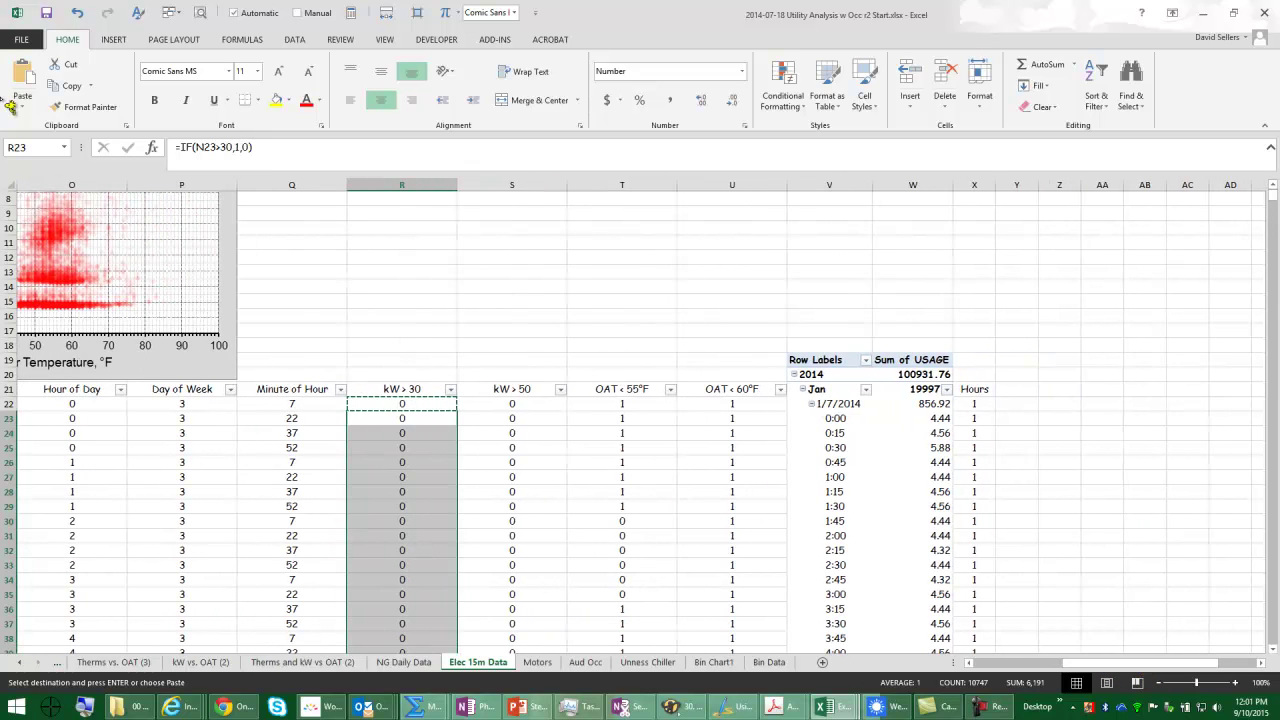
left_click(976, 390)
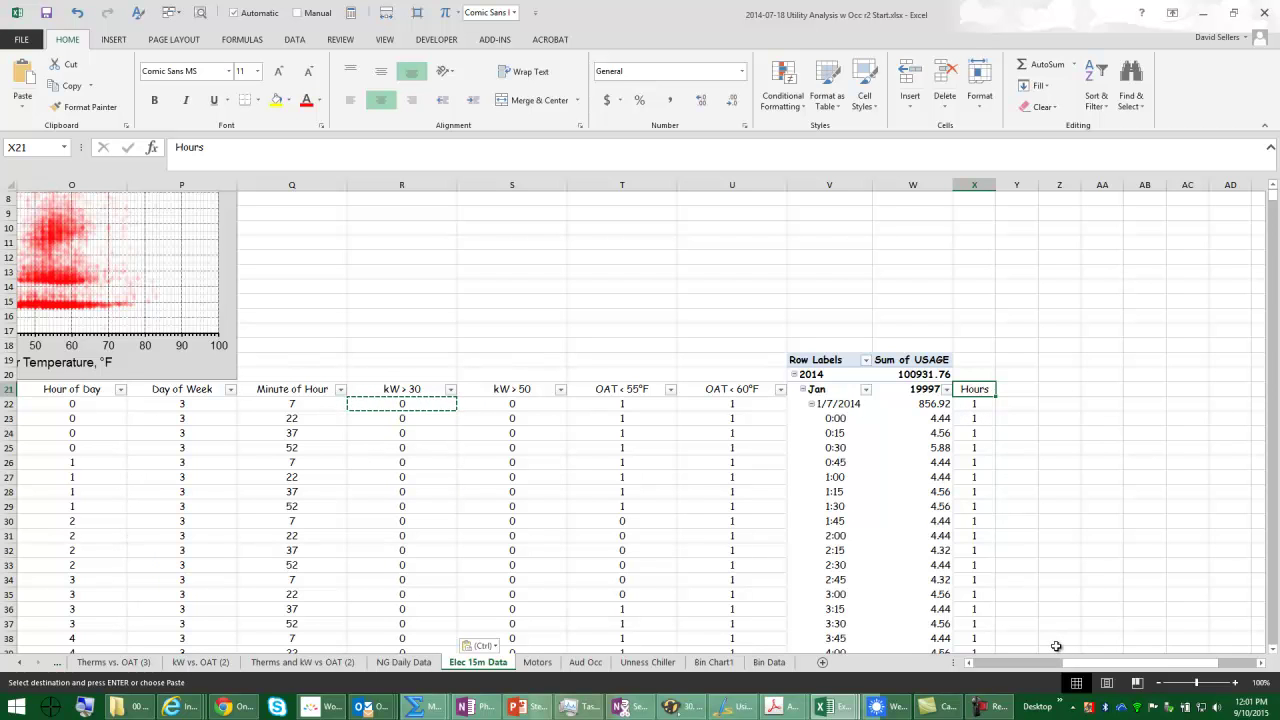
left_click_drag(1076, 665, 929, 645)
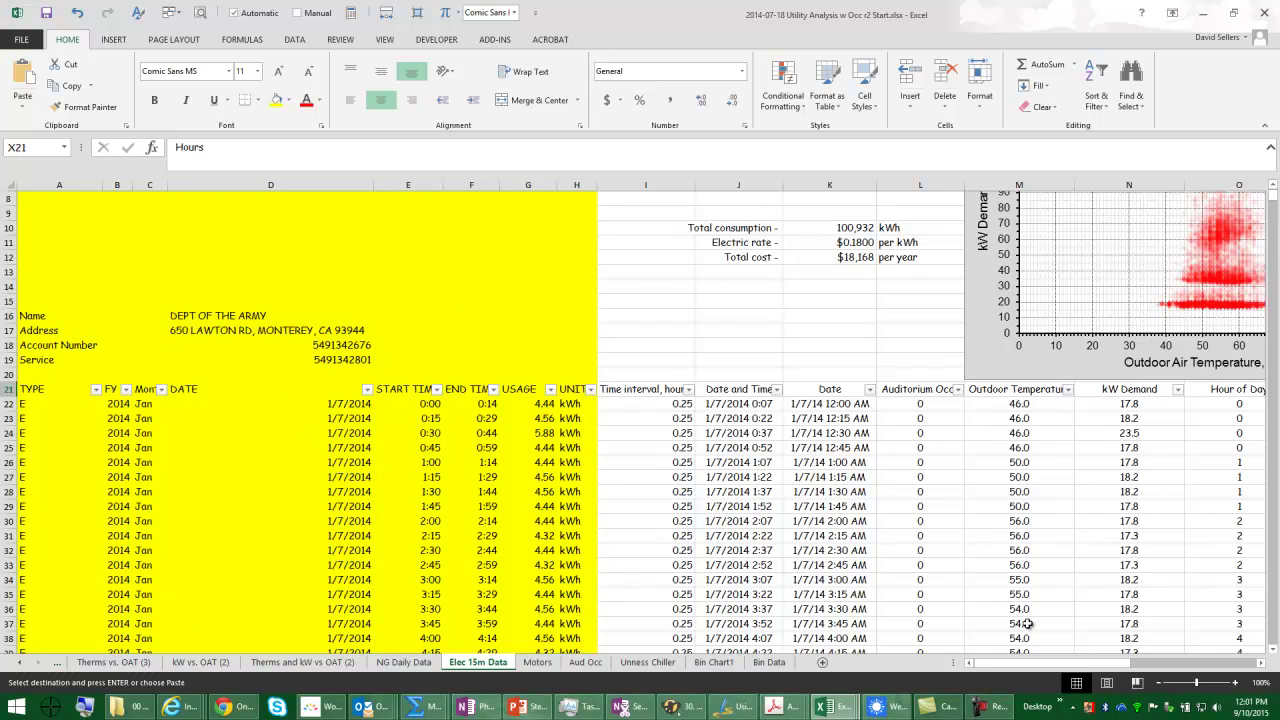
left_click(1248, 664)
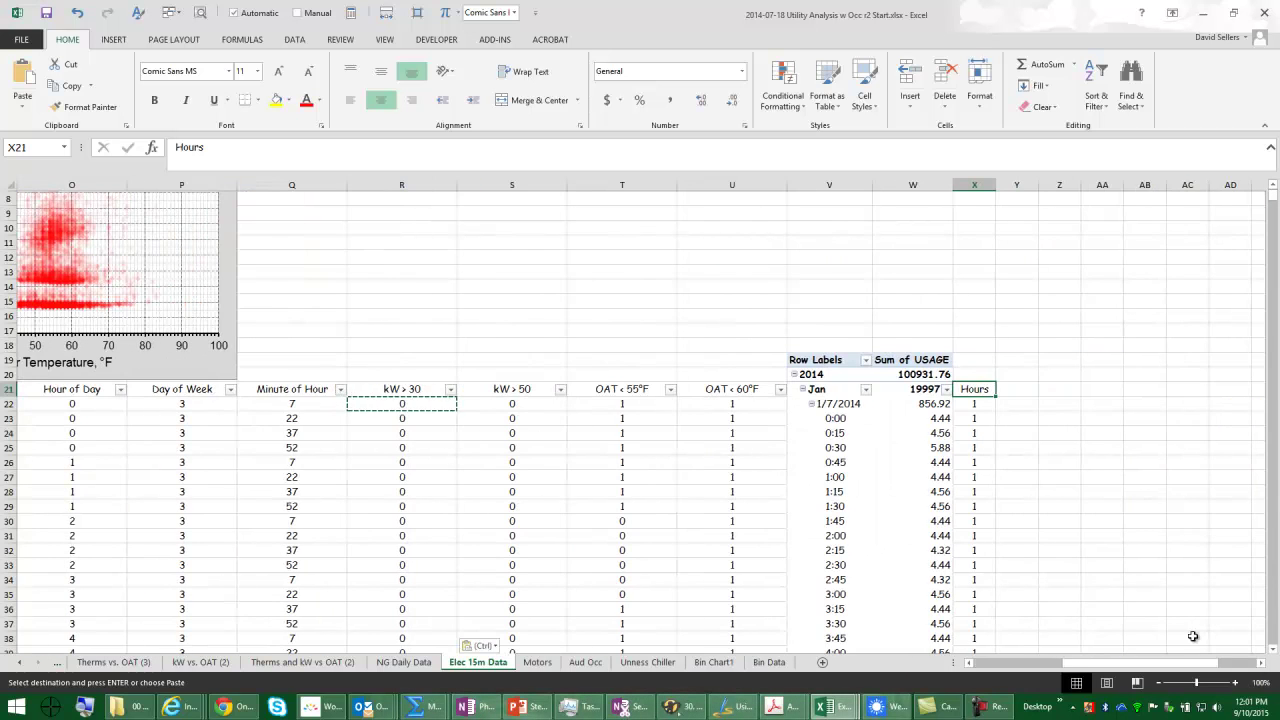
left_click(976, 405)
key("Escape")
type(".25")
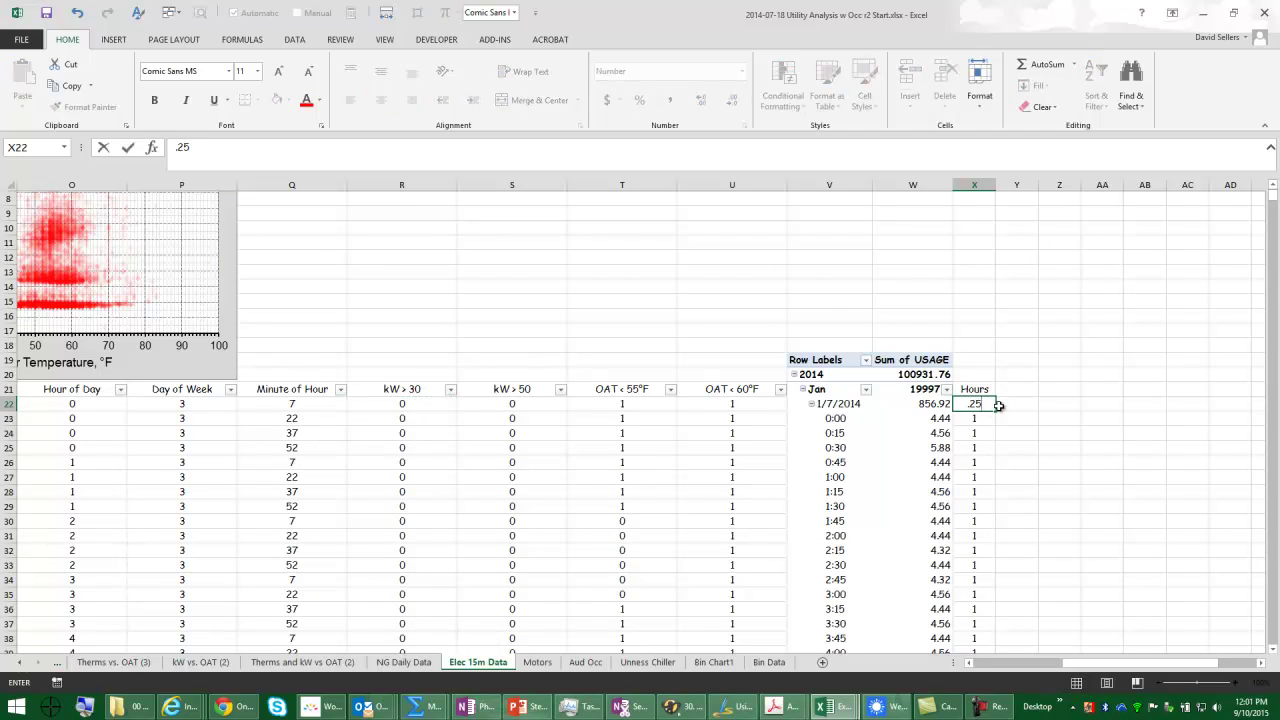
key("Return")
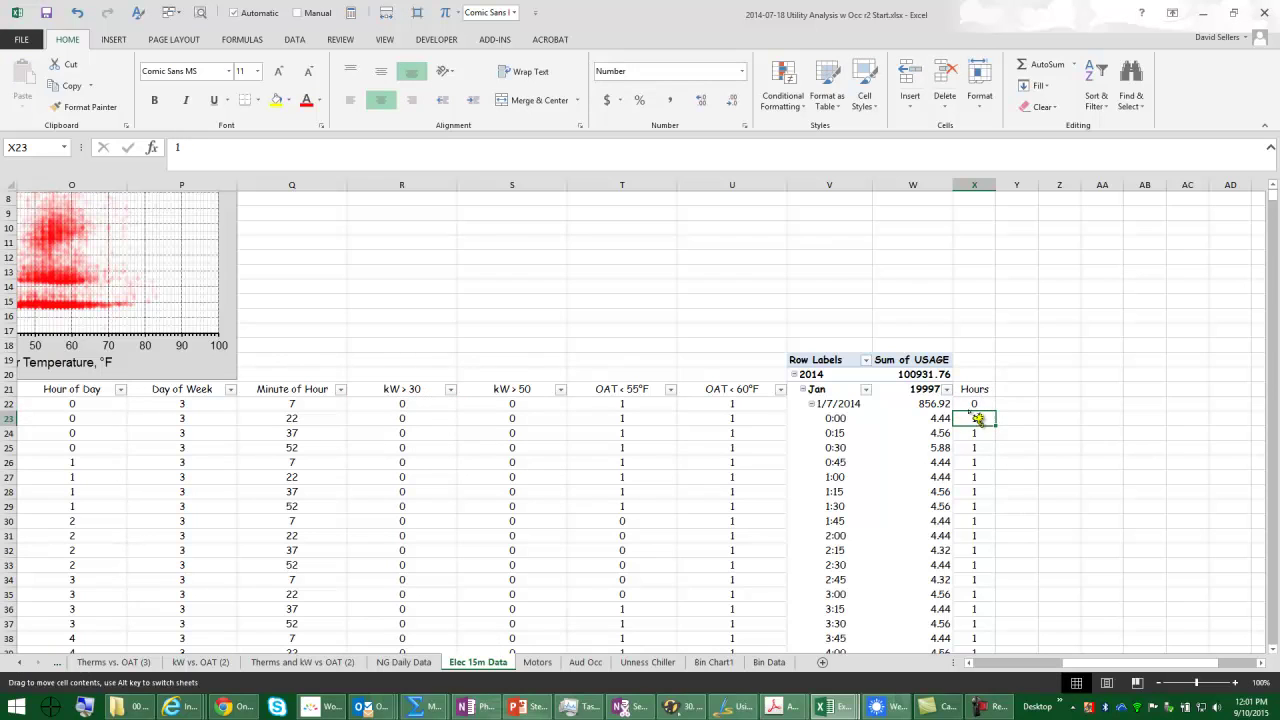
Format X22 with two decimal places and keep it centered.
left_click(971, 404)
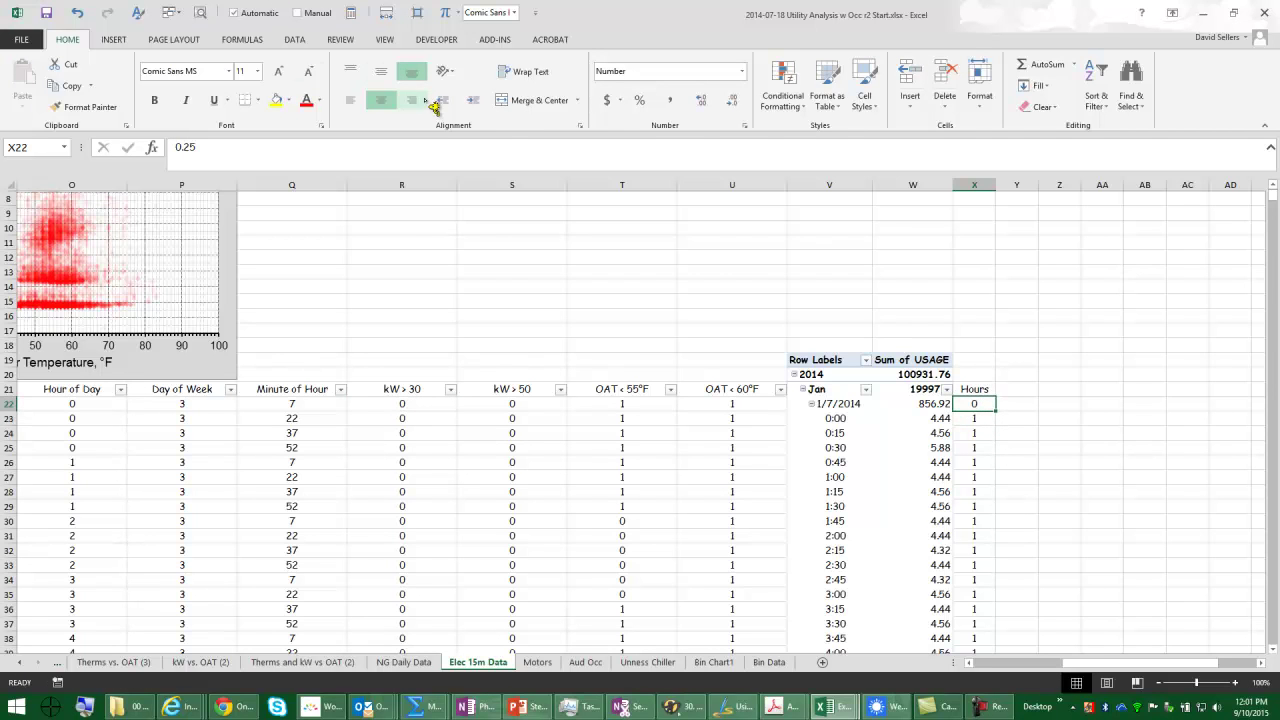
left_click(413, 101)
left_click(381, 101)
left_click(712, 104)
left_click(712, 104)
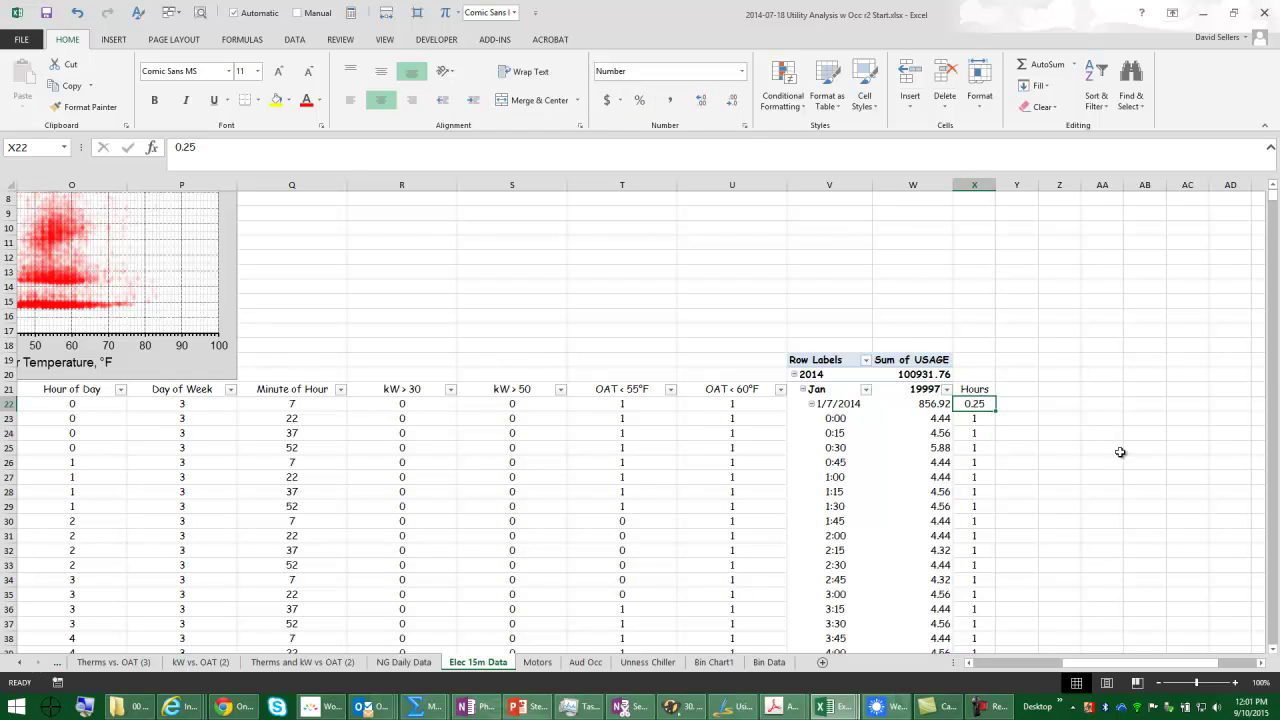
Copy X22 to the remaining data rows of the Hours column, from X23 to X10769.
key("ctrl+c")
left_click(973, 419)
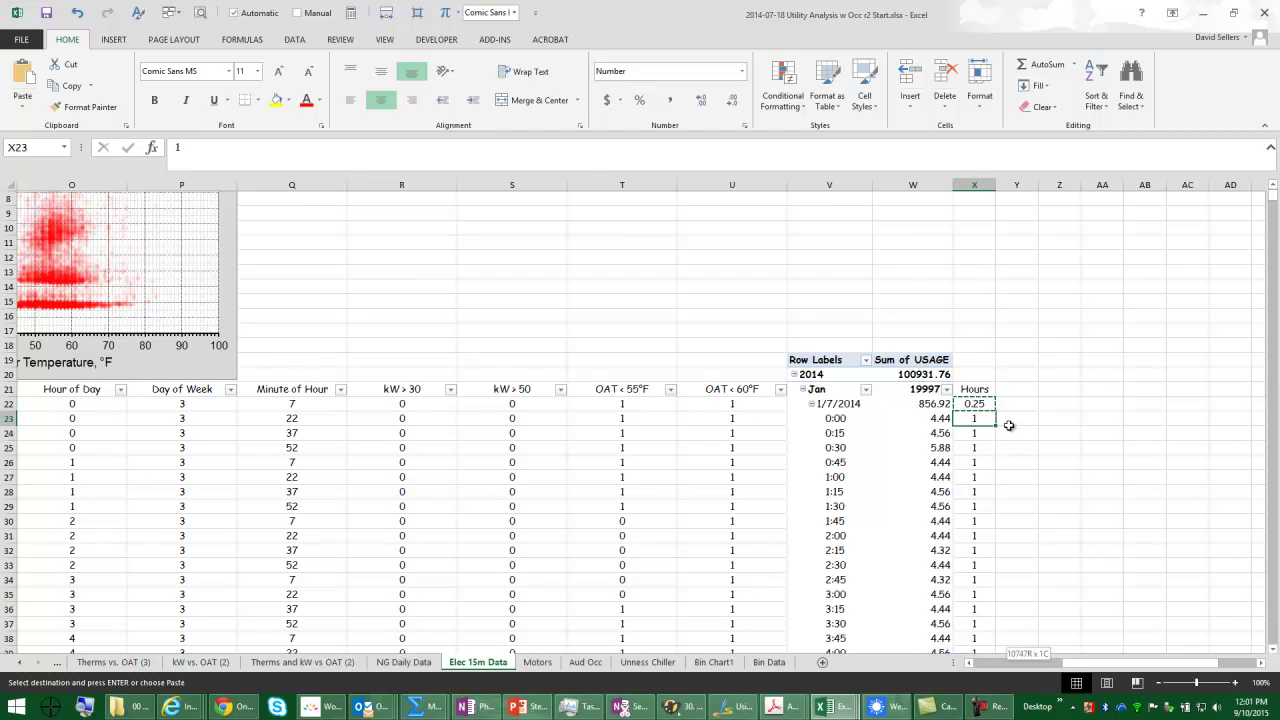
key("ctrl+shift+Down")
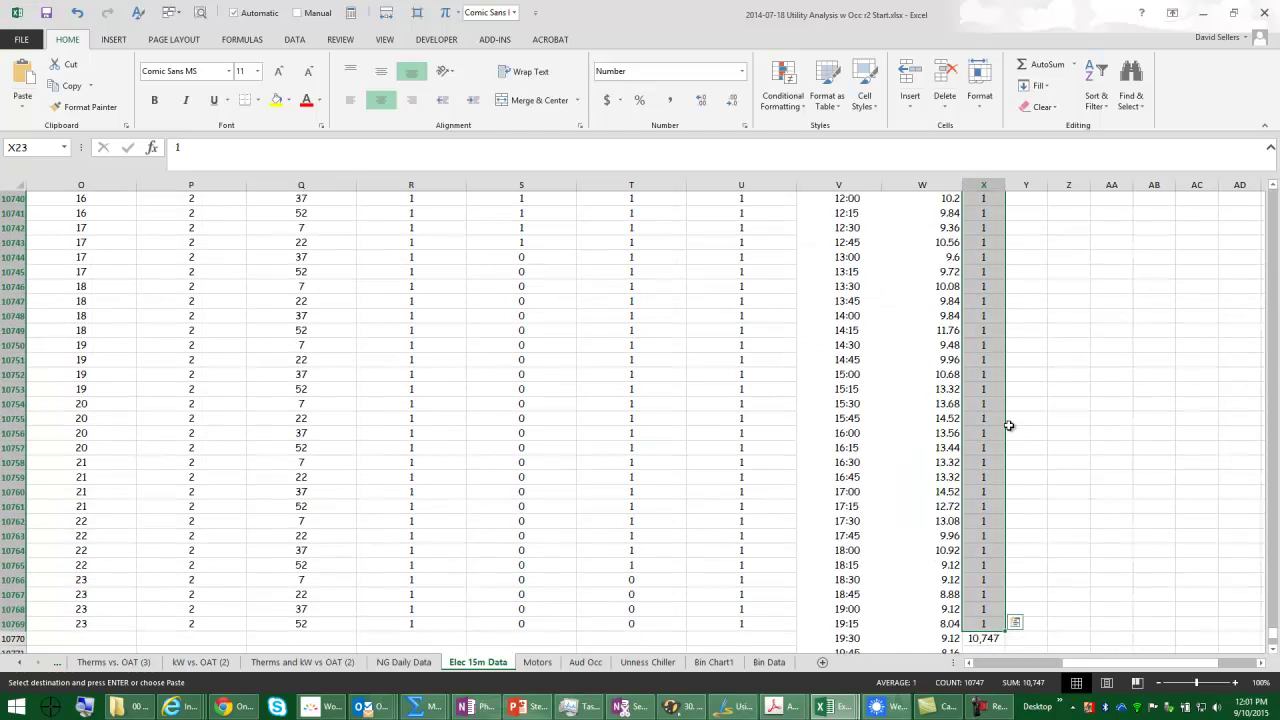
key("ctrl+v")
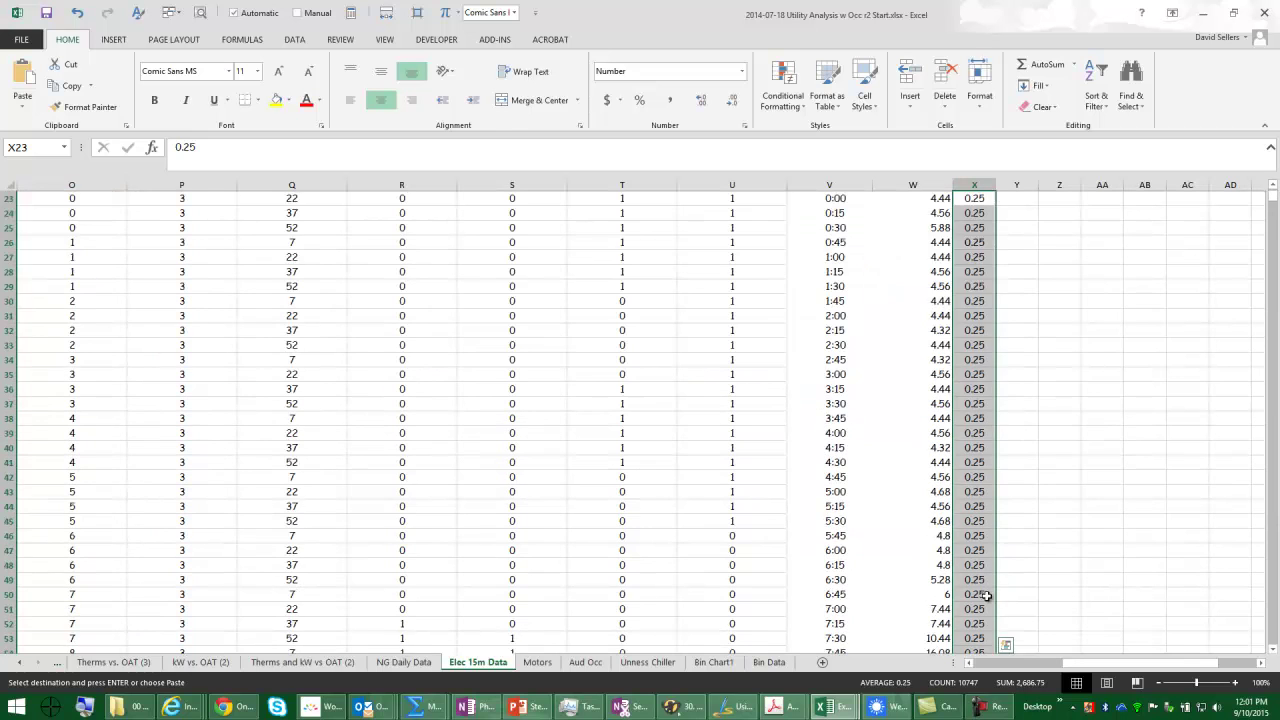
Replace the SUBTOTAL formula below the Hours column in X10770 with =SUM(X22:X10769).
left_click(985, 594)
key("ctrl+Down")
key("Down")
key("Down")
key("Down")
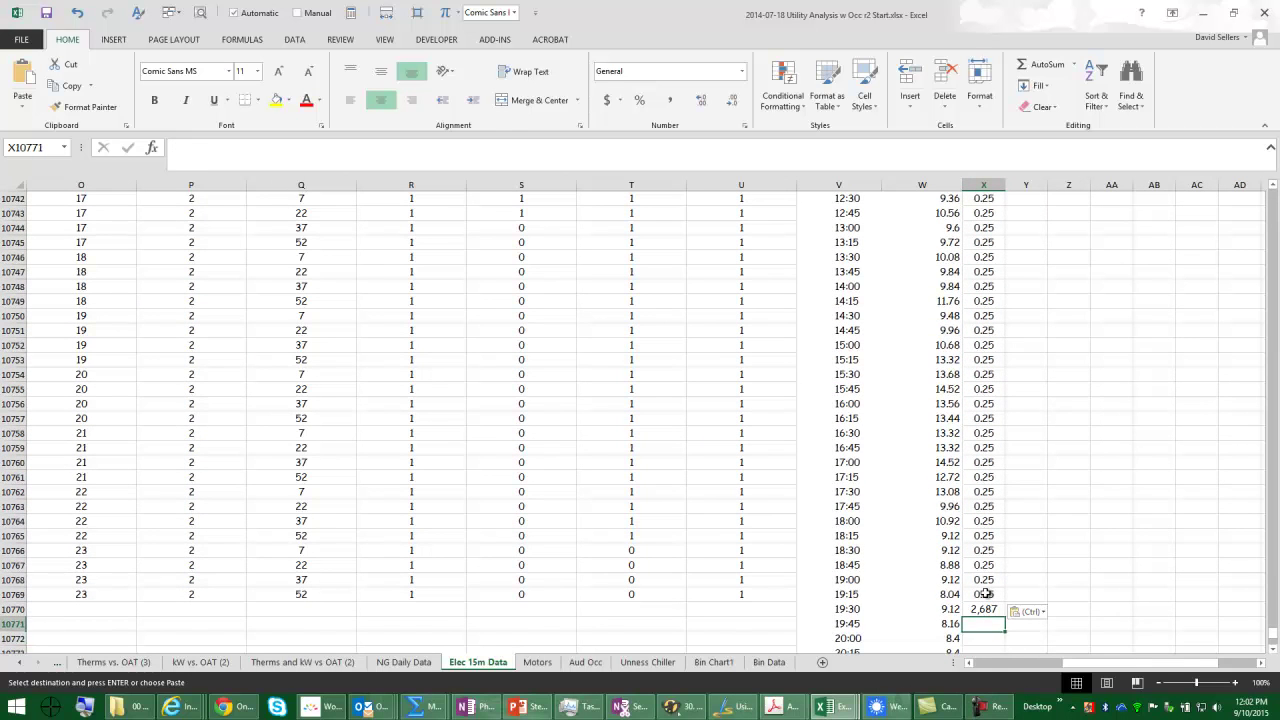
key("Up")
key("Up")
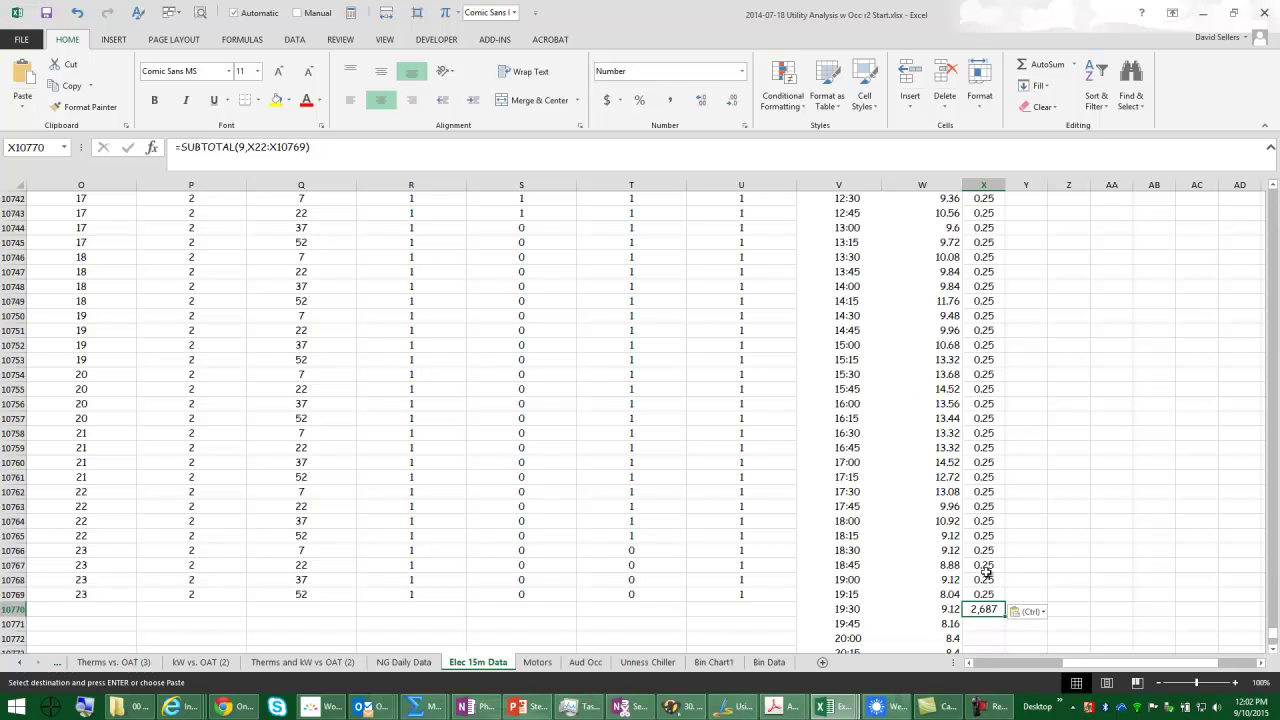
type("=")
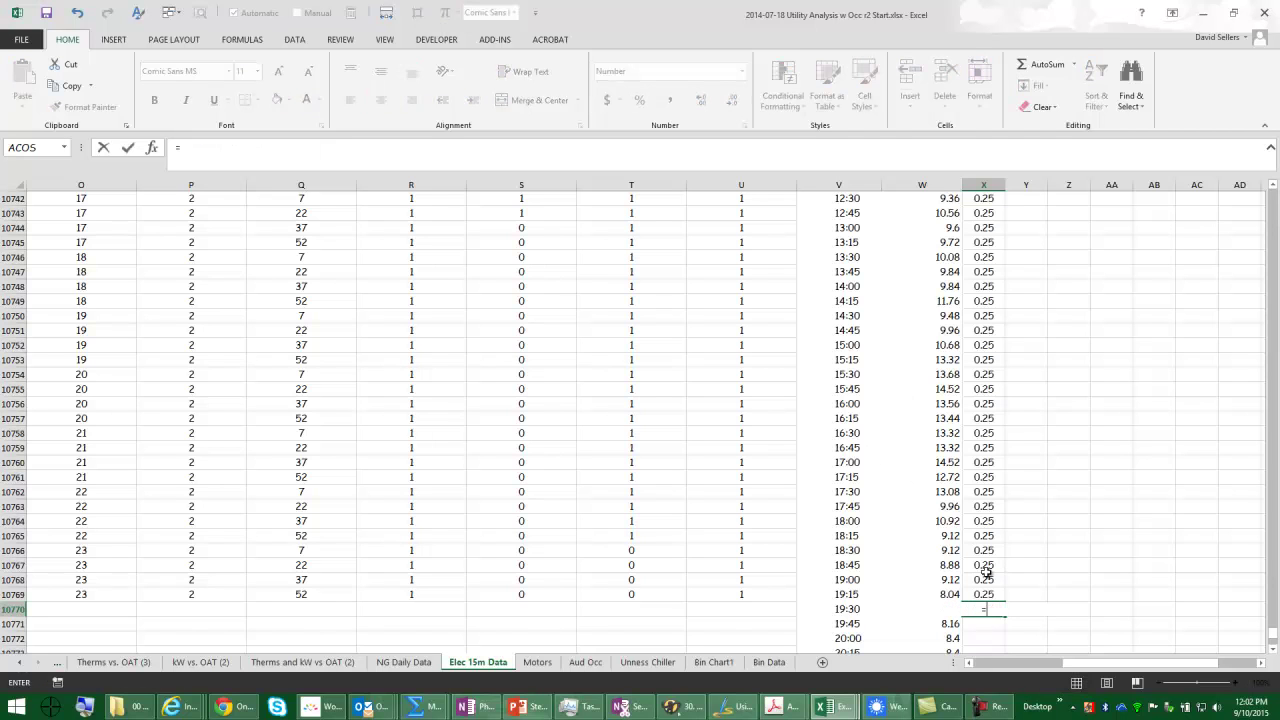
type("su")
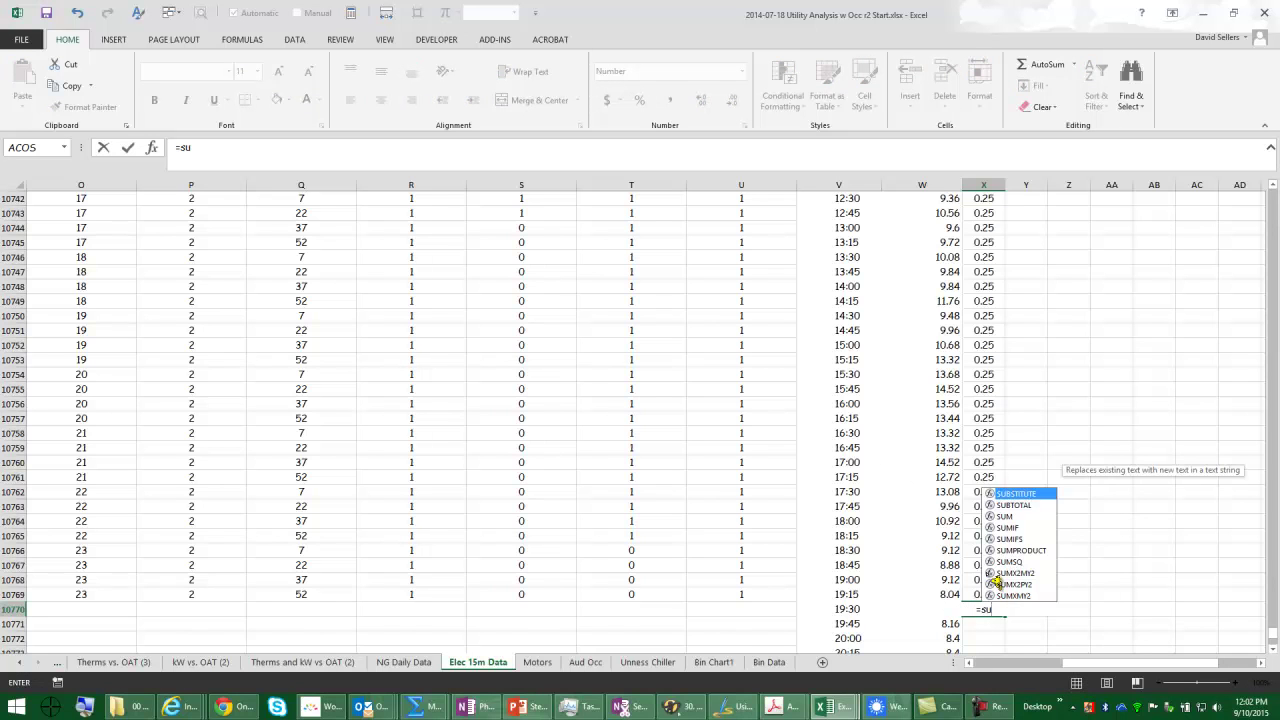
type("m(")
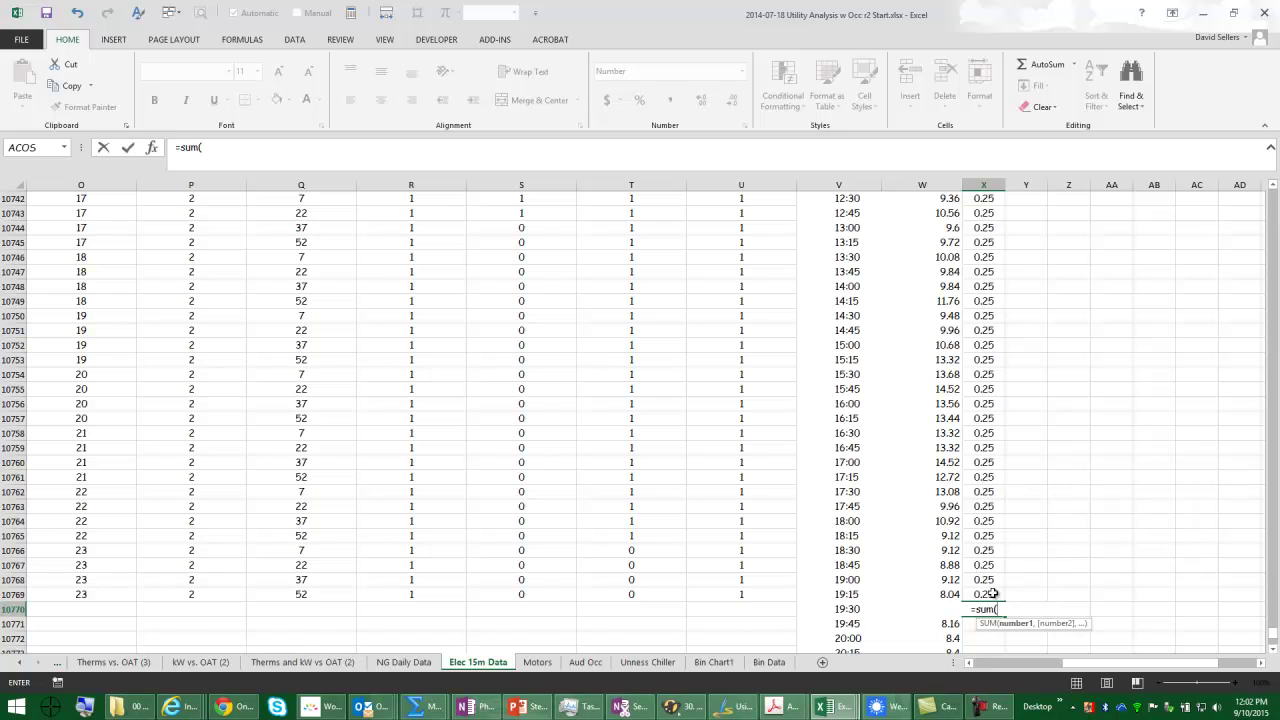
left_click(988, 594)
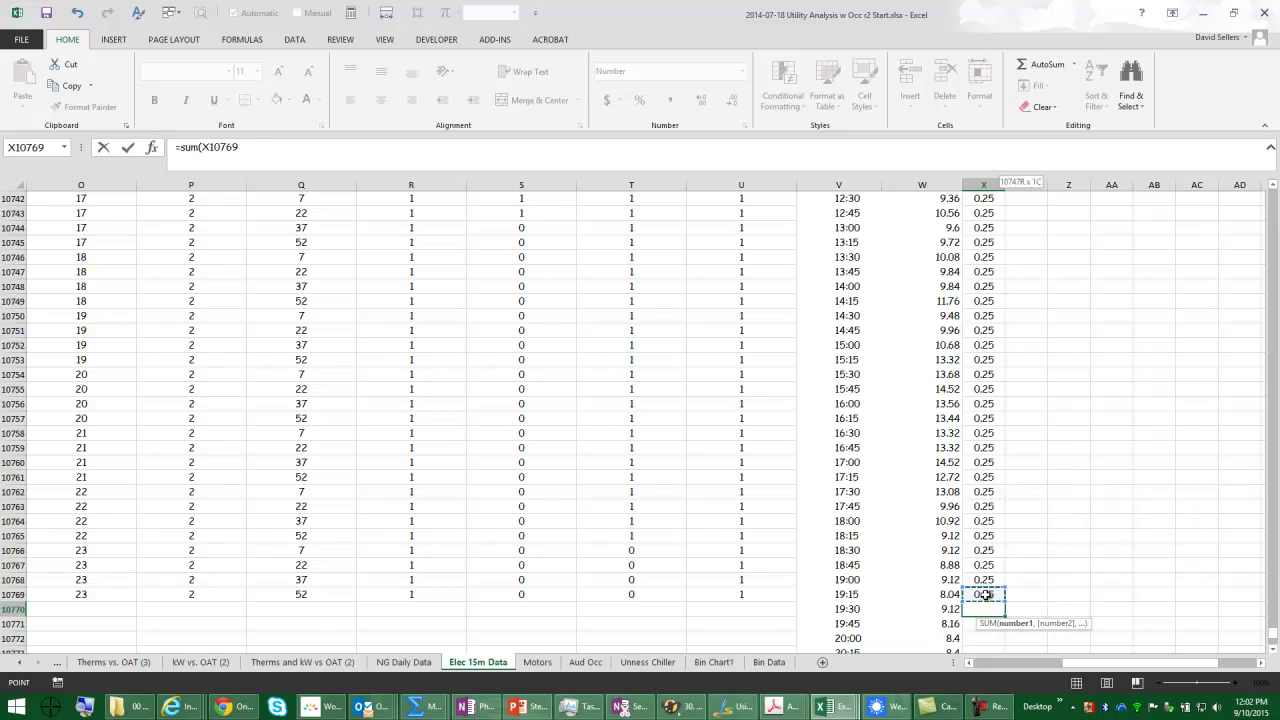
key("ctrl+shift+Up")
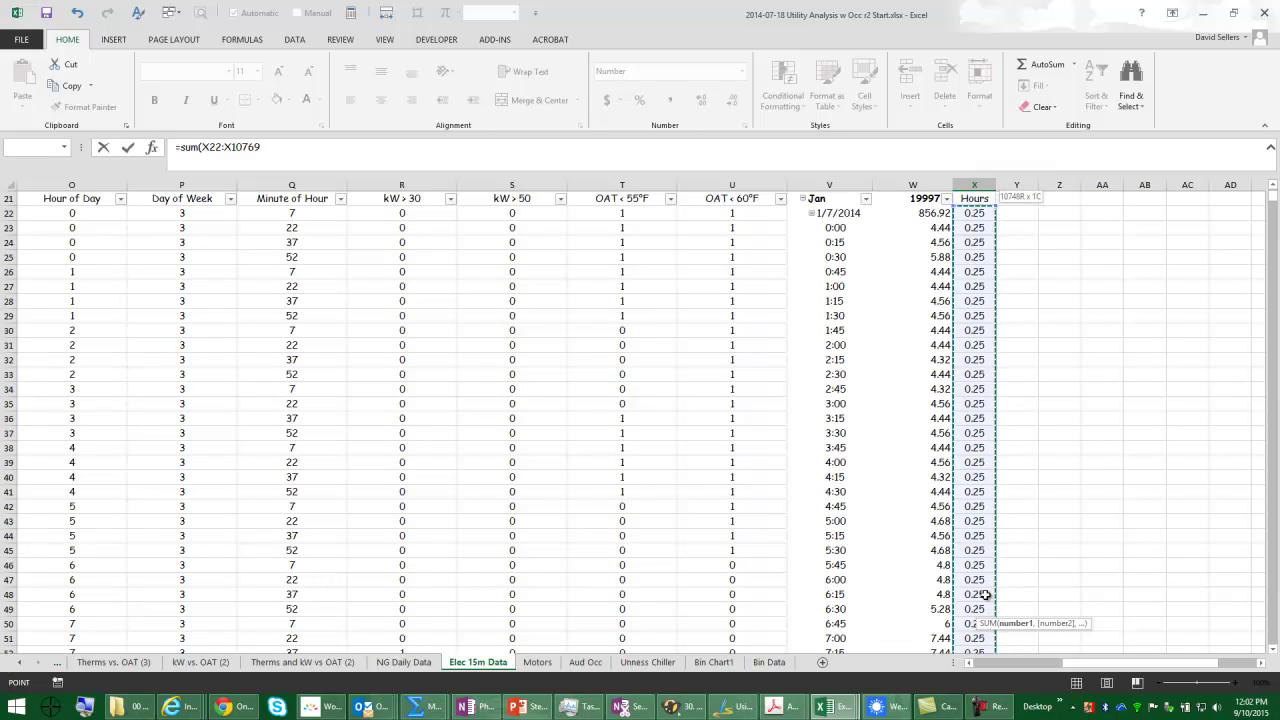
key("Return")
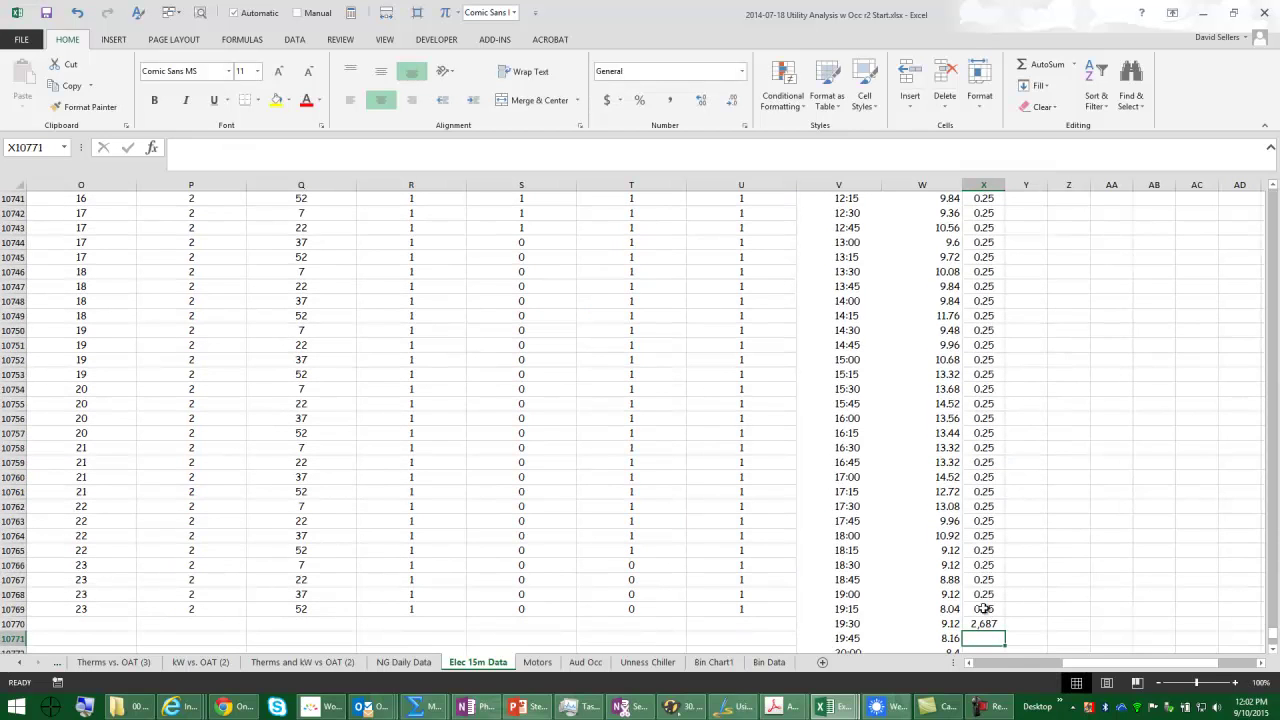
left_click(989, 624)
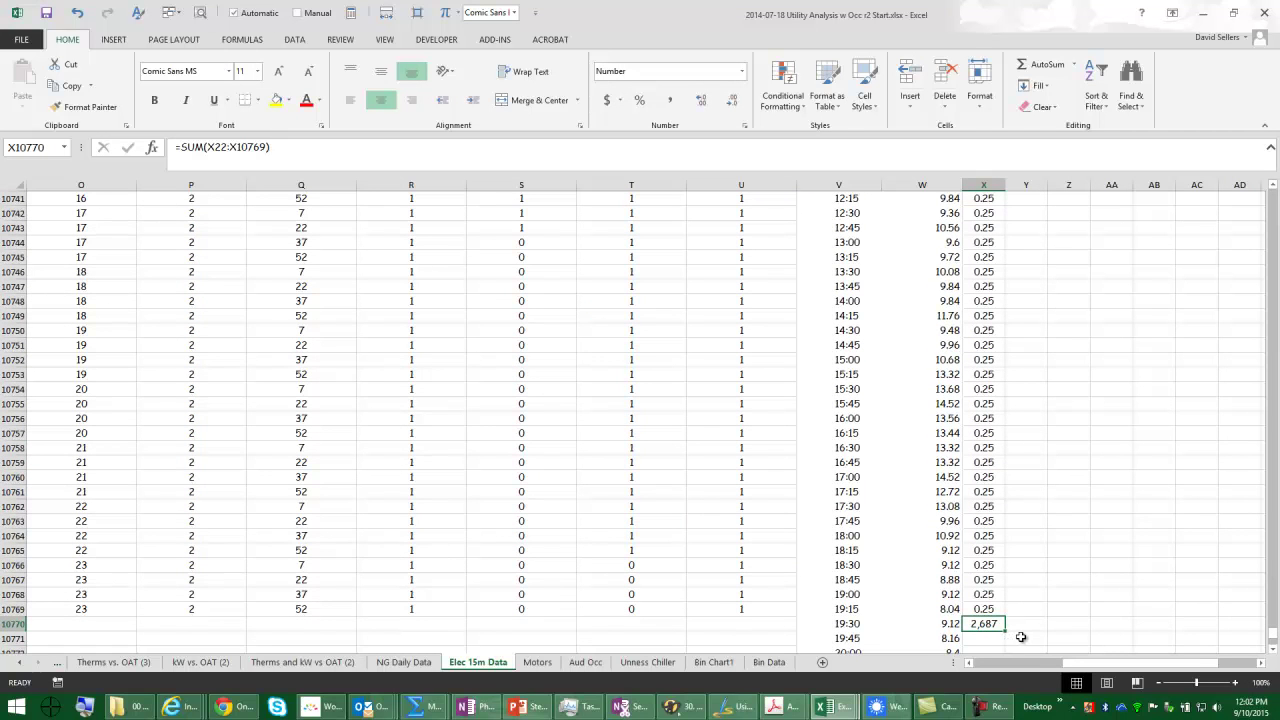
Enter the label "Hours in the sample" in J9, directly above the Total consumption row of the summary.
left_click_drag(1100, 664, 995, 670)
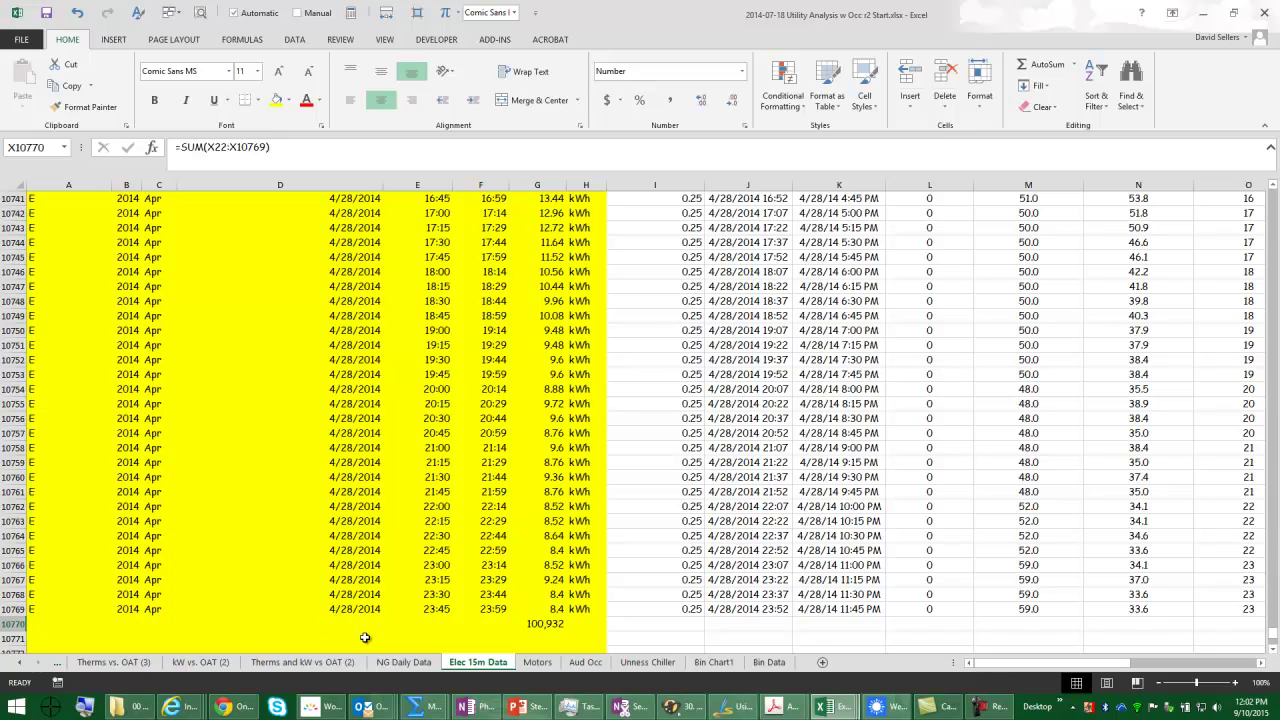
left_click(1264, 663)
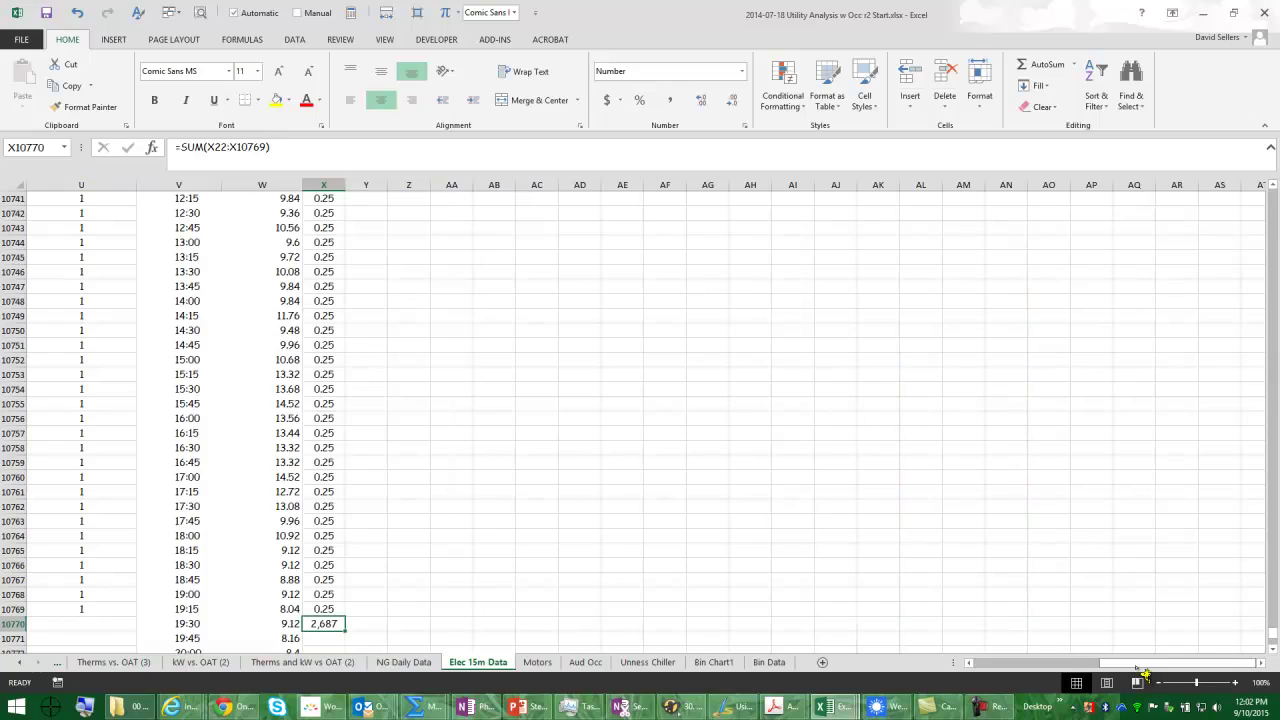
left_click_drag(1142, 666, 1085, 666)
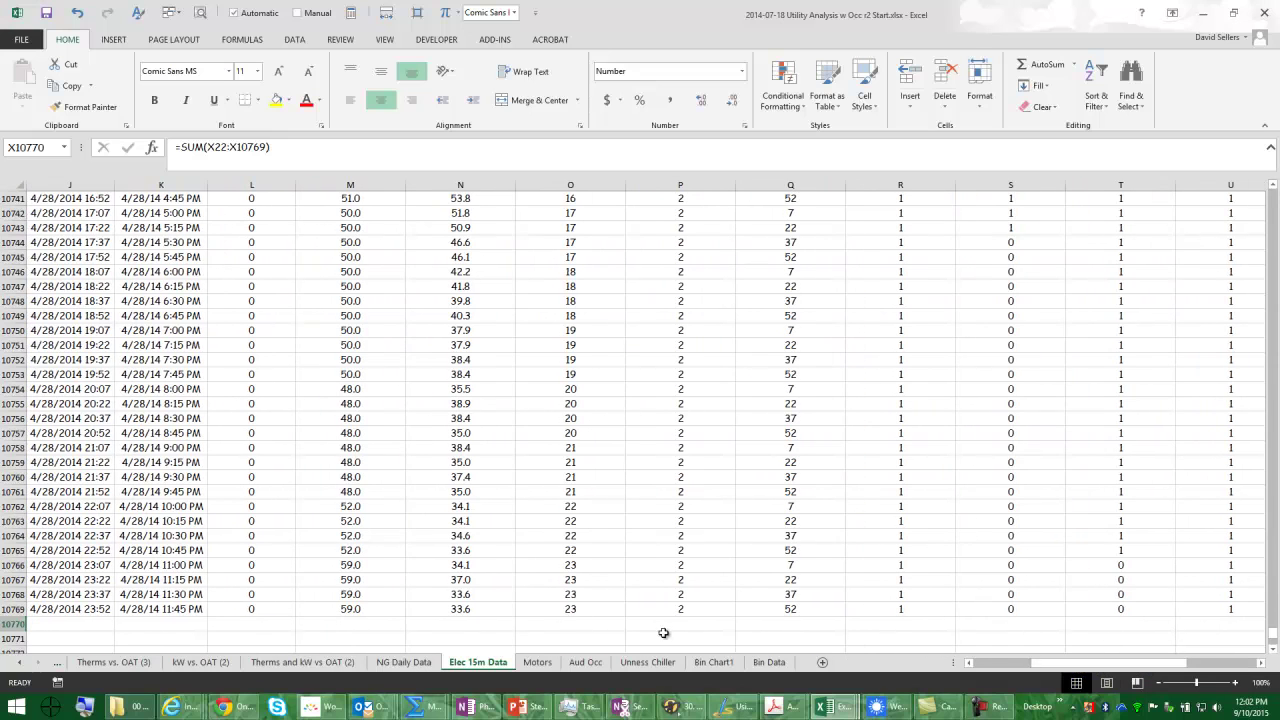
left_click(574, 610)
key("ctrl+Up")
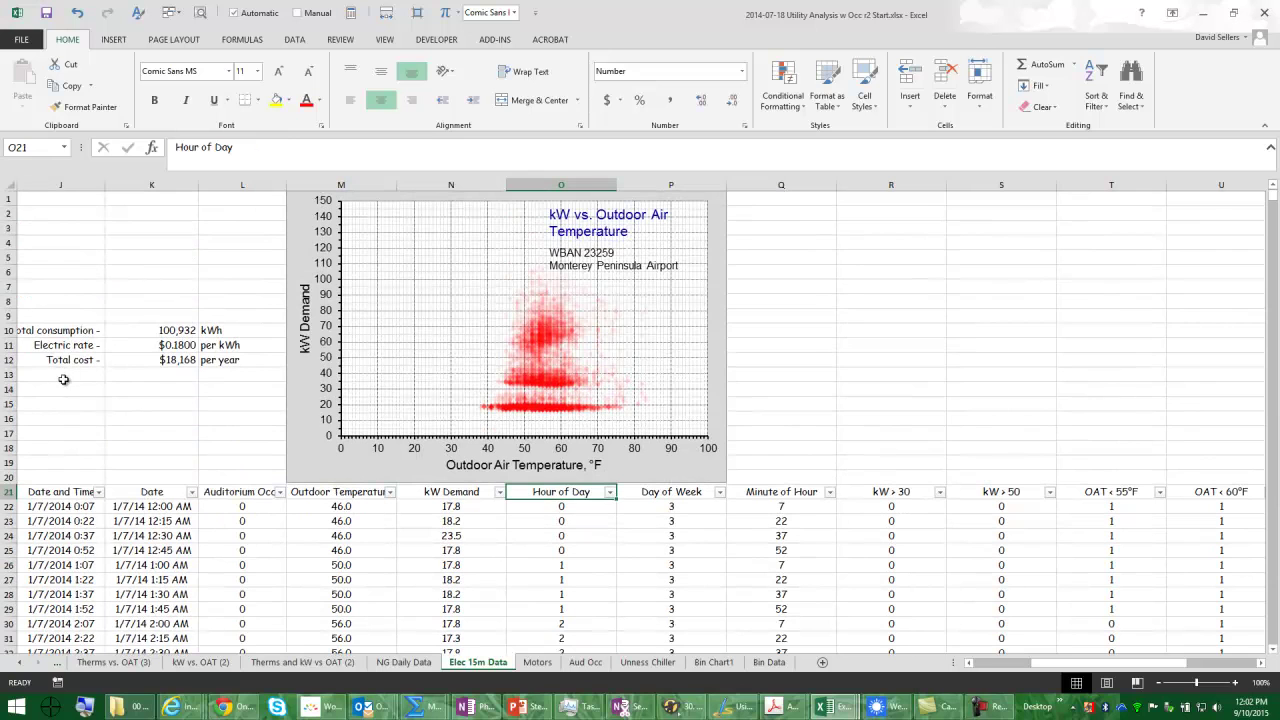
left_click(75, 318)
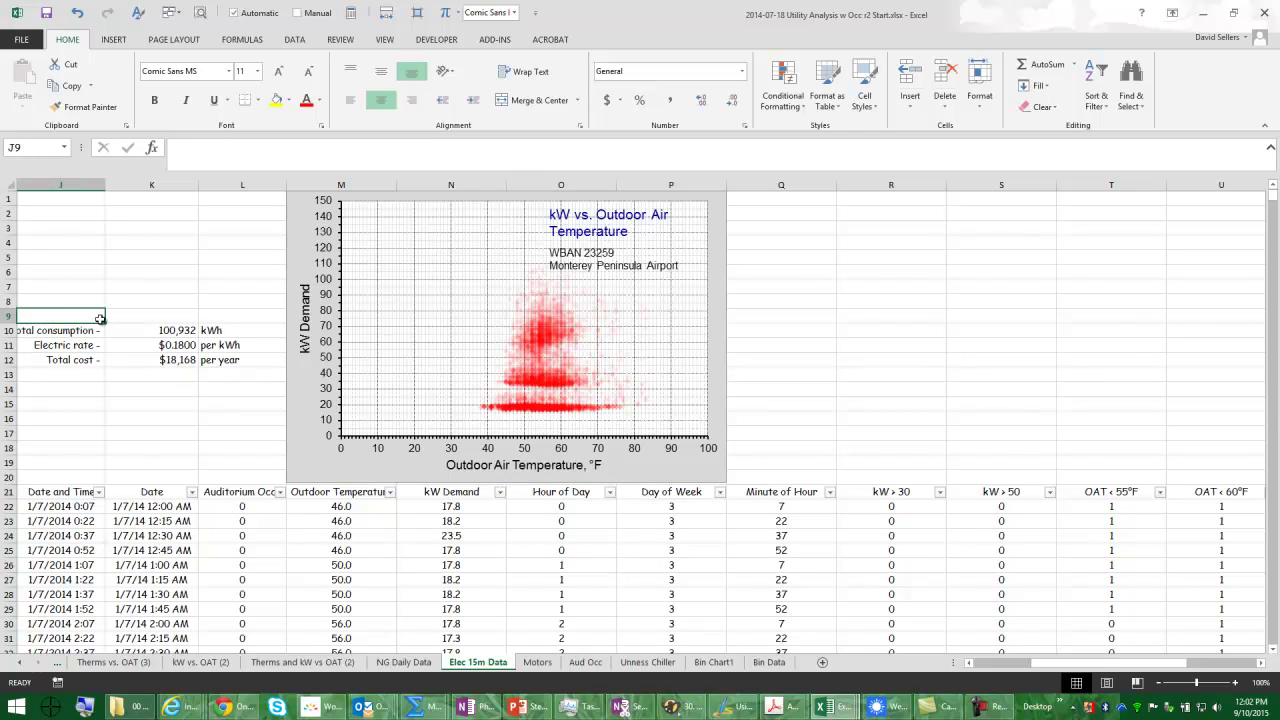
type("Hours in t")
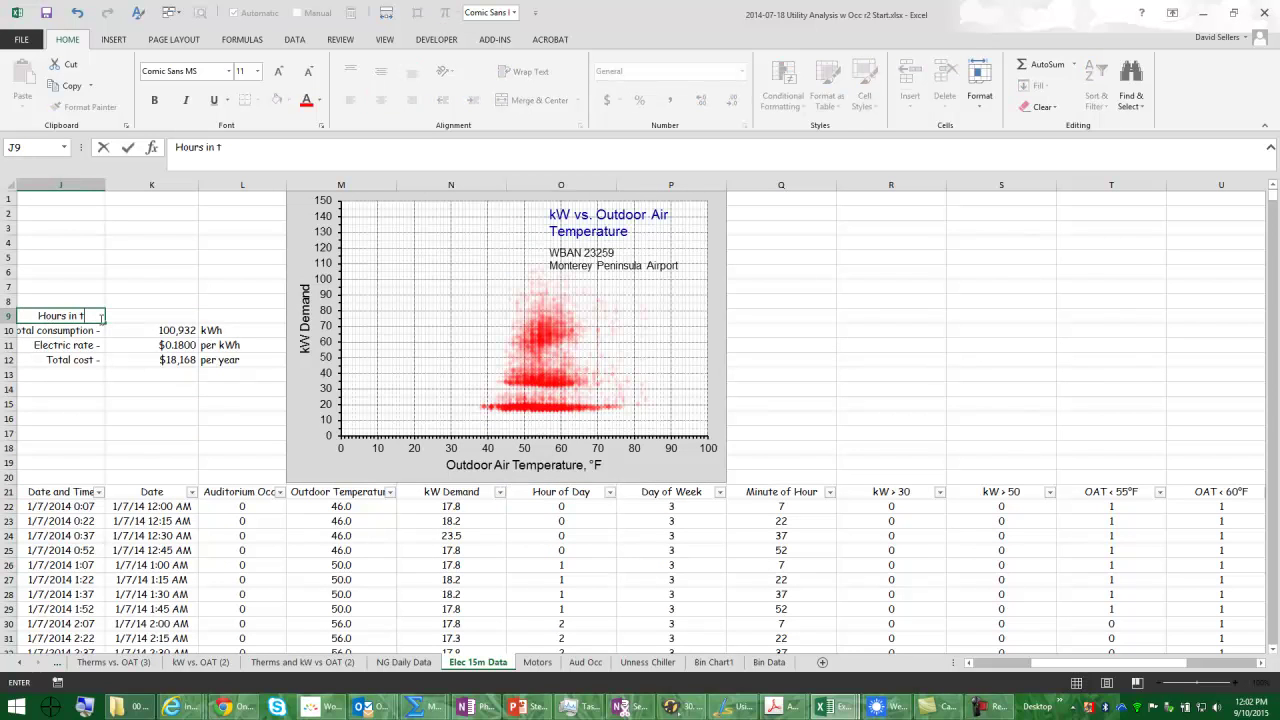
type("he dataset")
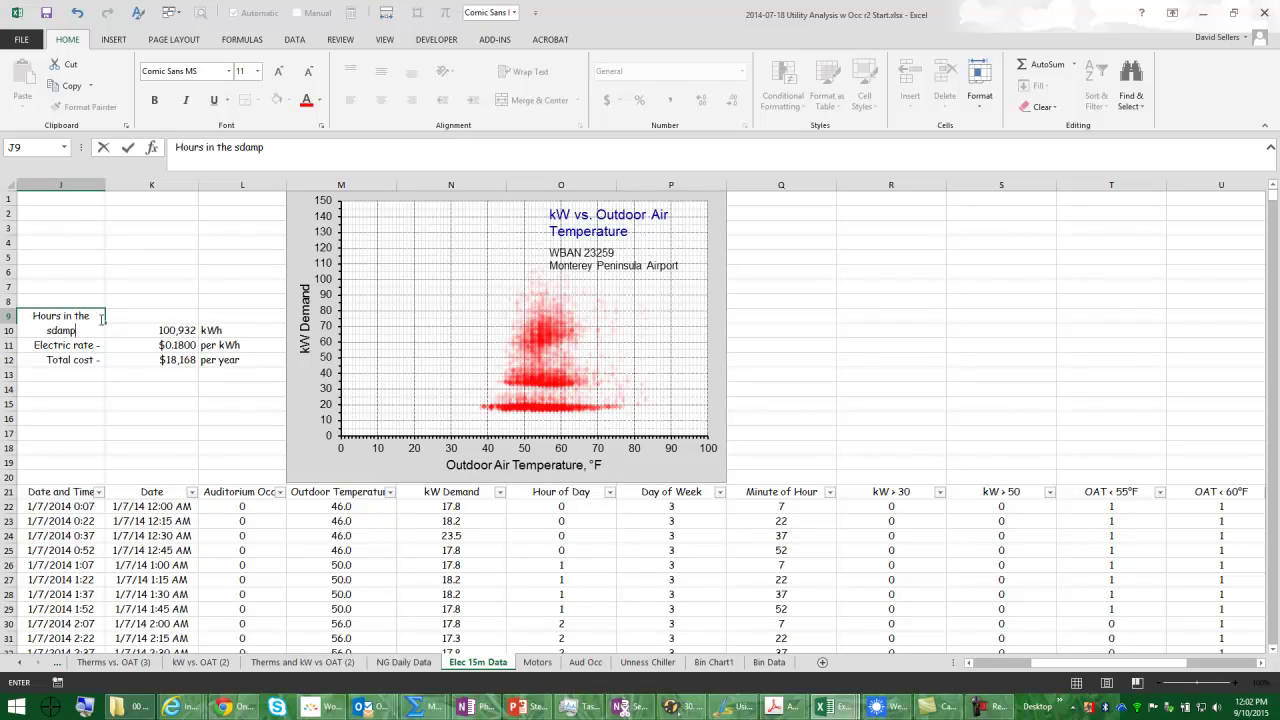
key("BackSpace")
key("BackSpace")
key("BackSpace")
key("BackSpace")
key("BackSpace")
key("BackSpace")
key("BackSpace")
type("a")
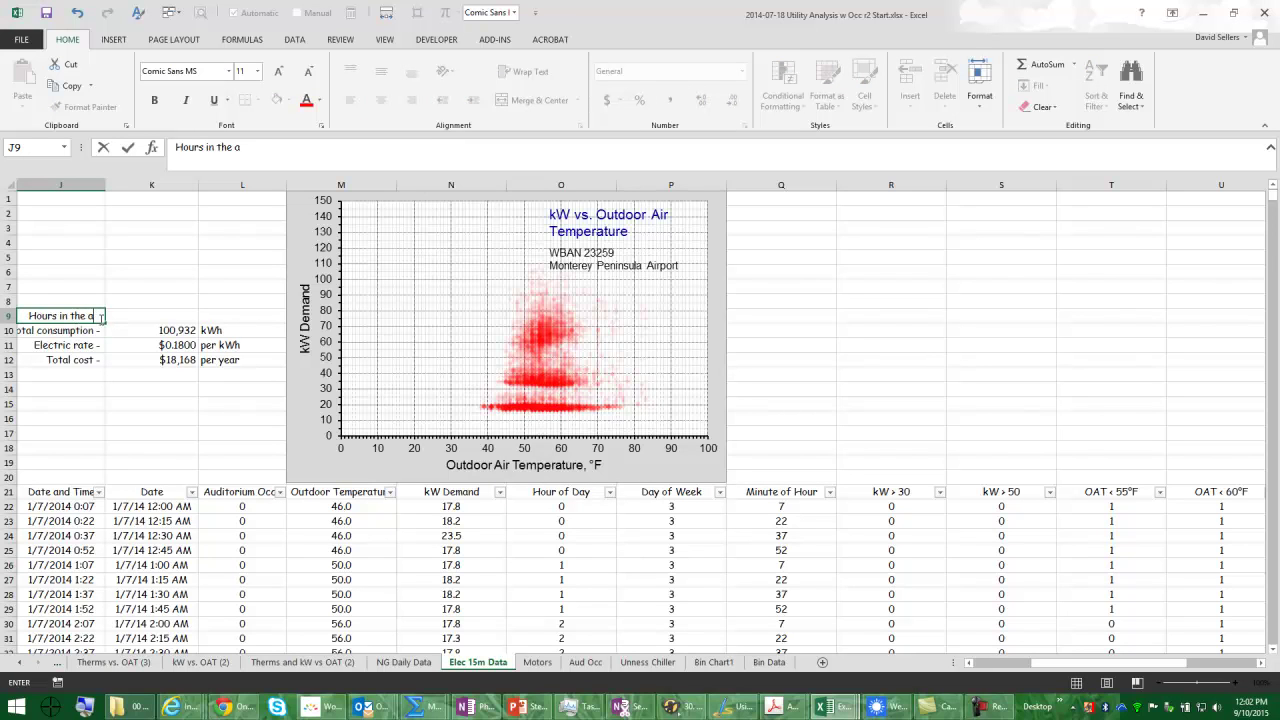
key("BackSpace")
type("sample")
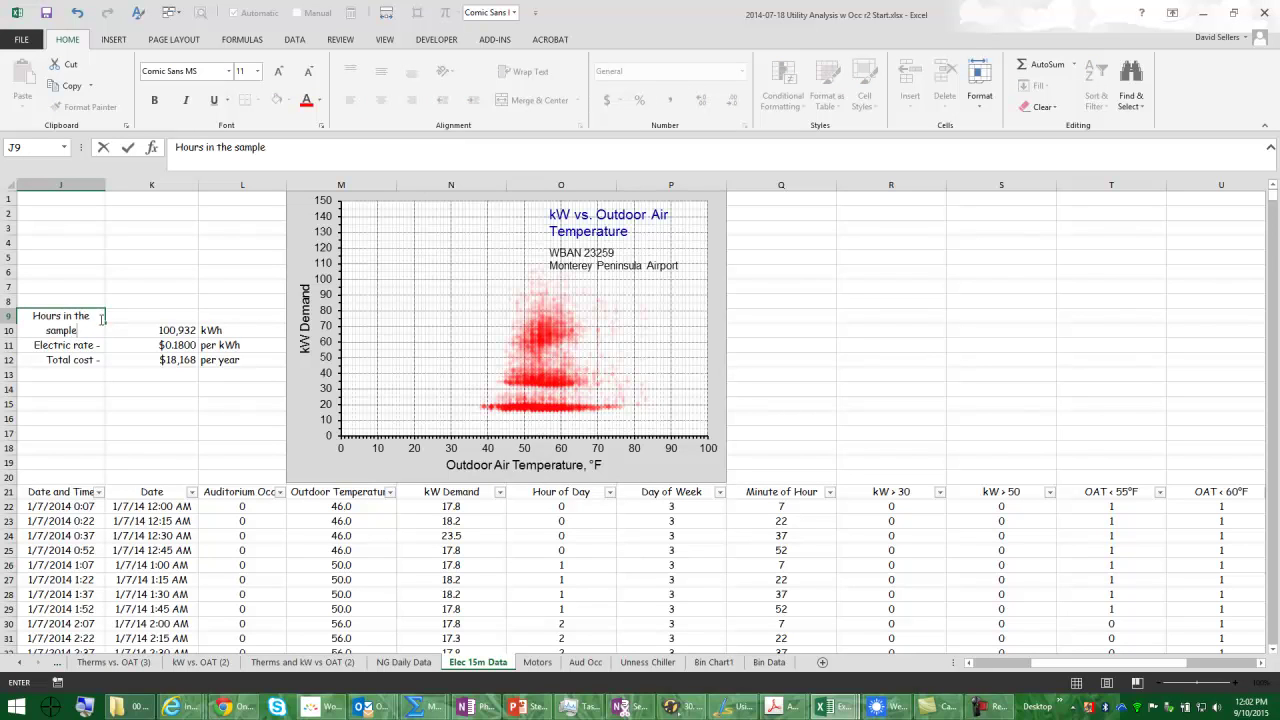
key("Tab")
Copy the formatting of the Total consumption row, J10:L10, onto J9:L9.
left_click_drag(88, 331, 210, 329)
left_click(98, 113)
left_click_drag(100, 316, 230, 314)
Append a space and a hyphen to the label in J9 so it reads "Hours in the sample -".
left_click(92, 315)
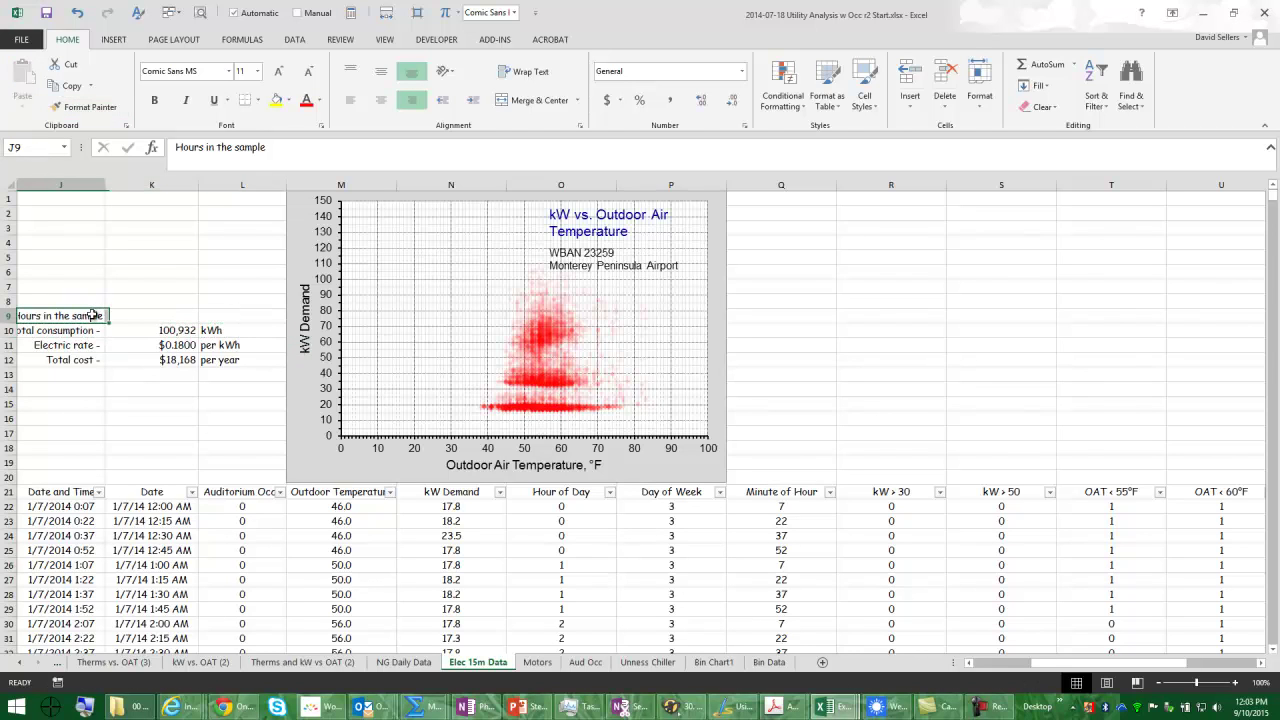
left_click(281, 149)
type("-")
key("Return")
Link K9 to the total below the Hours column with the formula =X10770.
left_click(152, 315)
type("=")
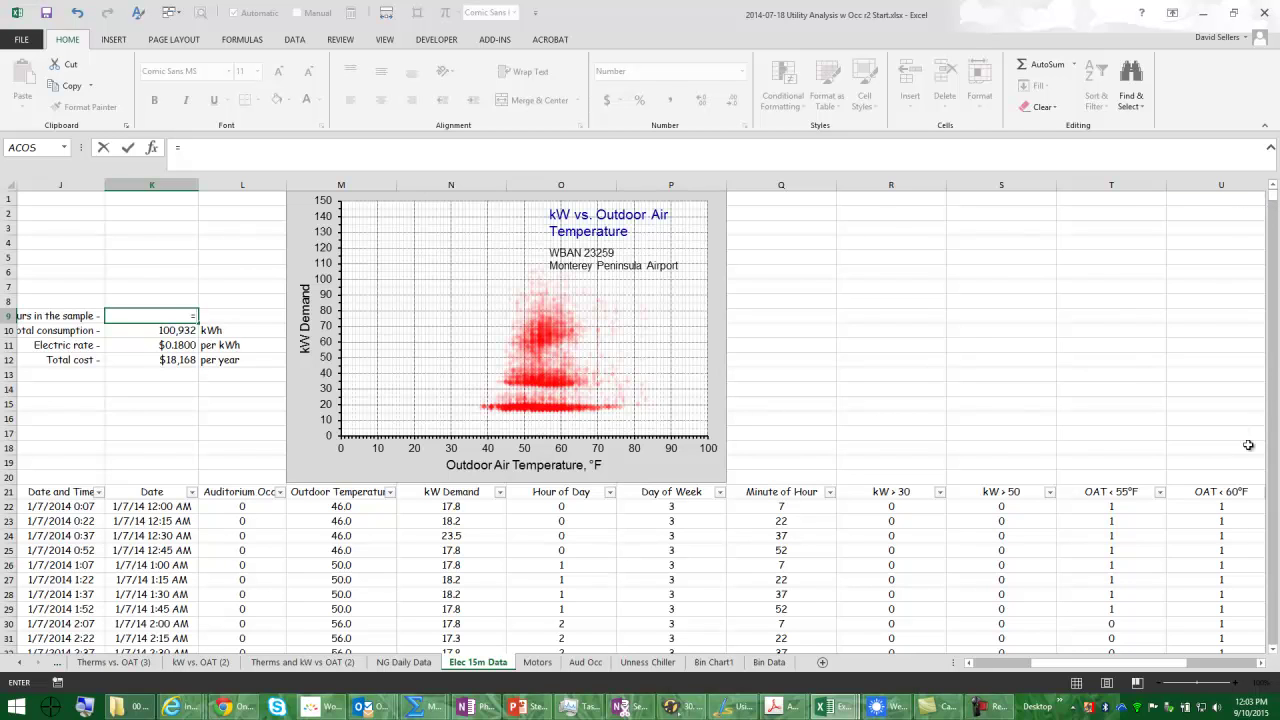
left_click(1240, 663)
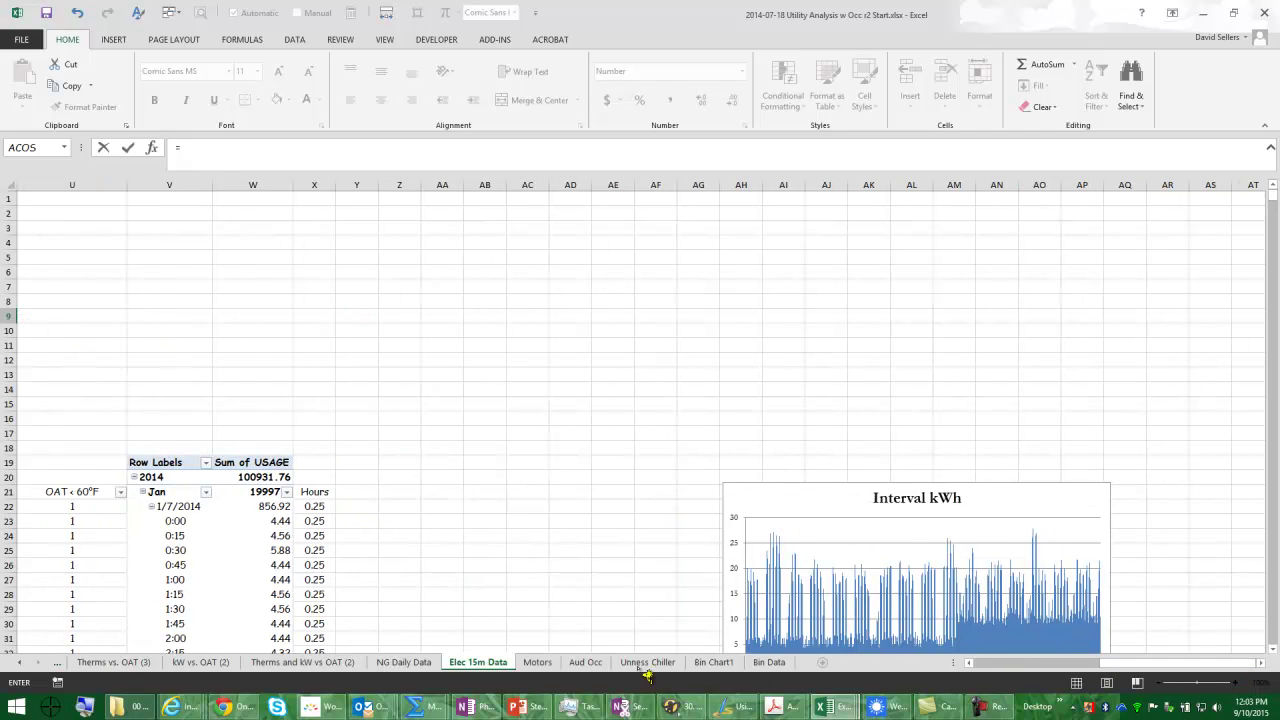
left_click(316, 507)
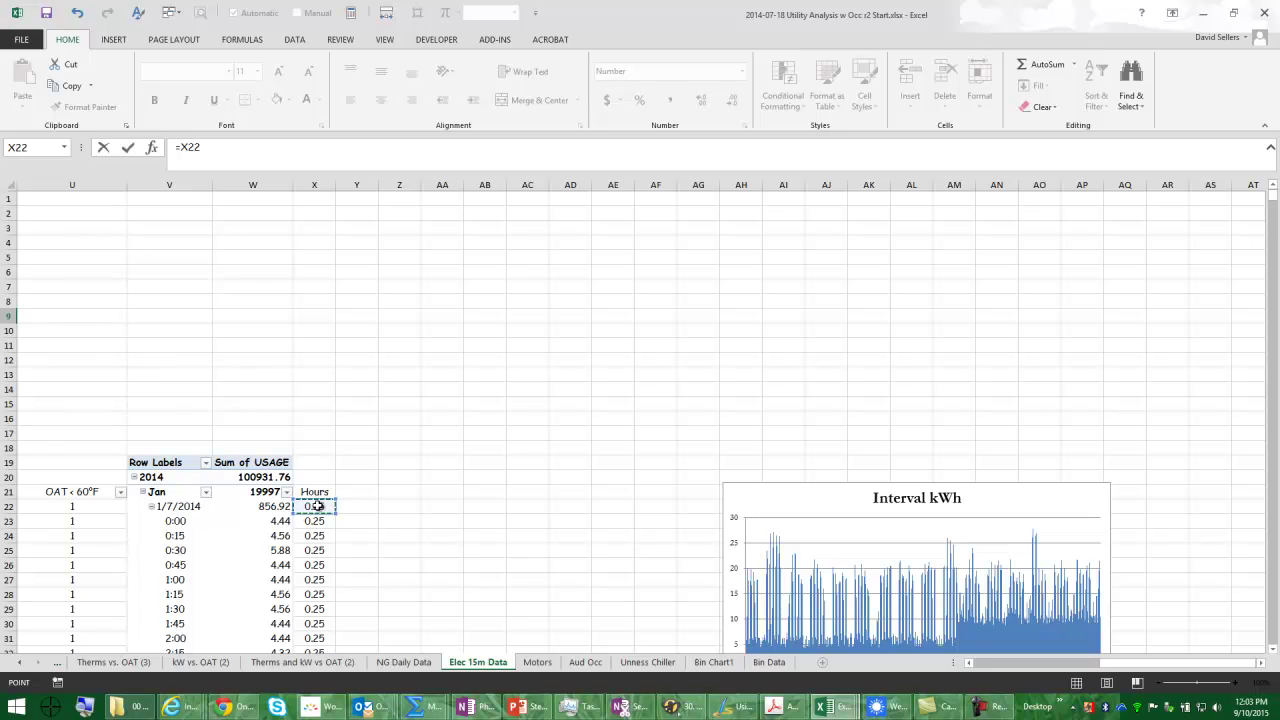
key("ctrl+Down")
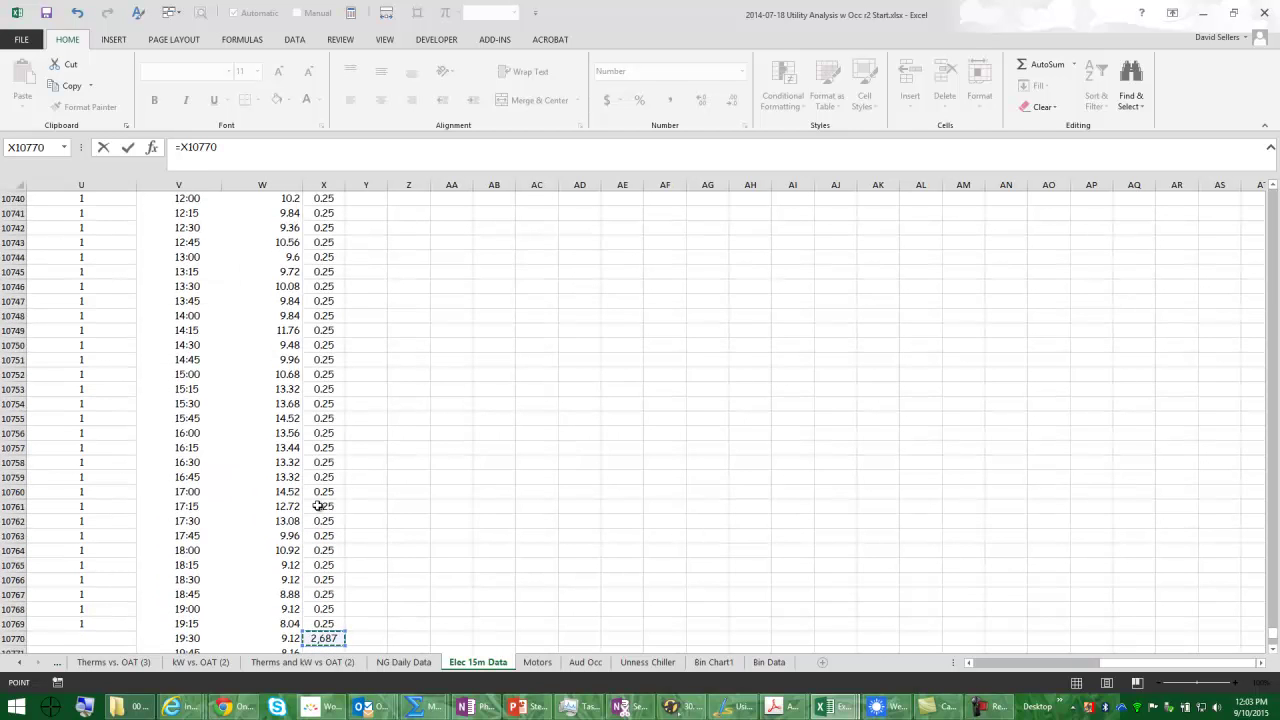
key("Return")
Enter the unit "hours" in L9, beside the hours value in the summary.
scroll(62, 395, "up", 2)
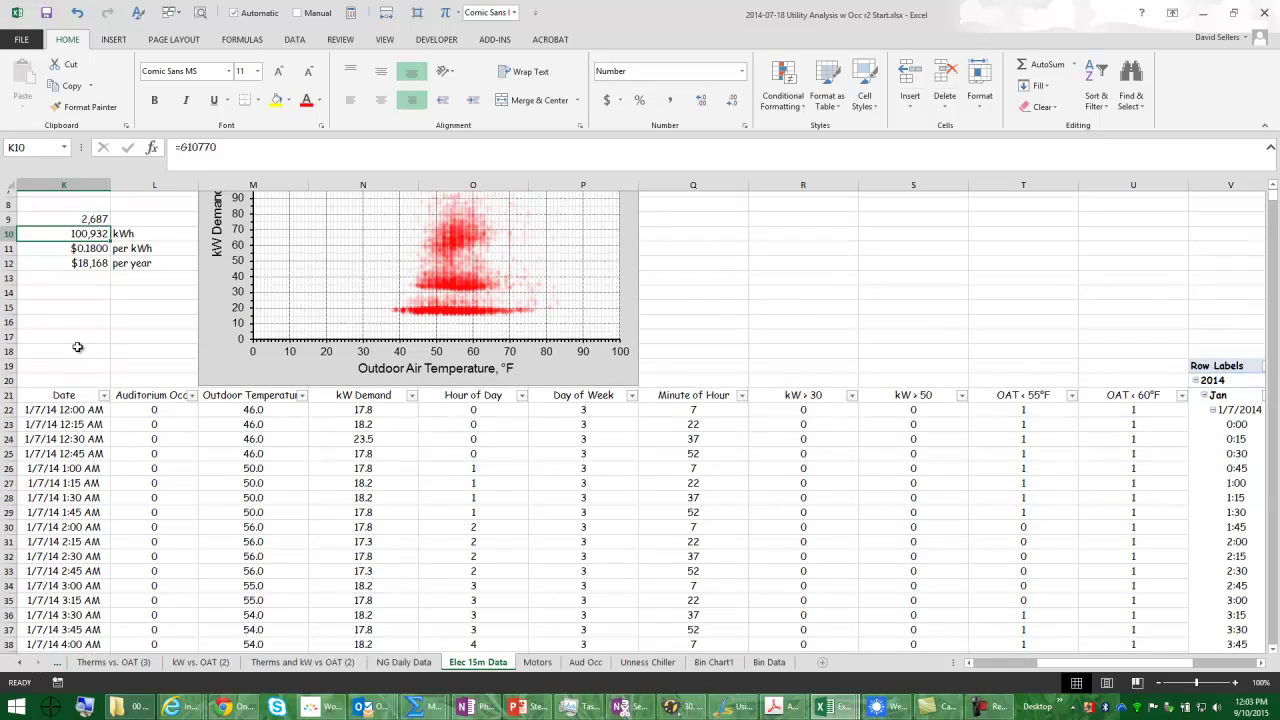
left_click(134, 273)
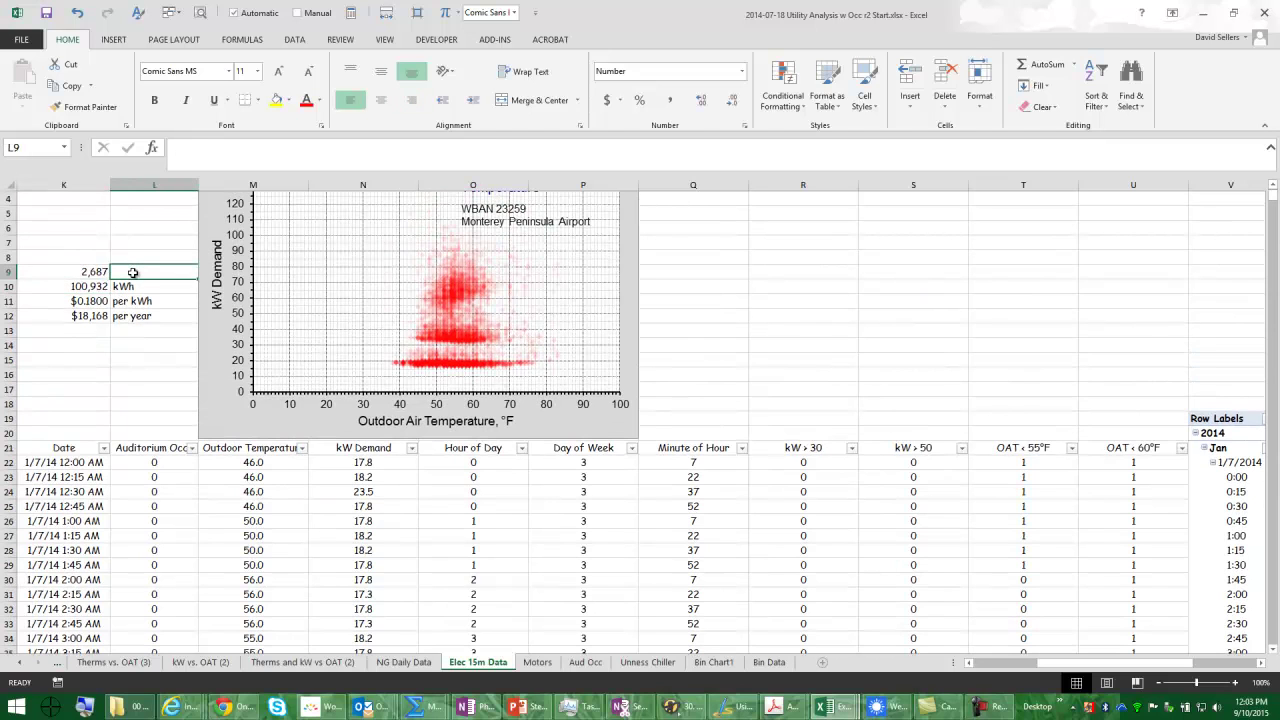
type("hours")
key("Return")
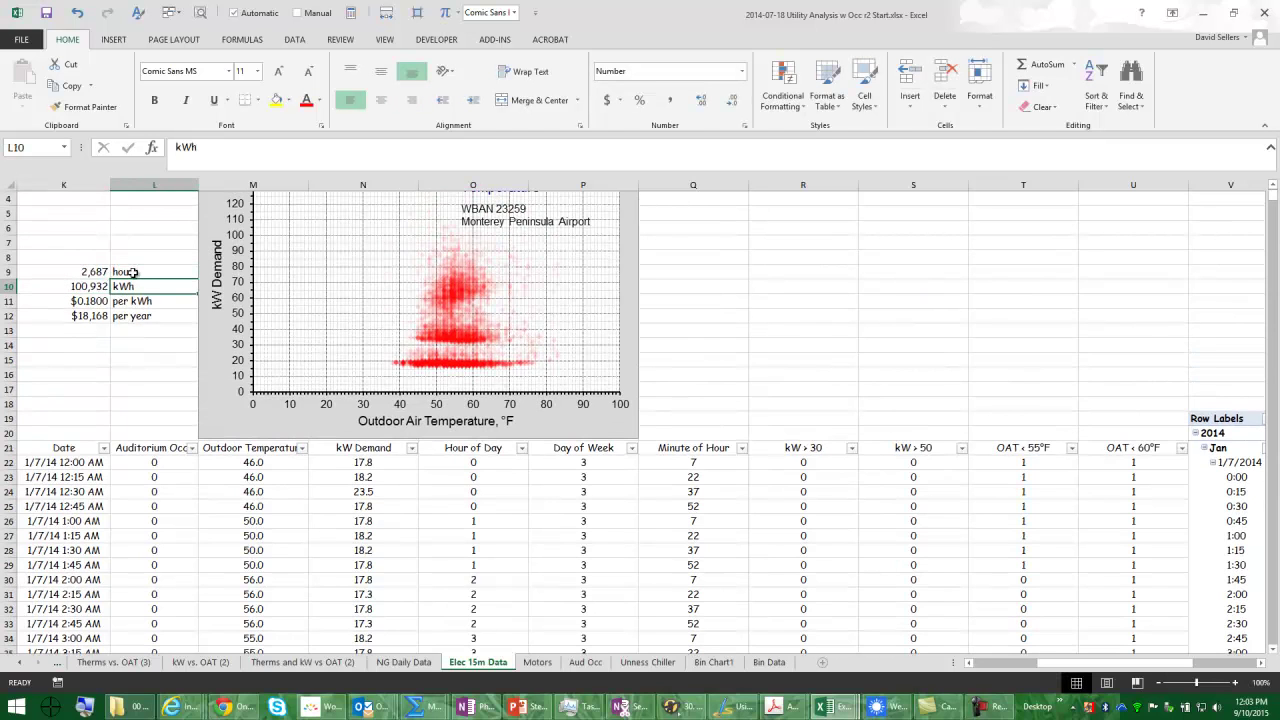
Filter the kW > 30 column to exclude the rows with value 0.
left_click(969, 664)
left_click(969, 664)
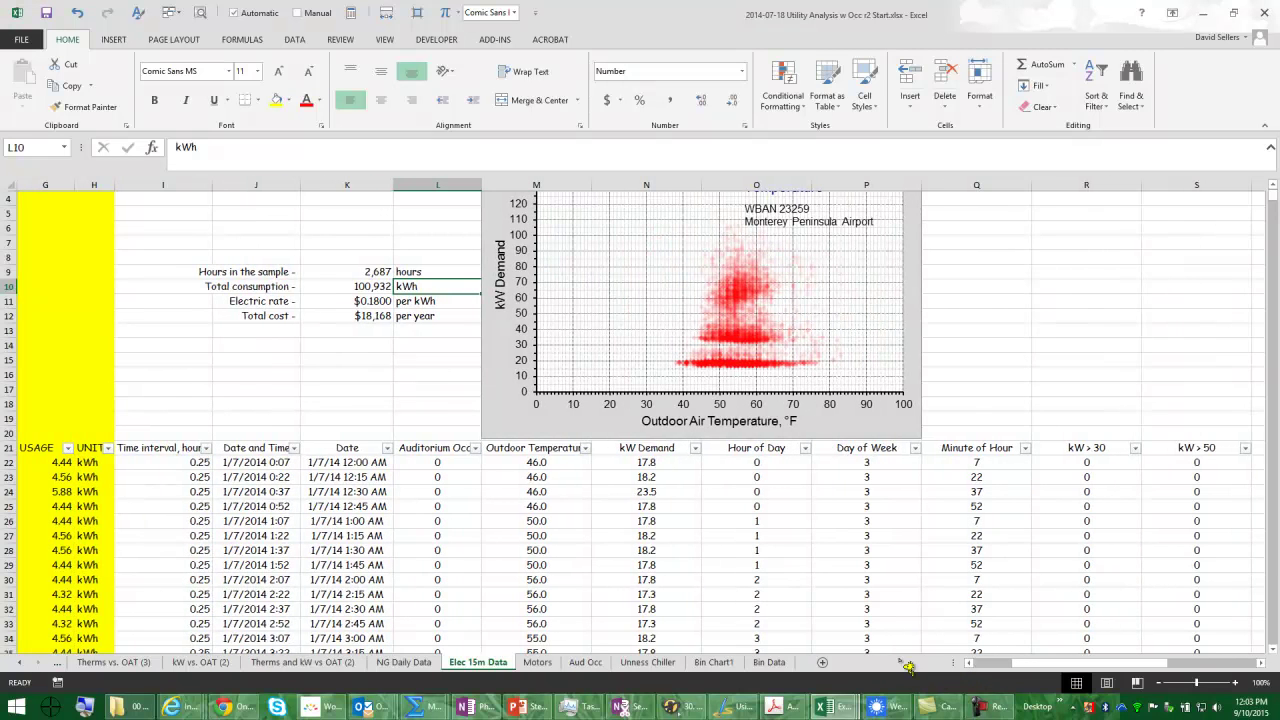
left_click(1135, 448)
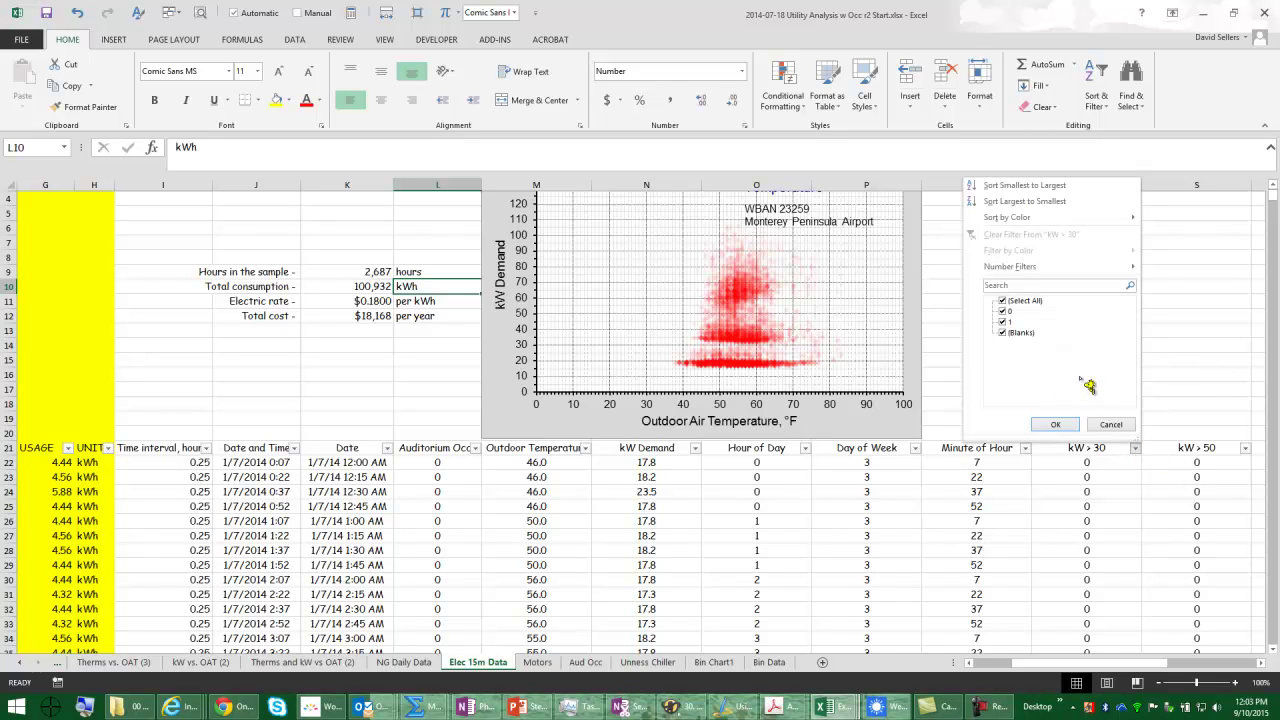
left_click(1006, 312)
left_click(1055, 424)
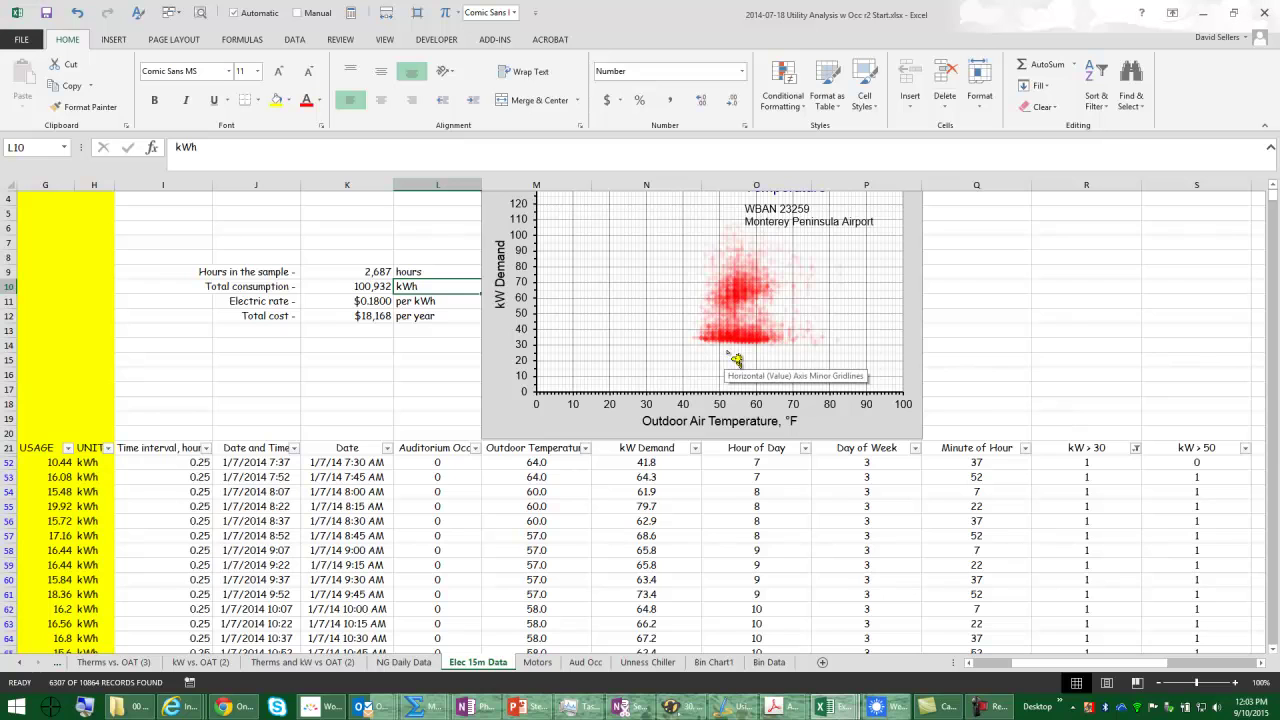
Replace the SUM formula below the USAGE column in G10770 with =SUBTOTAL(9,G22:G10769).
left_click(352, 286)
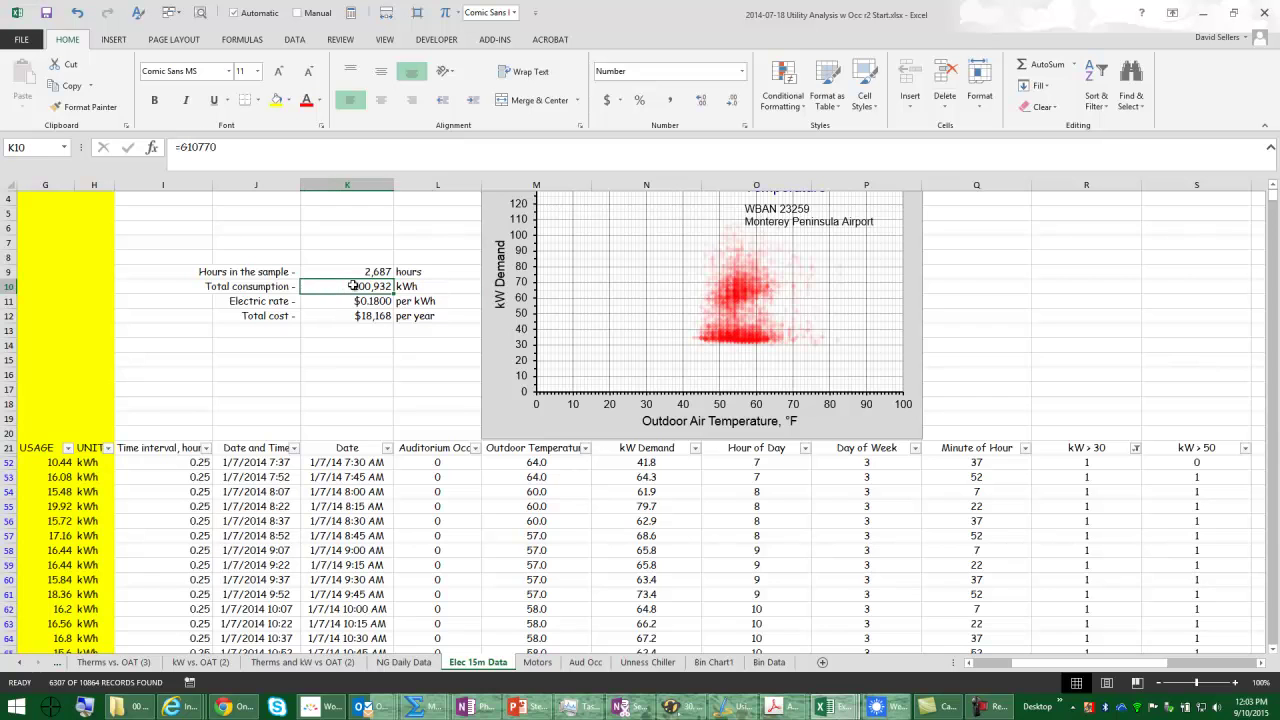
left_click(73, 464)
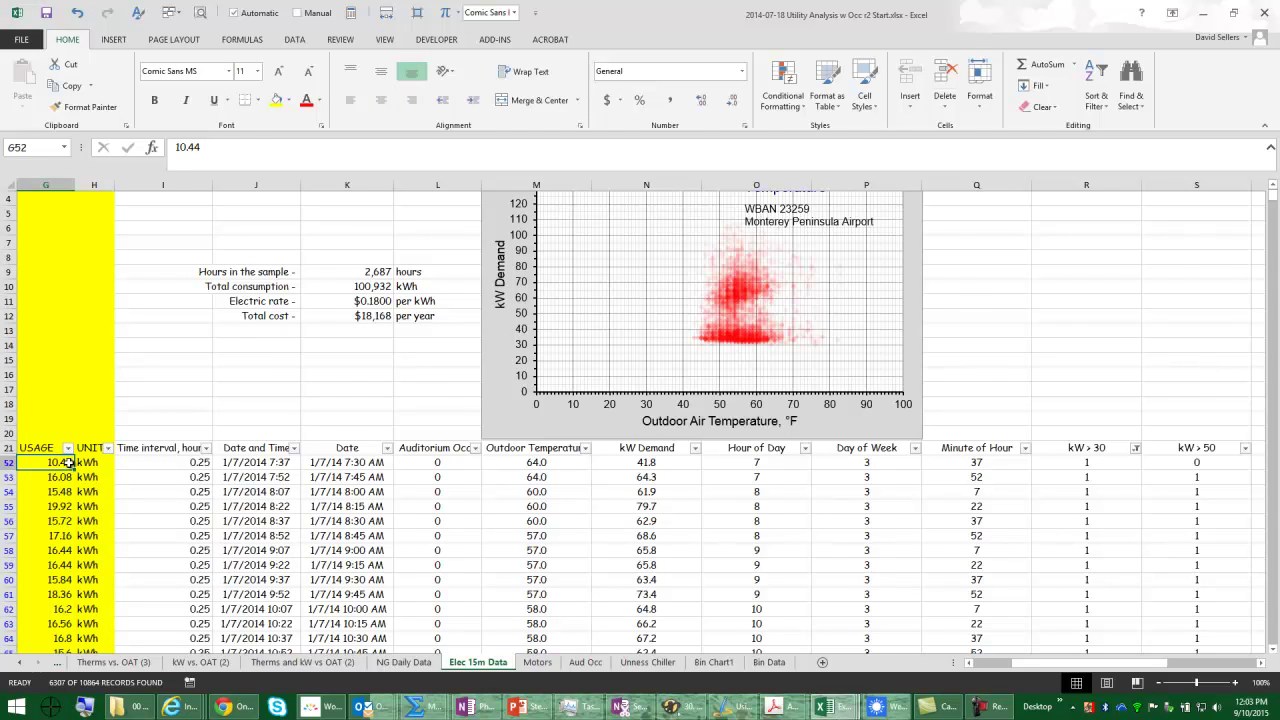
key("ctrl+Down")
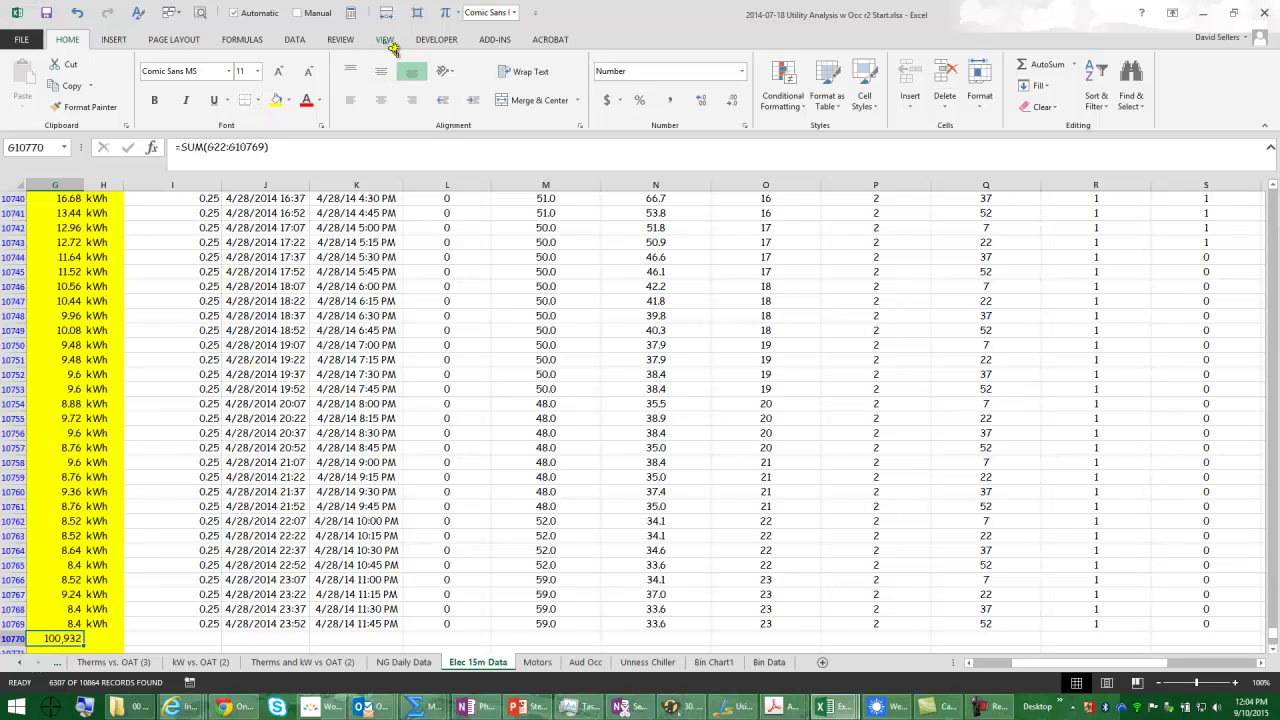
left_click(242, 40)
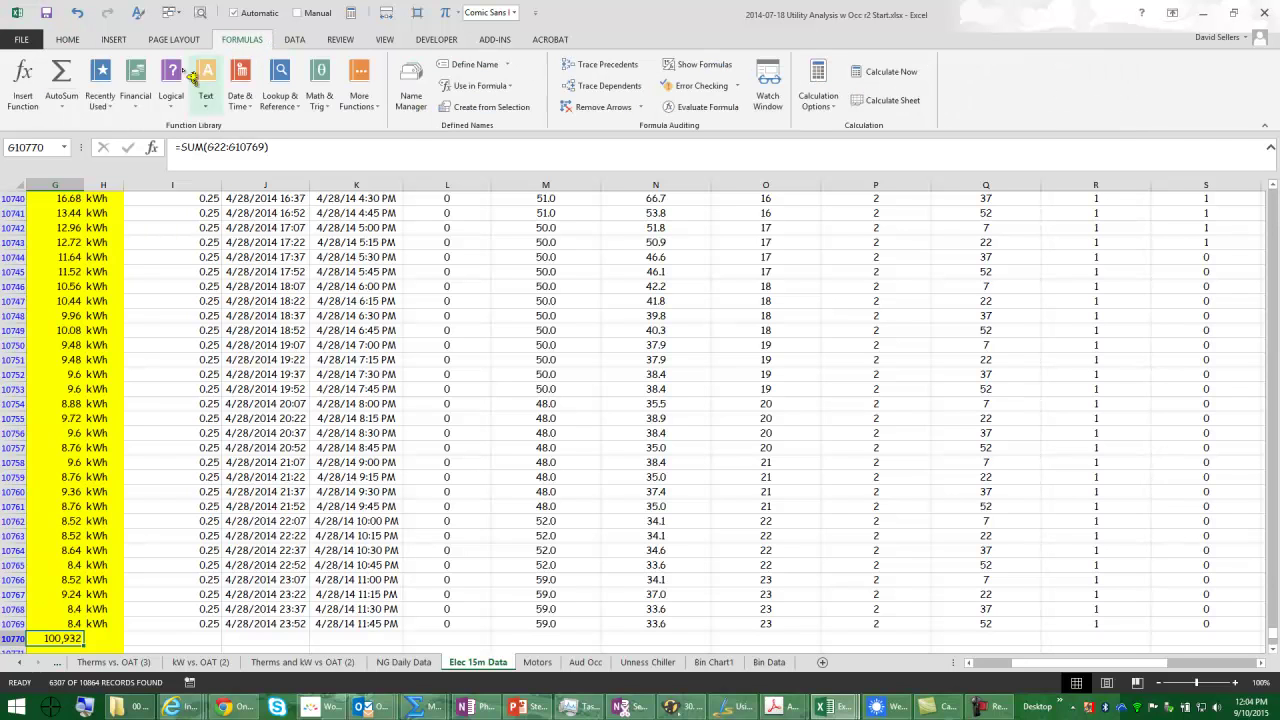
left_click(72, 113)
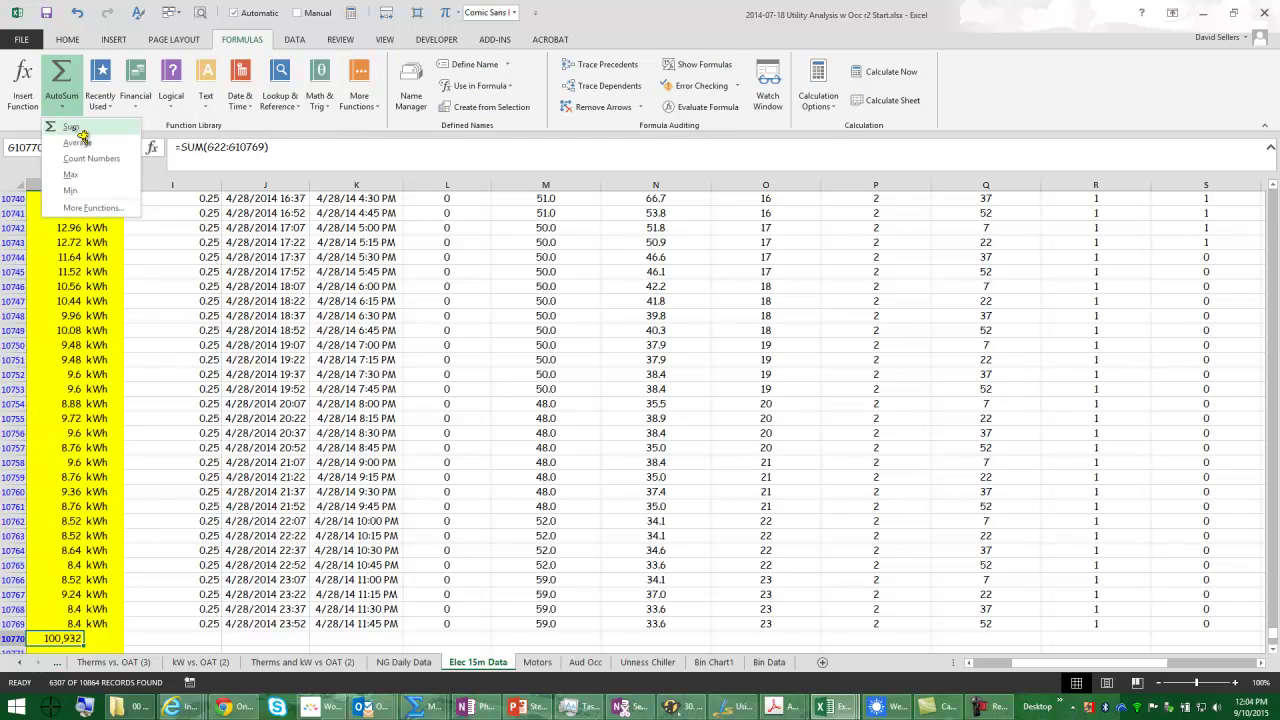
left_click(83, 137)
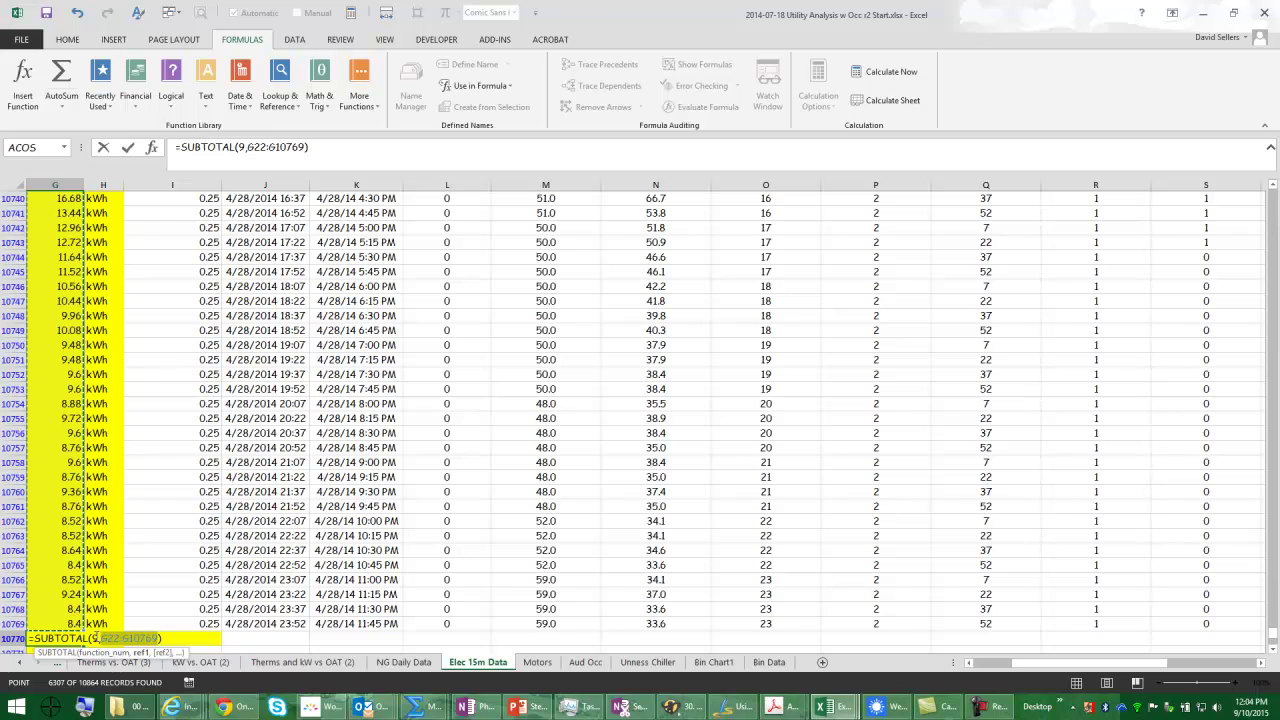
key("Return")
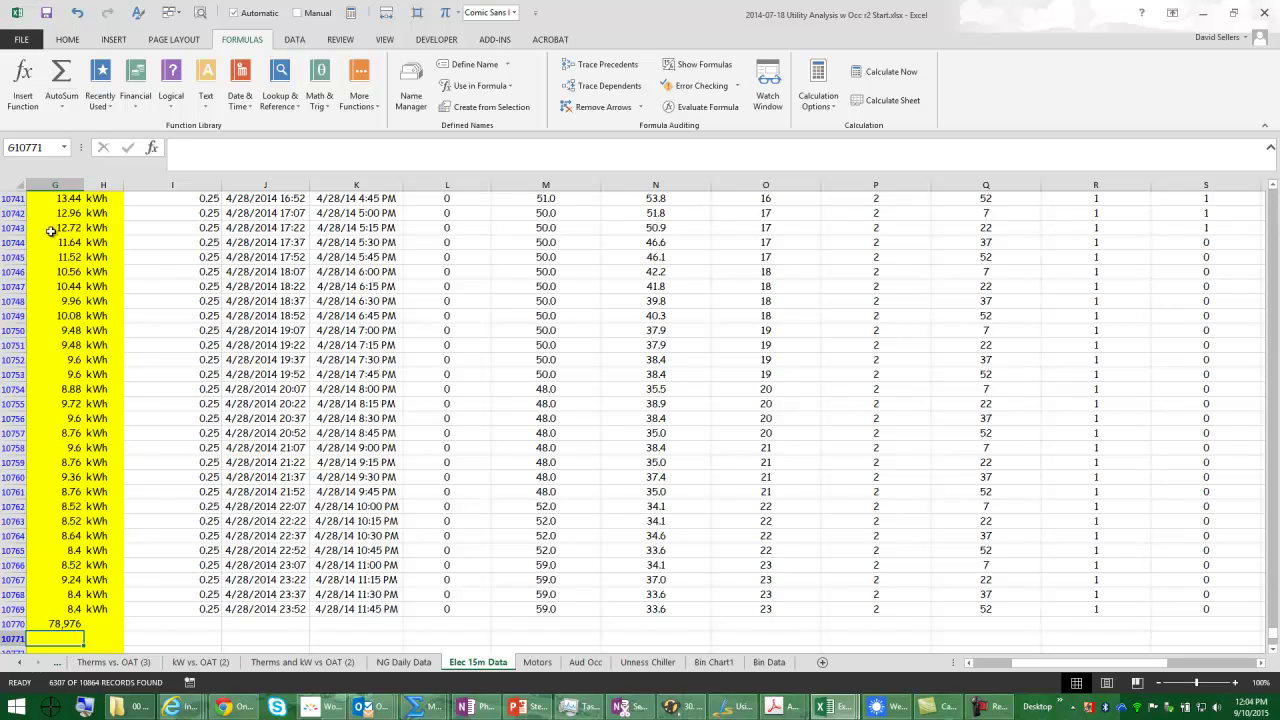
Review the function arguments of the SUBTOTAL formula in G10770, including its function number and reference range.
left_click(57, 623)
left_click(152, 147)
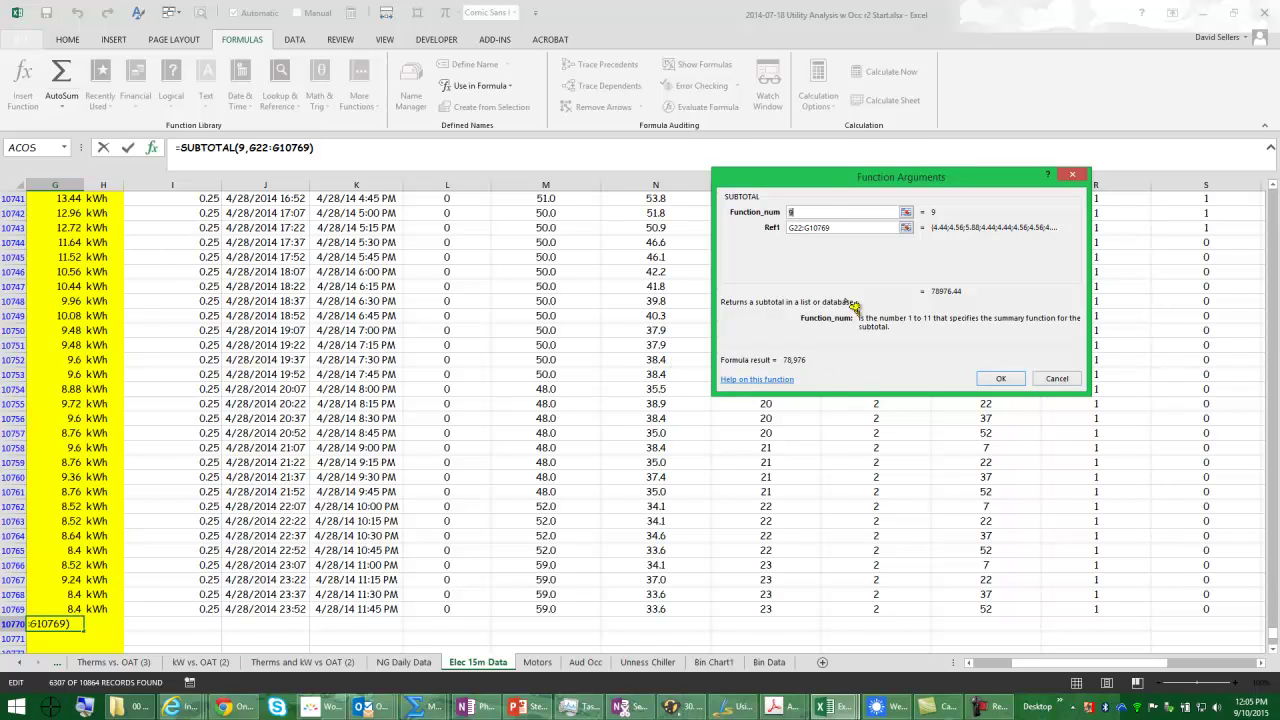
scroll(862, 368, "down", 1)
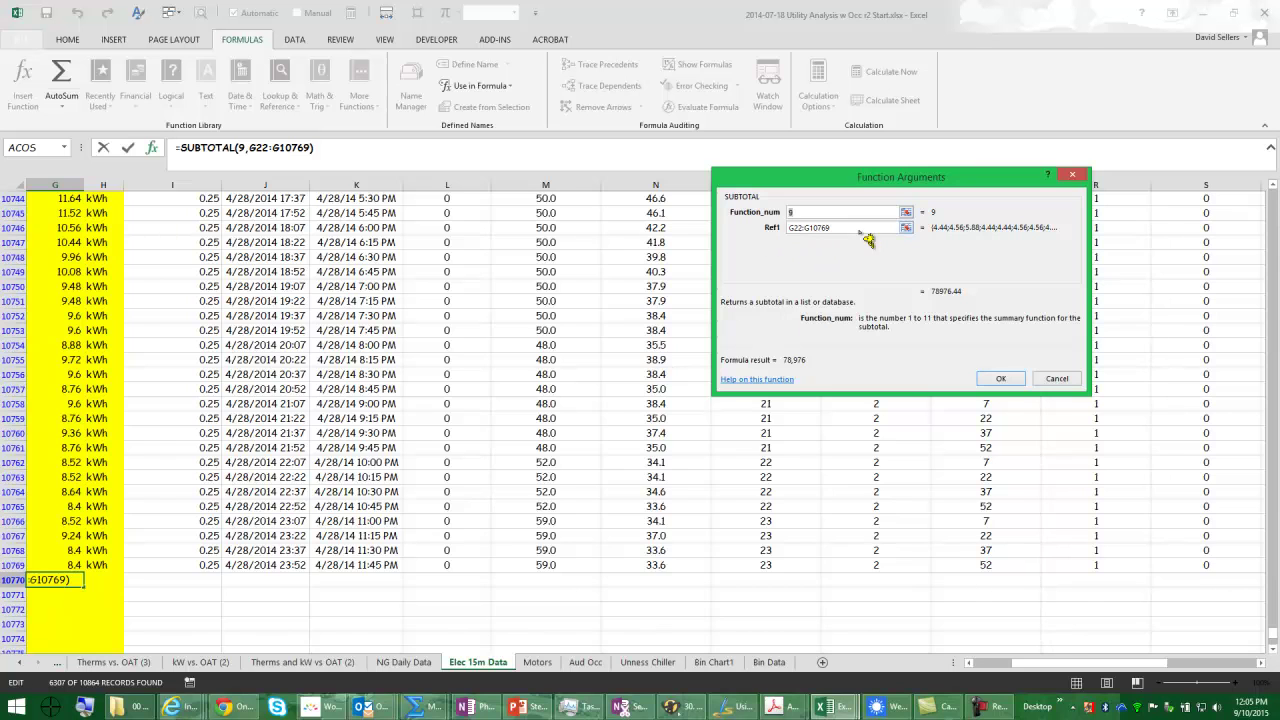
left_click(860, 229)
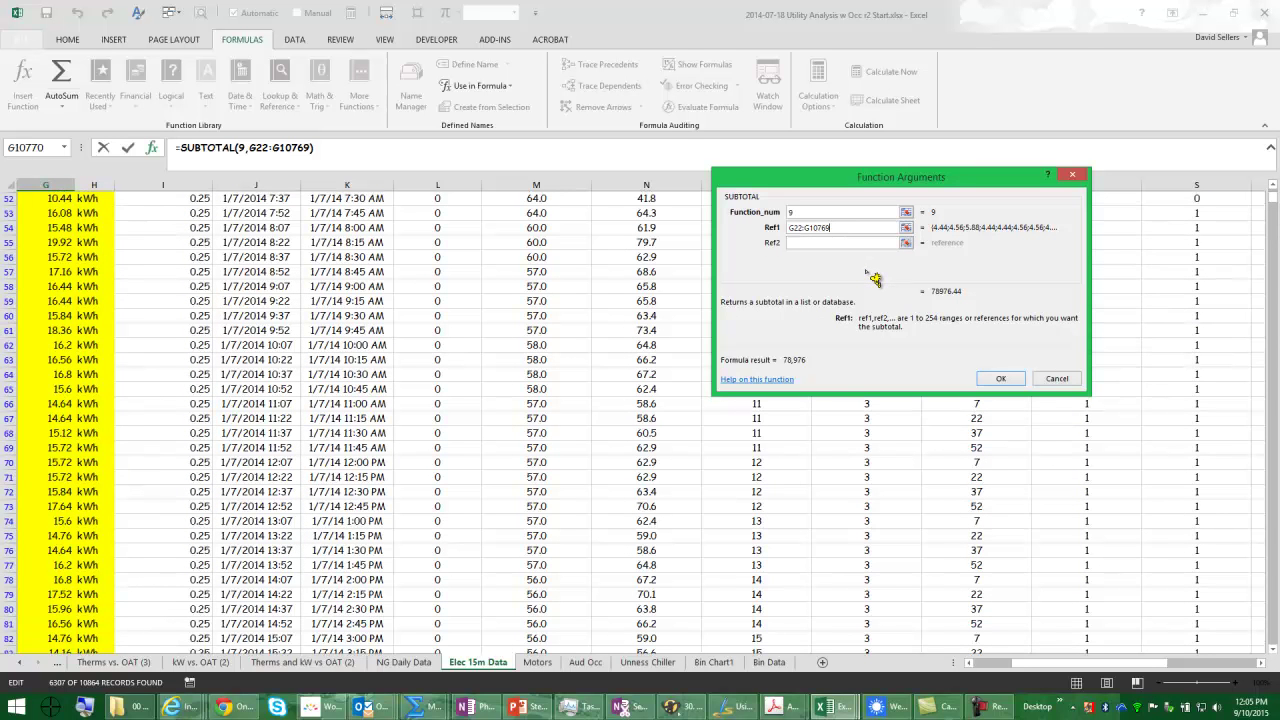
left_click(1001, 383)
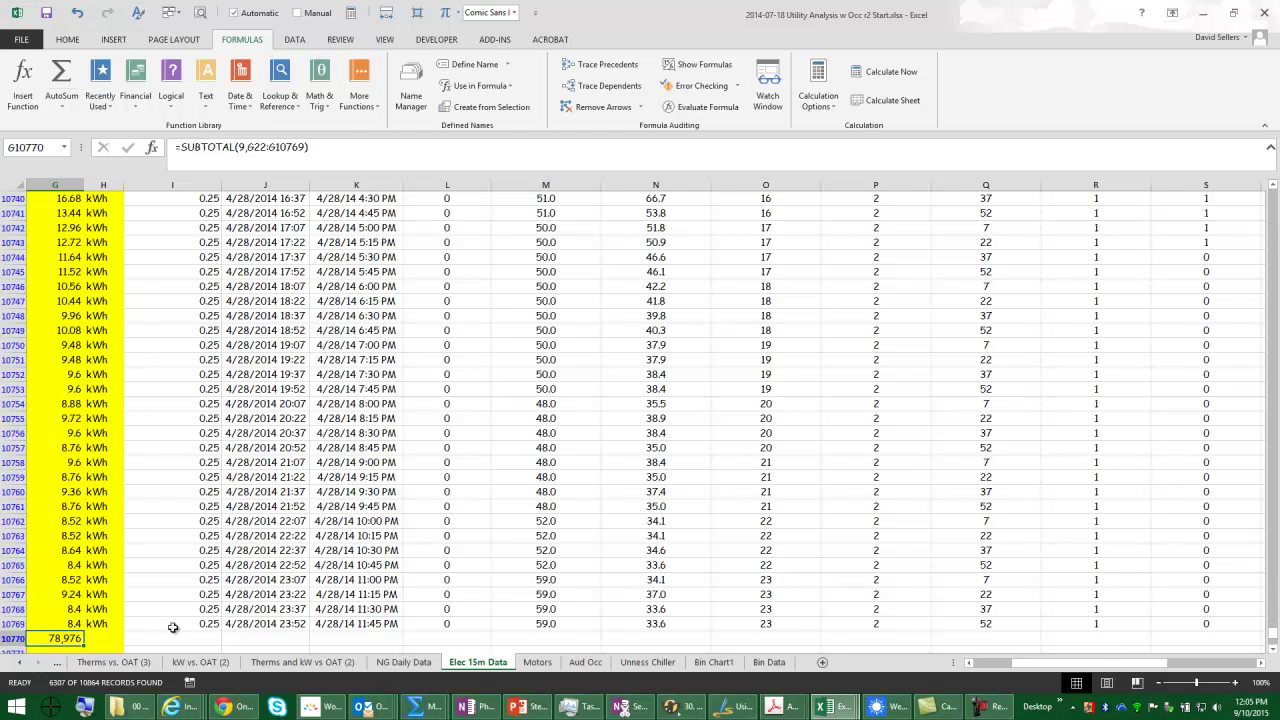
Examine the function arguments and the help article for the SUM formula in X10770, below the 0.25-hour column.
left_click(1240, 663)
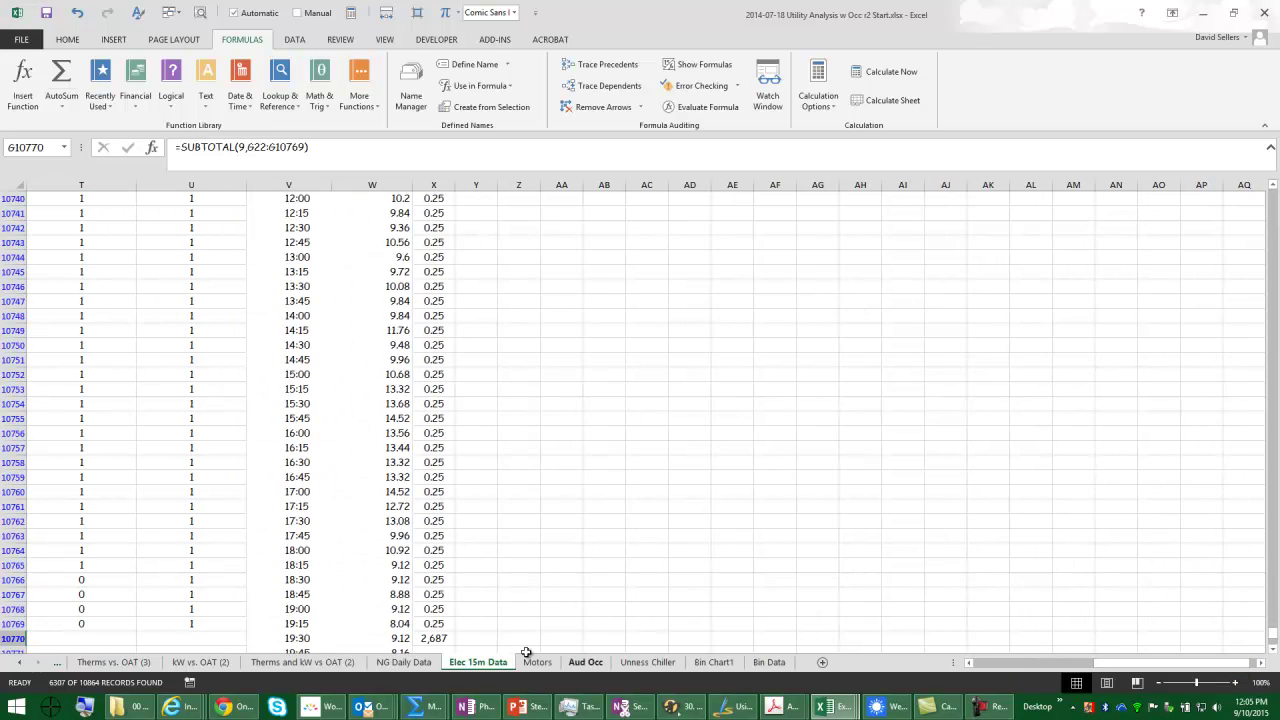
scroll(460, 615, "down", 1)
left_click(437, 595)
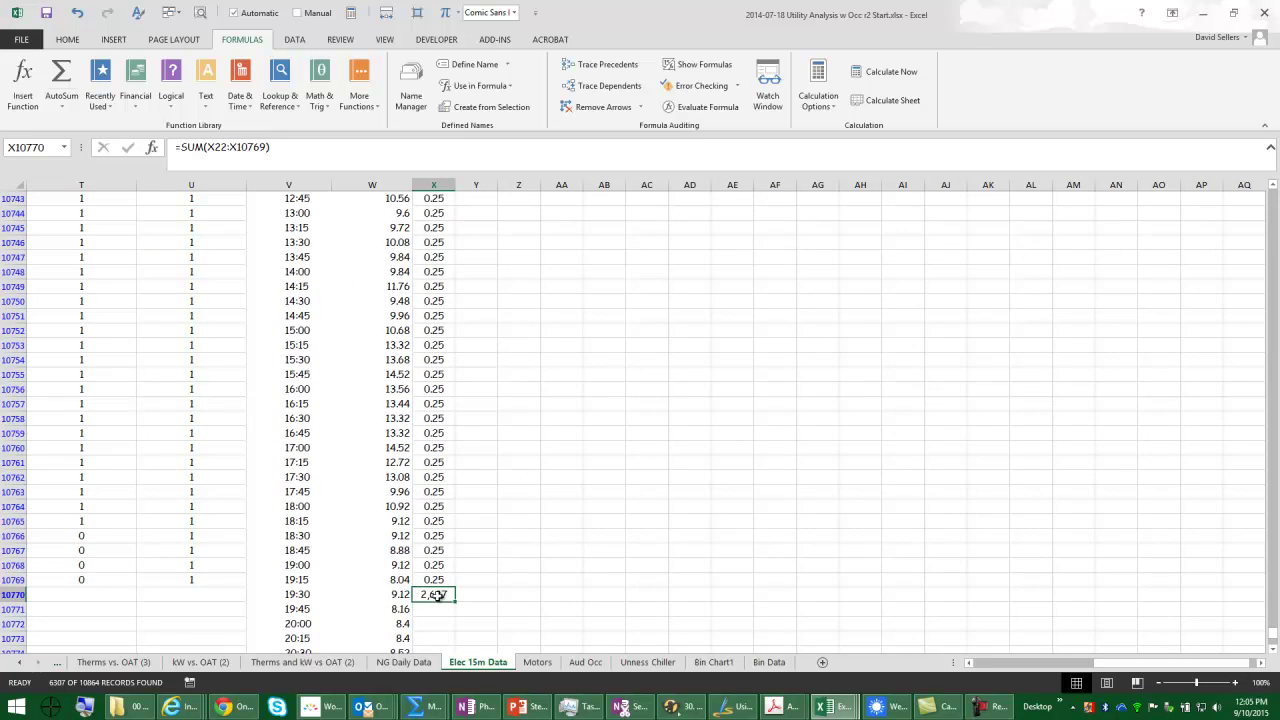
left_click(65, 108)
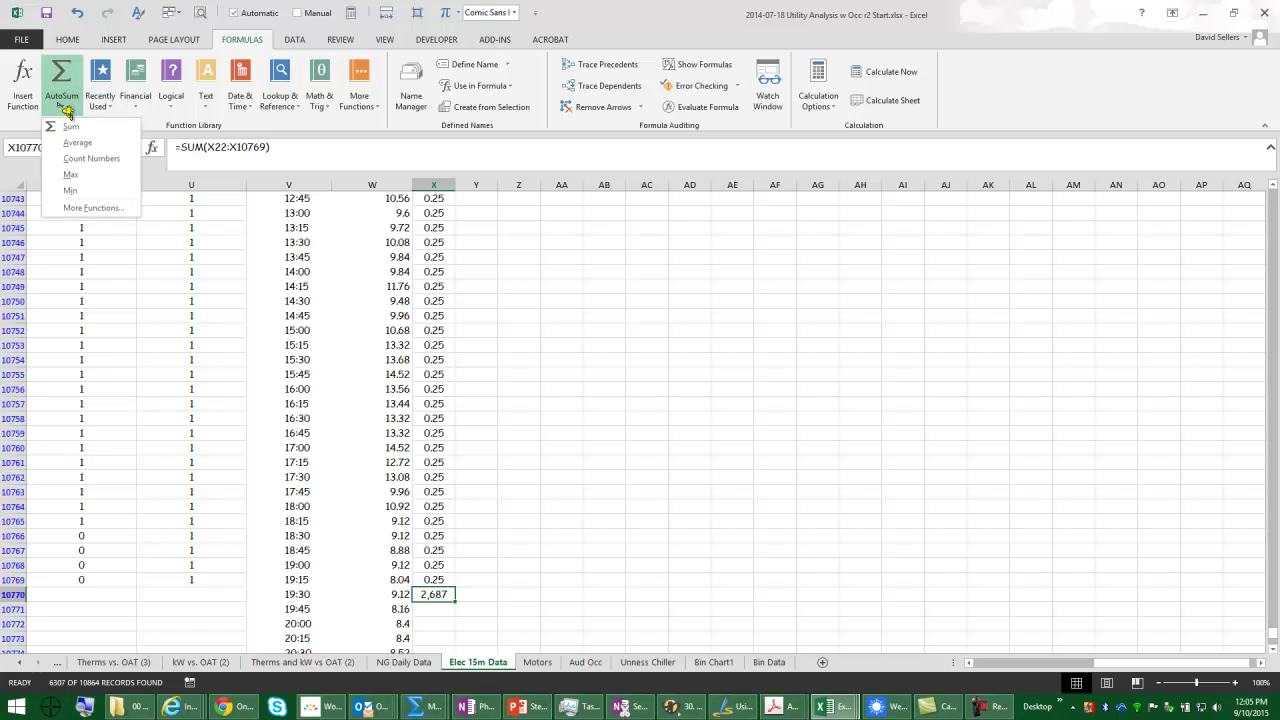
left_click(86, 208)
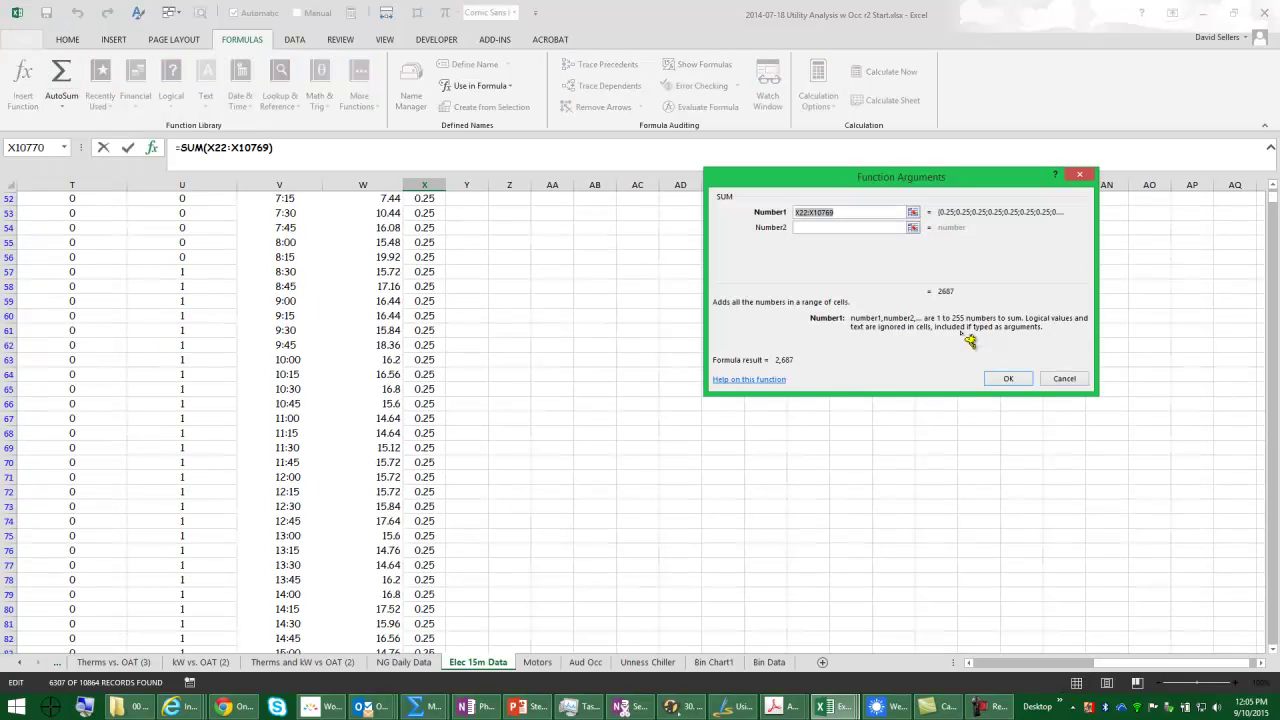
left_click(760, 381)
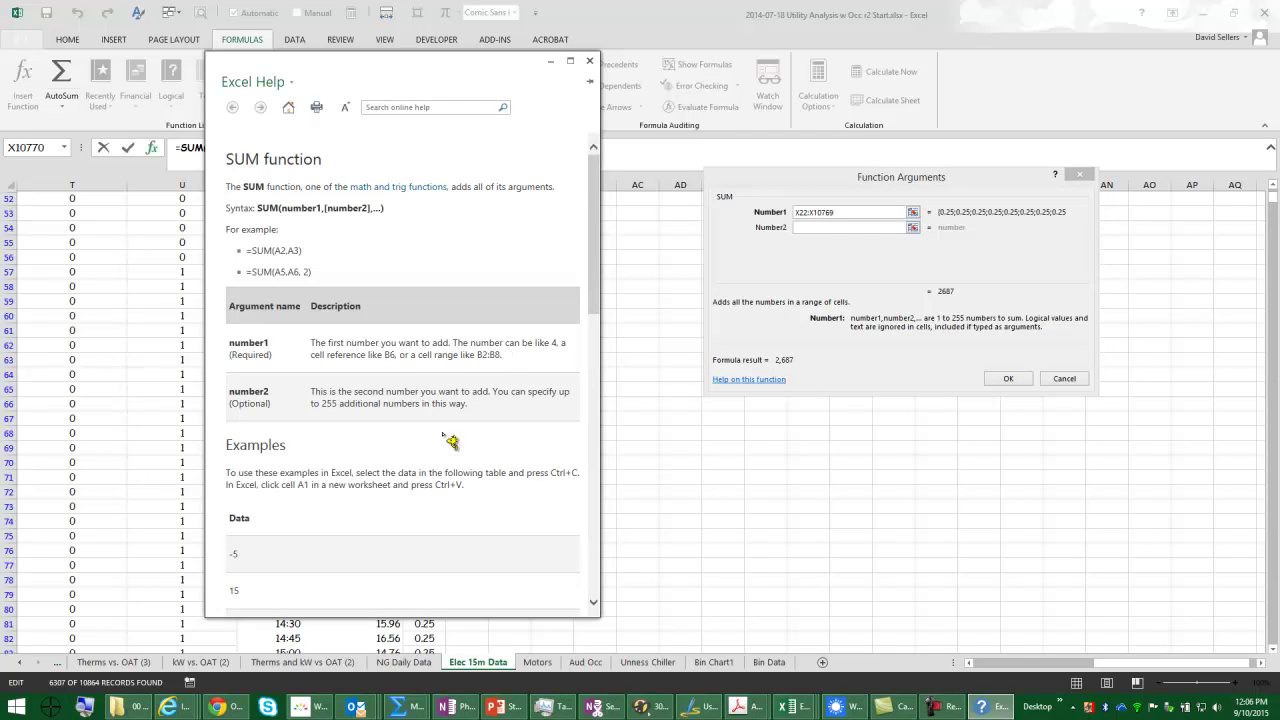
scroll(420, 467, "down", 15)
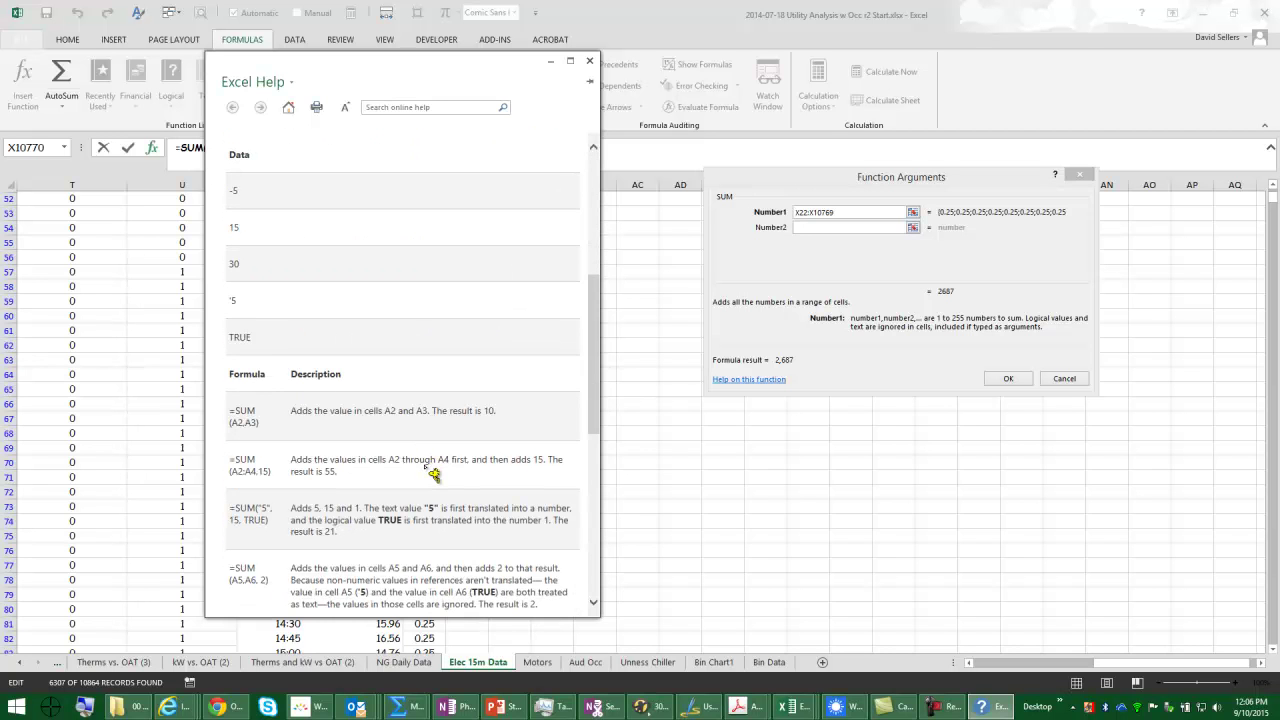
scroll(435, 476, "up", 15)
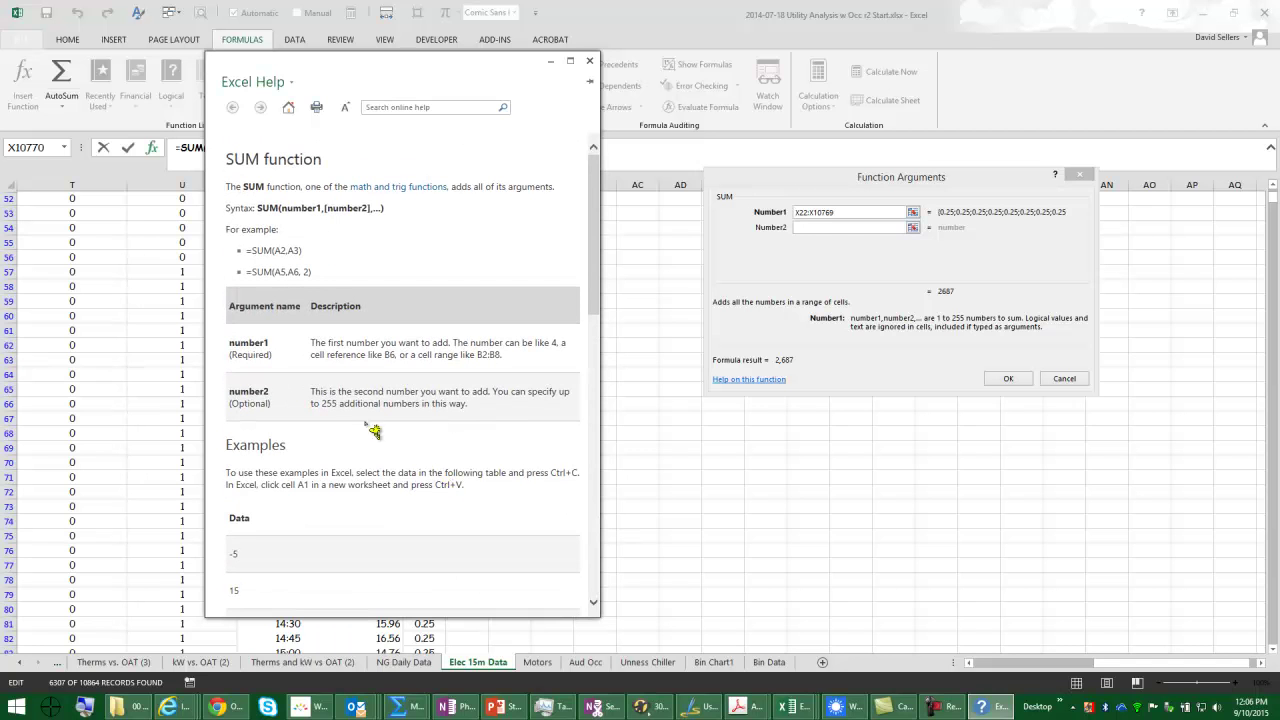
left_click(589, 61)
left_click(1064, 378)
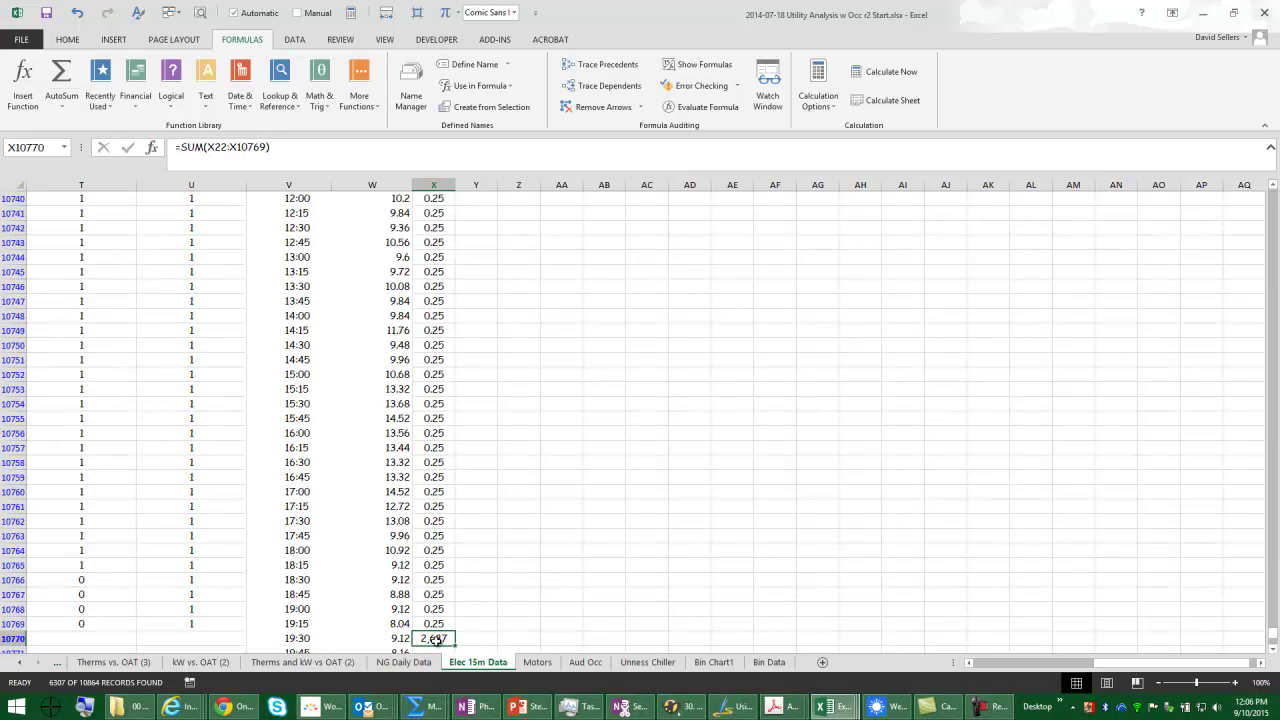
Replace the SUM formula in X10770 with =SUBTOTAL(9,X22:X10769).
left_click(62, 109)
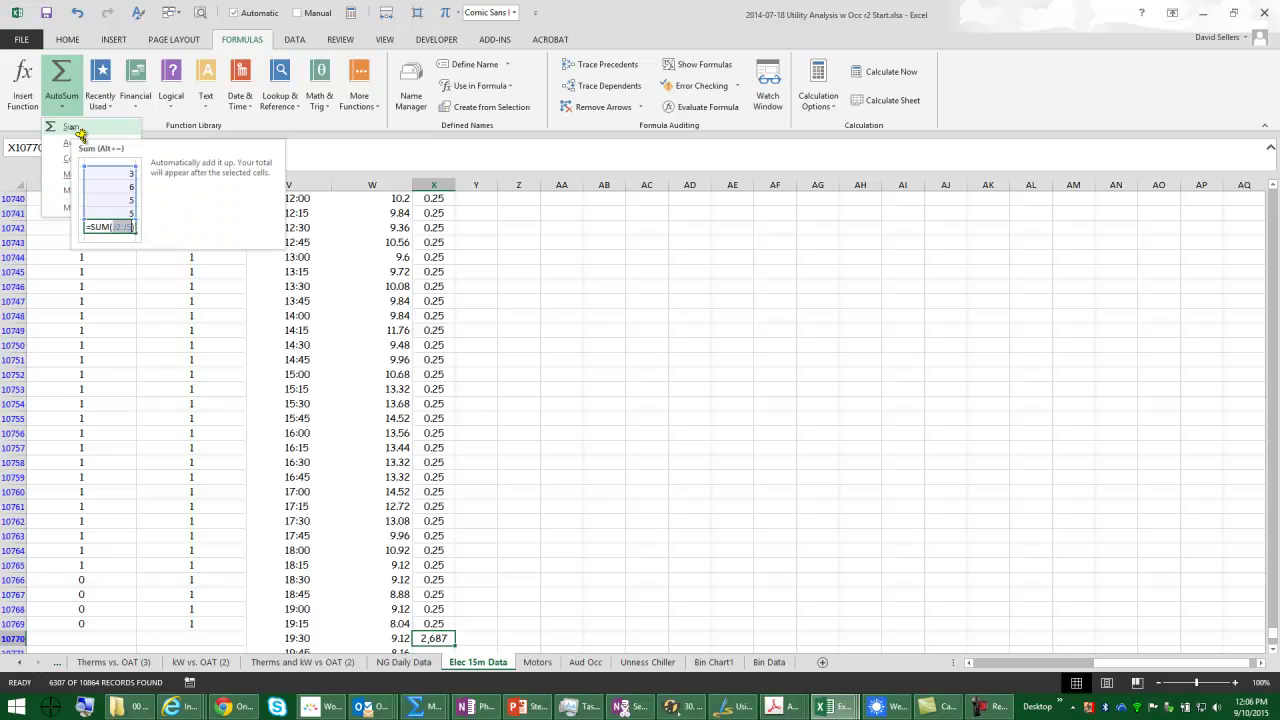
left_click(78, 131)
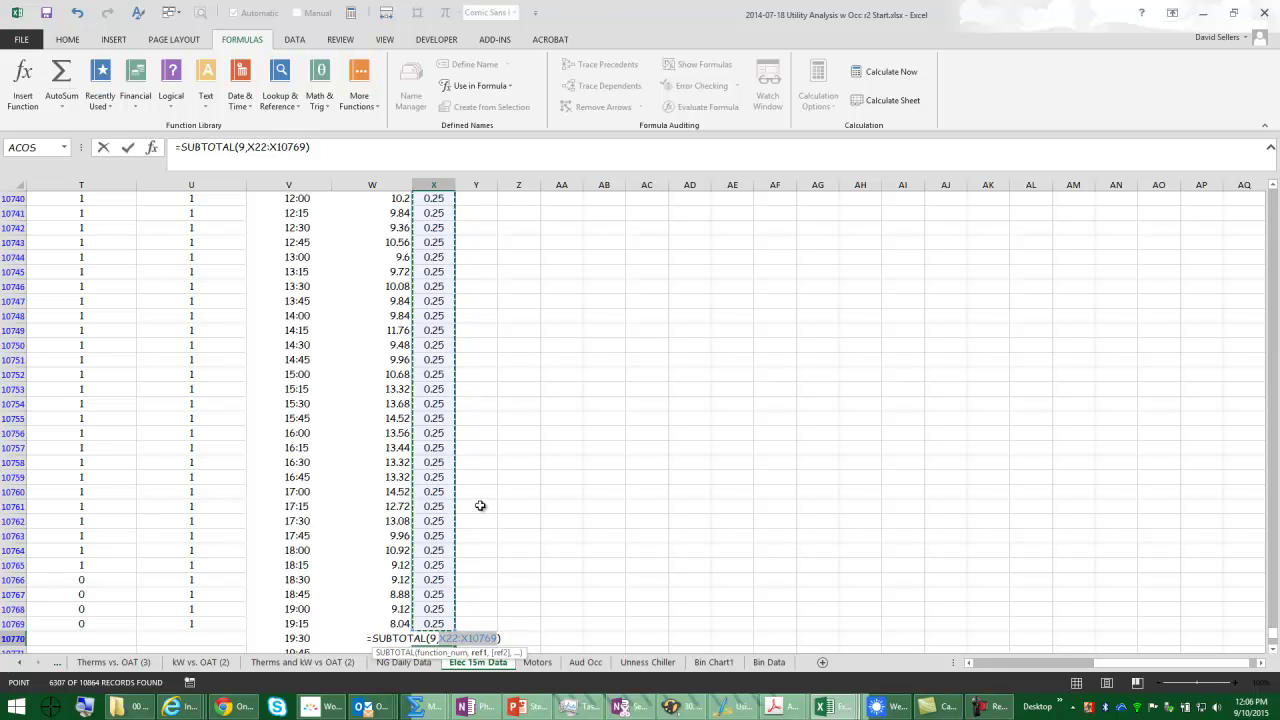
key("Return")
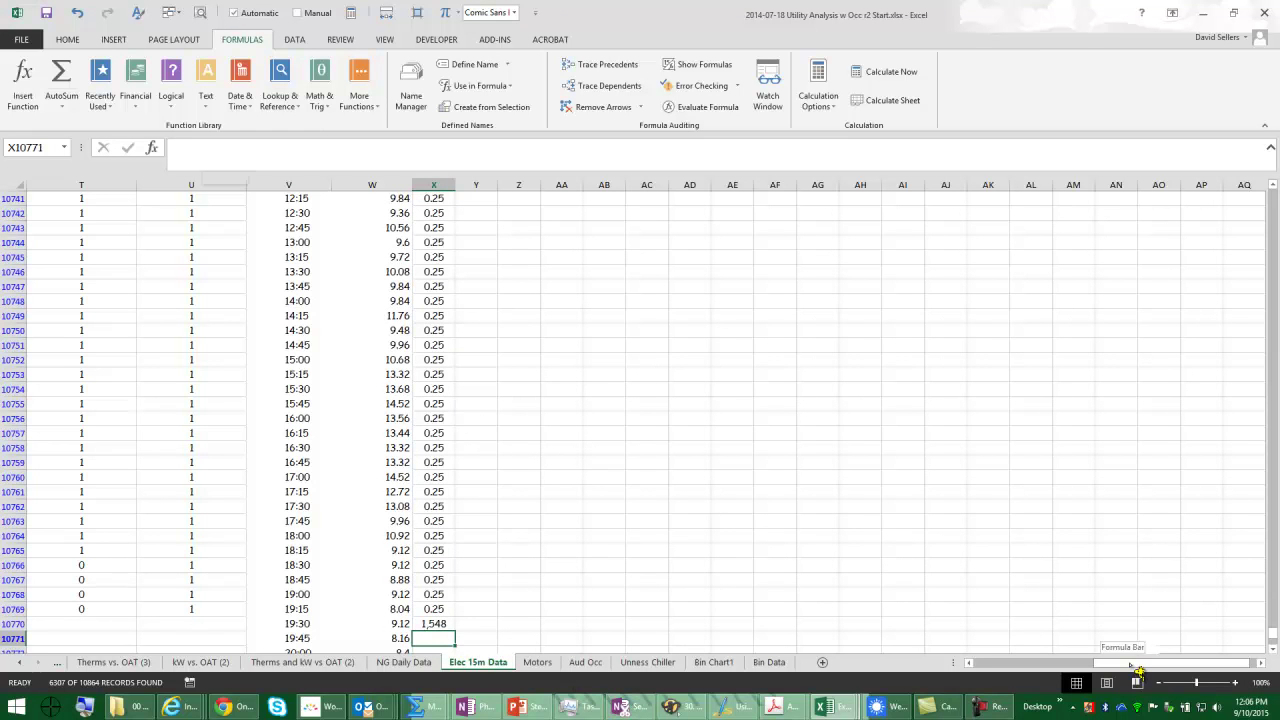
Review the hours, consumption and cost values in the summary above the data table.
left_click_drag(1138, 668, 977, 665)
scroll(724, 607, "up", 8)
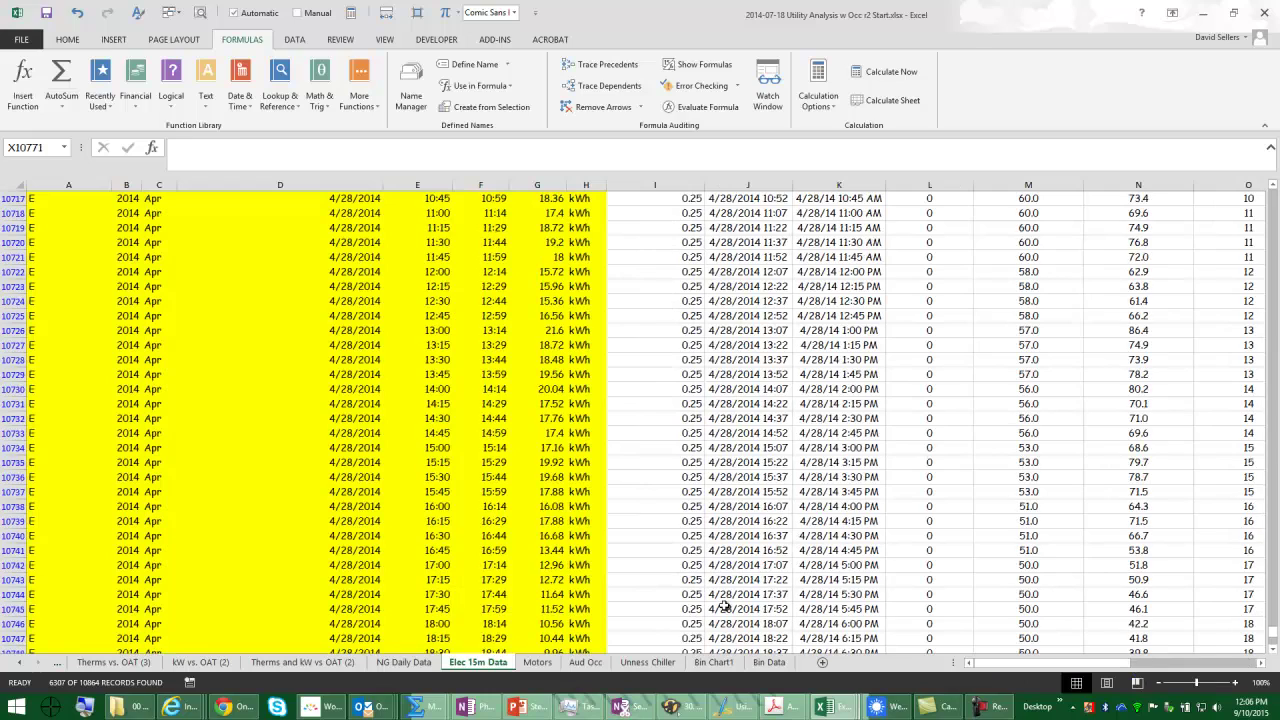
left_click(724, 607)
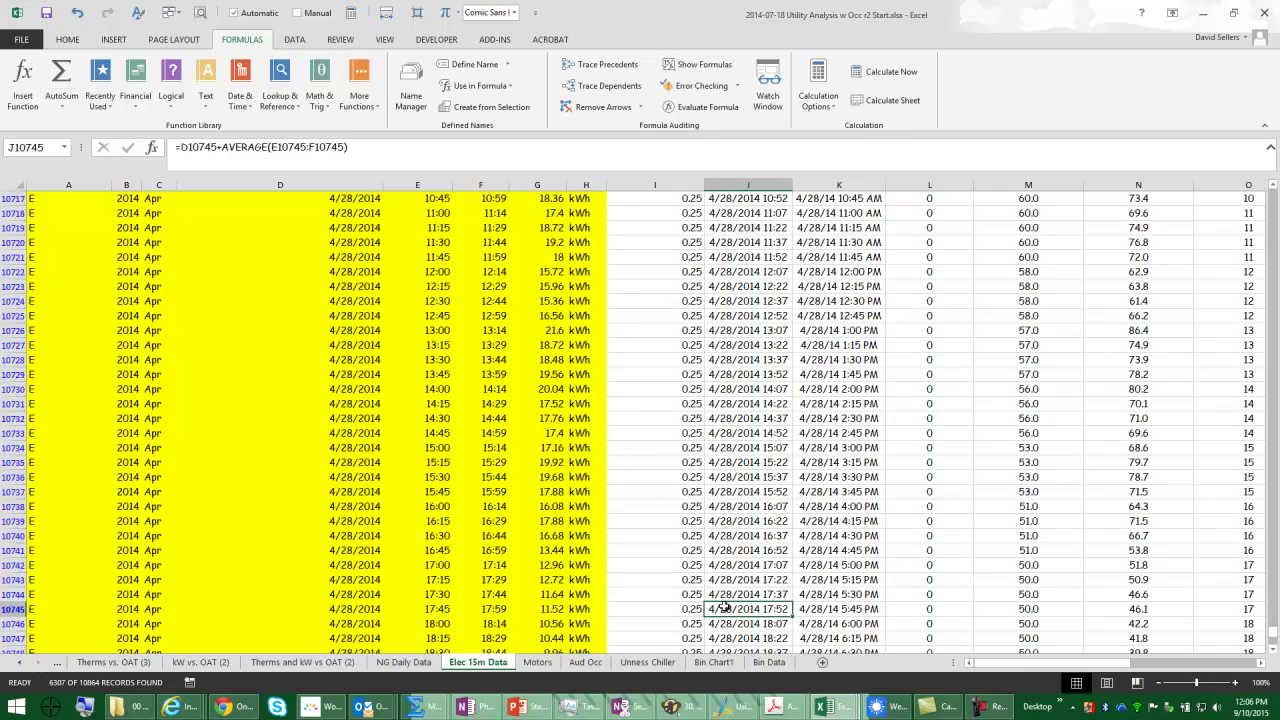
key("ctrl+Up")
key("ctrl+Up")
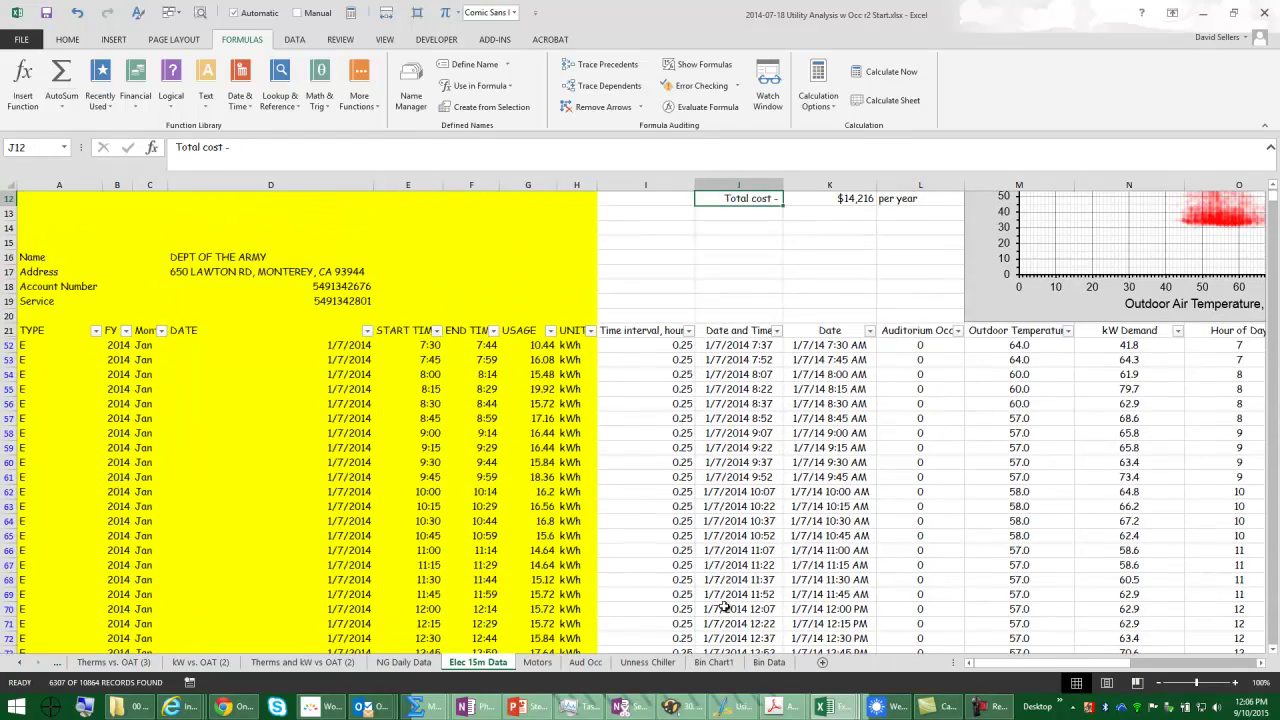
key("Up")
key("Up")
key("Up")
key("Up")
key("Up")
key("Up")
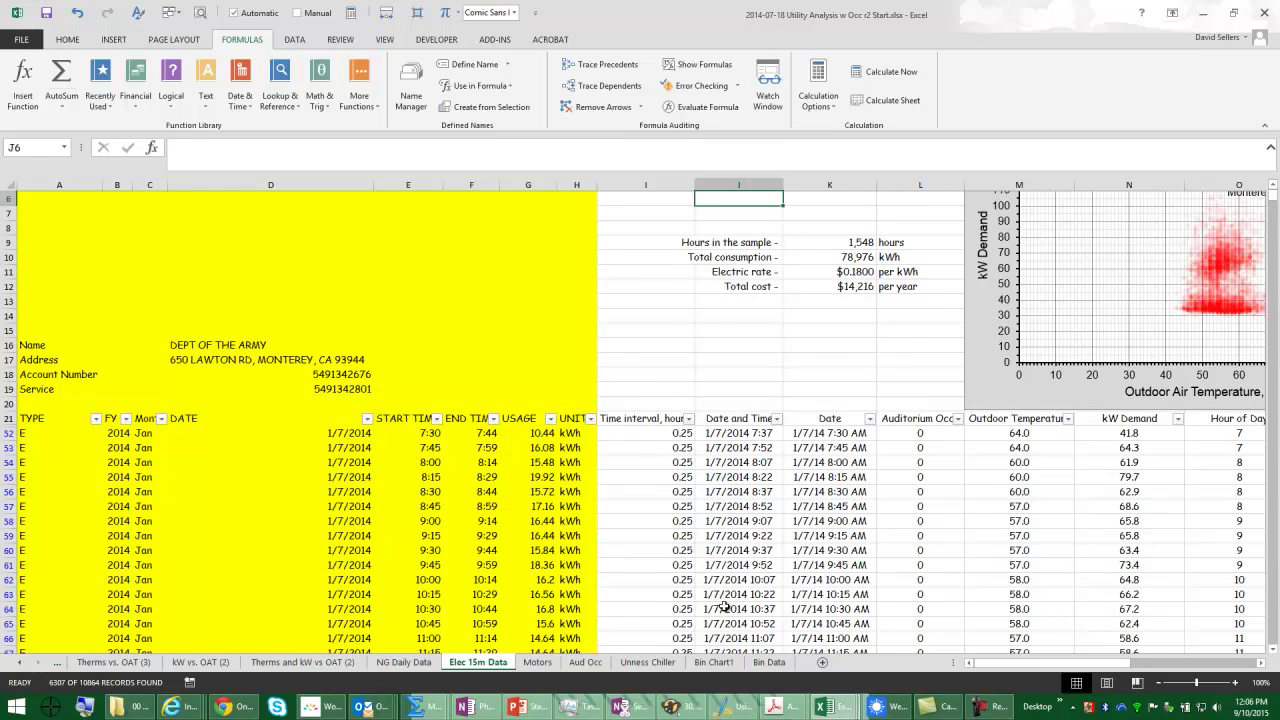
scroll(724, 607, "up", 2)
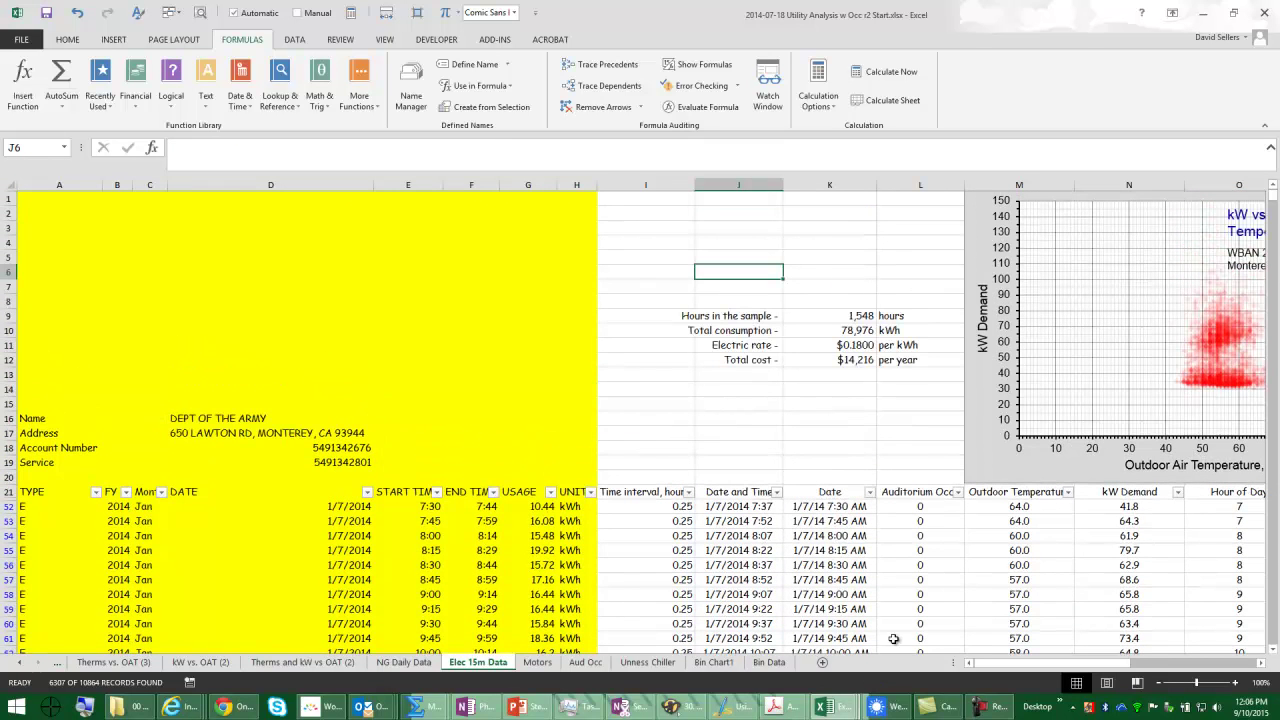
Remove the filter from the kW > 30 column so all rows are included again.
left_click(1261, 663)
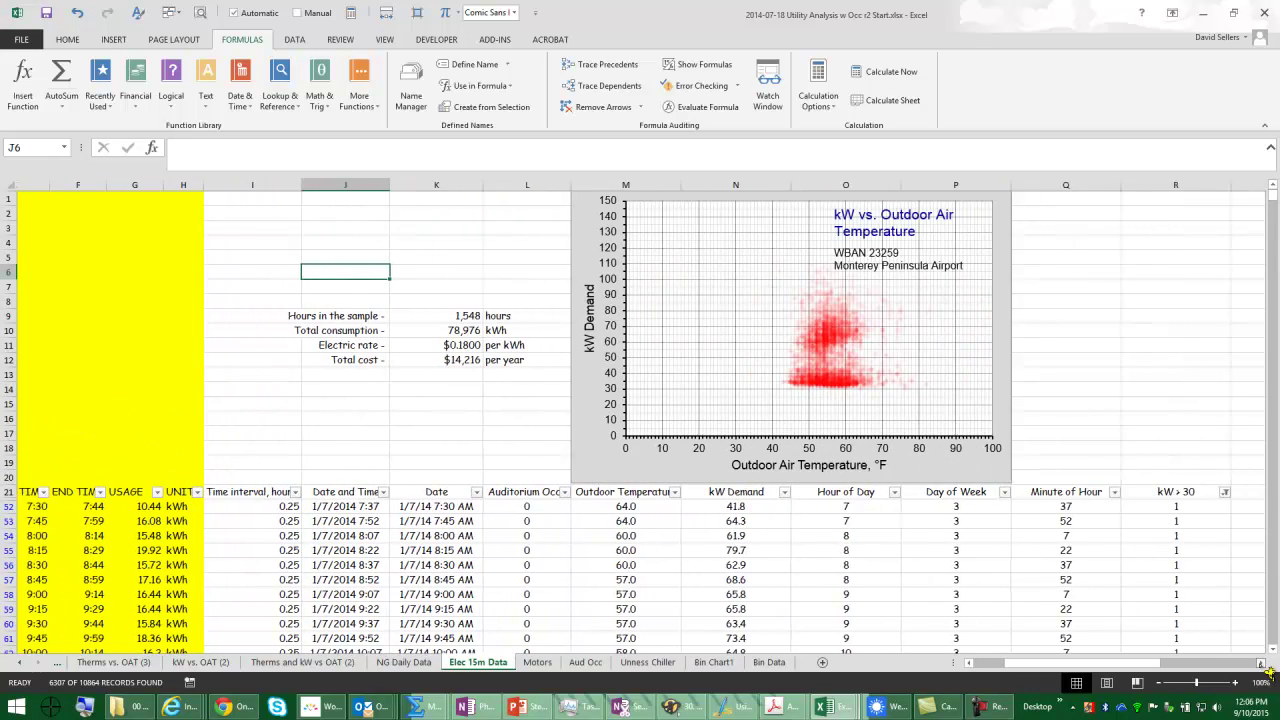
left_click(1192, 492)
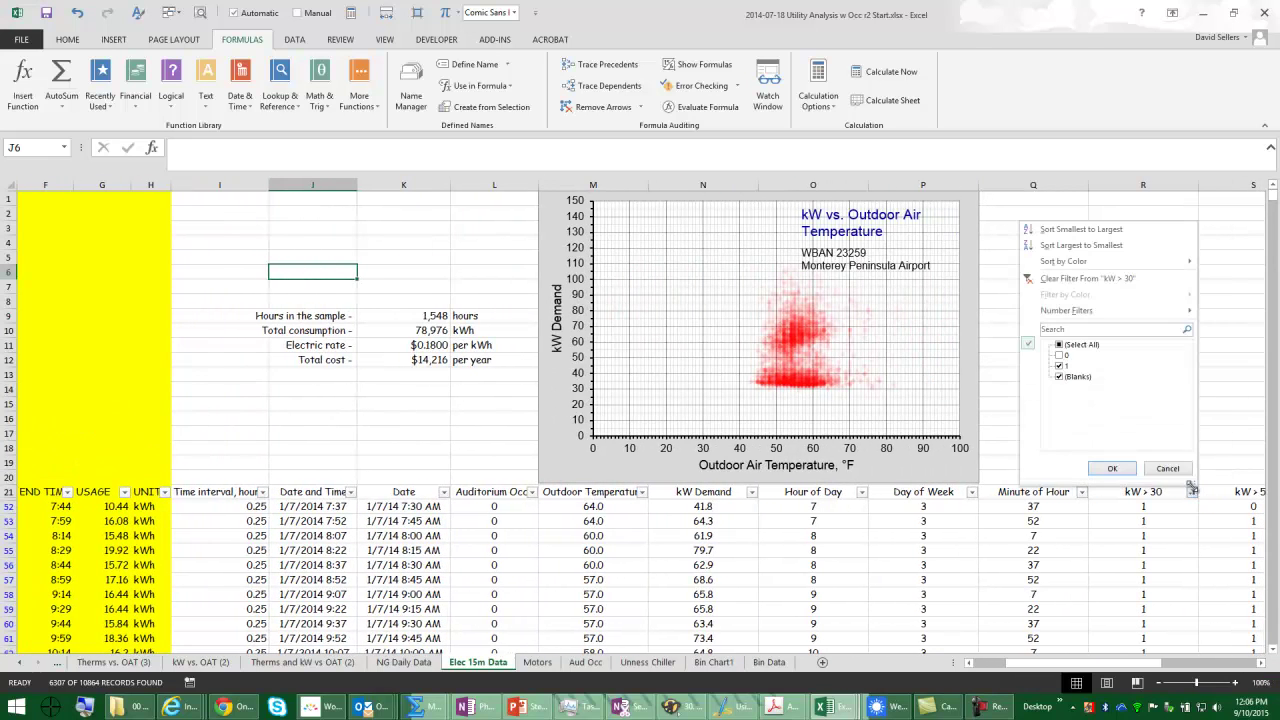
left_click(1062, 365)
left_click(1112, 468)
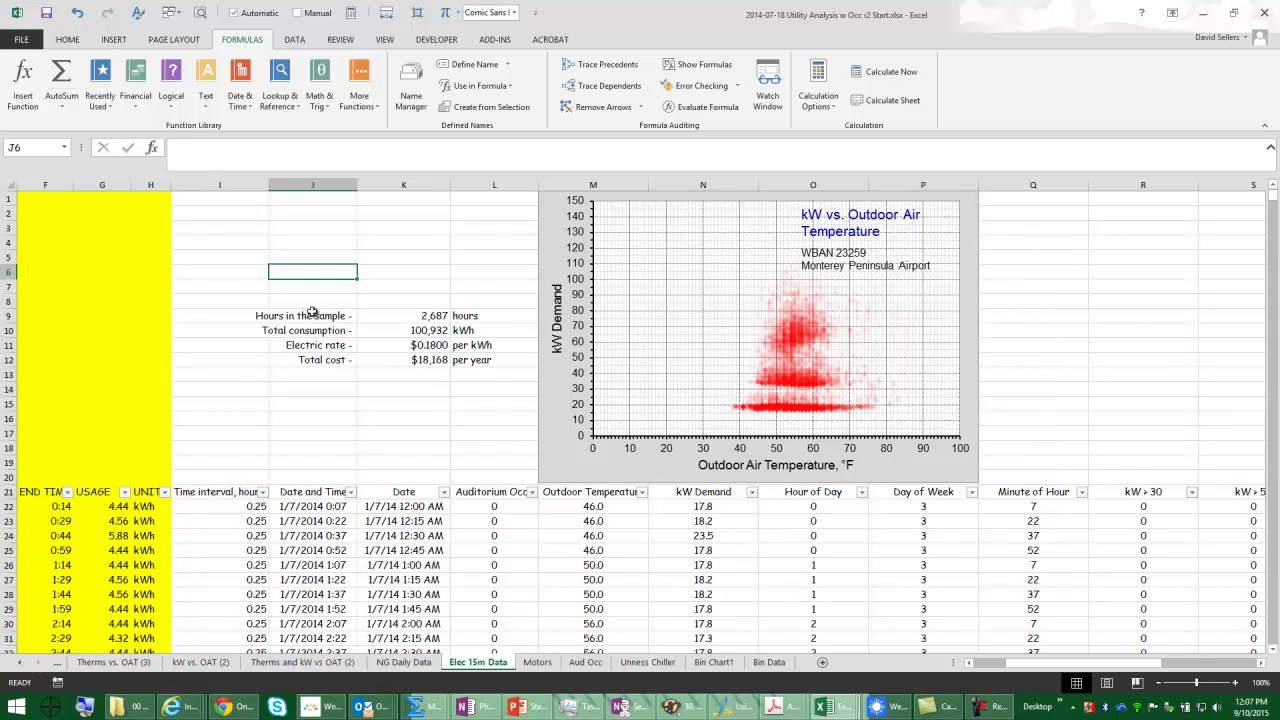
Copy the "Hours in the sample" row J9:L9 into the row above, starting at J8.
left_click_drag(333, 316, 473, 316)
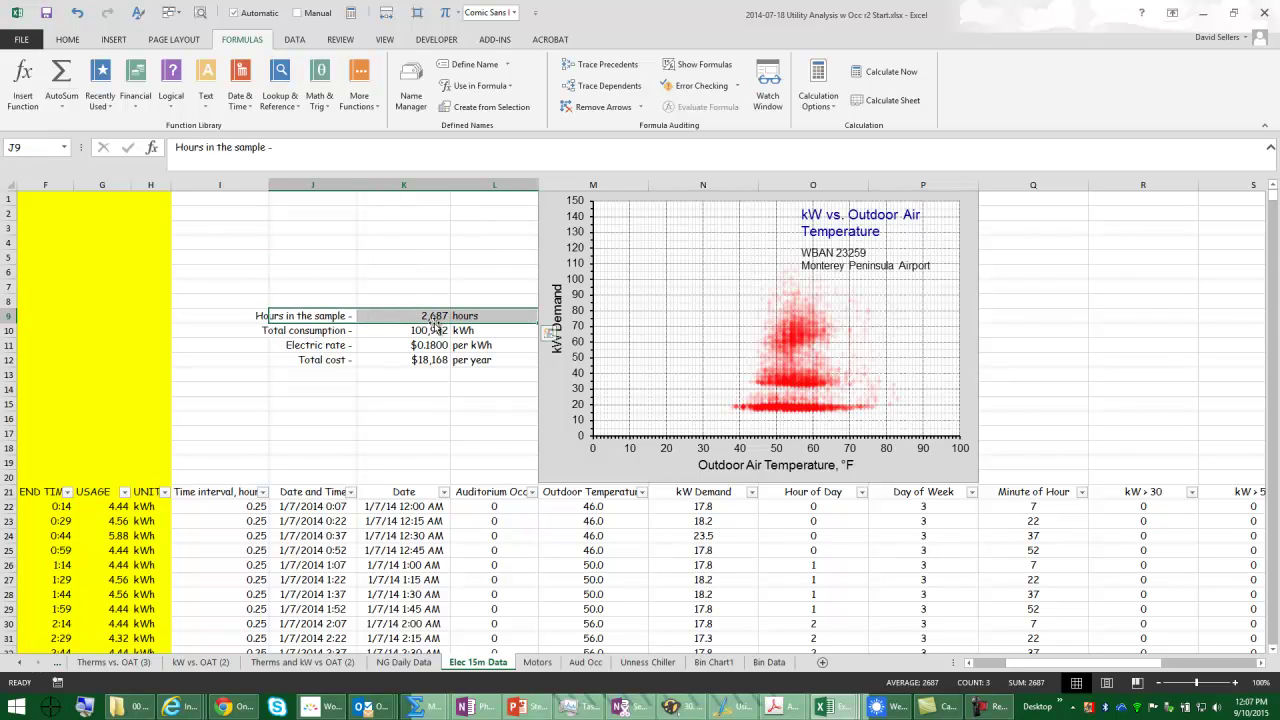
key("ctrl+c")
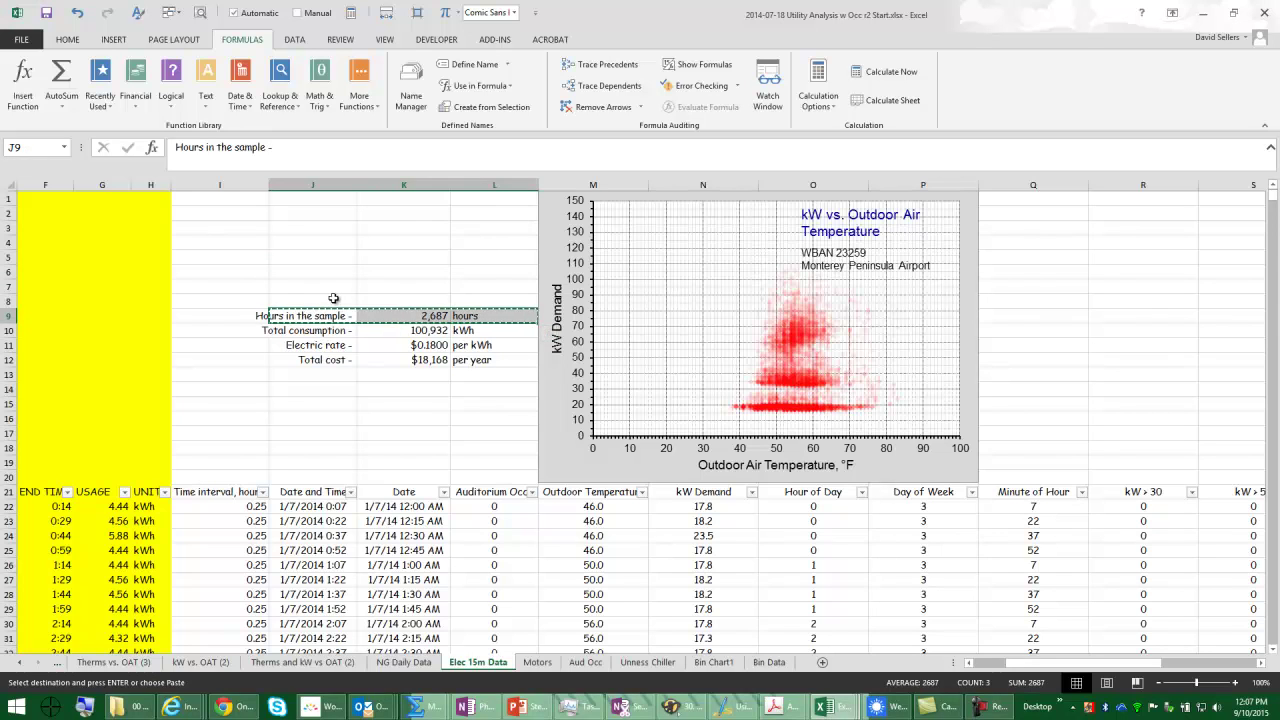
left_click(334, 300)
key("ctrl+v")
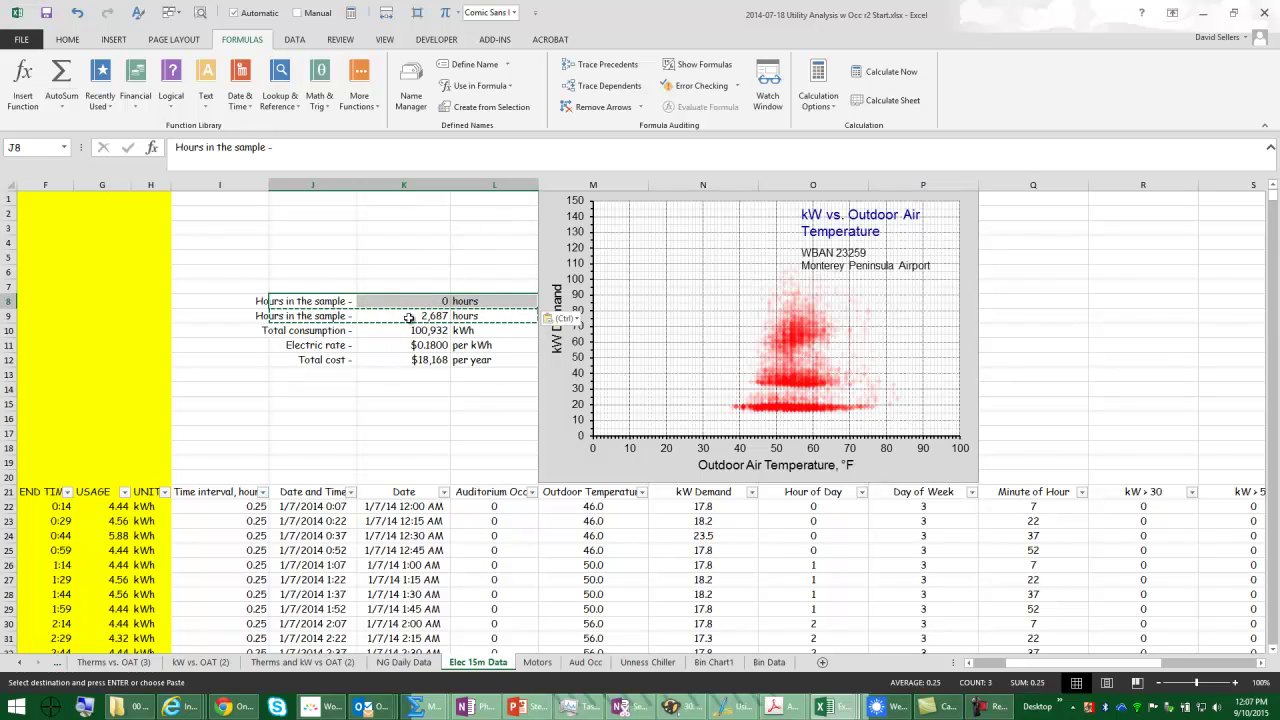
Paste the hours total from K9 into K8 as a value only and check the content of K8.
left_click(416, 316)
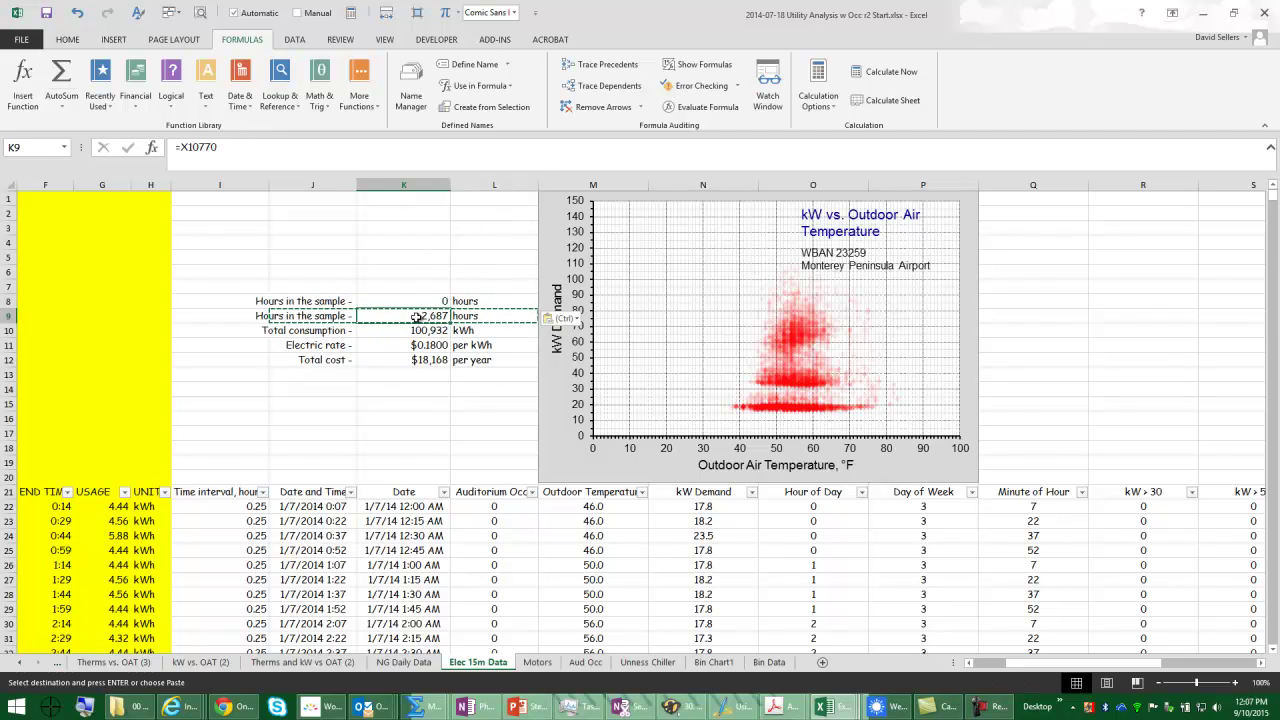
left_click(409, 331)
left_click(409, 317)
key("ctrl+c")
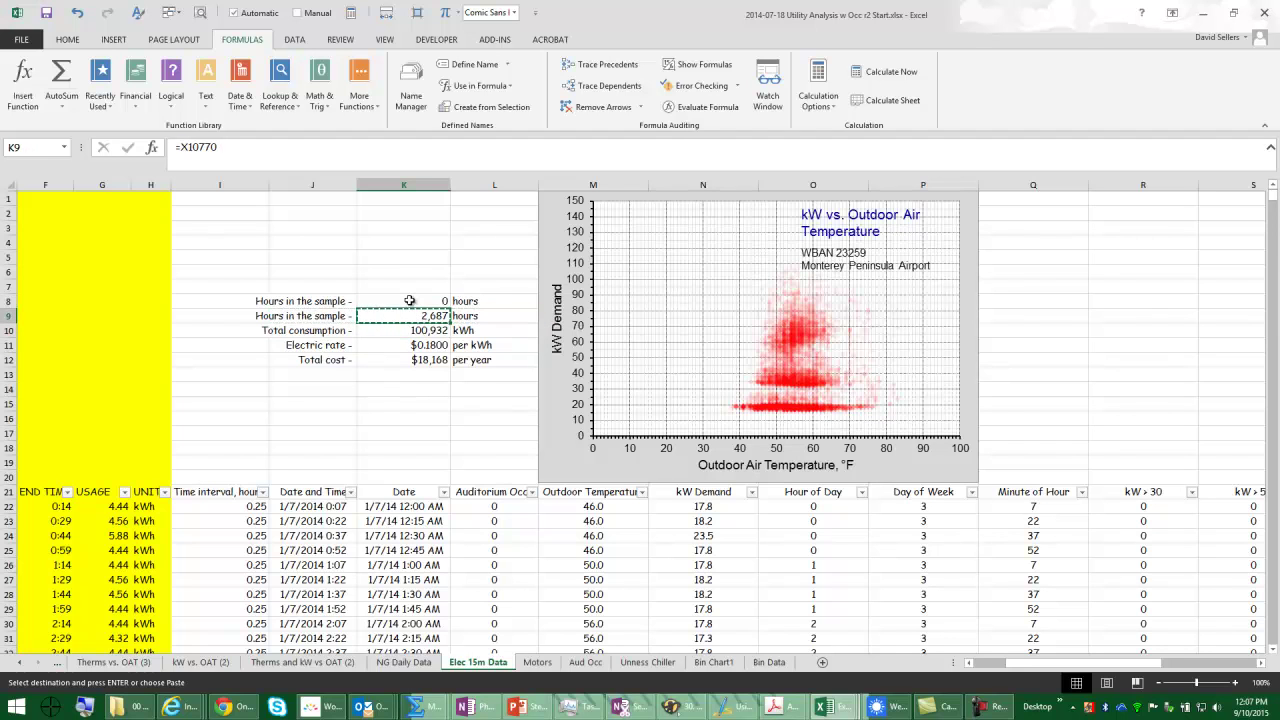
left_click(409, 300)
right_click(409, 300)
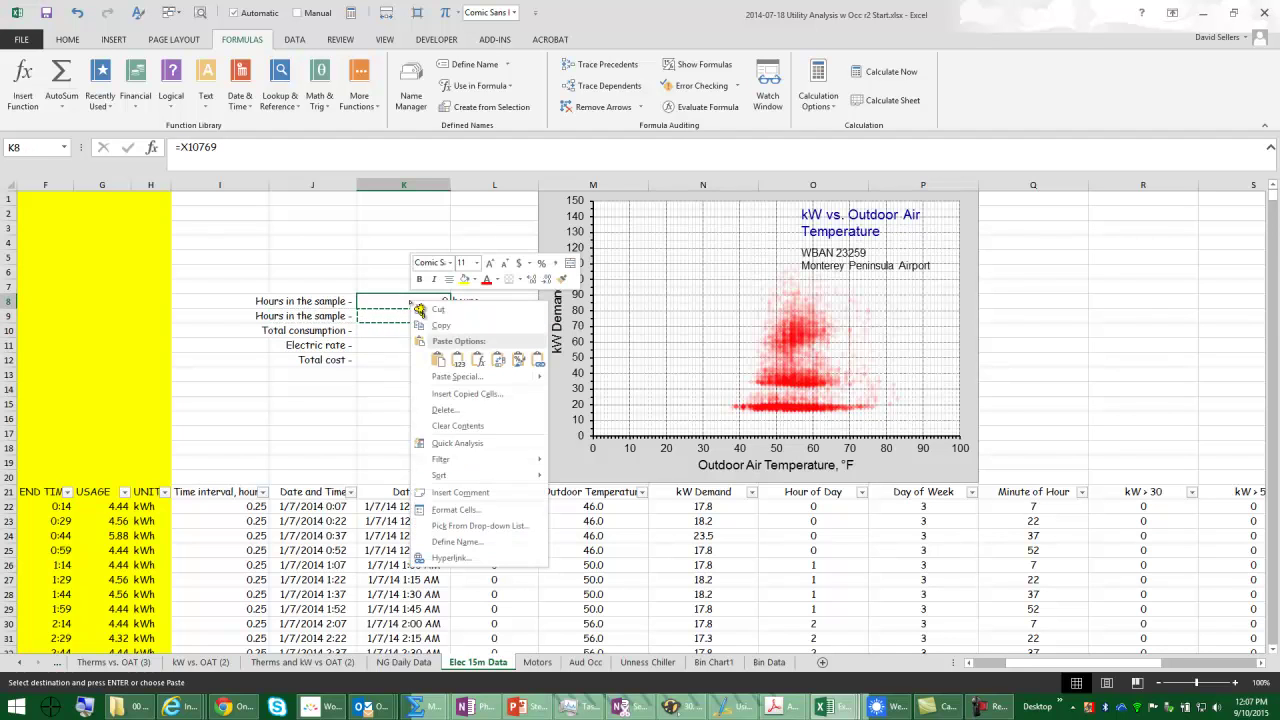
left_click(468, 365)
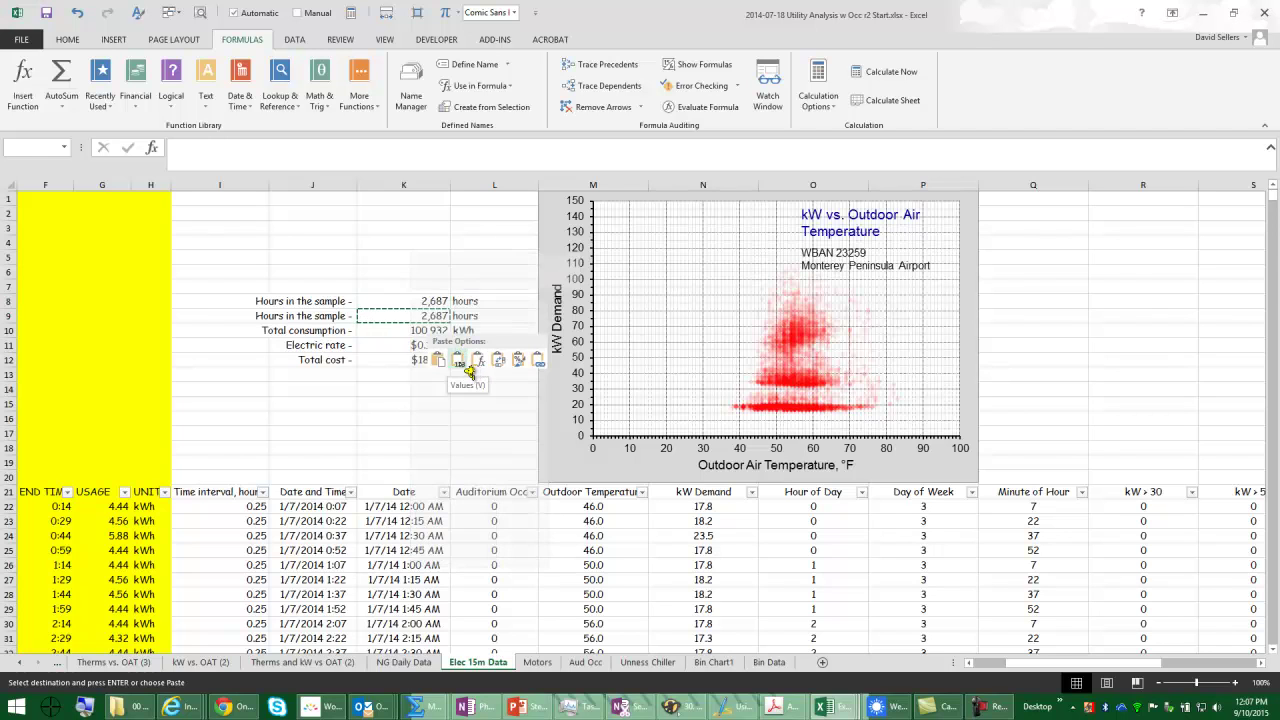
left_click(386, 281)
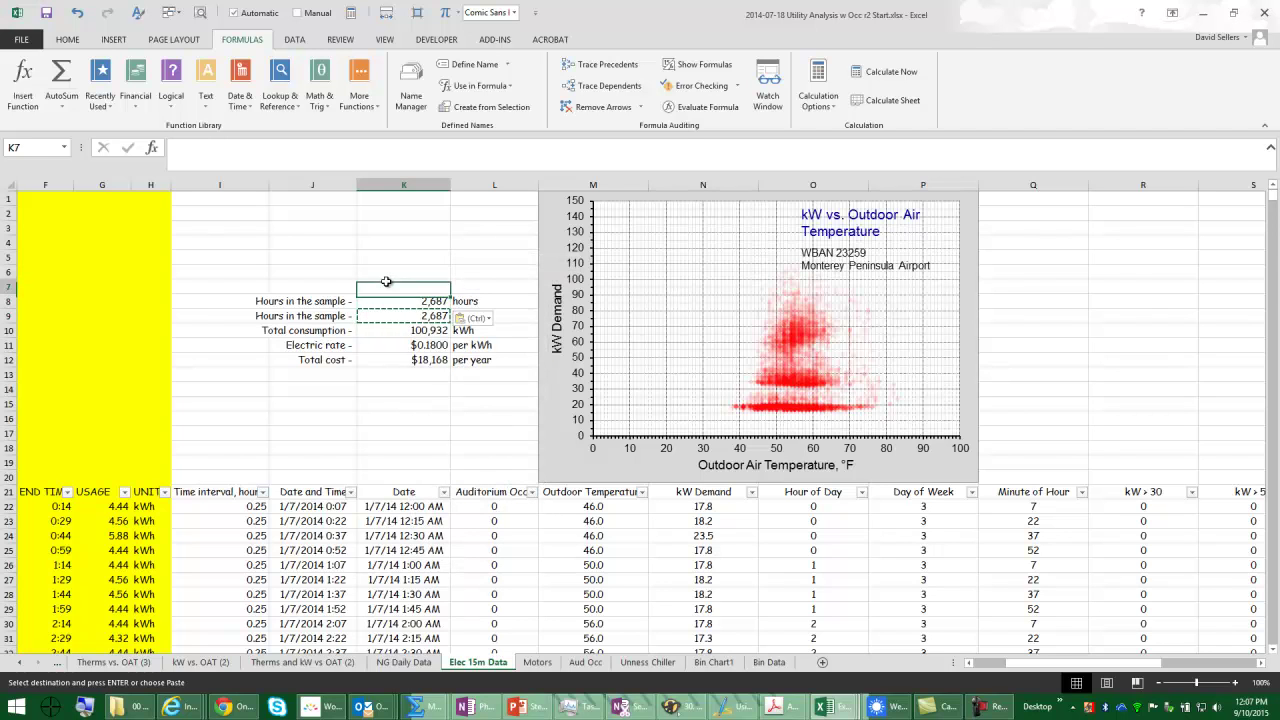
left_click(429, 302)
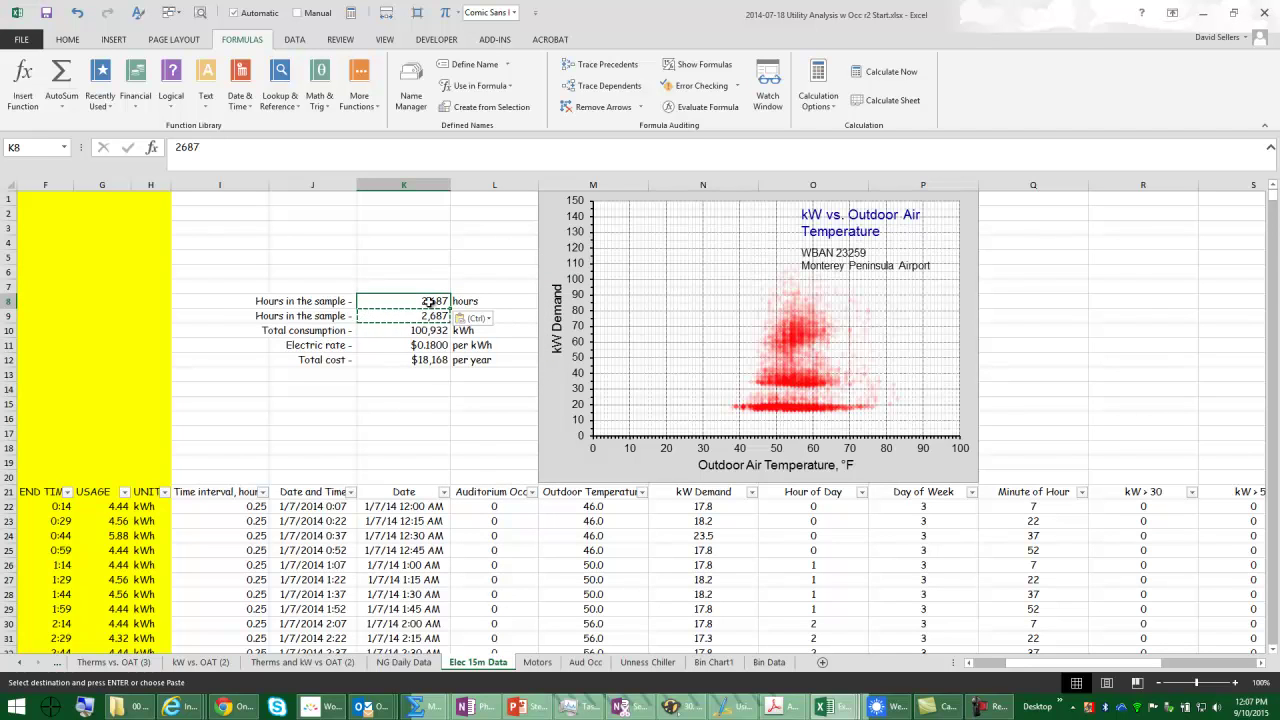
left_click(421, 265)
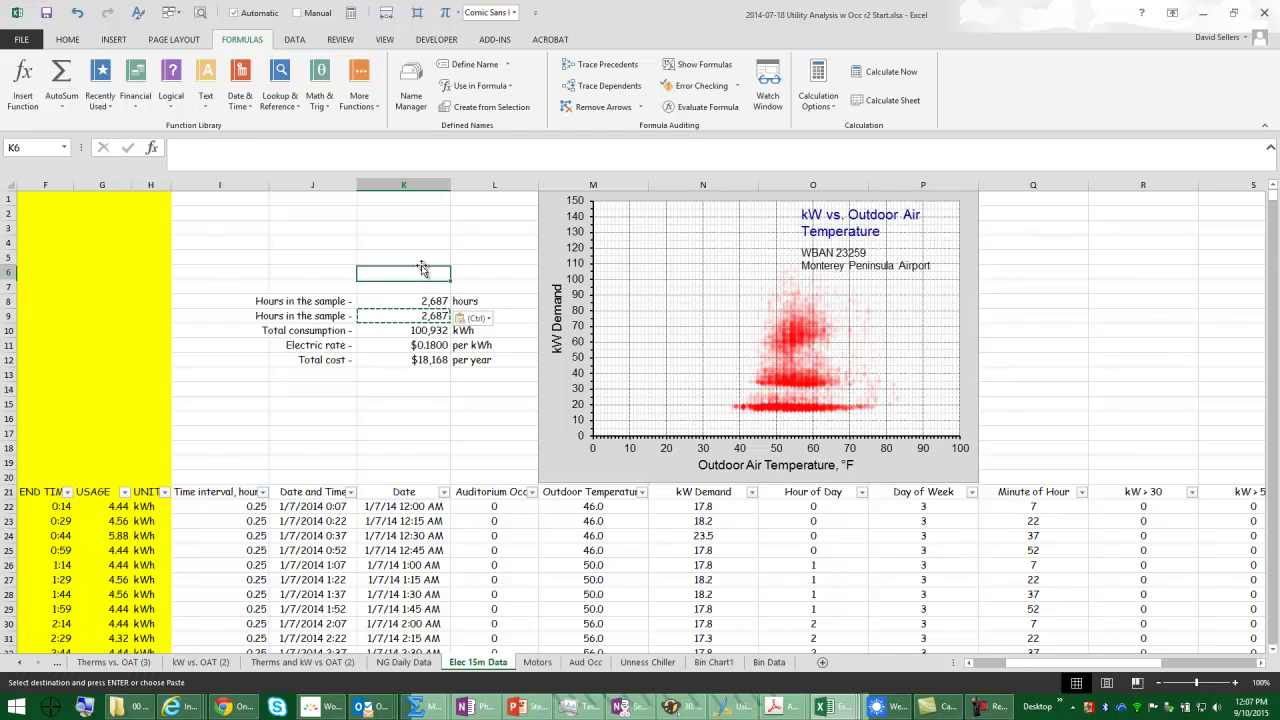
left_click(424, 301)
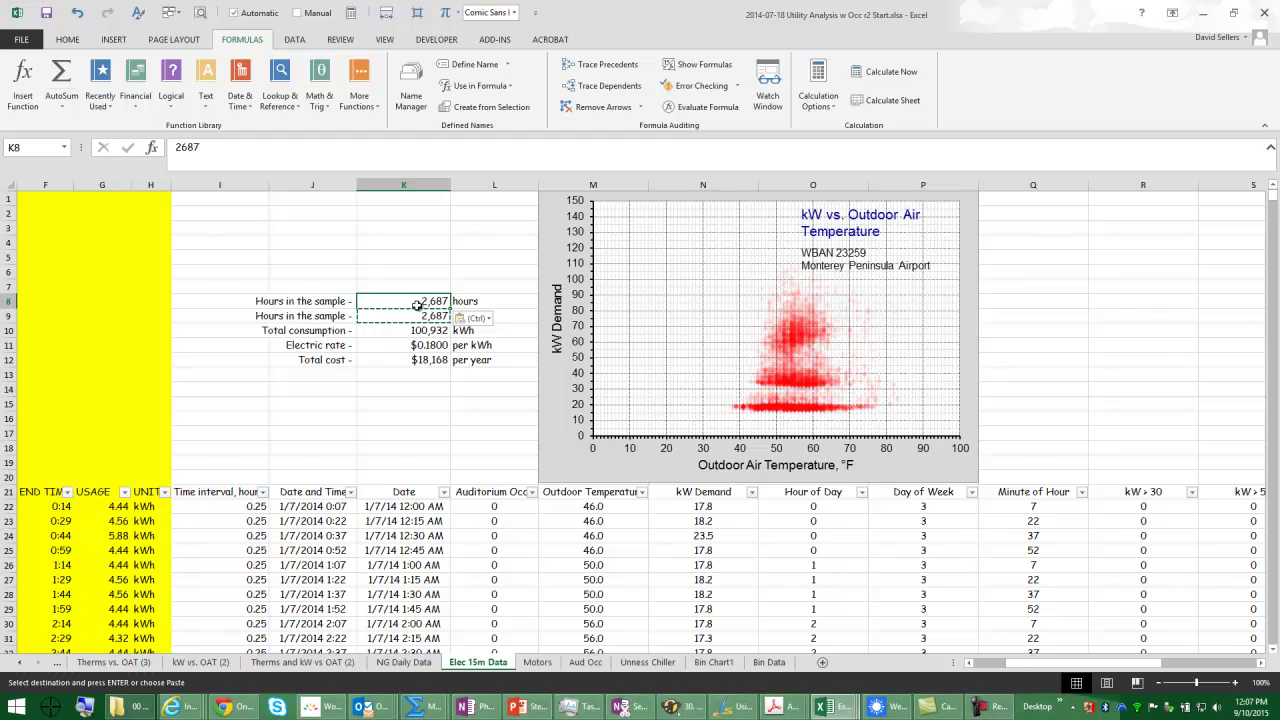
Change the label in J9 to "Hours in the filtered set -".
left_click(345, 317)
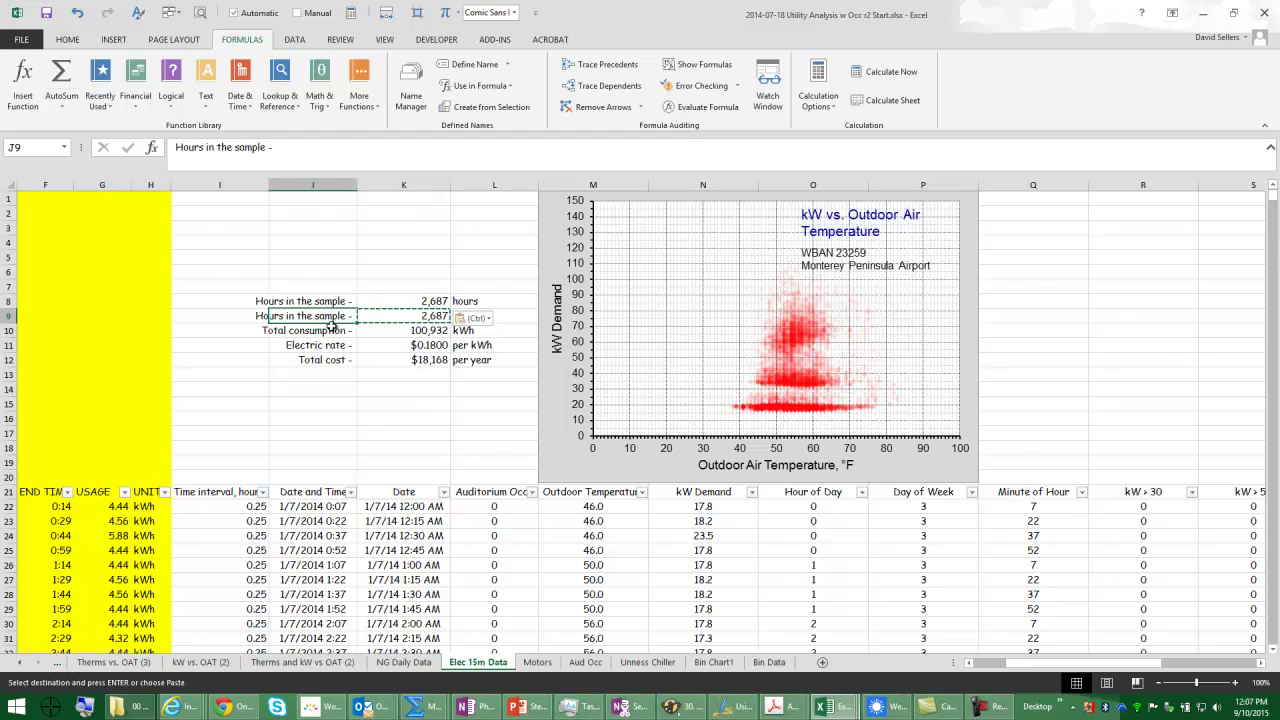
double_click(248, 147)
type("filter")
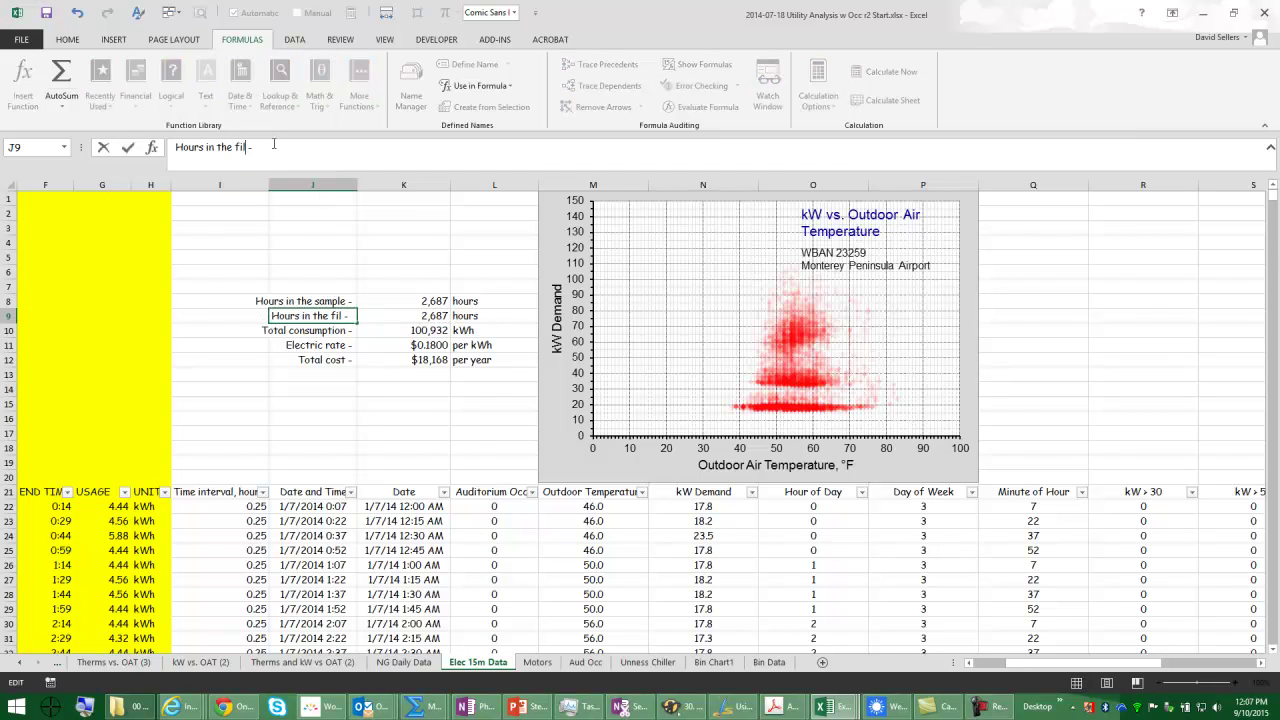
type("ed set")
key("Return")
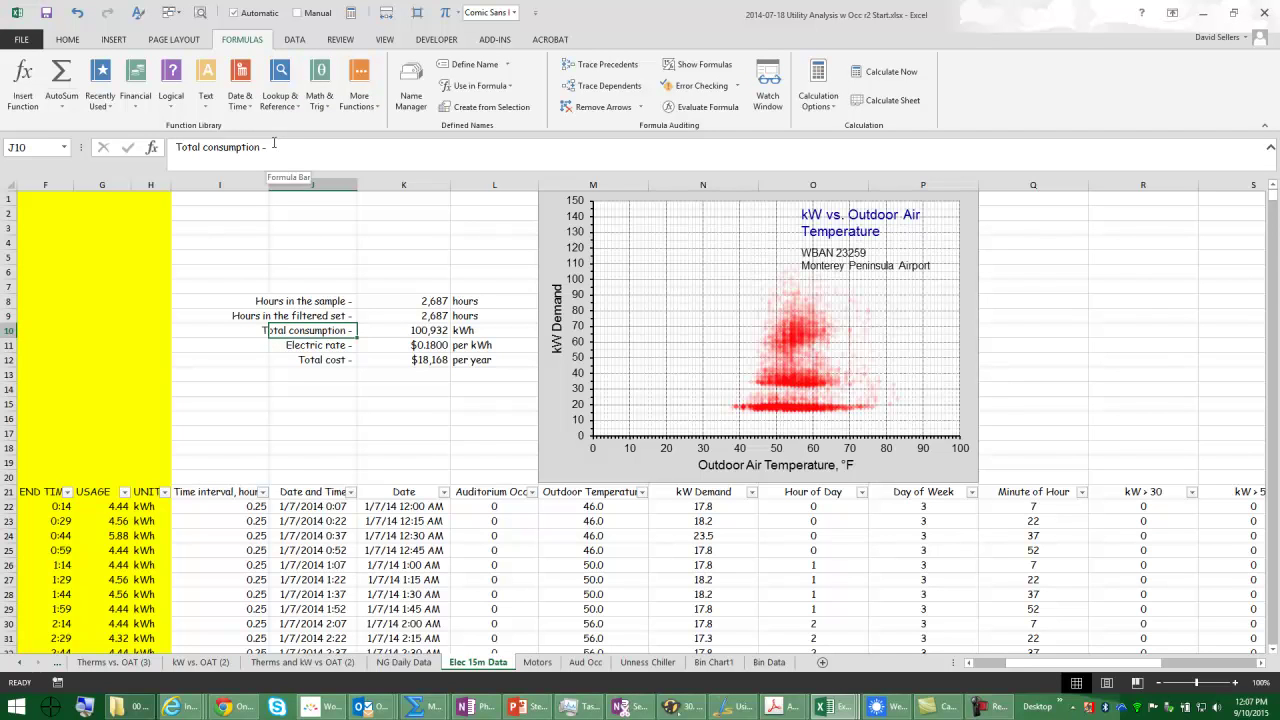
Change the label in J10 to "Total consumption in the filtered set -".
left_click(260, 147)
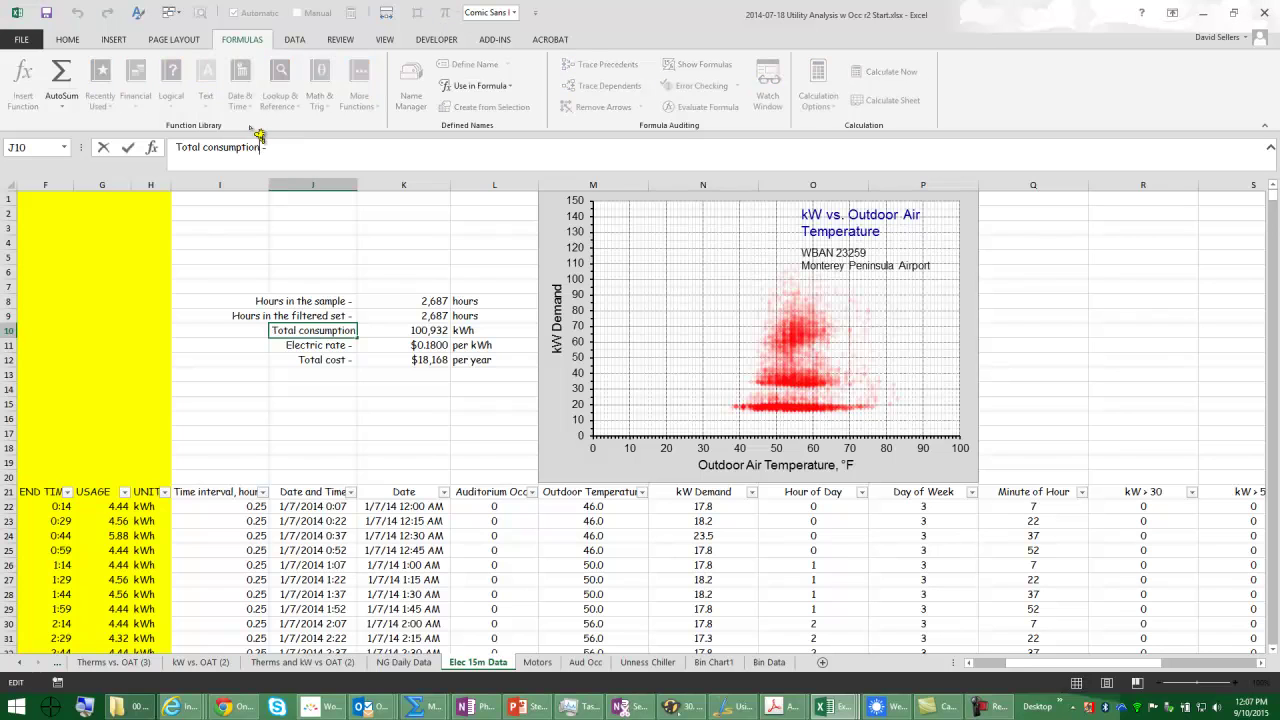
type("i the ")
type("in the filtered set")
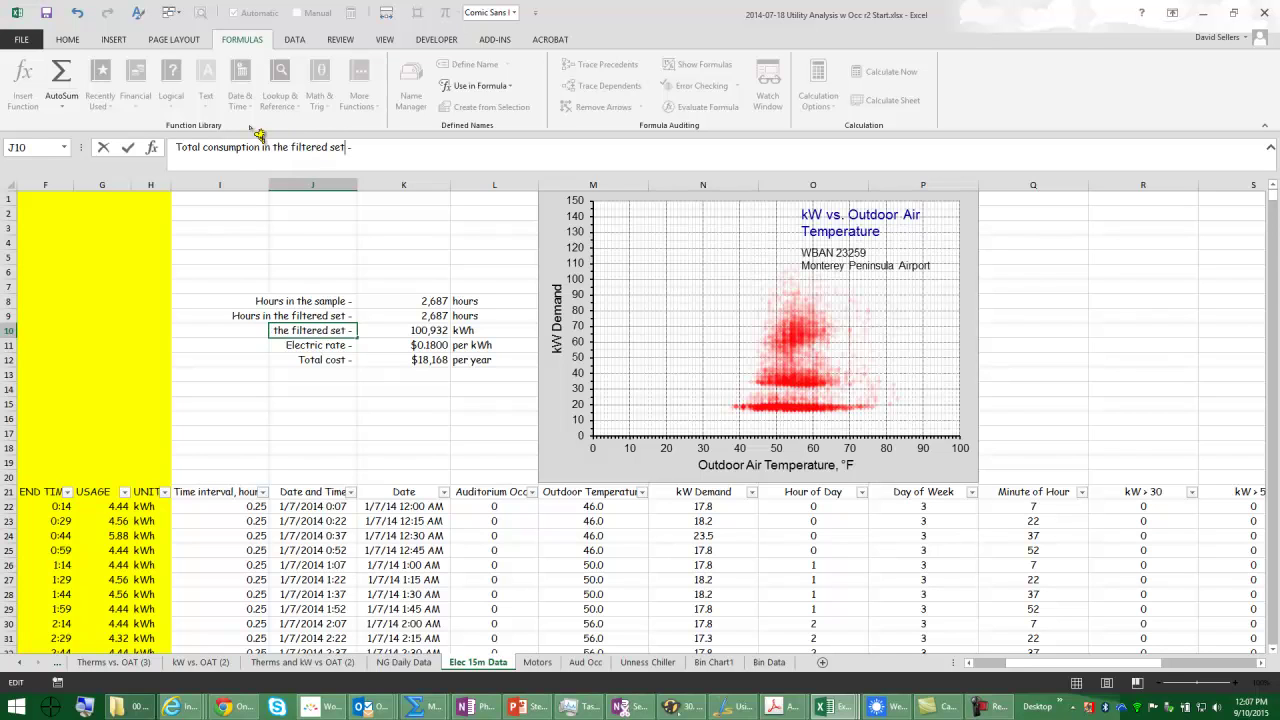
key("Return")
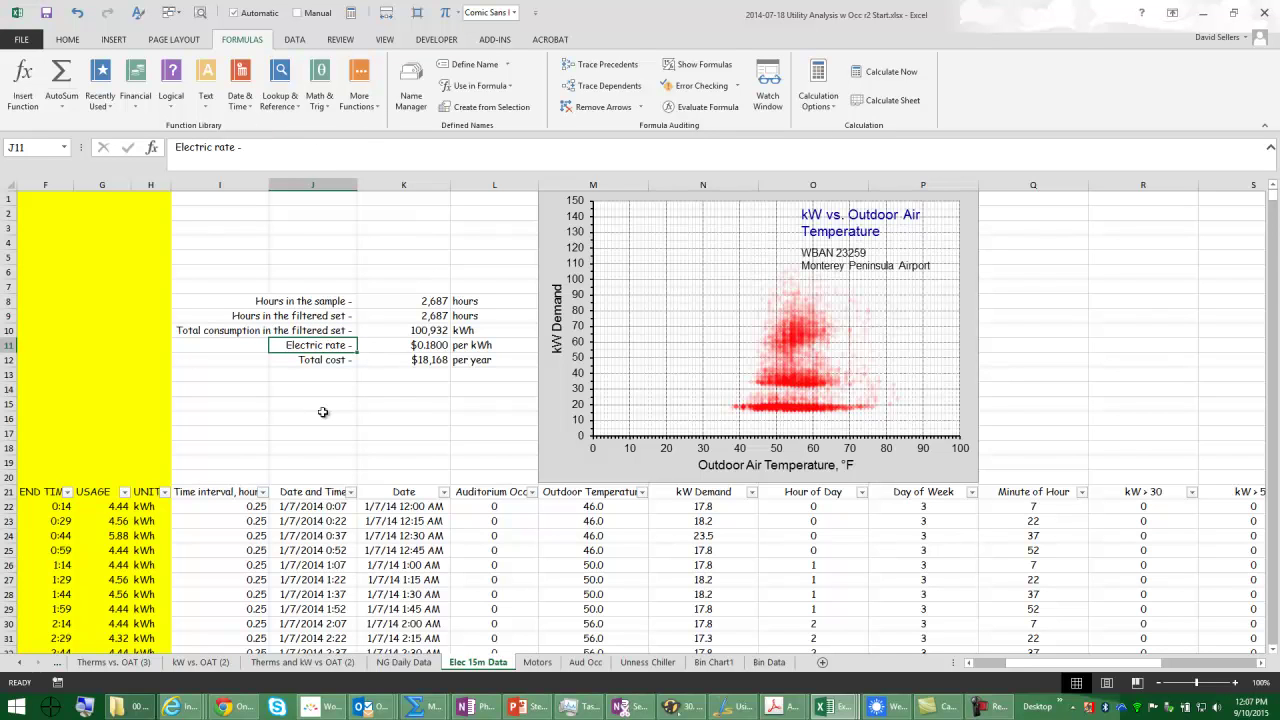
Change the label in J12 to "Total cost in the filtered set -".
left_click(315, 358)
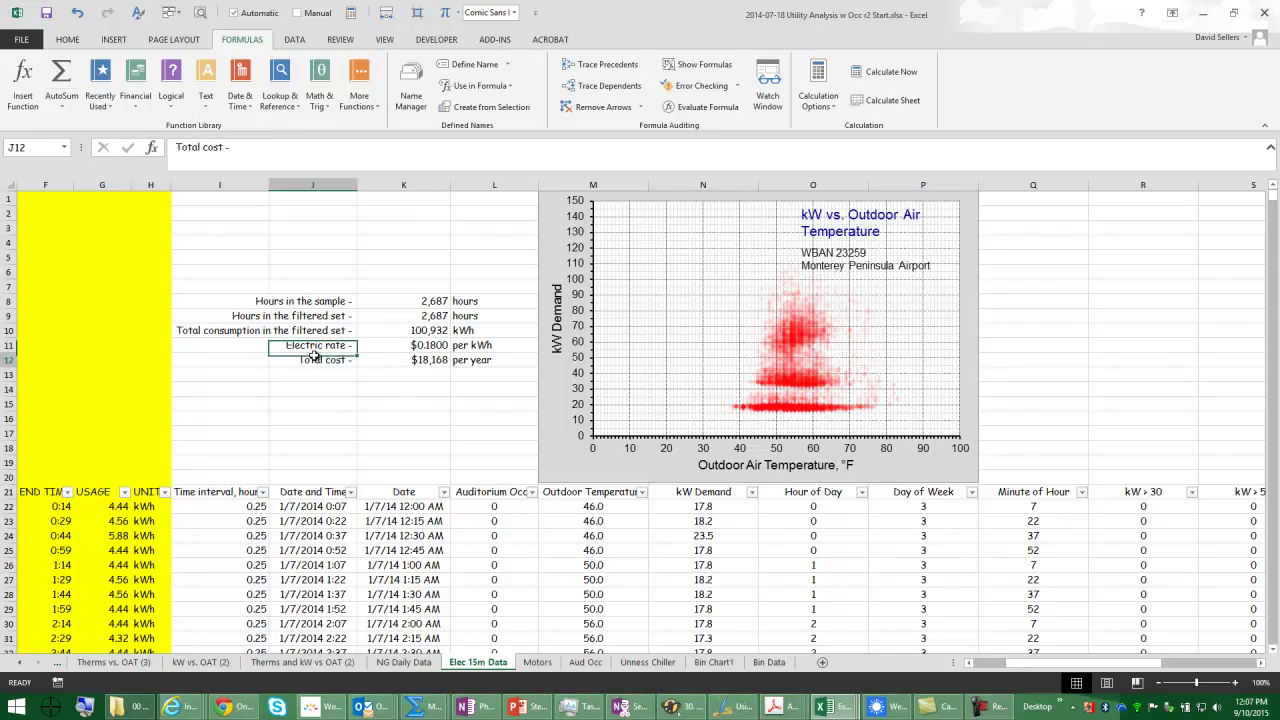
left_click(225, 147)
type("in")
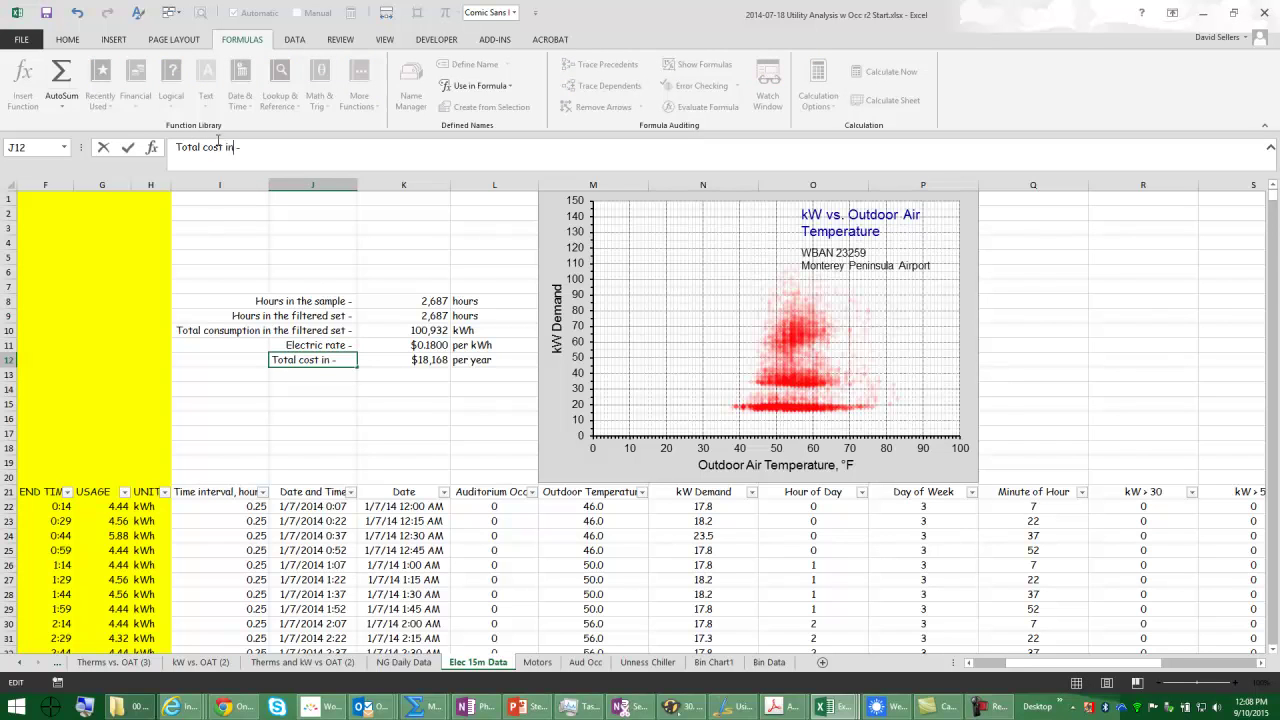
type(" the filtered set")
key("Return")
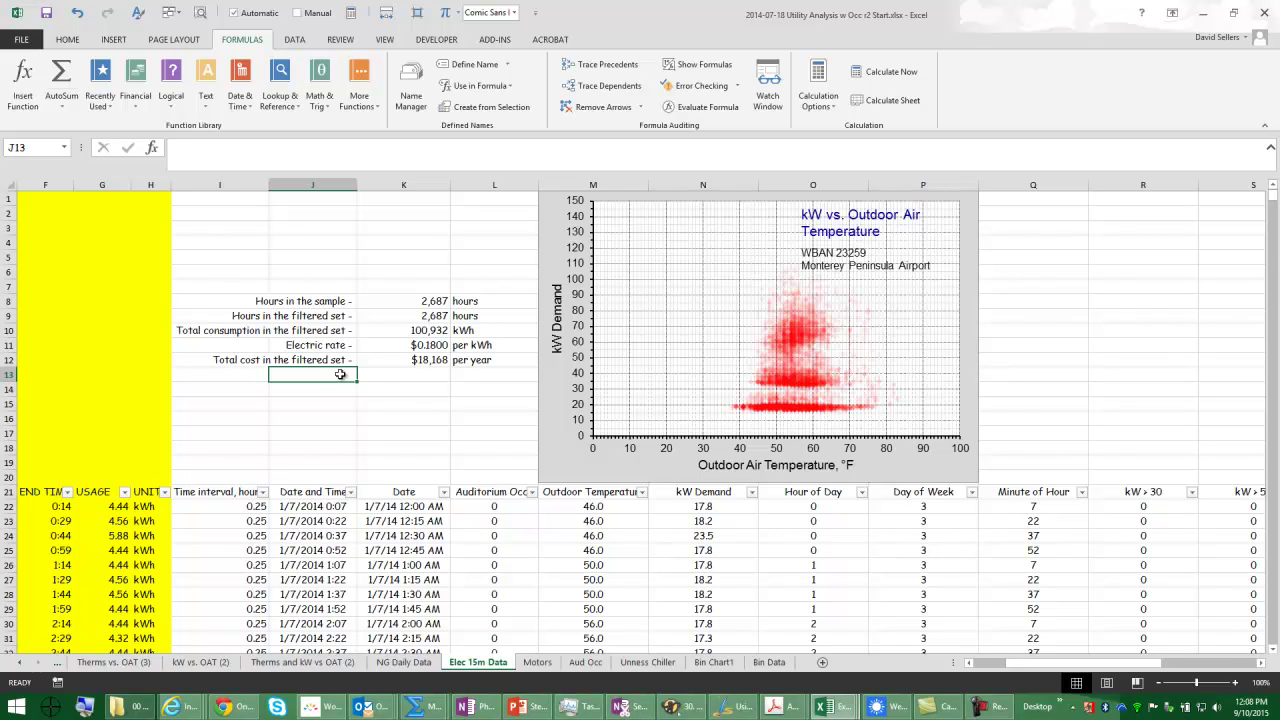
Add the label "Pecent of the hours in the sample -" in J13, below the total cost row.
type("P")
type("ecel")
key("BackSpace")
type("nt of the h")
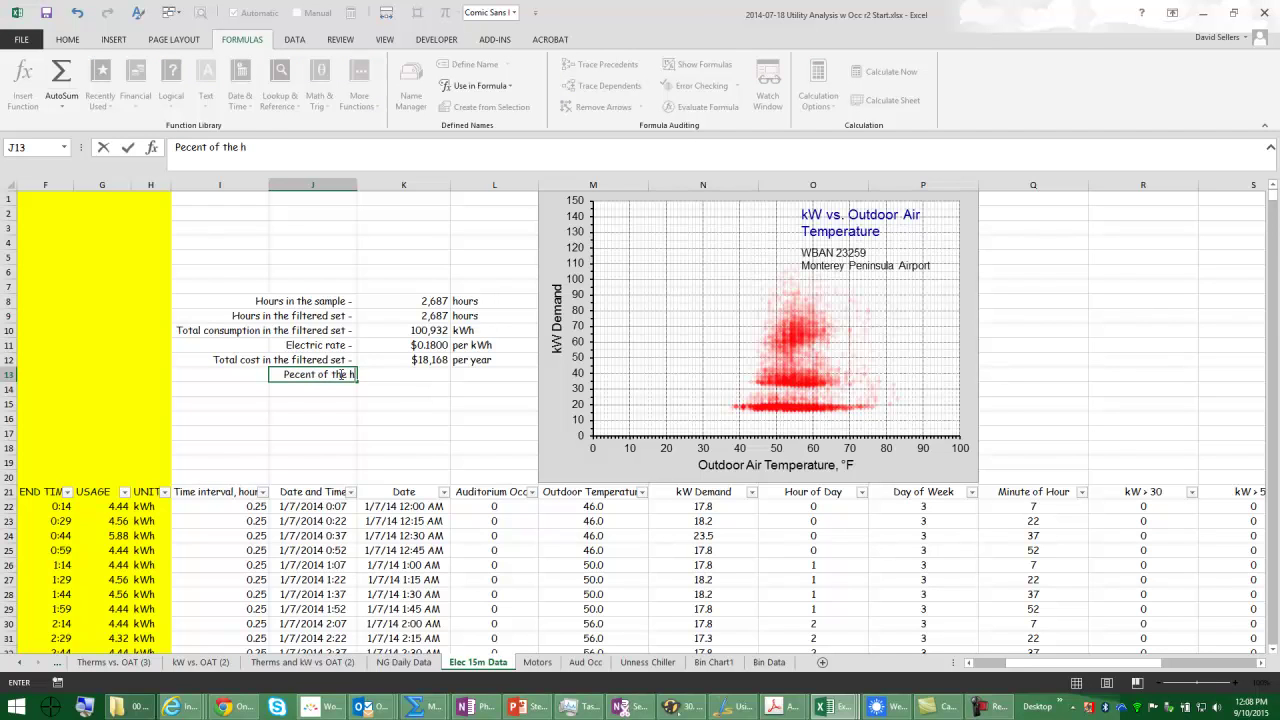
type("ours in the samp")
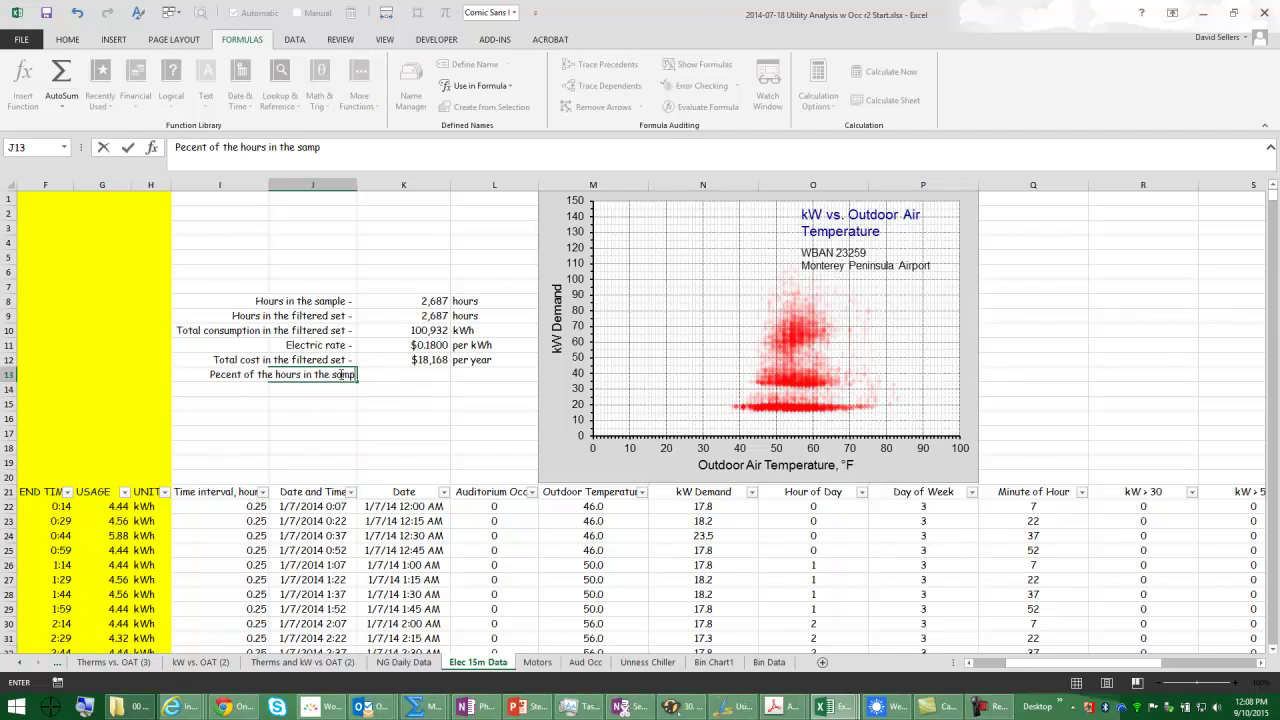
type("le -")
key("Return")
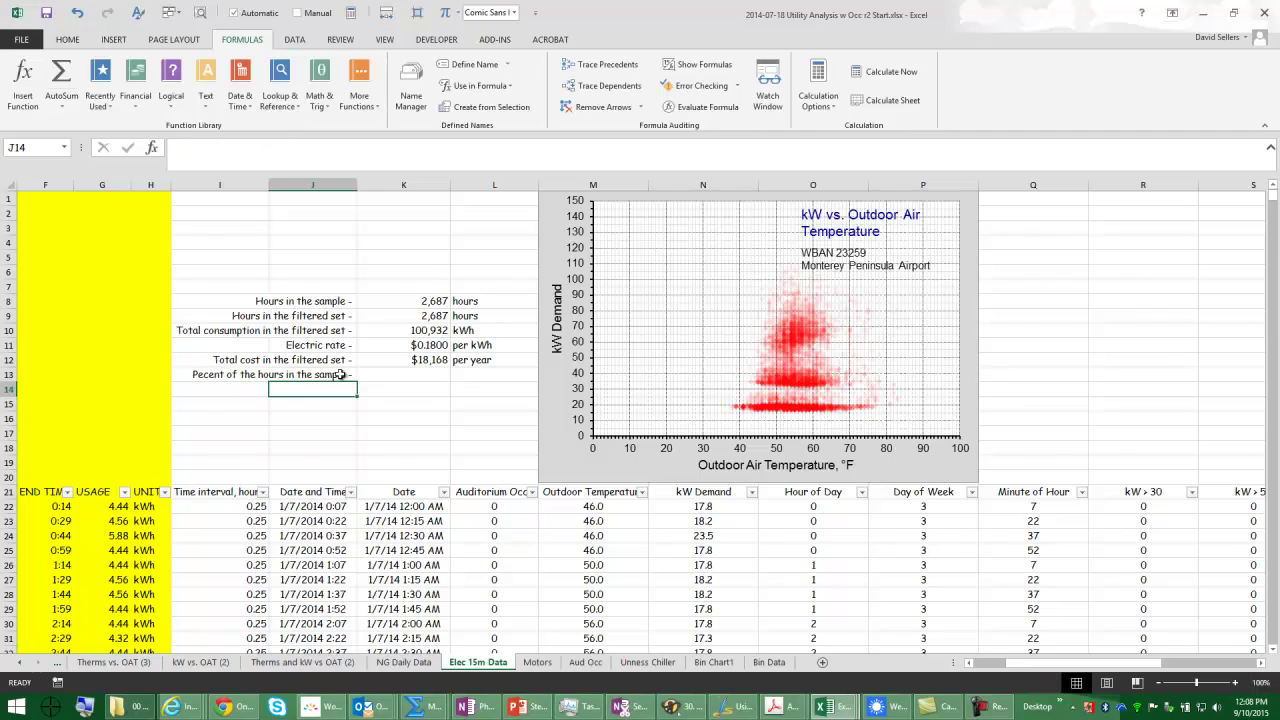
Enter the formula =K9/K8 in K13 to divide the filtered hours by the sample hours.
left_click(431, 372)
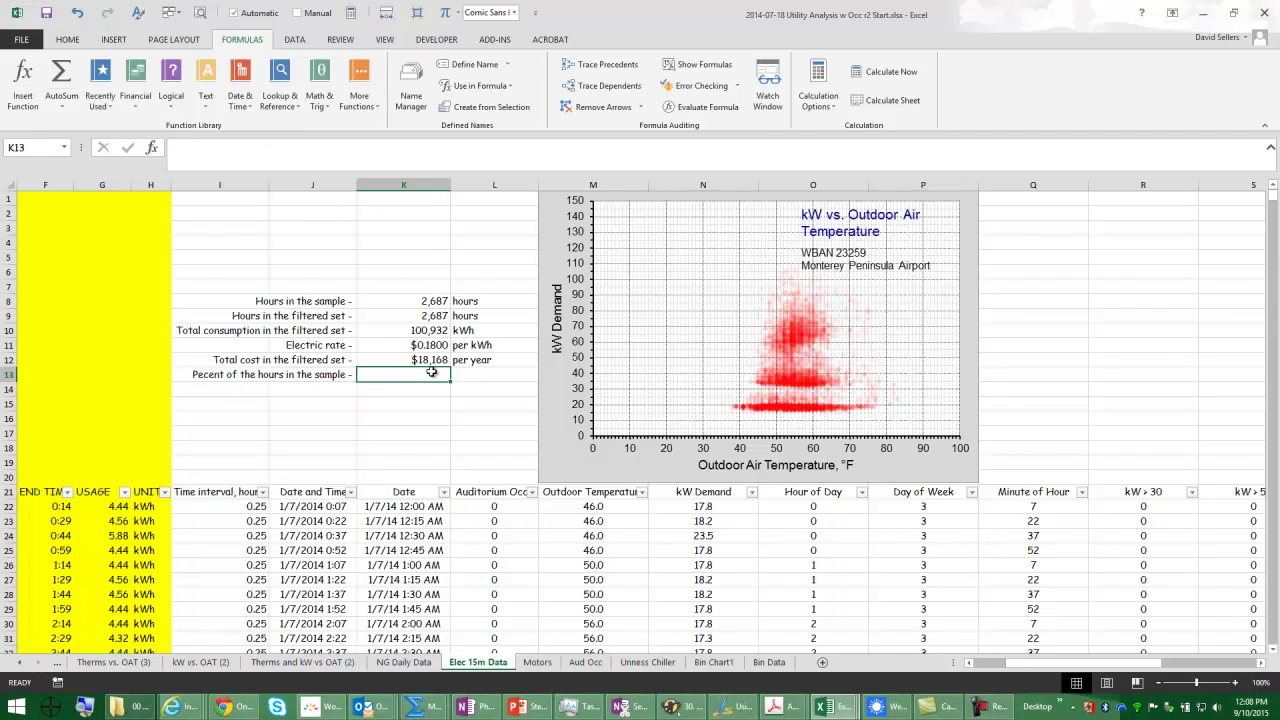
type("=")
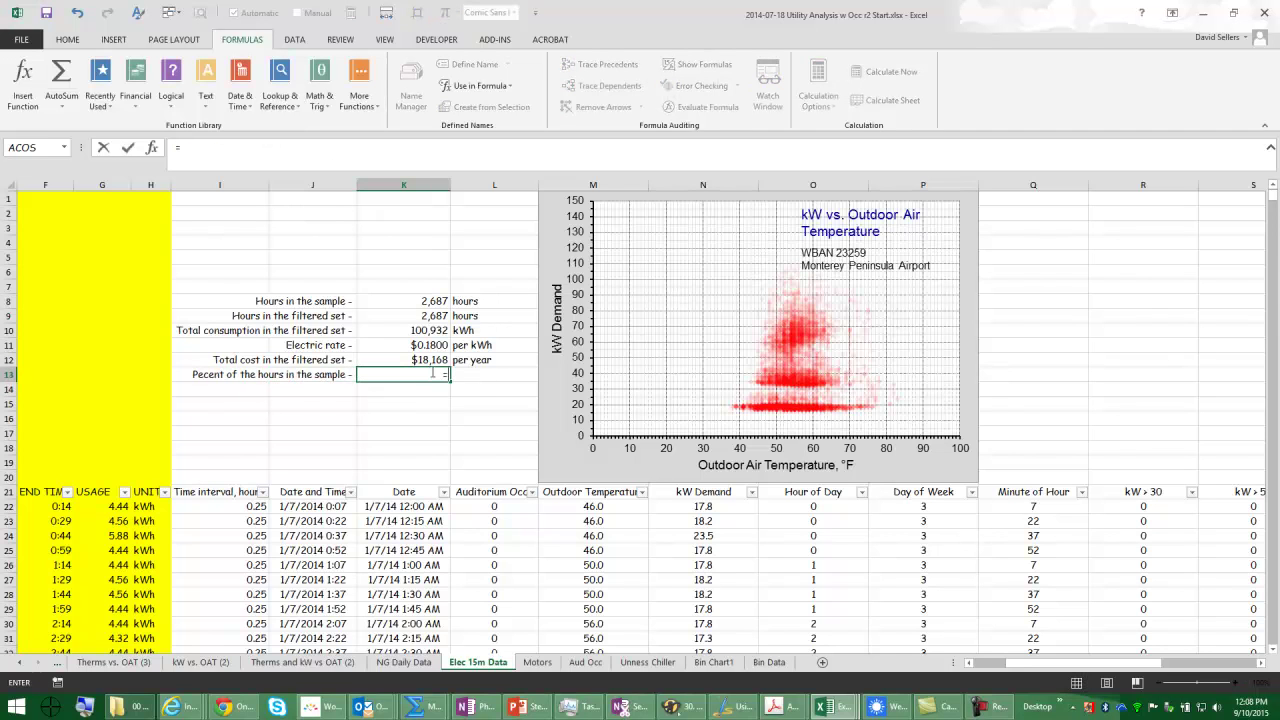
left_click(386, 317)
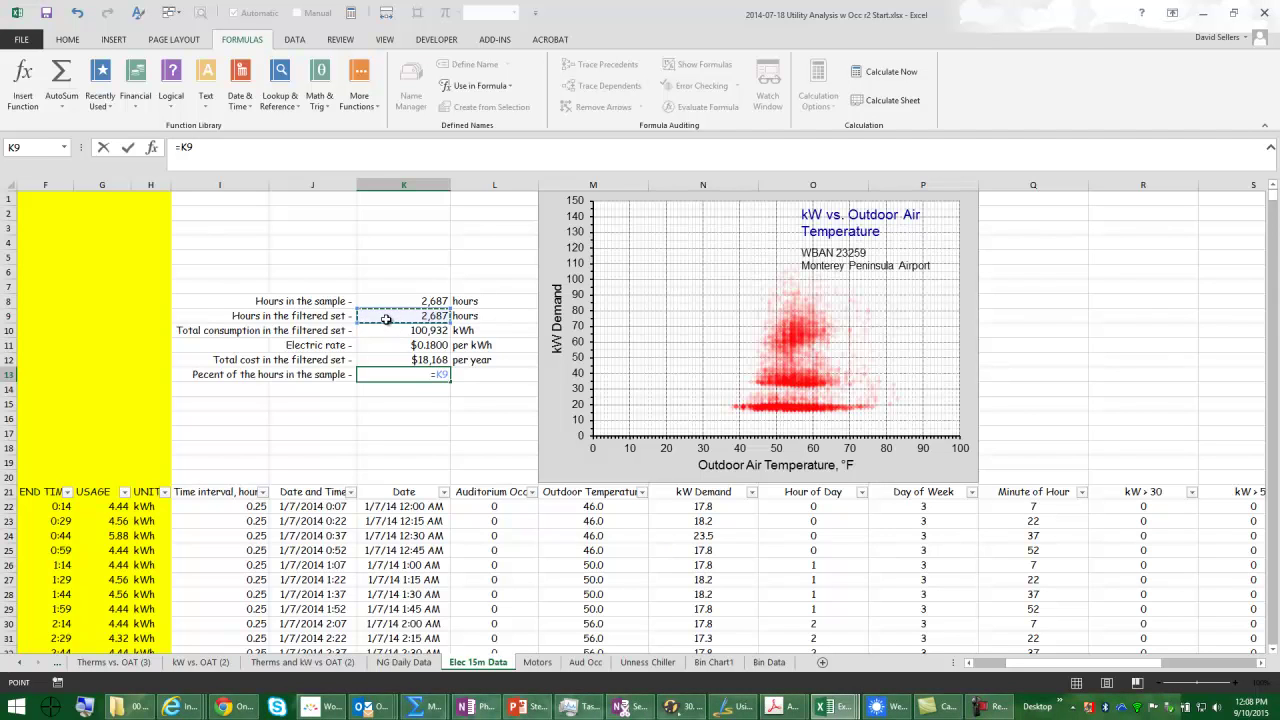
type("/")
left_click(396, 306)
key("Return")
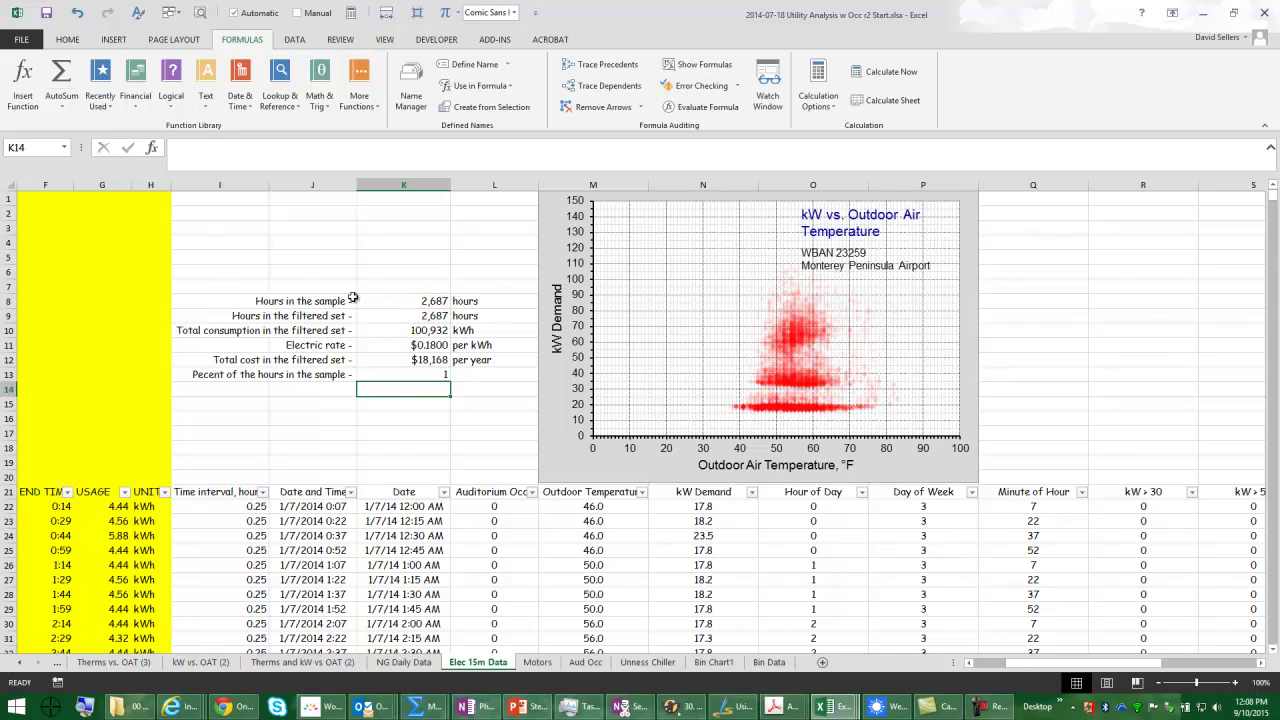
Format the hours ratio in K13 as a percentage with 0 decimal places.
right_click(413, 369)
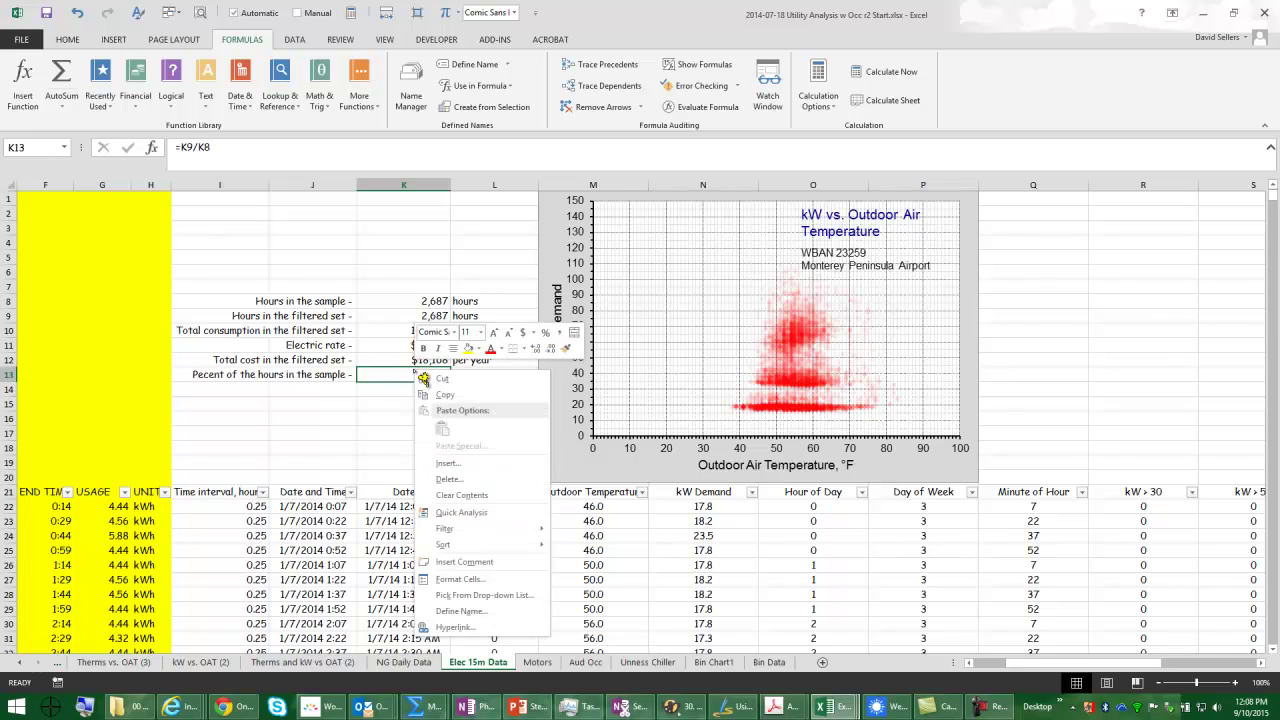
left_click(468, 580)
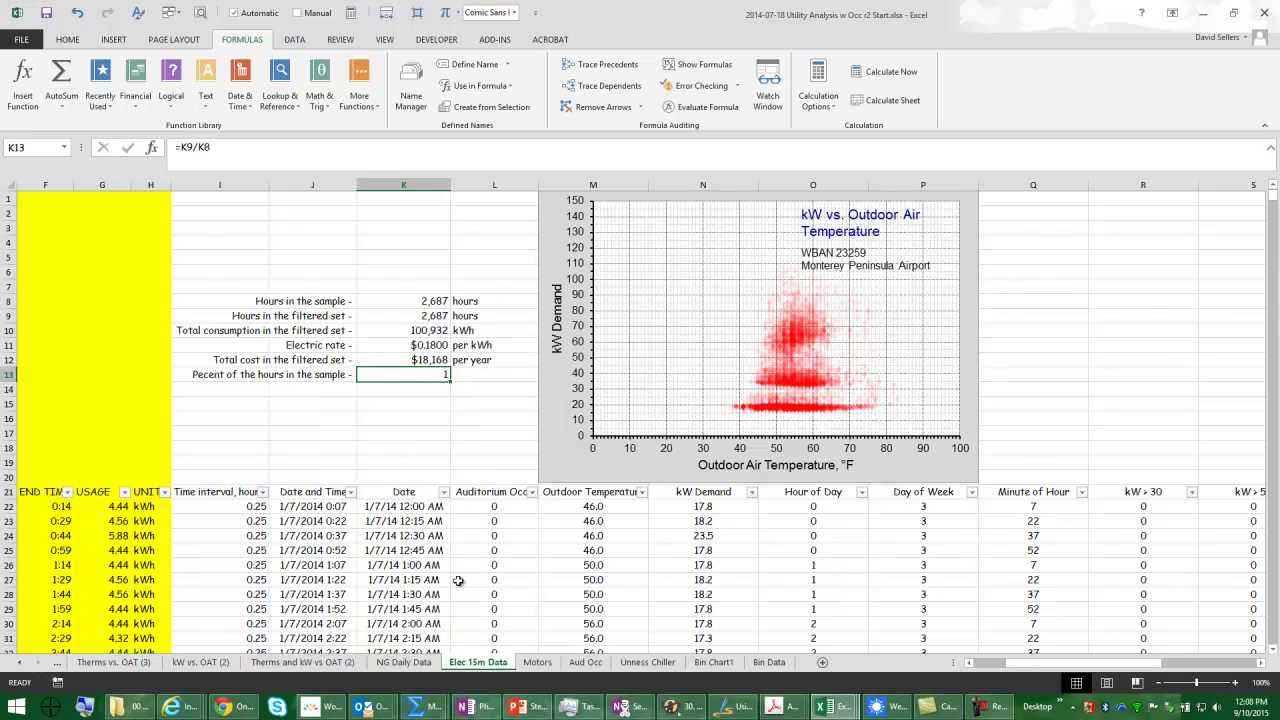
left_click(330, 496)
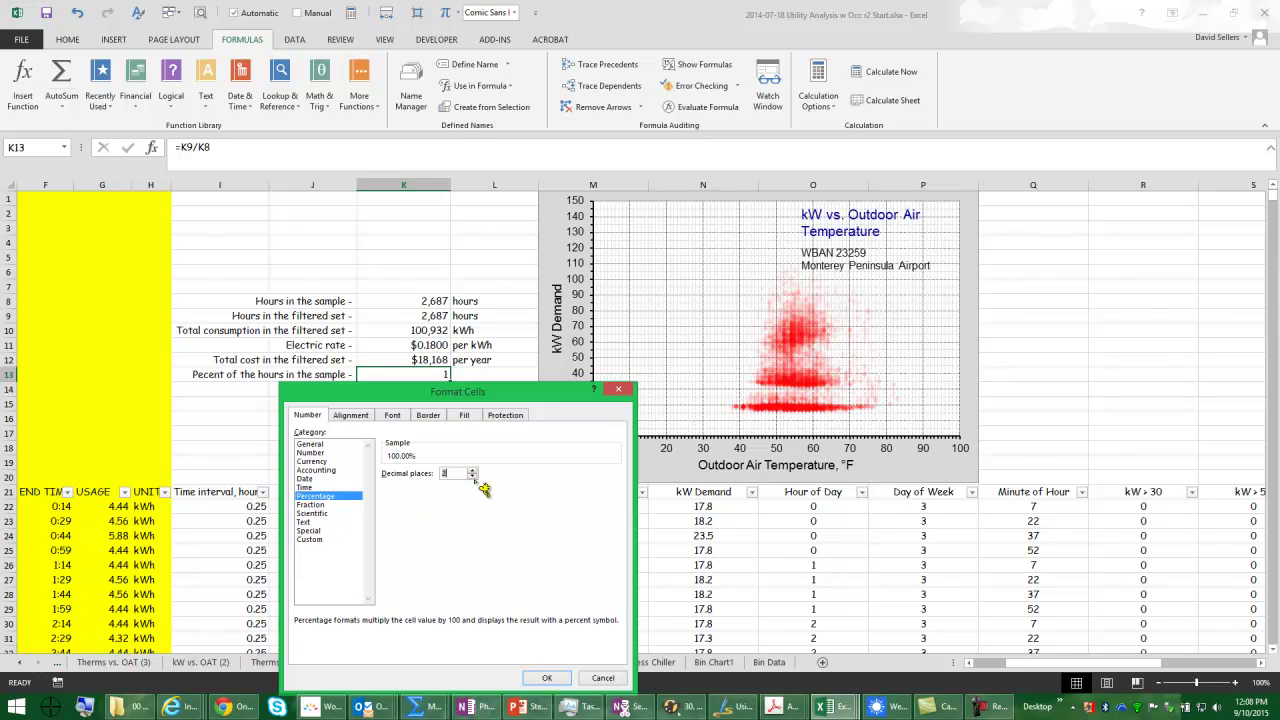
left_click(547, 678)
left_click(431, 431)
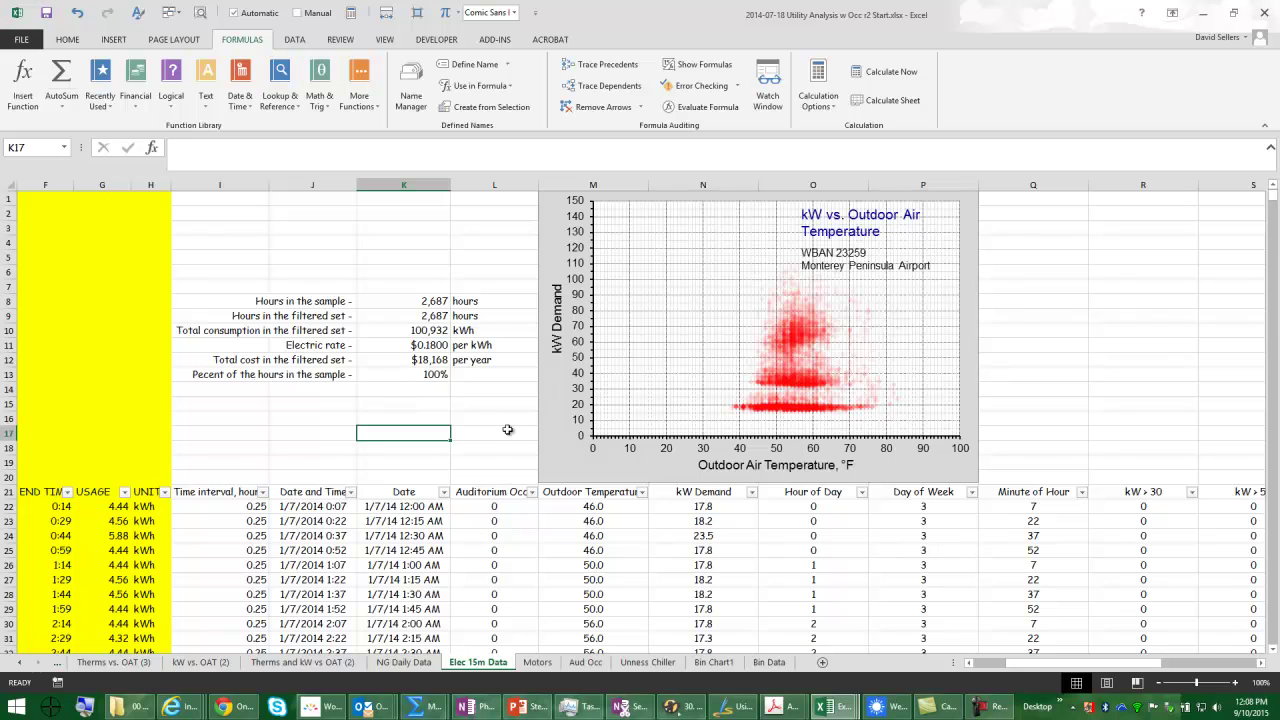
Increase the percentage in K13 to one decimal place.
left_click(402, 373)
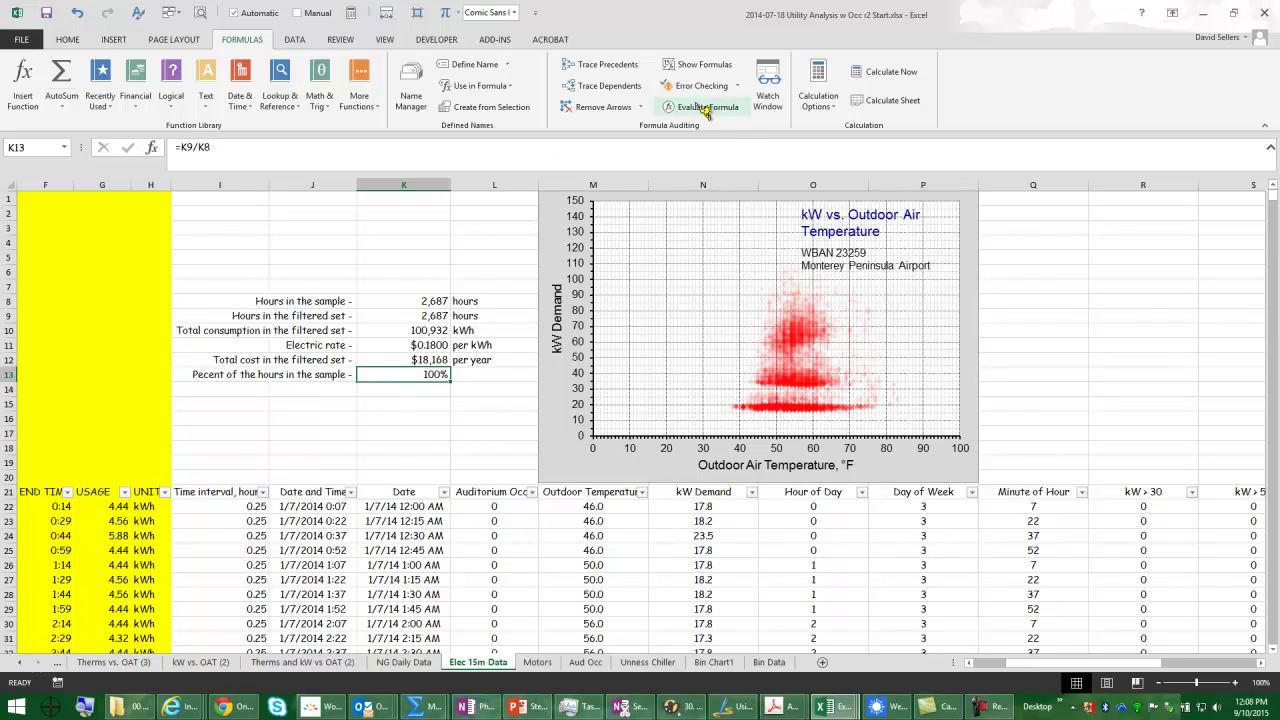
left_click(67, 40)
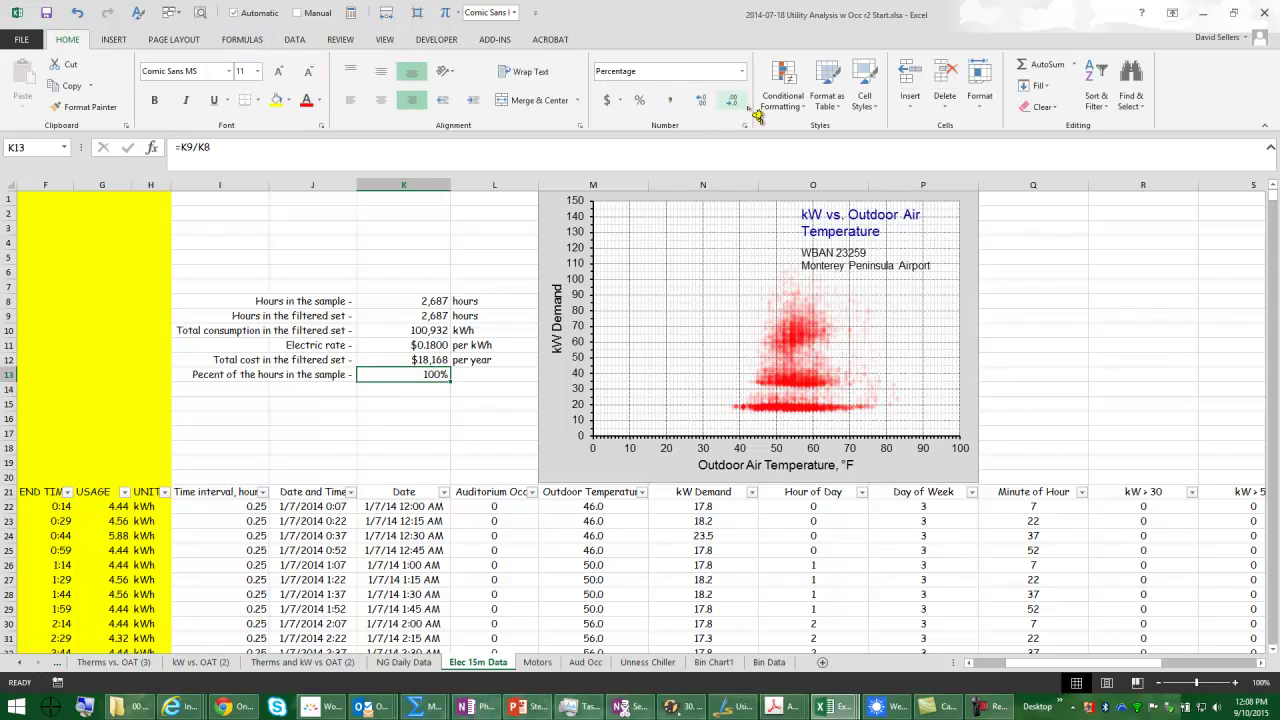
left_click(703, 102)
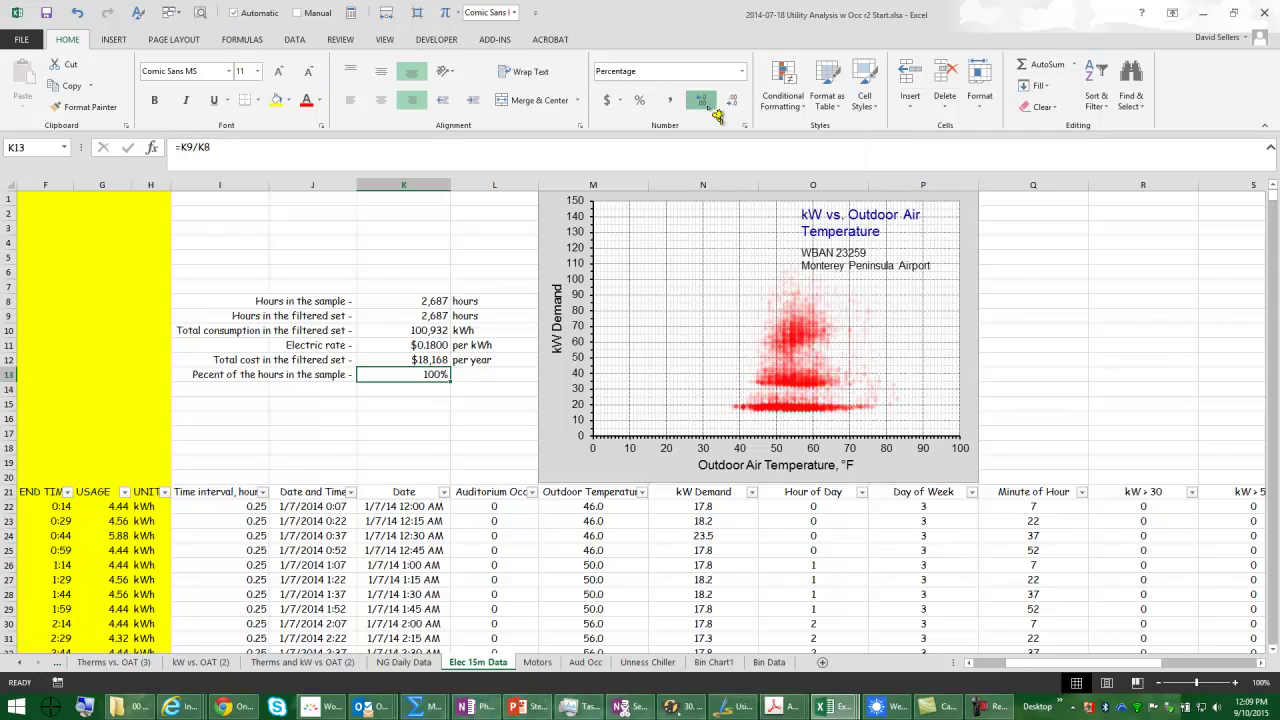
left_click(437, 390)
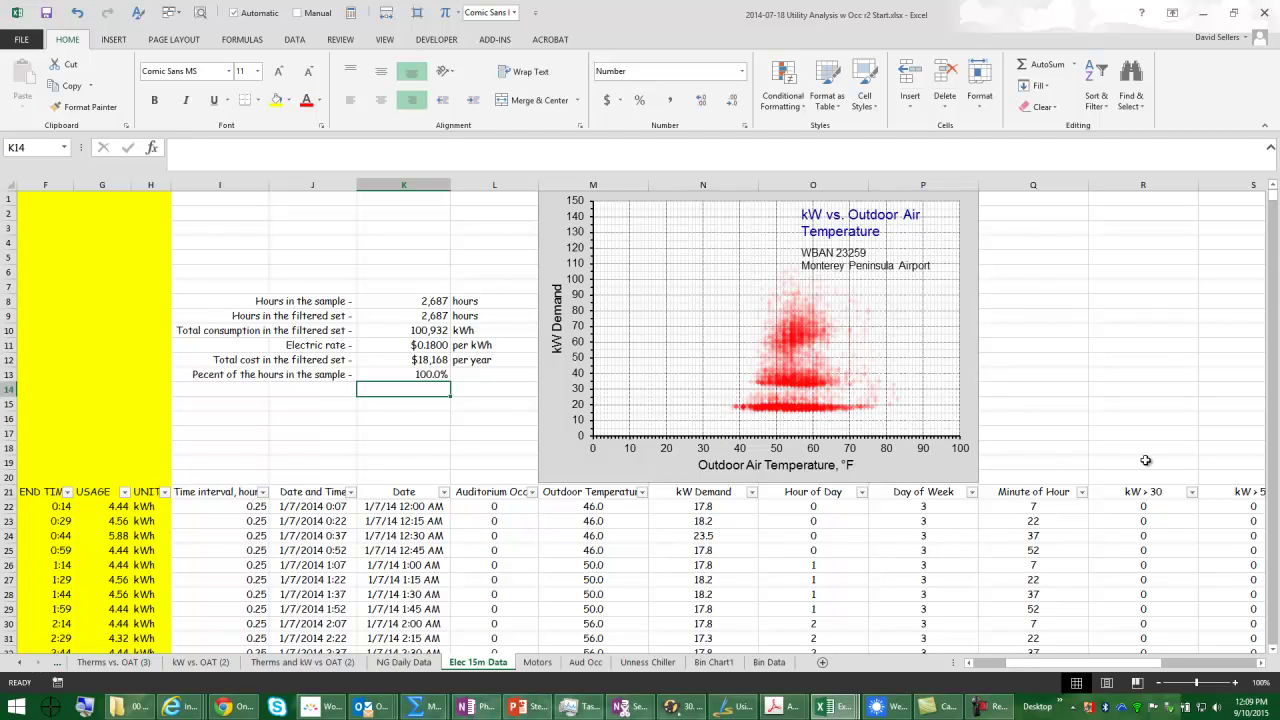
Filter the kW > 30 column to exclude the rows with value 0.
left_click(1193, 493)
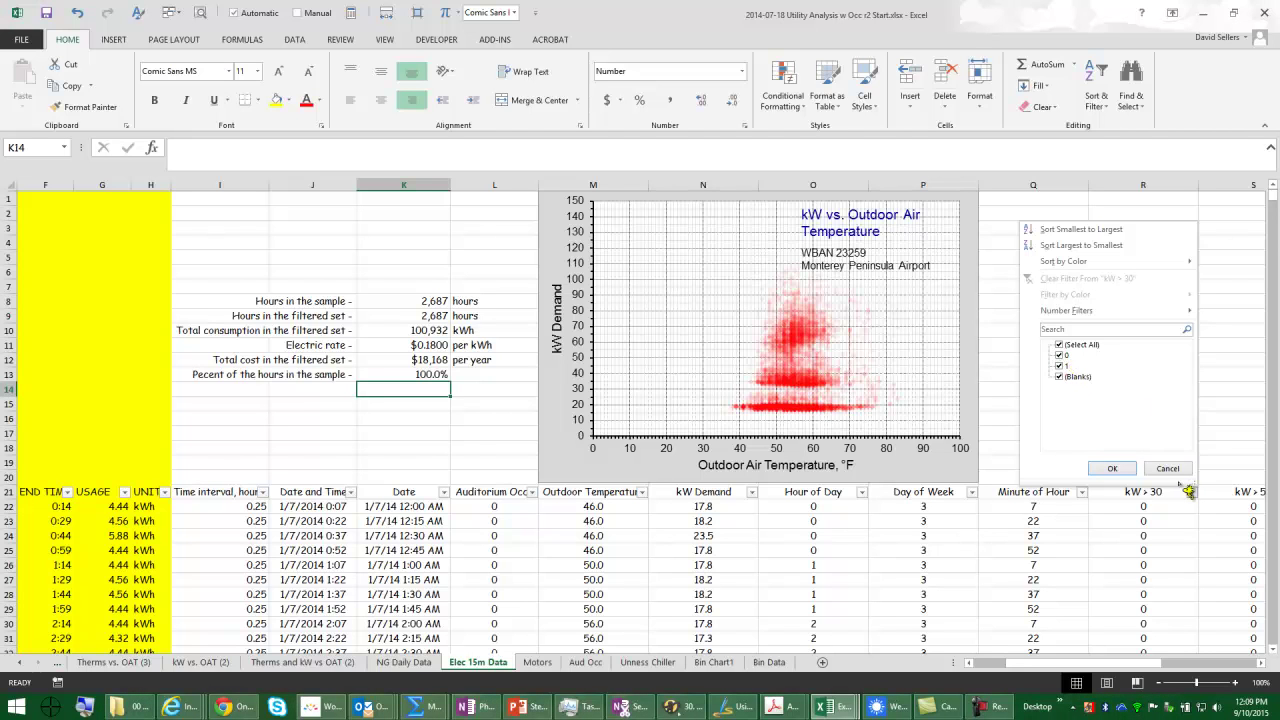
left_click(1059, 355)
left_click(1118, 469)
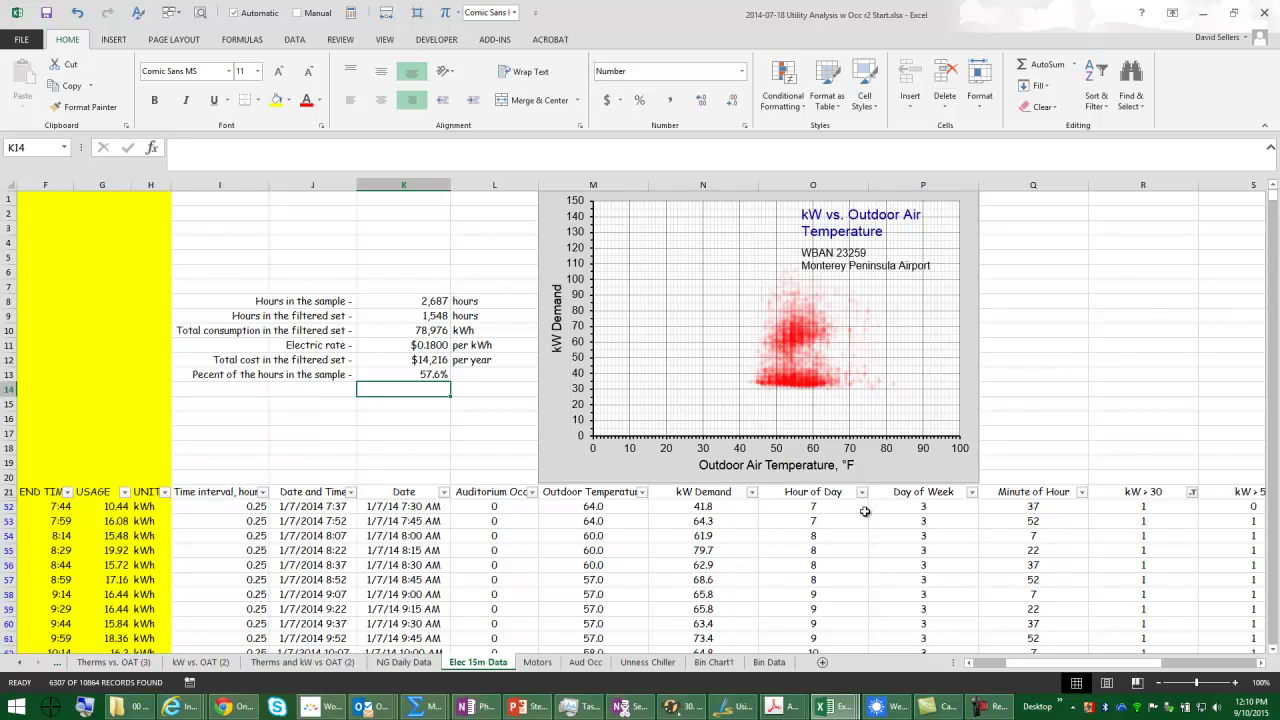
Filter the Day of Week column to exclude the weekend days 1 and 7.
left_click(971, 492)
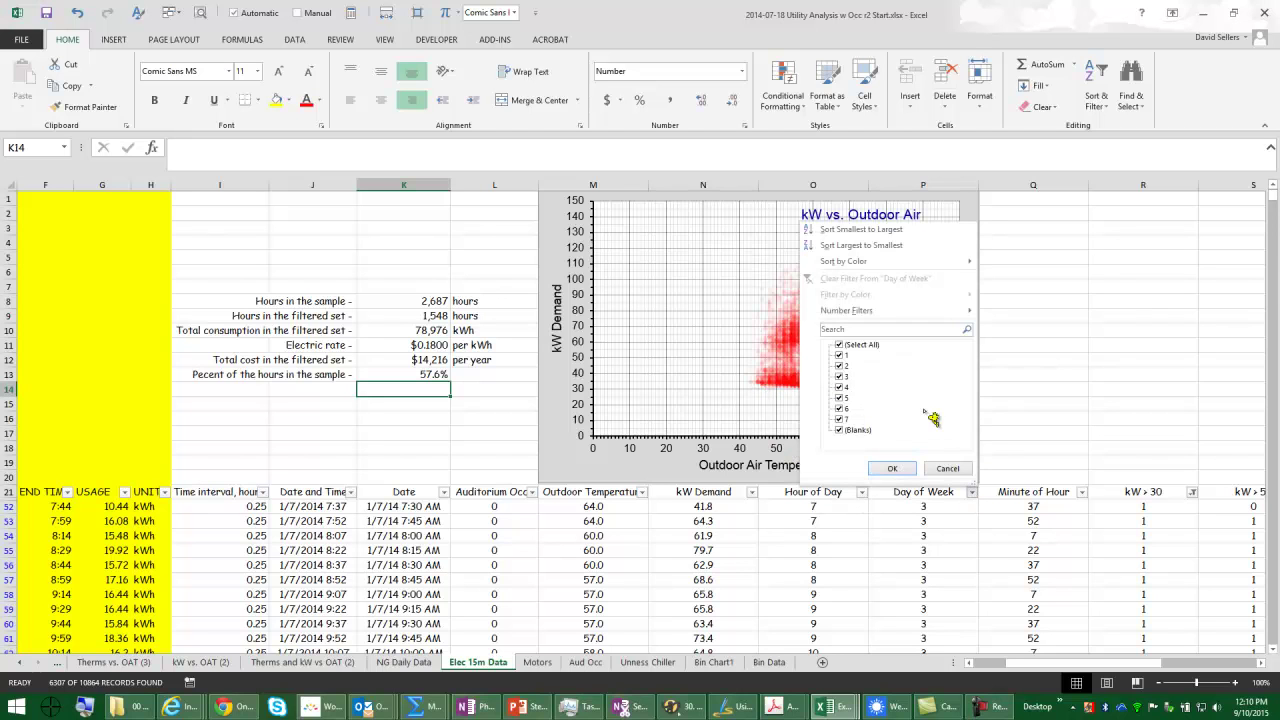
left_click(841, 356)
left_click(841, 419)
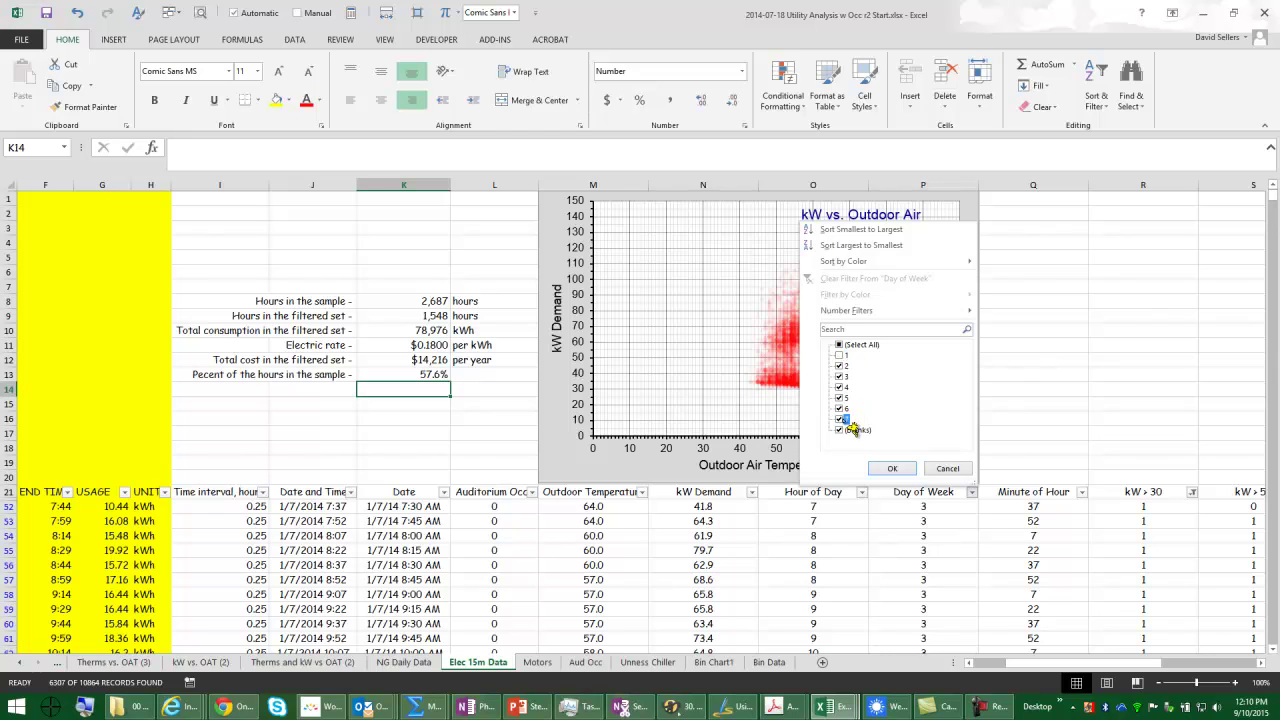
left_click(892, 468)
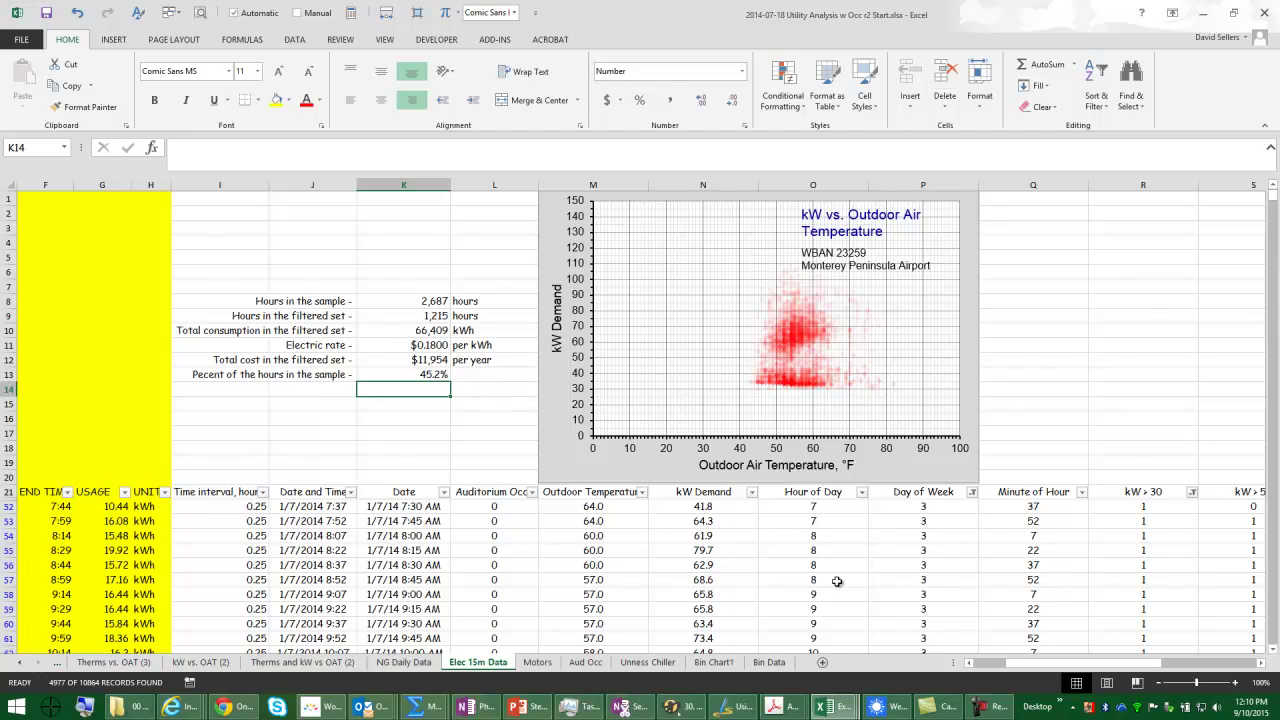
Filter the Hour of Day column to exclude the daytime hours 7 through 17.
left_click(861, 492)
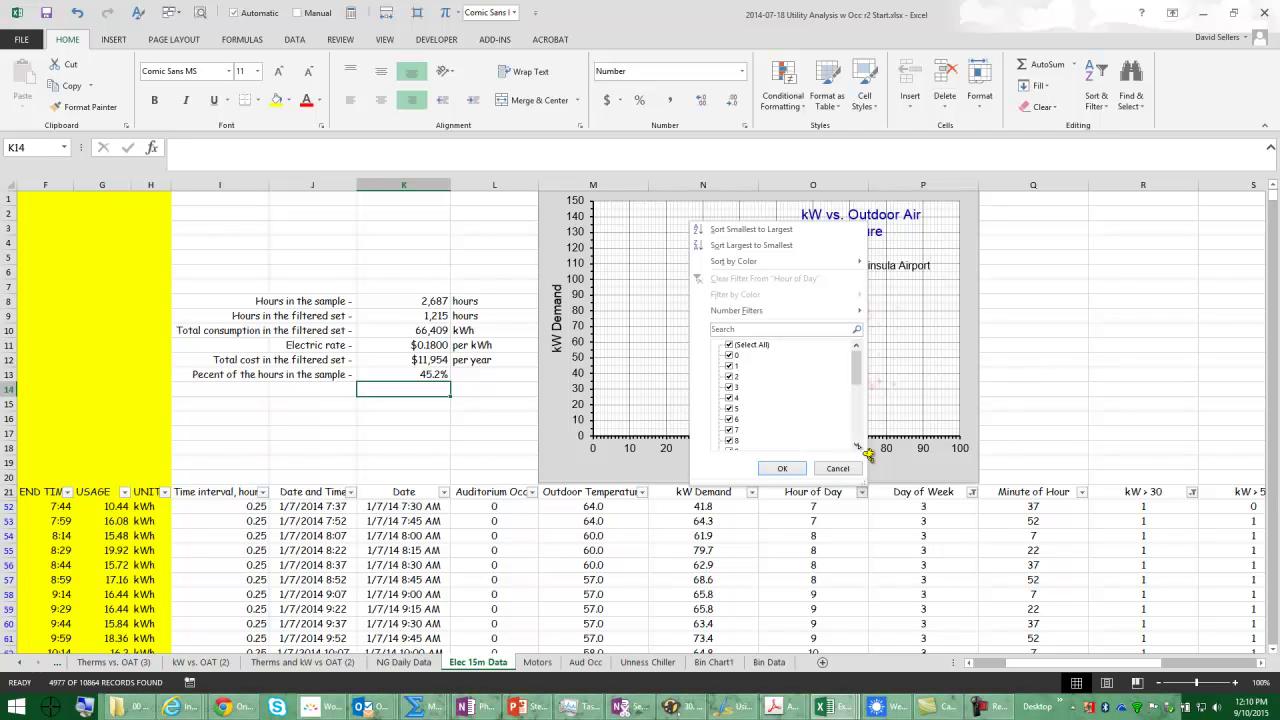
left_click(857, 446)
left_click(858, 447)
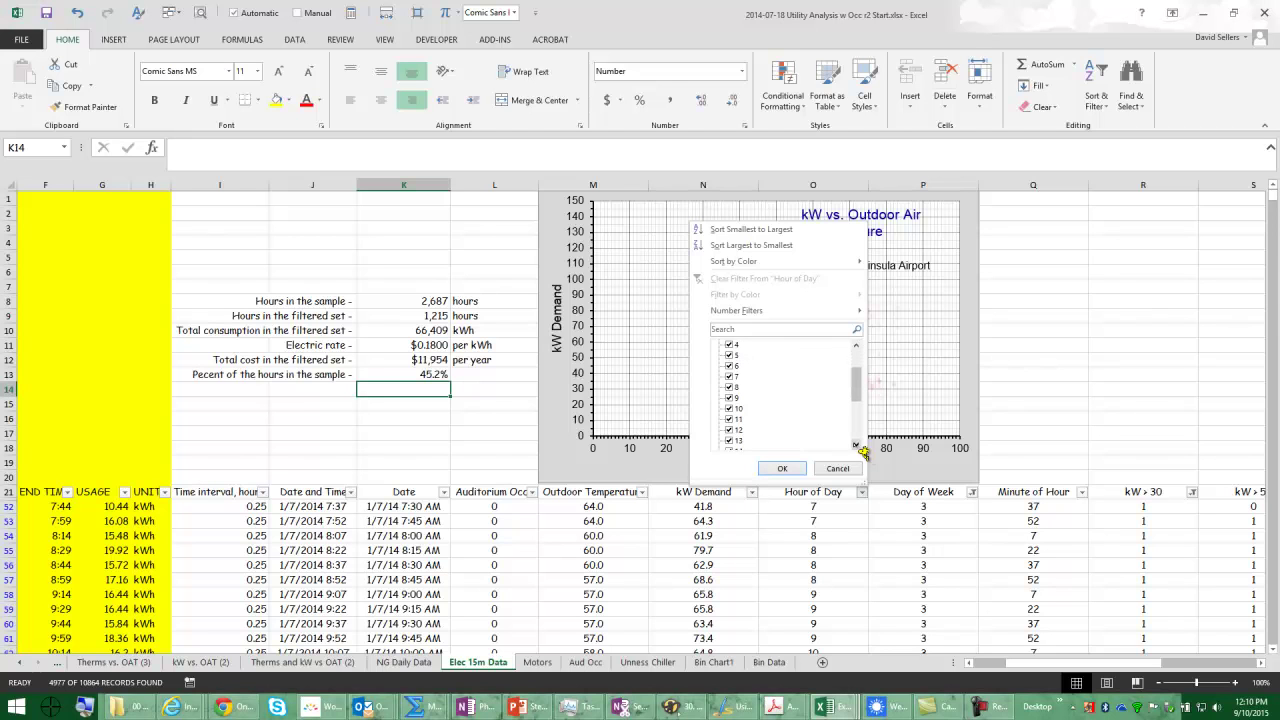
left_click(737, 376)
left_click(737, 387)
left_click(736, 398)
left_click(736, 409)
left_click(736, 419)
left_click(736, 430)
left_click(736, 440)
left_click(855, 444)
left_click(855, 444)
left_click(855, 444)
left_click(736, 419)
left_click(736, 430)
left_click(736, 440)
left_click(855, 444)
left_click(783, 469)
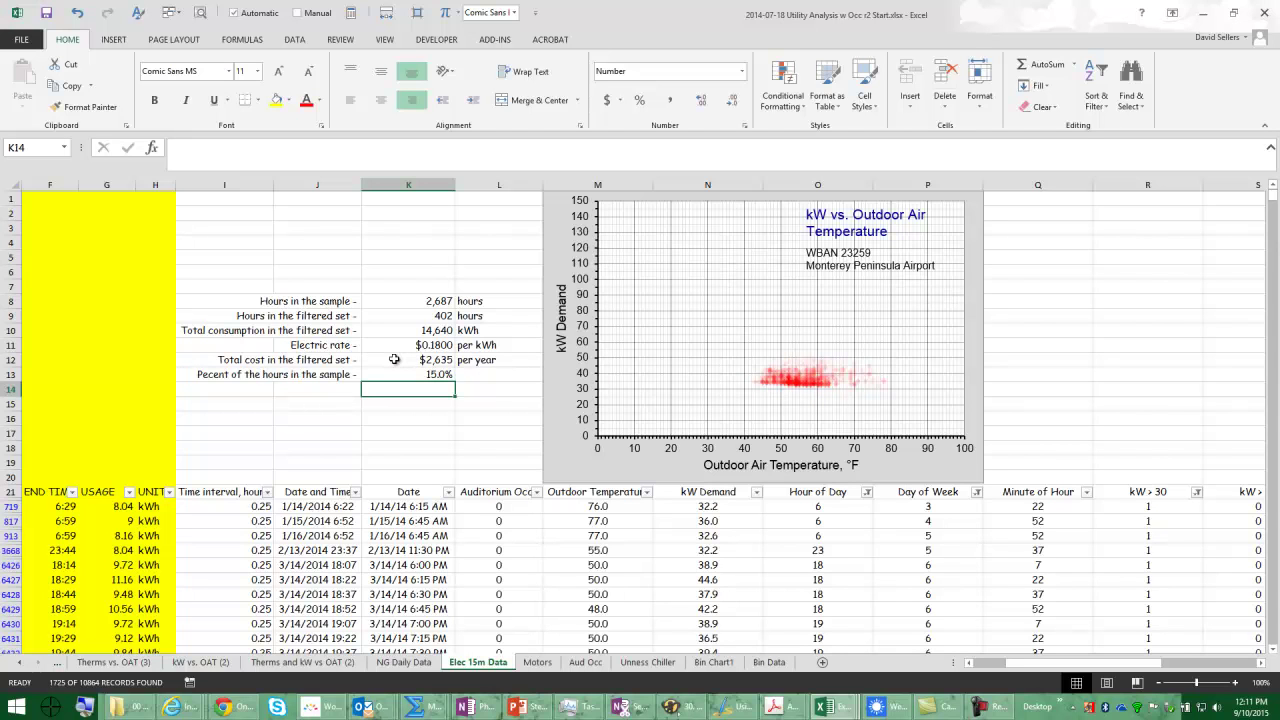
Change the total cost unit in L12 to "per data set".
left_click(477, 359)
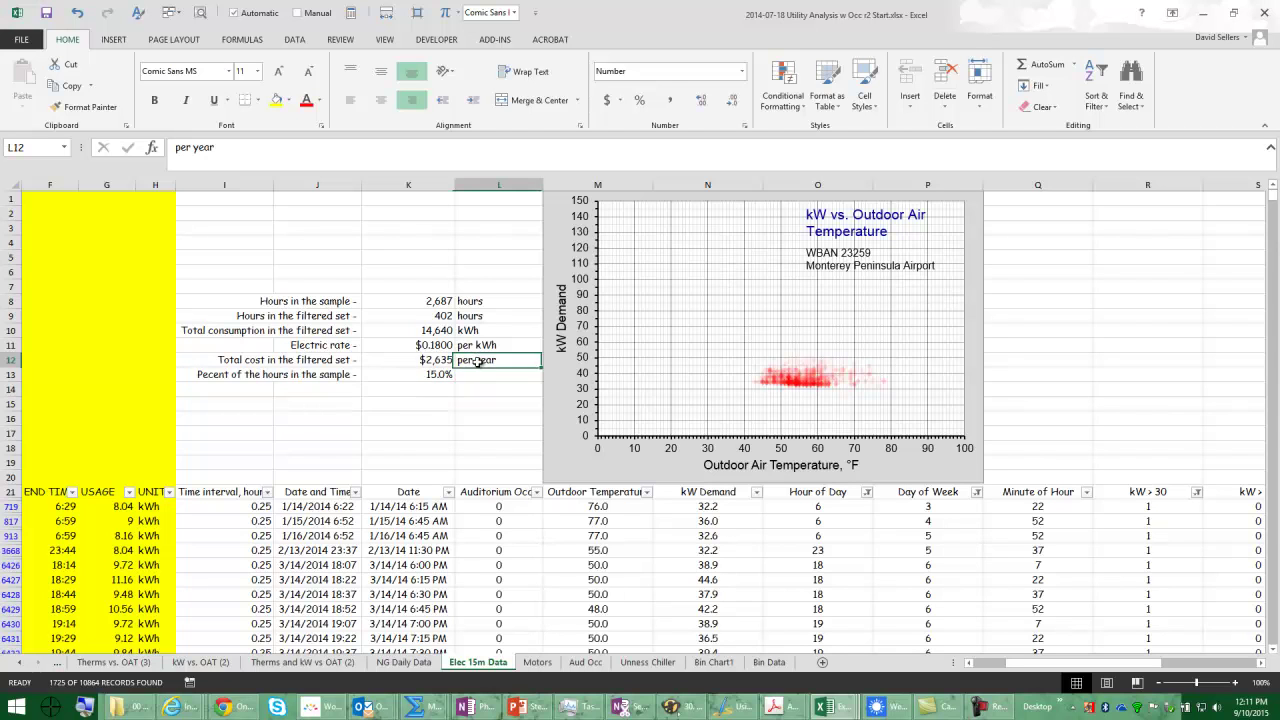
left_click(205, 148)
double_click(209, 148)
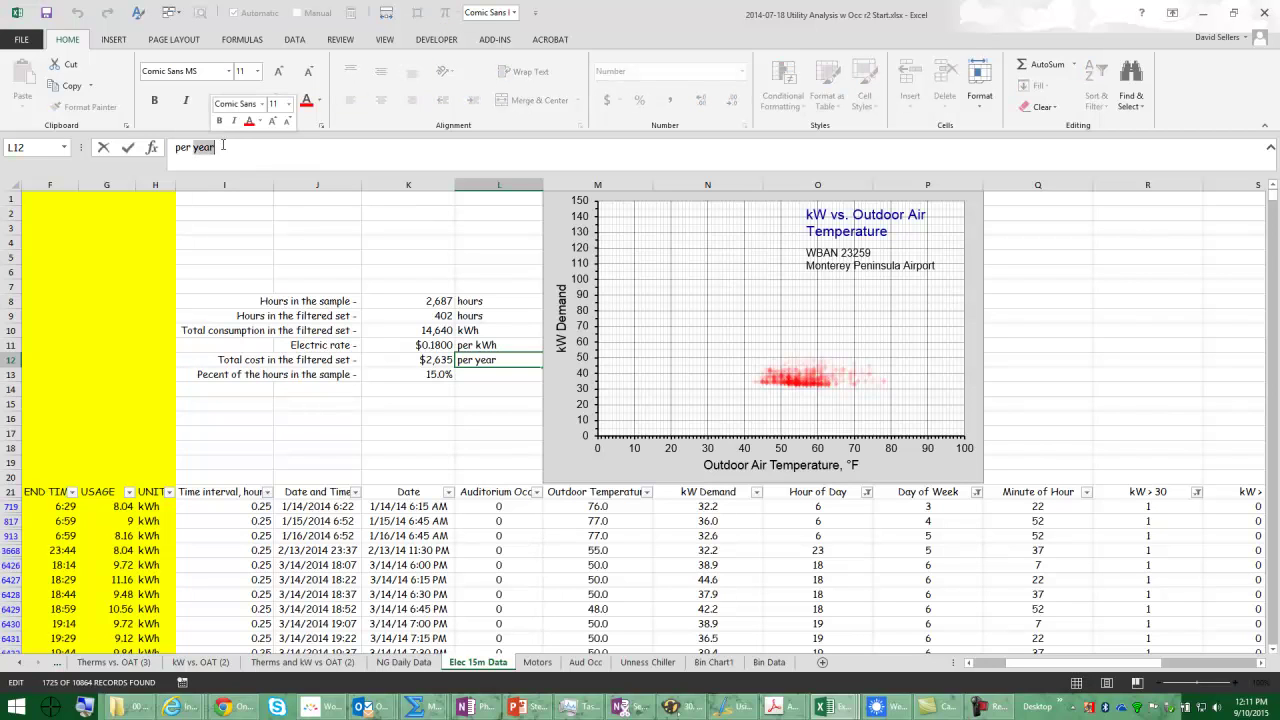
type("data set")
key("Return")
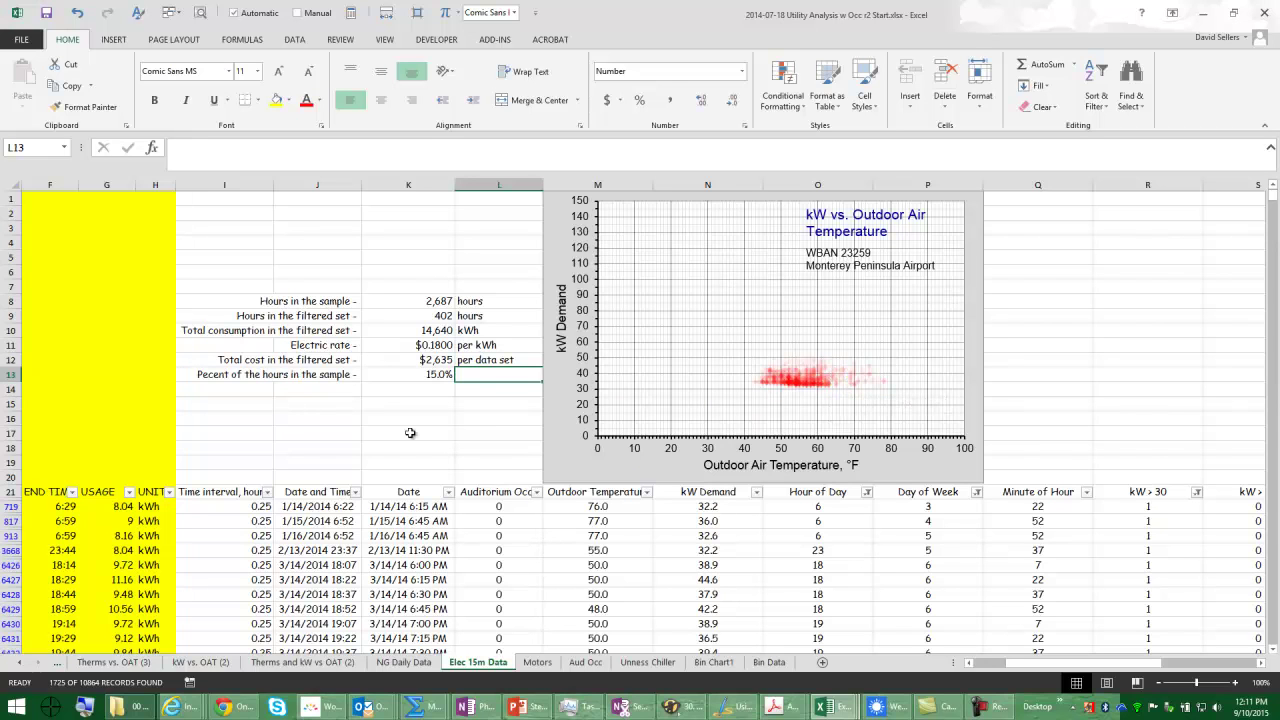
Add the label "Hours in the year -" in J14, below the percent of hours row.
left_click(317, 393)
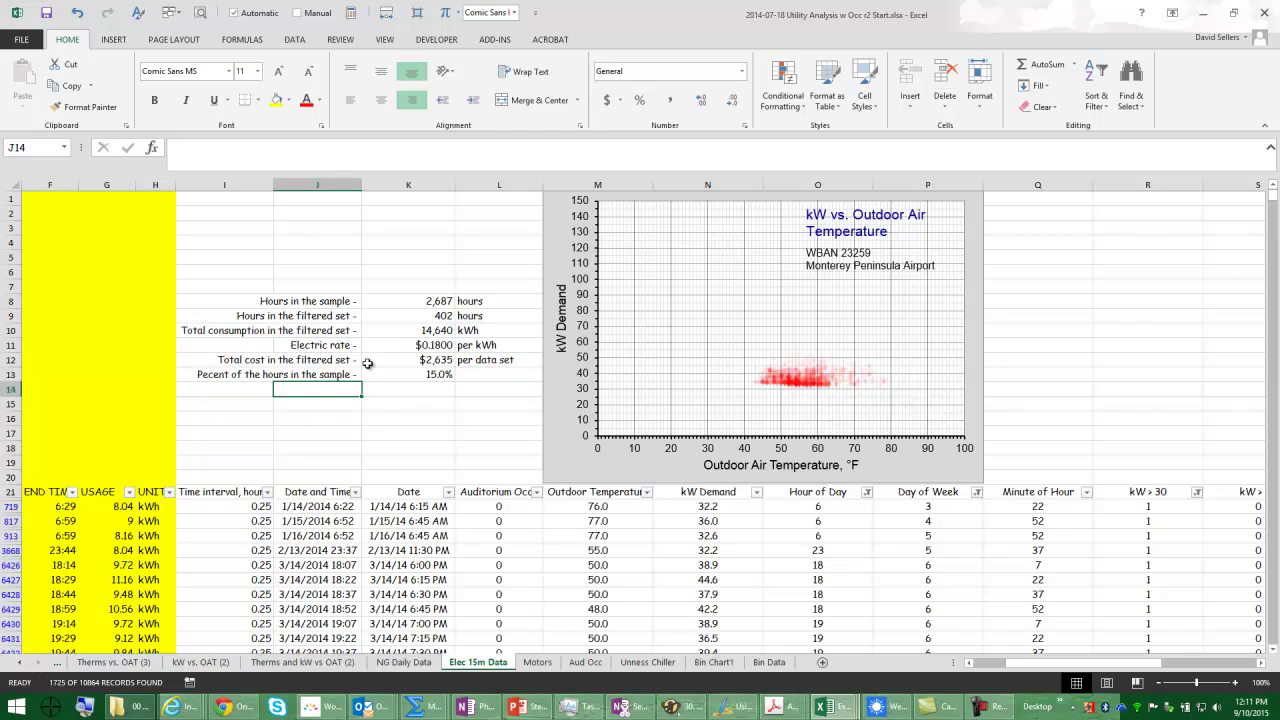
type("H")
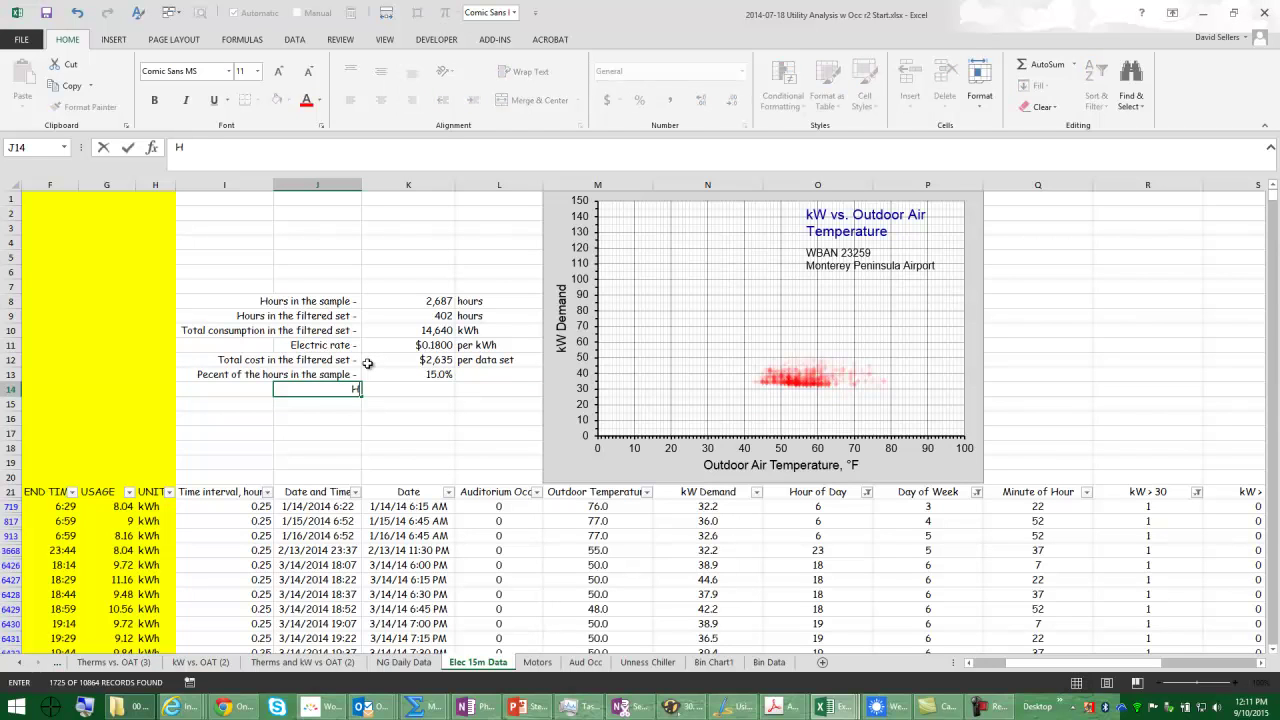
type("ours in the year -")
key("Return")
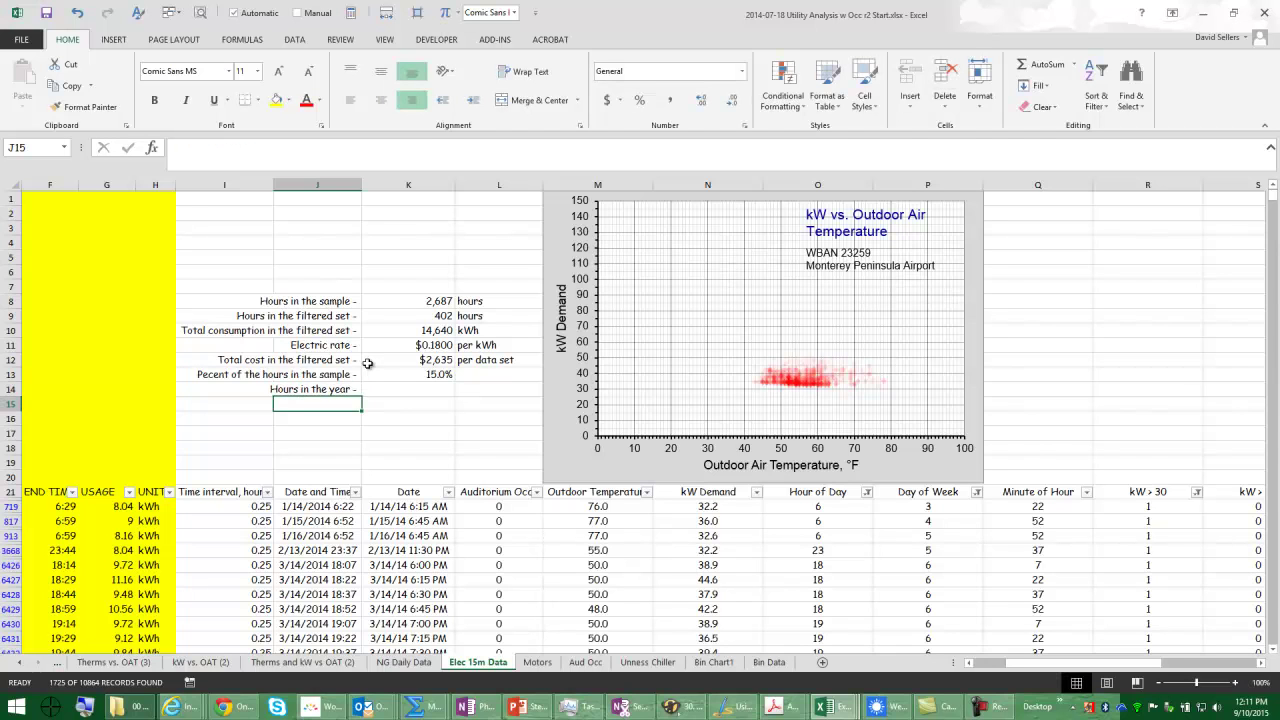
Enter 8760 as the hours in the year in K14 and copy the unit "hours" from L8 into L14.
left_click(388, 390)
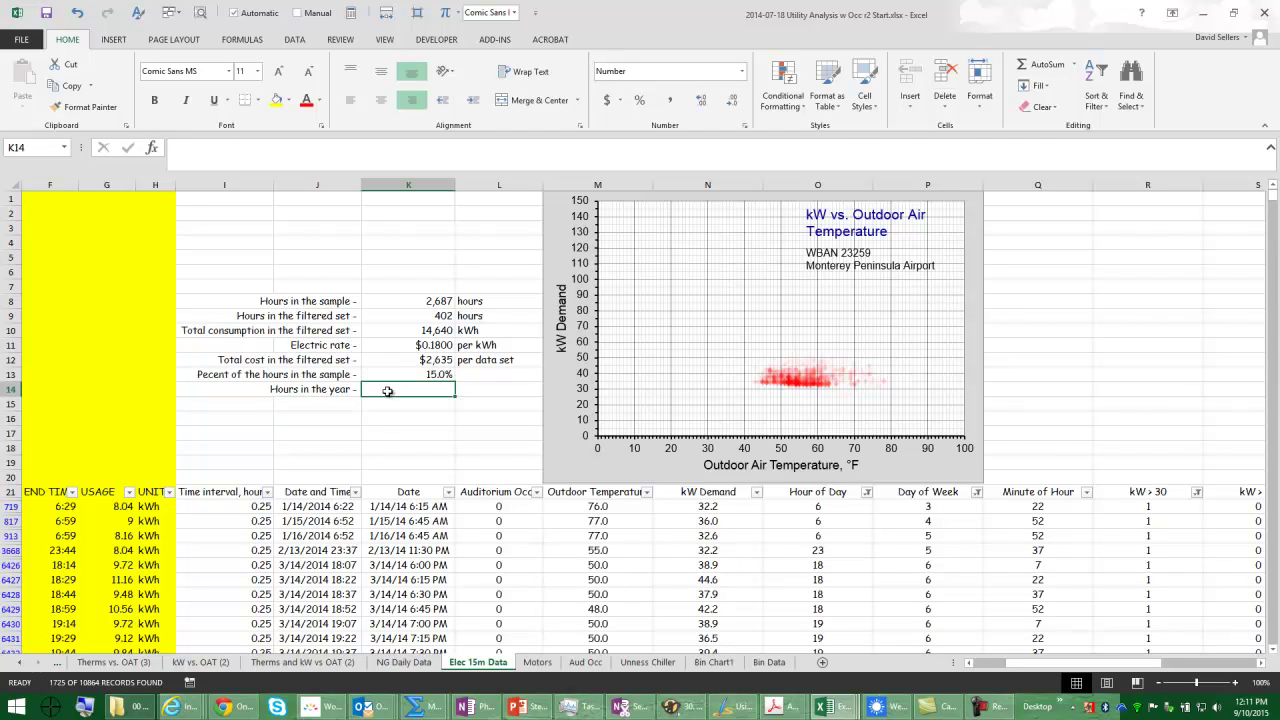
type("8,760")
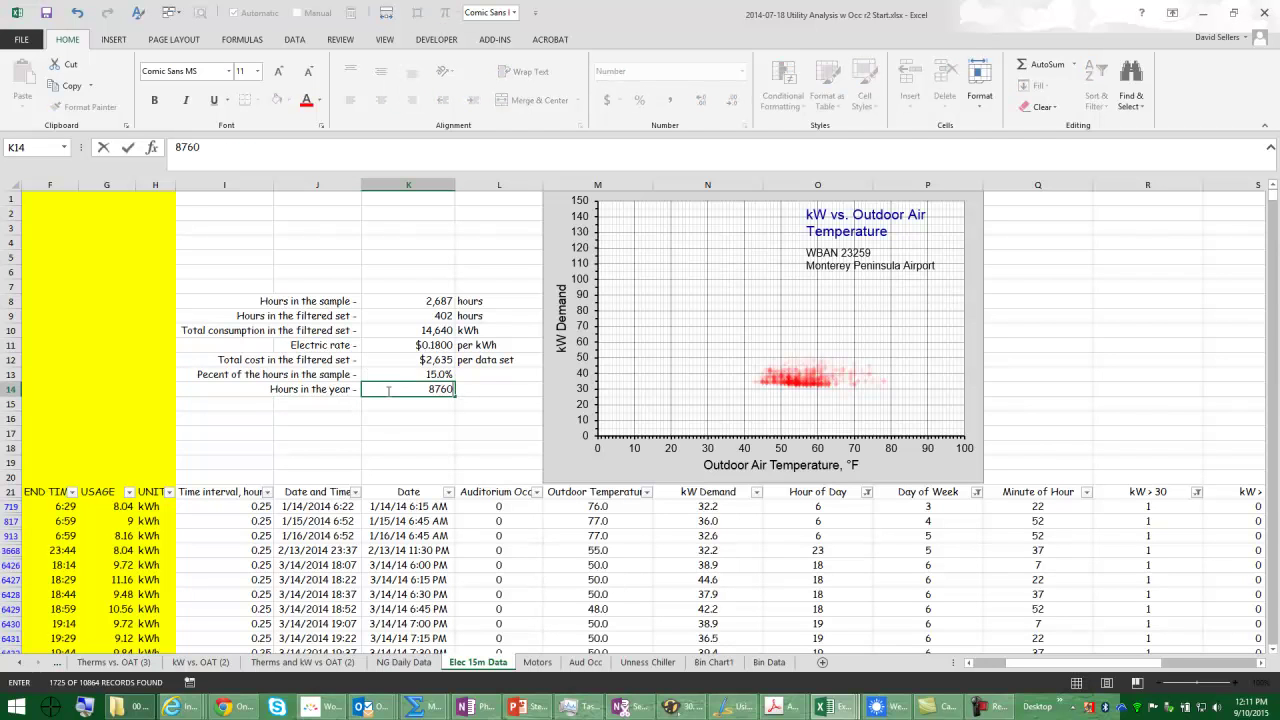
key("Return")
left_click(480, 303)
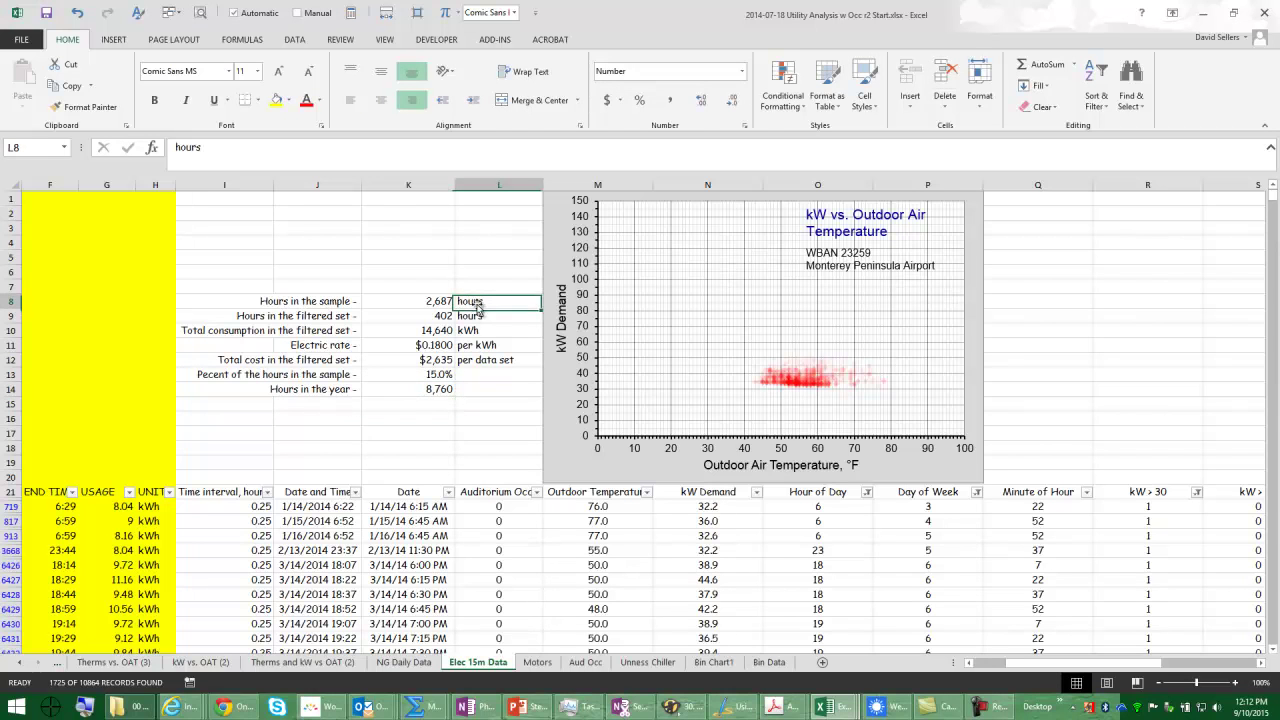
key("ctrl+c")
left_click(486, 390)
key("ctrl+v")
Add the label "Percent of a year in the sample -" in J15.
left_click(314, 404)
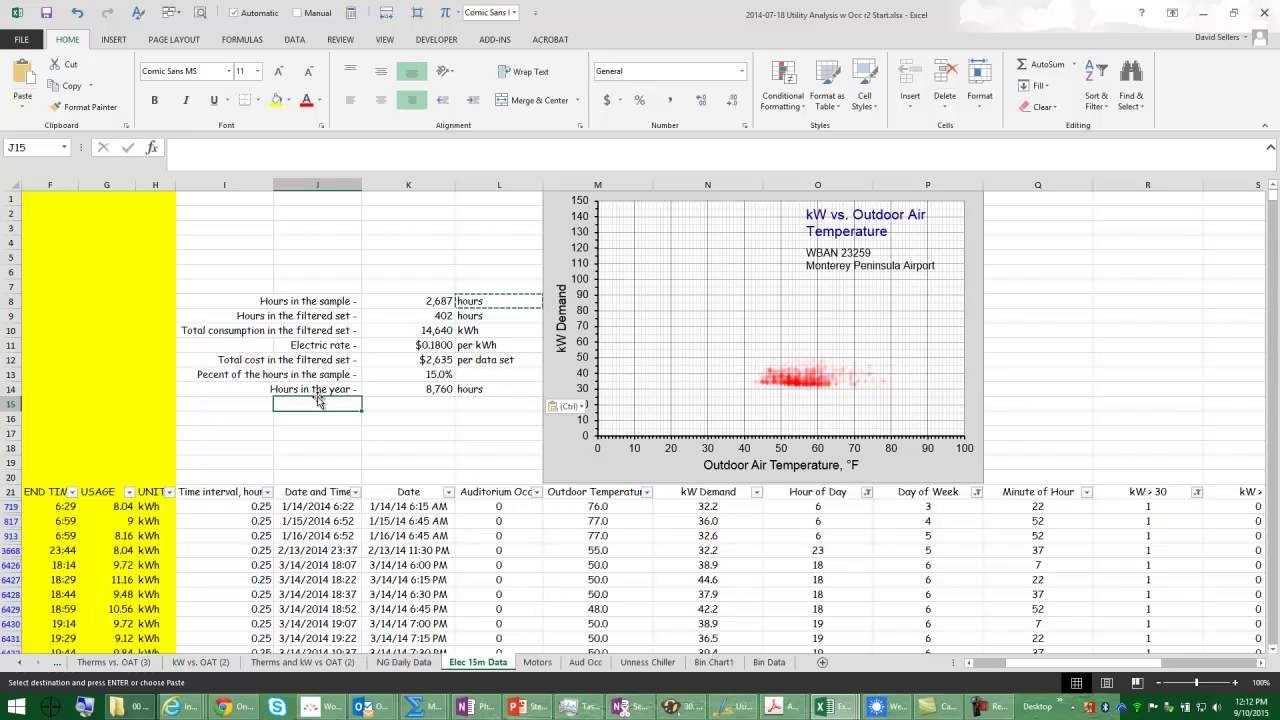
type("P")
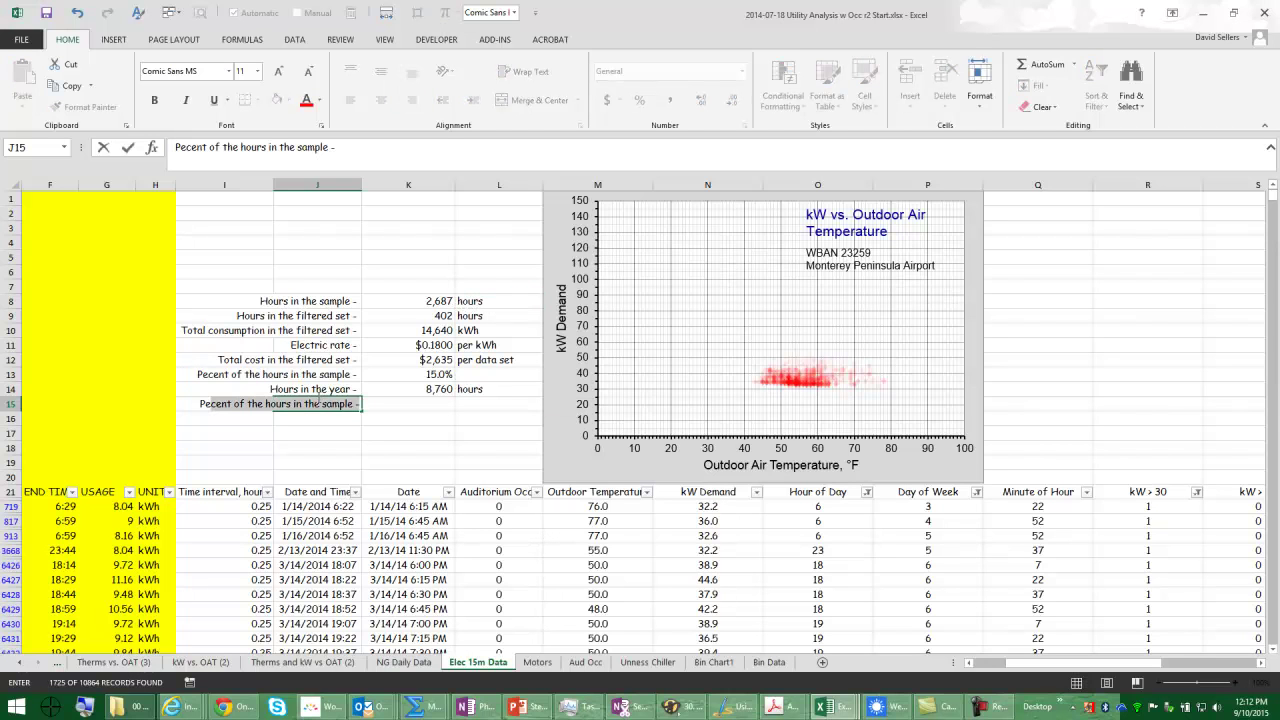
type("ercent of")
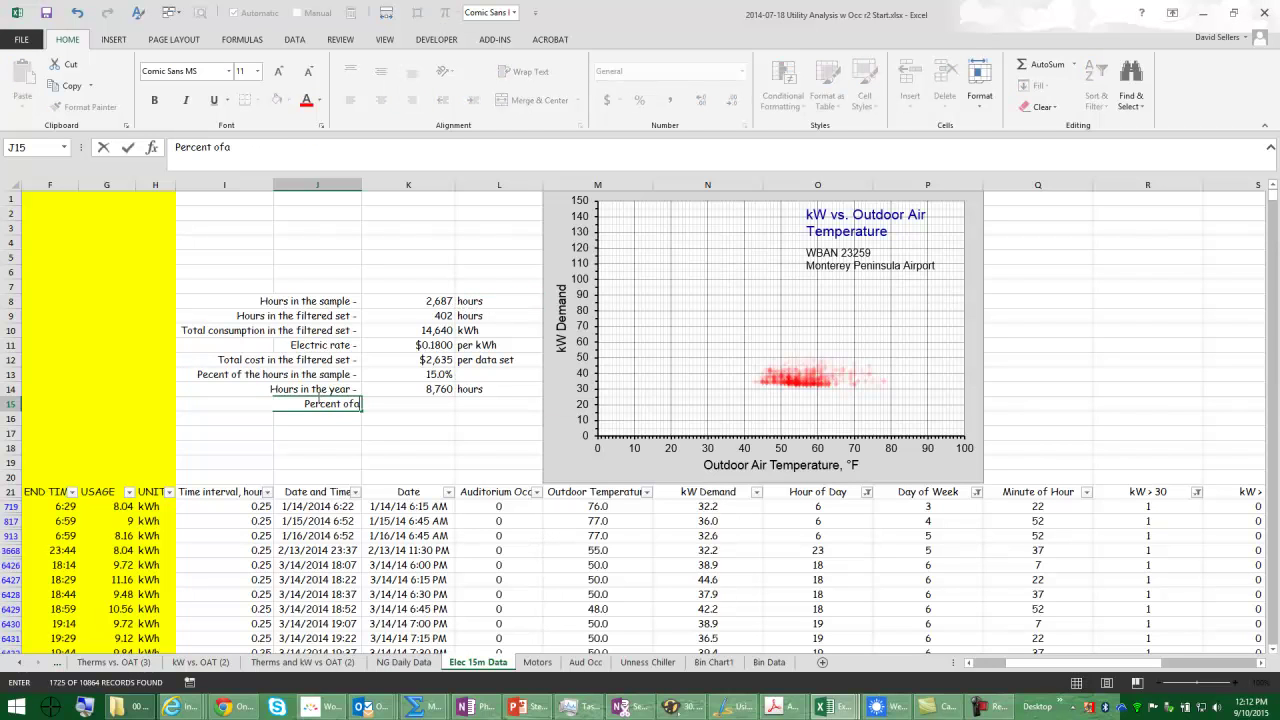
type(" a year in the sample -")
key("Return")
Calculate the percent of a year in K15 with =K8/K14, dividing the sample hours by the hours in the year.
left_click(421, 403)
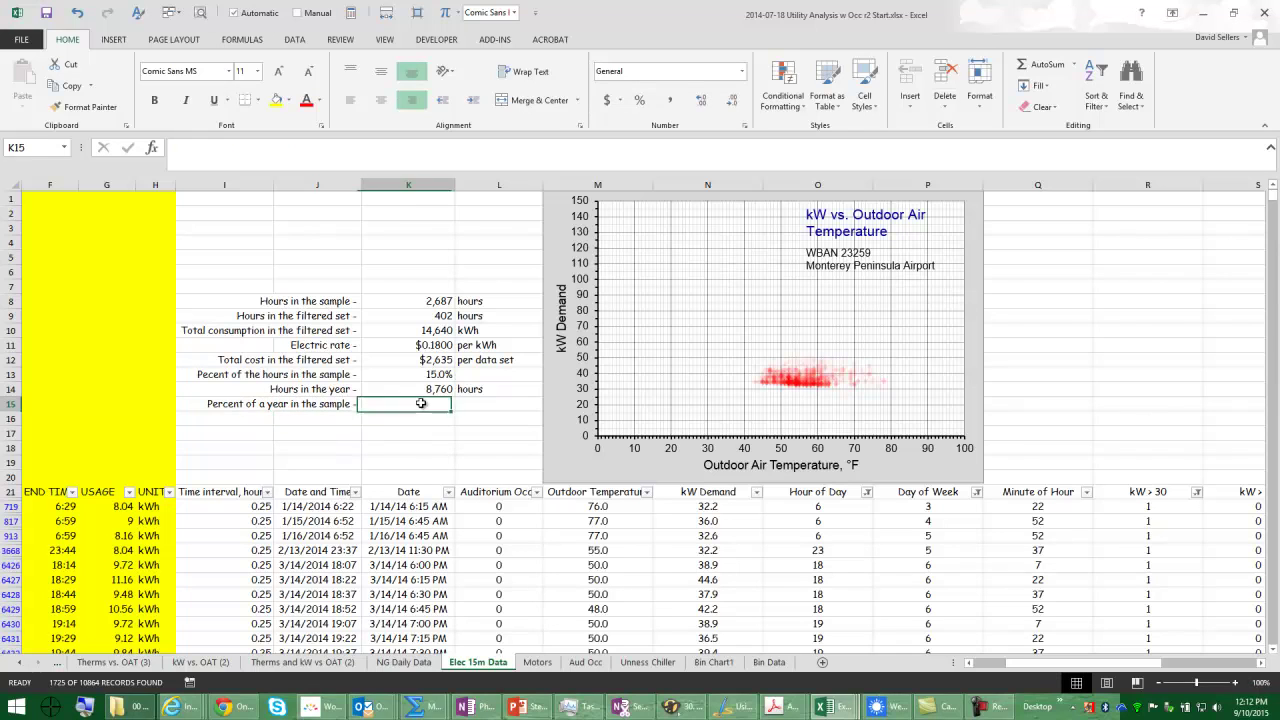
type("=")
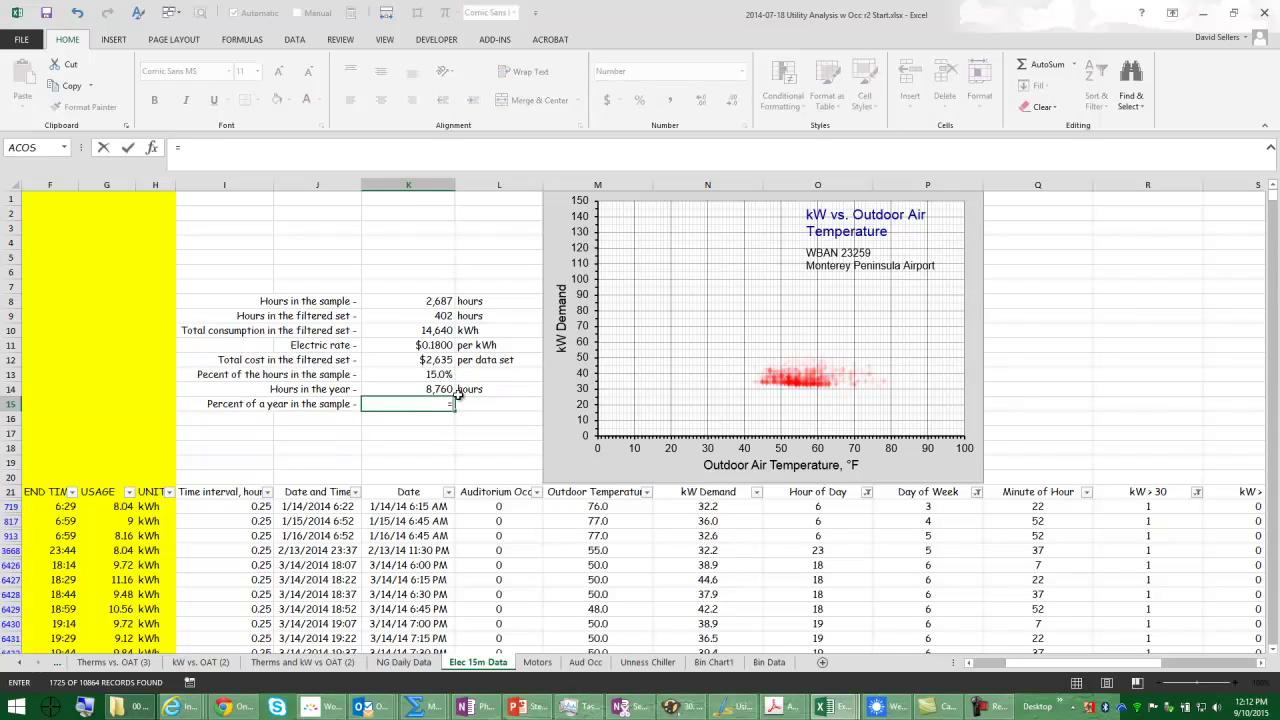
left_click(419, 299)
type("/")
left_click(426, 388)
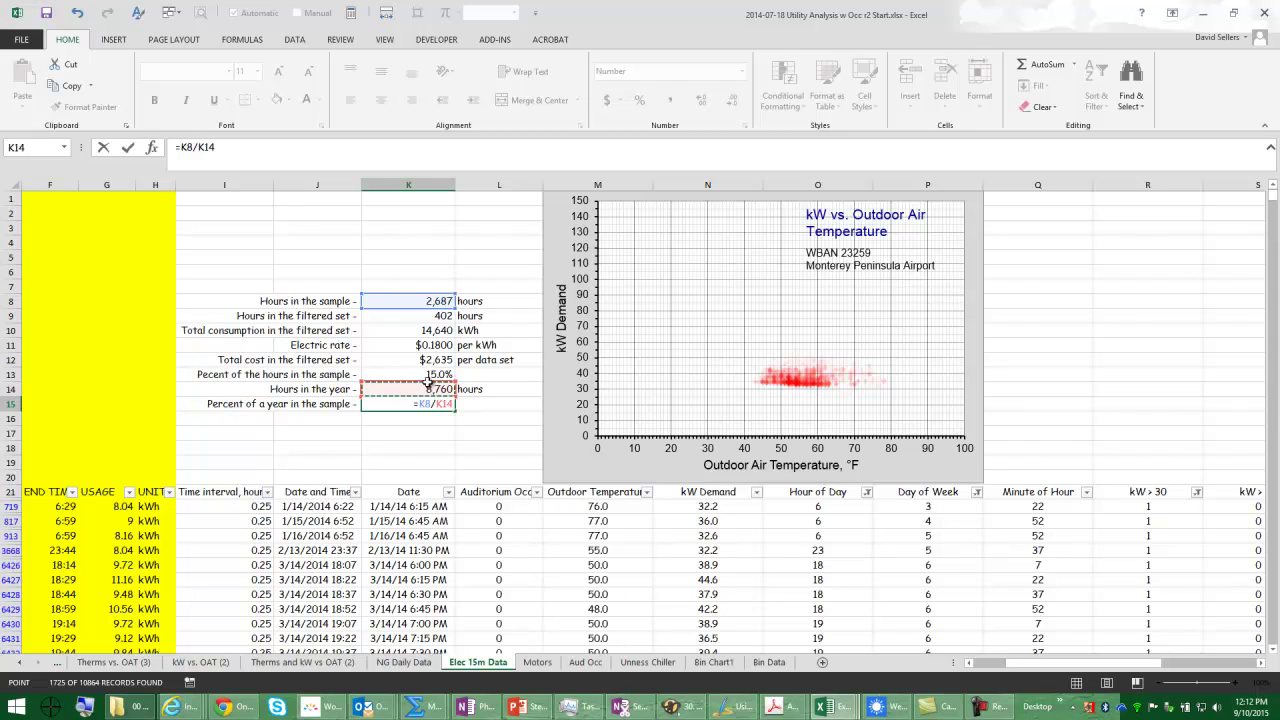
key("Return")
Copy the percentage formatting of K13 onto the percent of a year result in K15.
left_click(432, 404)
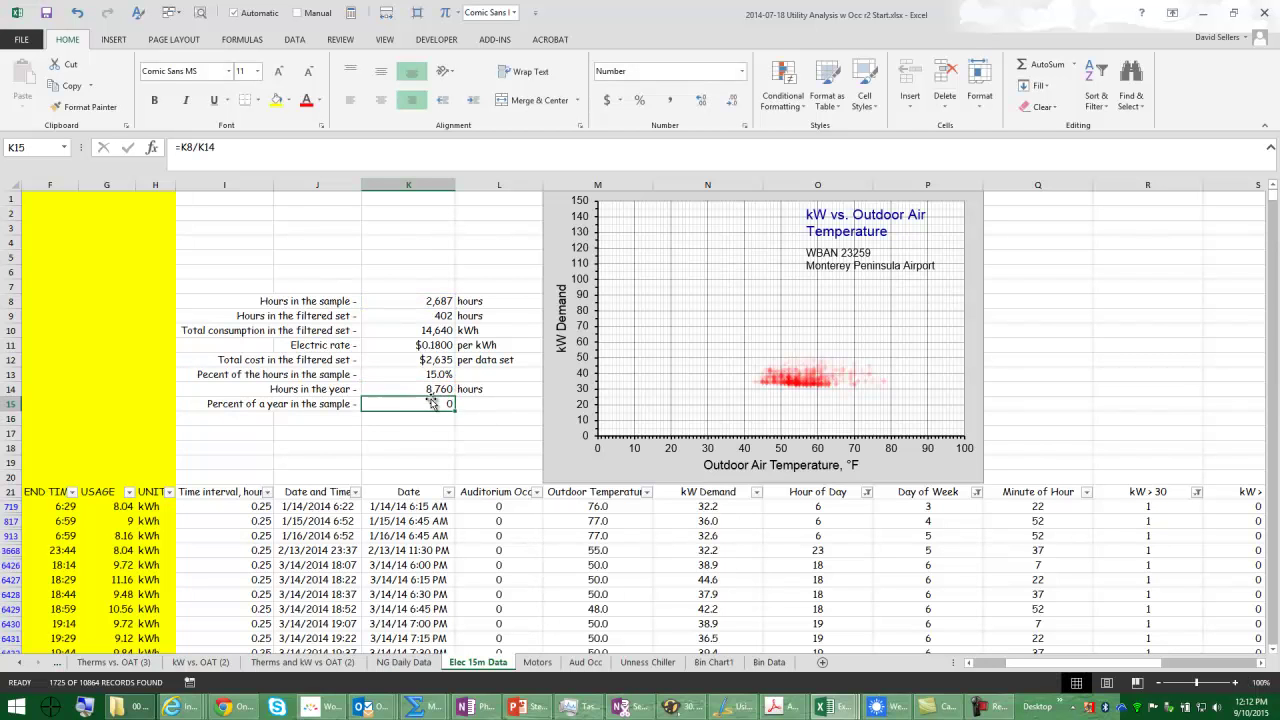
left_click(420, 374)
left_click(80, 107)
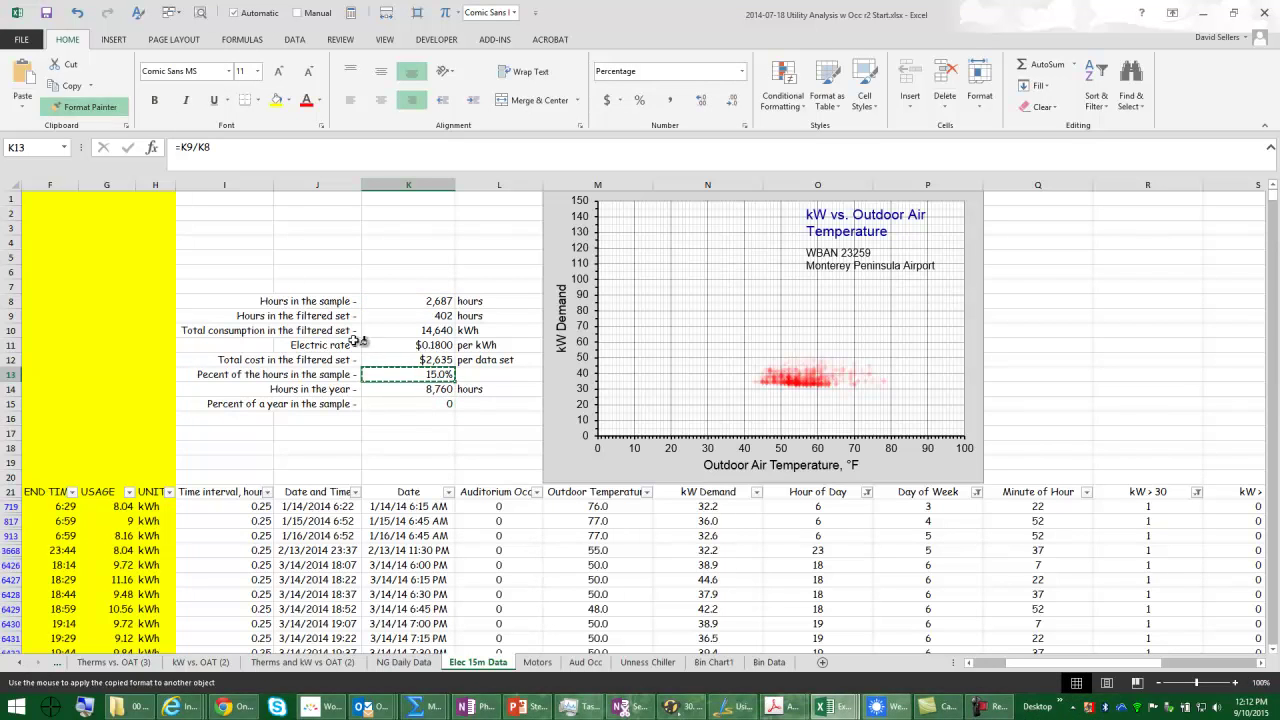
left_click(385, 400)
left_click(490, 408)
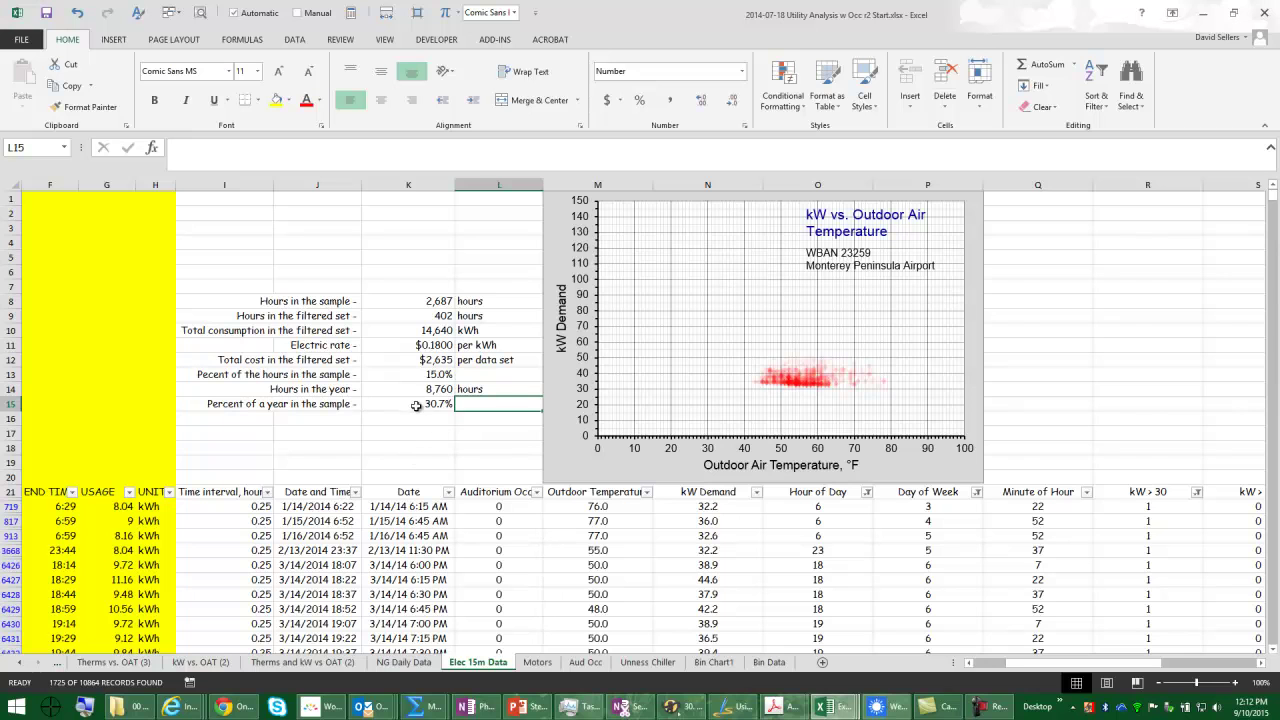
Add the label "Potential annual savings -" in J16.
left_click(316, 421)
type("Potential annual")
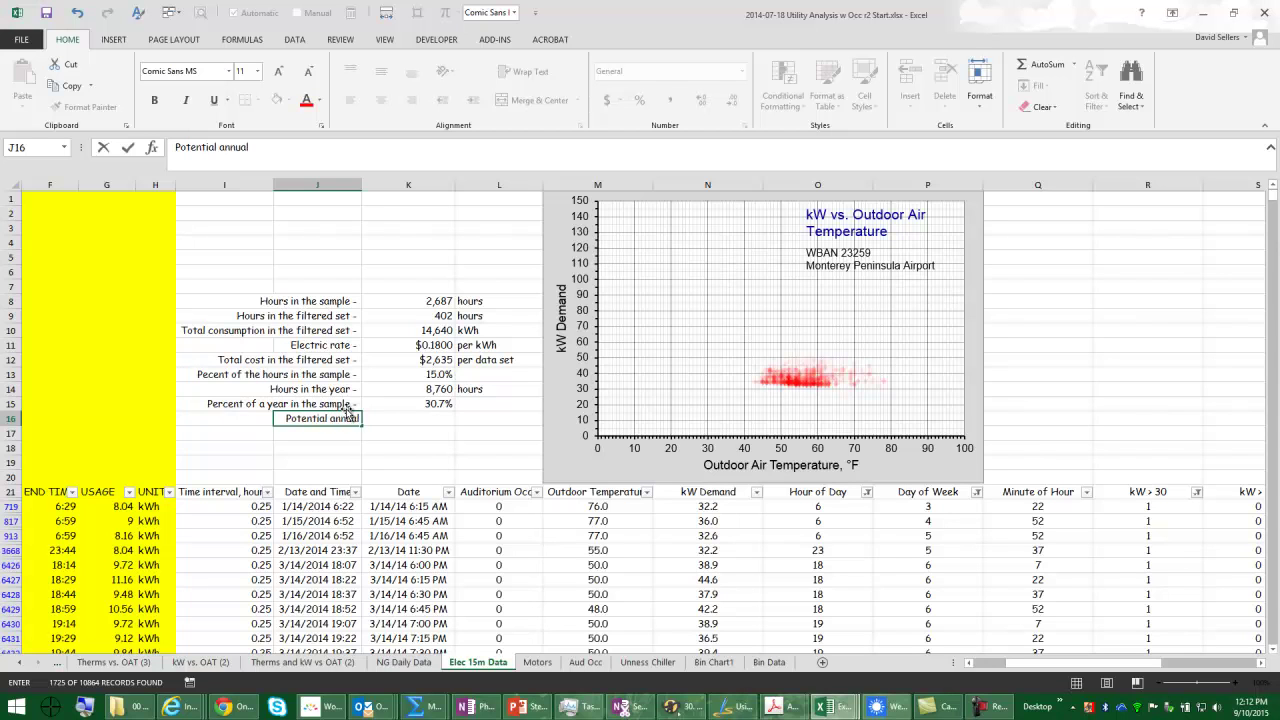
type(" savings -")
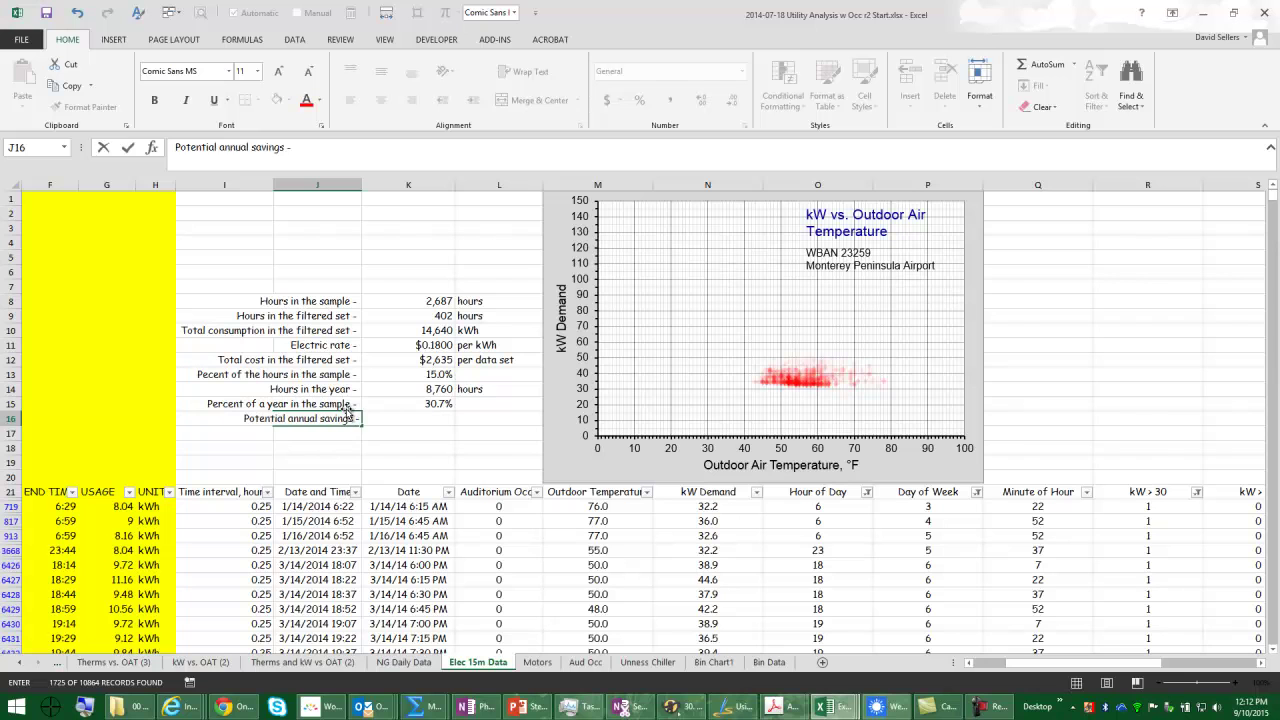
key("Return")
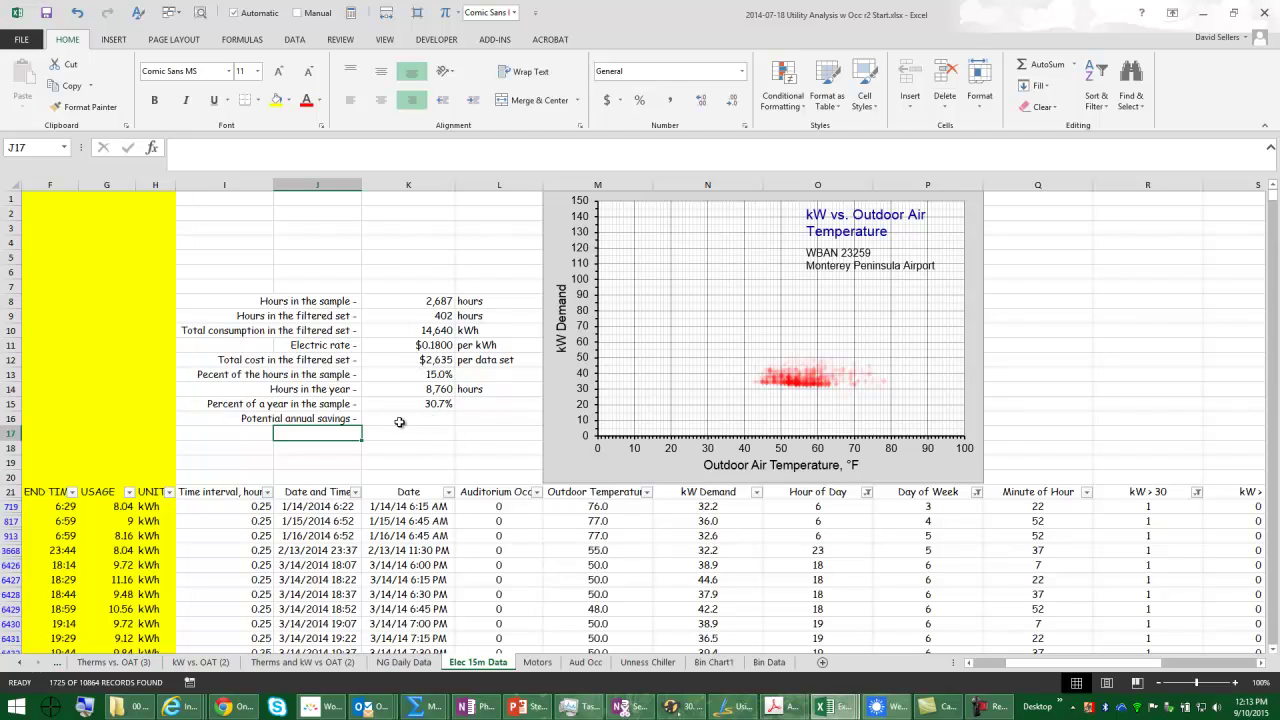
Calculate the potential annual savings in K16 with =K12/K15, scaling the filtered set's cost to a full year.
left_click(432, 418)
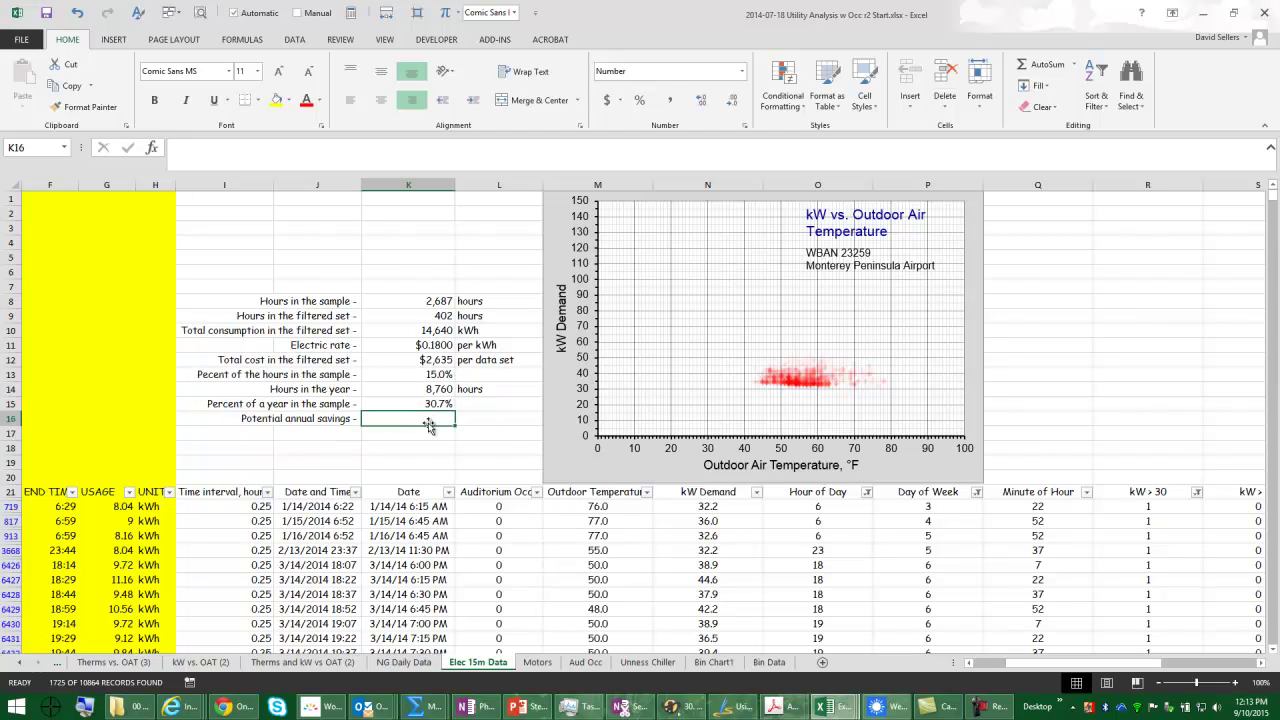
type("=")
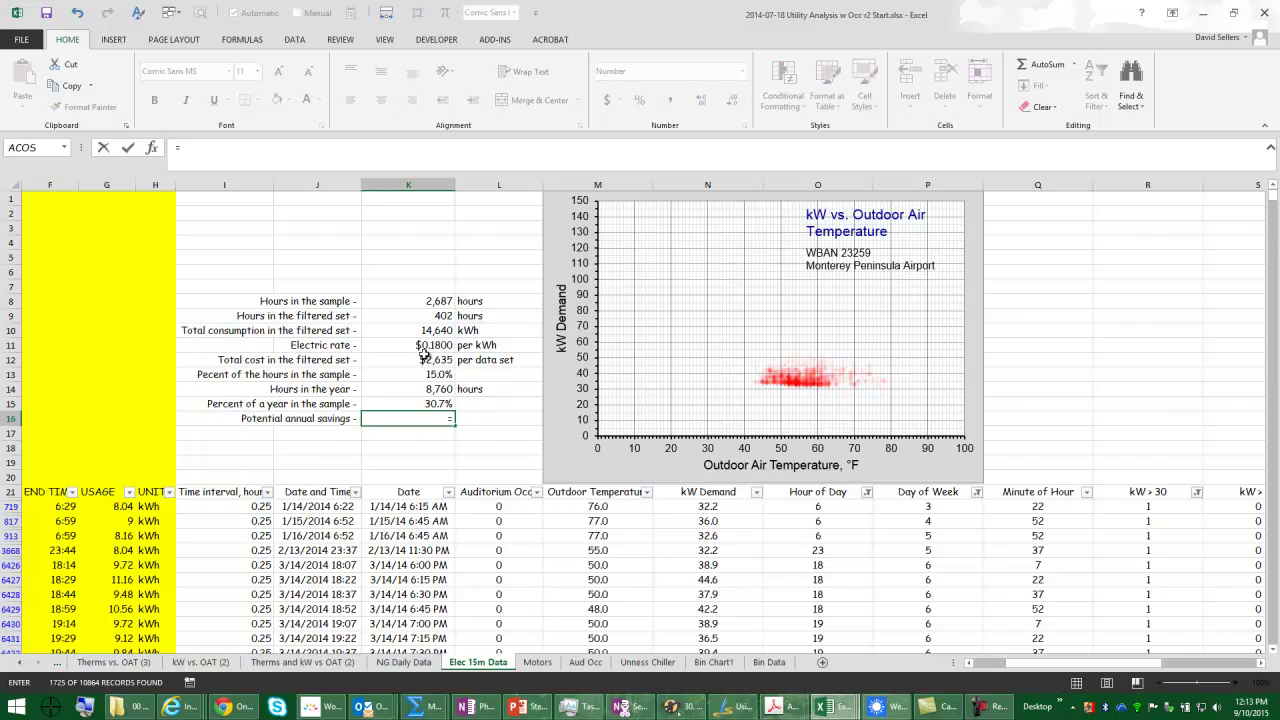
left_click(424, 360)
type("/")
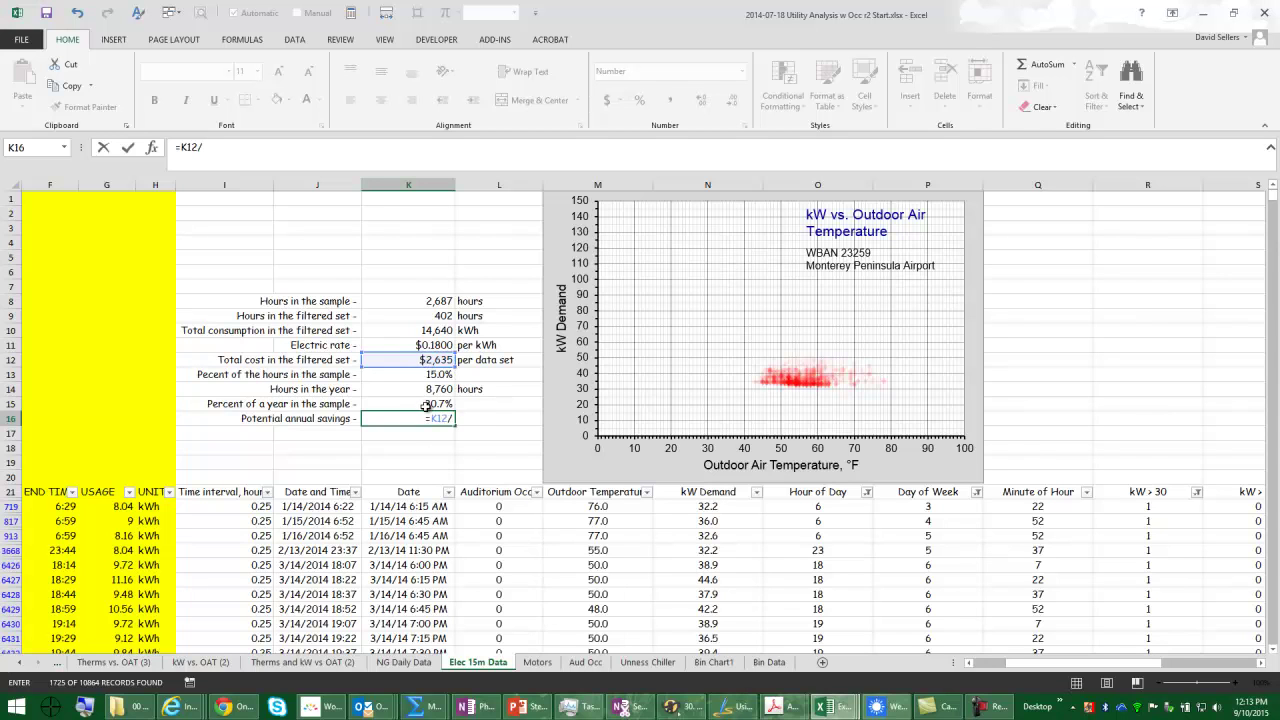
left_click(424, 404)
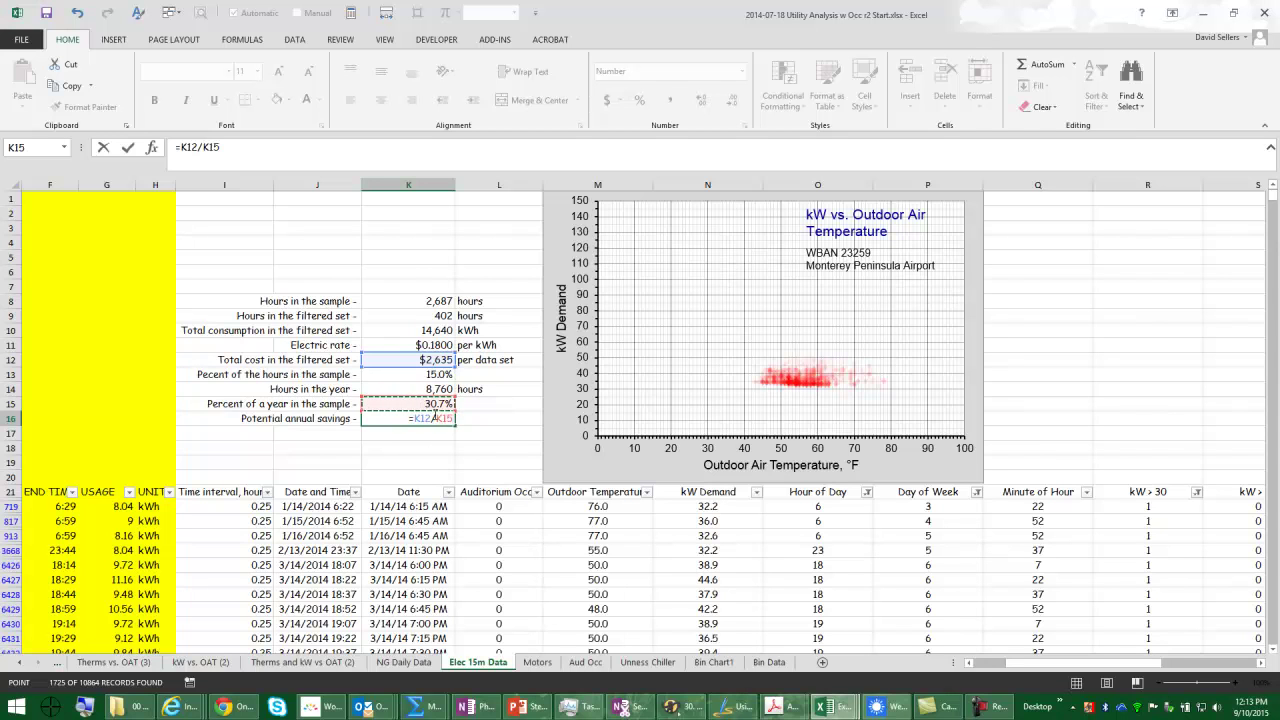
key("Return")
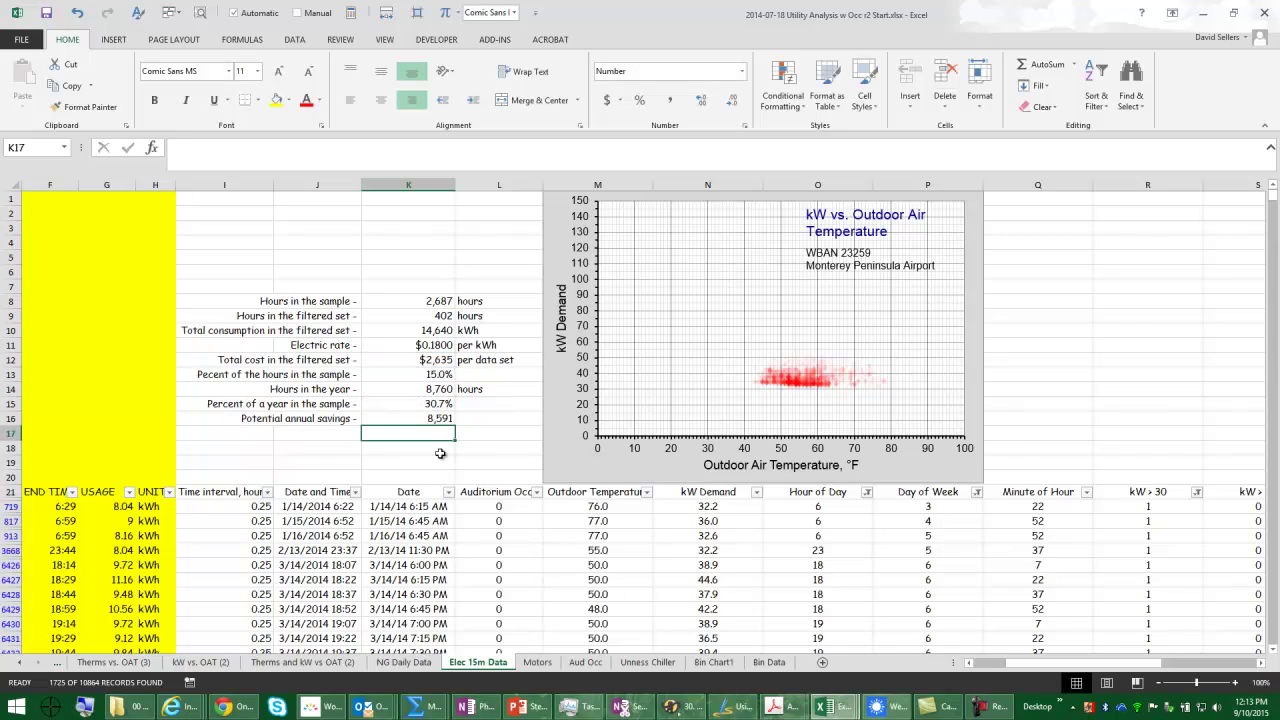
Copy the currency formatting of the total cost in K12 onto the annual savings in K16.
left_click(432, 360)
left_click(82, 106)
left_click(398, 420)
left_click(480, 420)
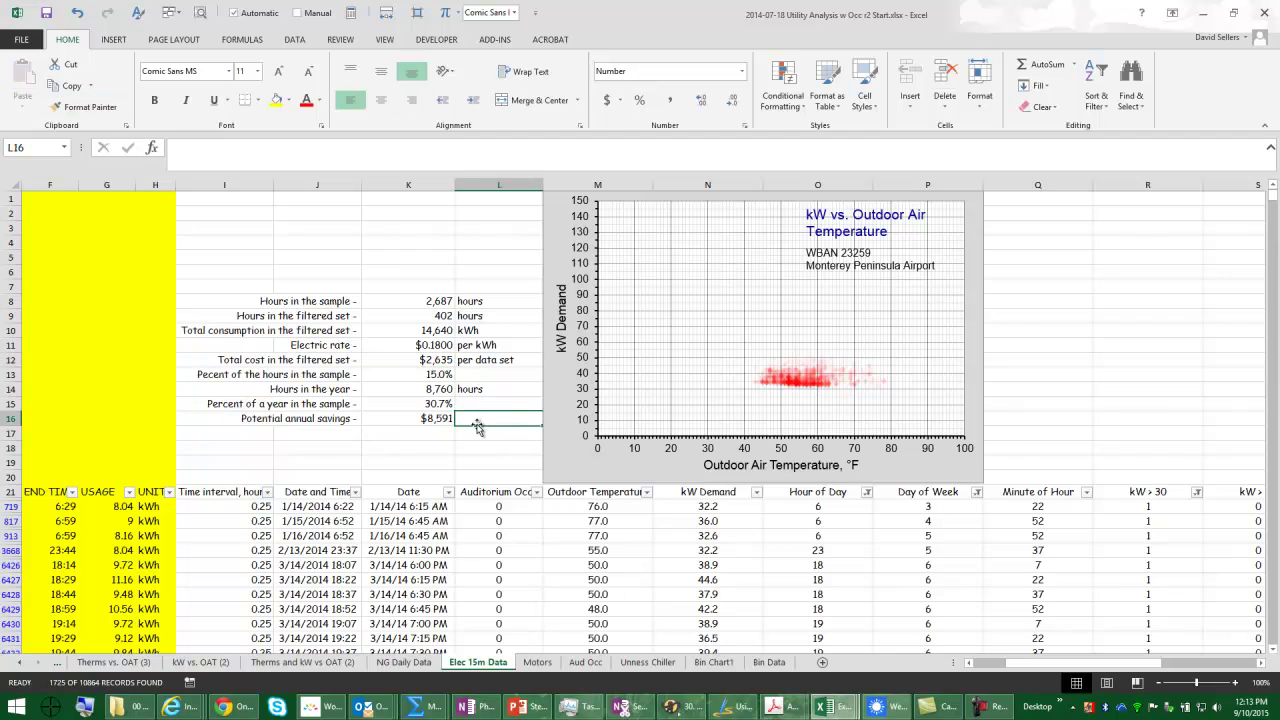
Calculate the annual energy savings in K17 with =K10/K15, scaling the filtered set's consumption to a full year.
left_click(432, 435)
type("=")
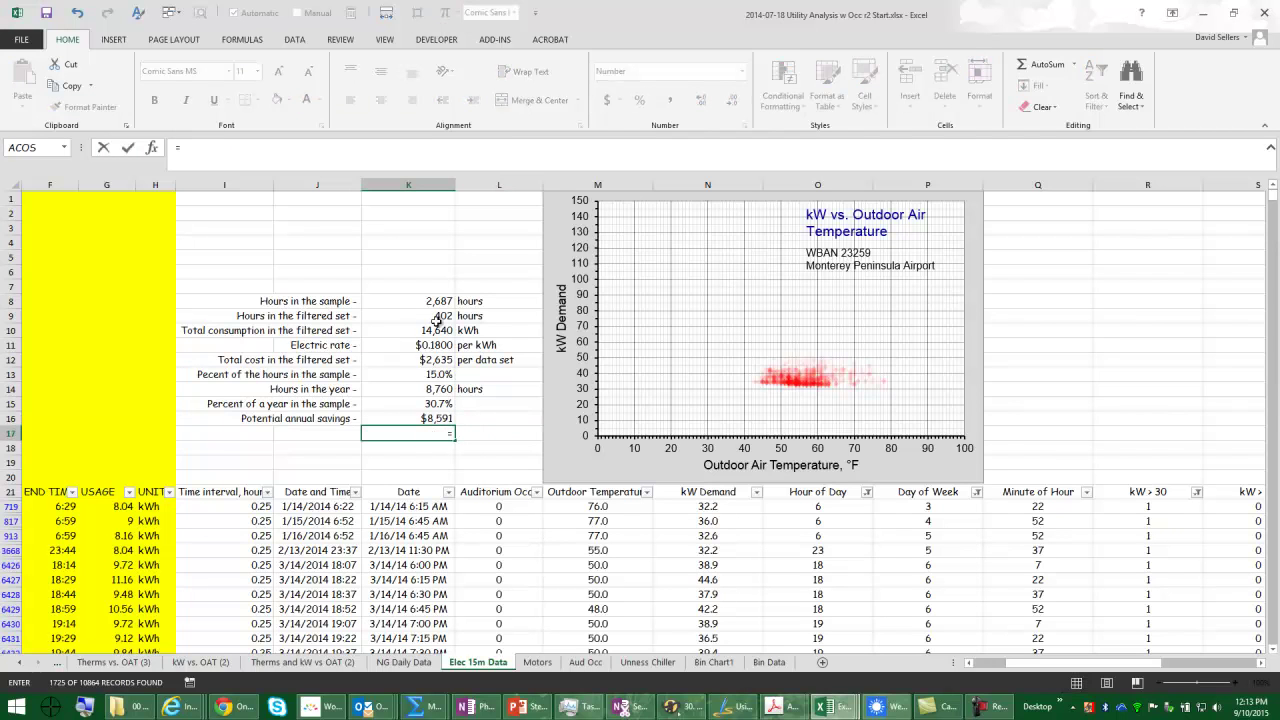
left_click(436, 331)
type("/")
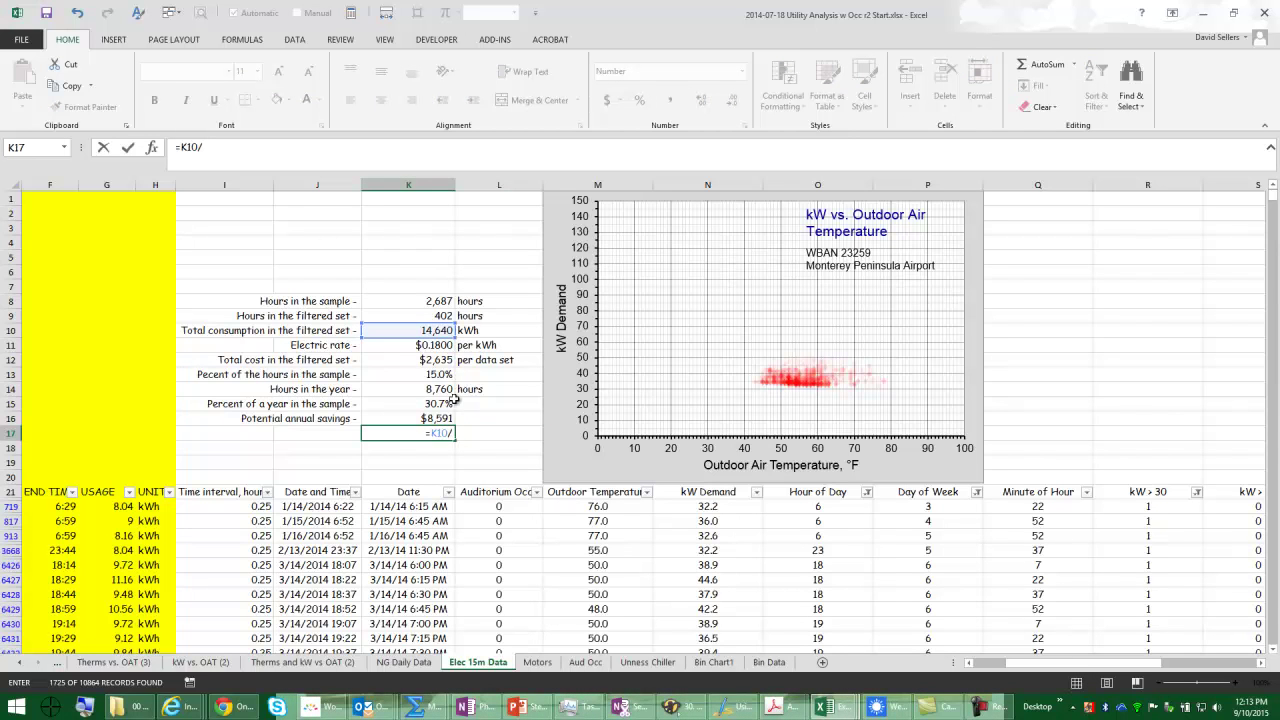
left_click(421, 402)
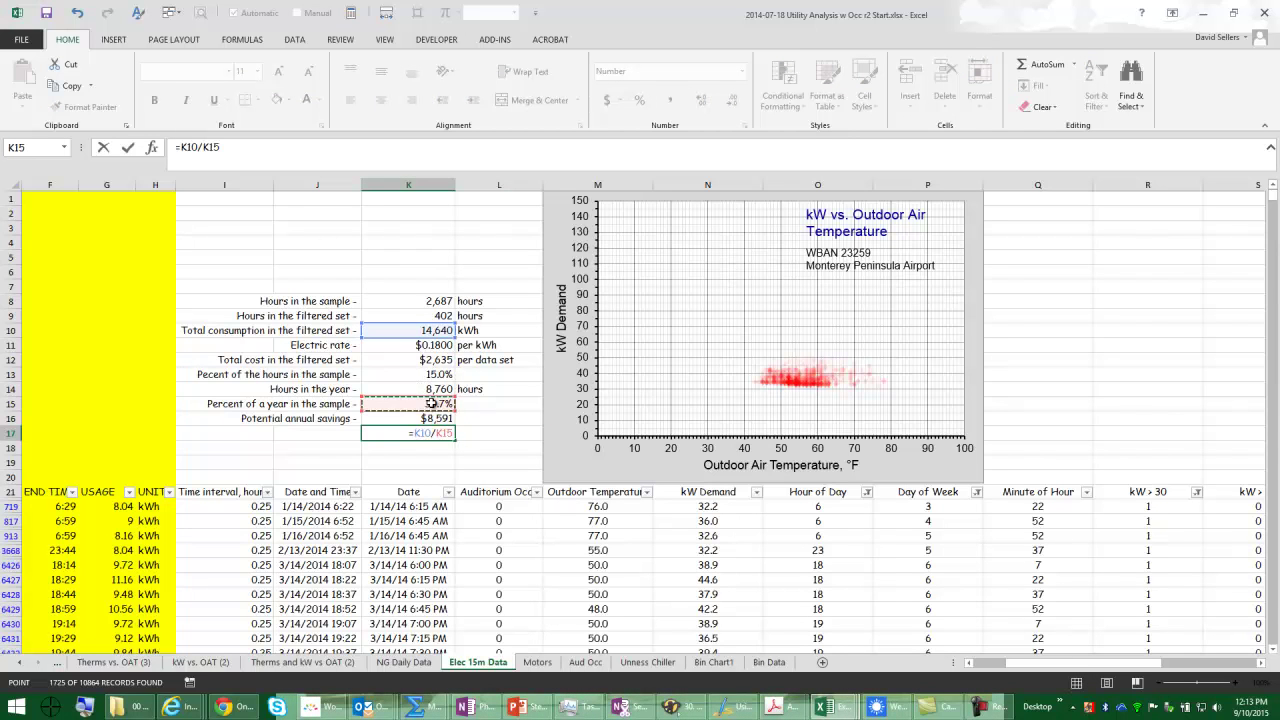
key("Return")
Enter the unit "kWh" in L17 beside the annual energy savings, with a capital W.
left_click(485, 438)
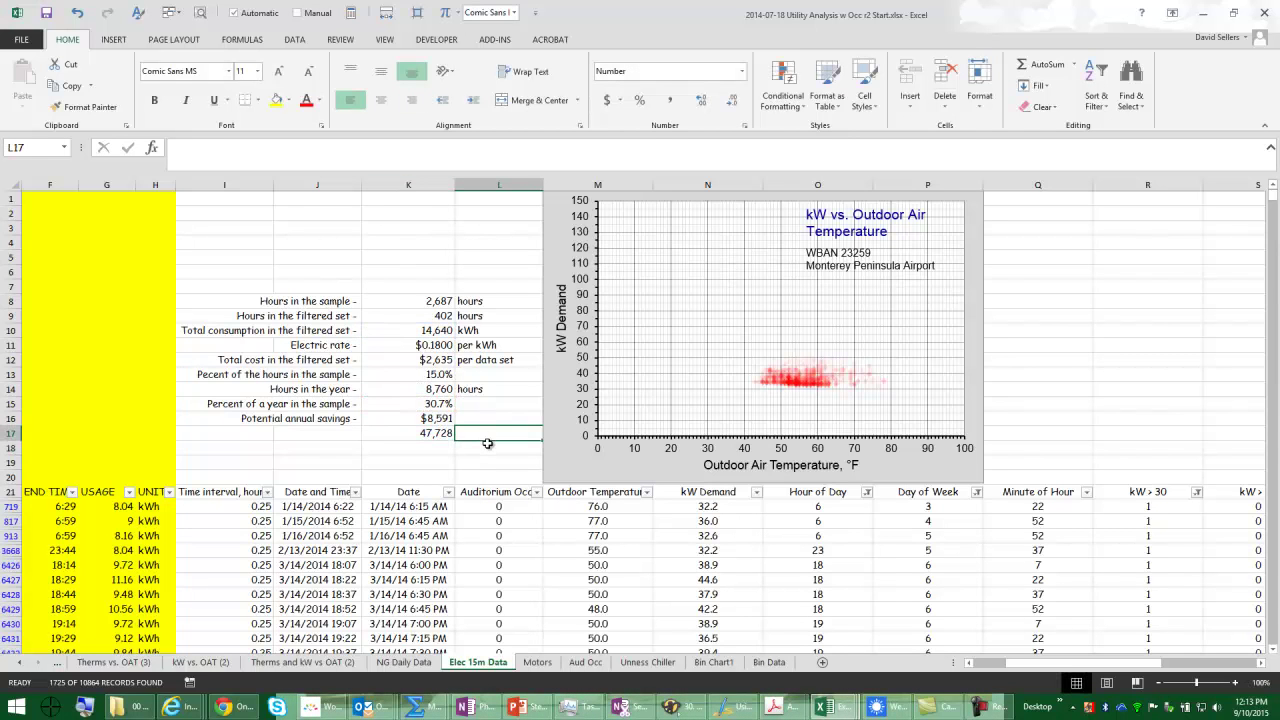
type("kWh")
key("Return")
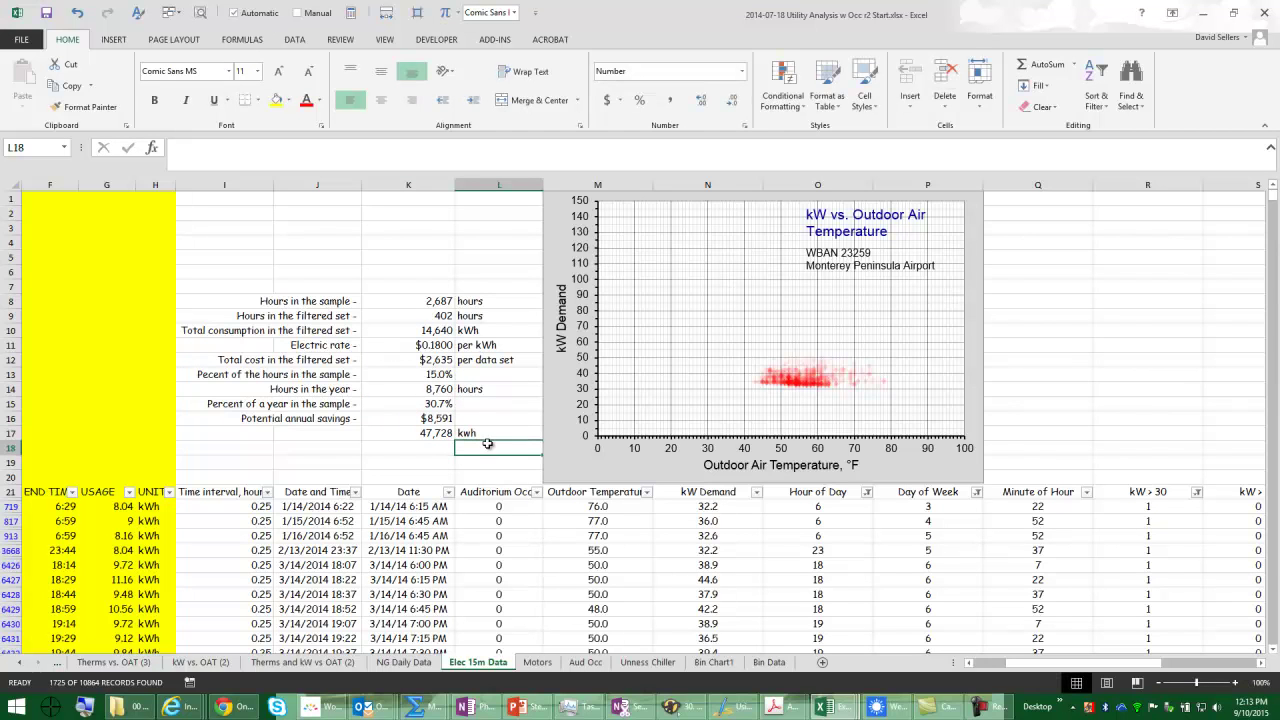
left_click(489, 431)
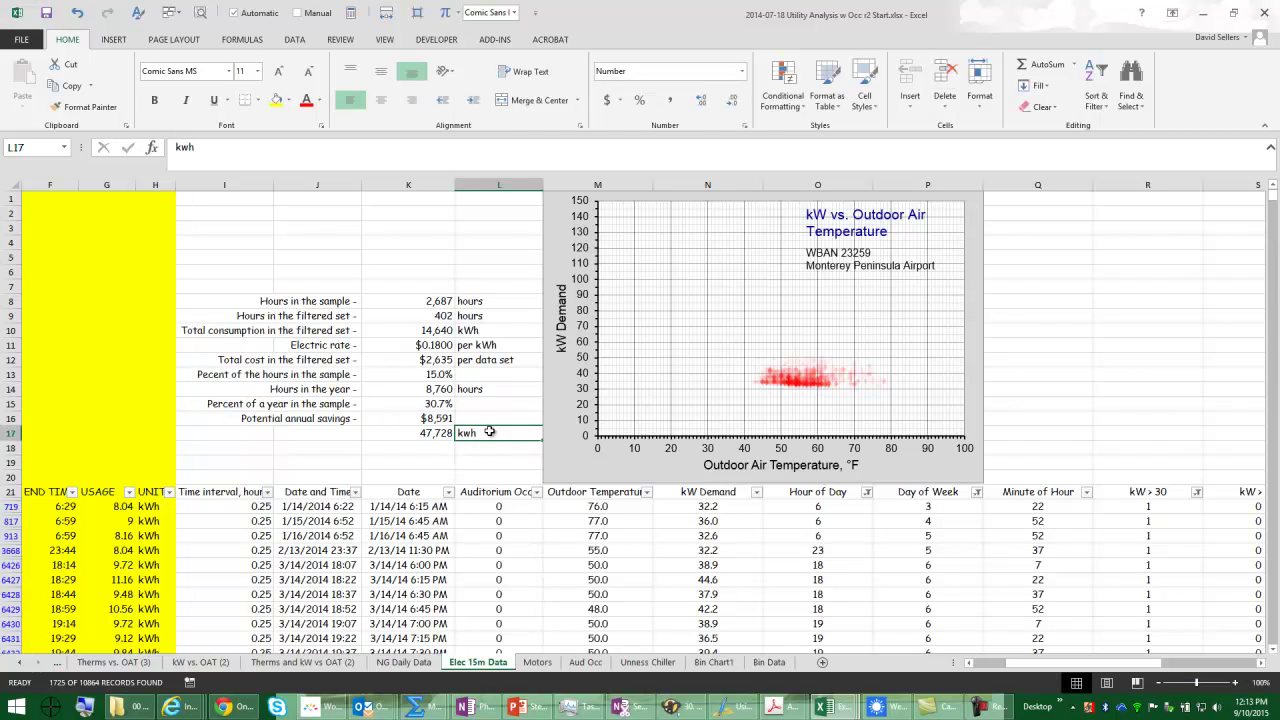
type("KWh")
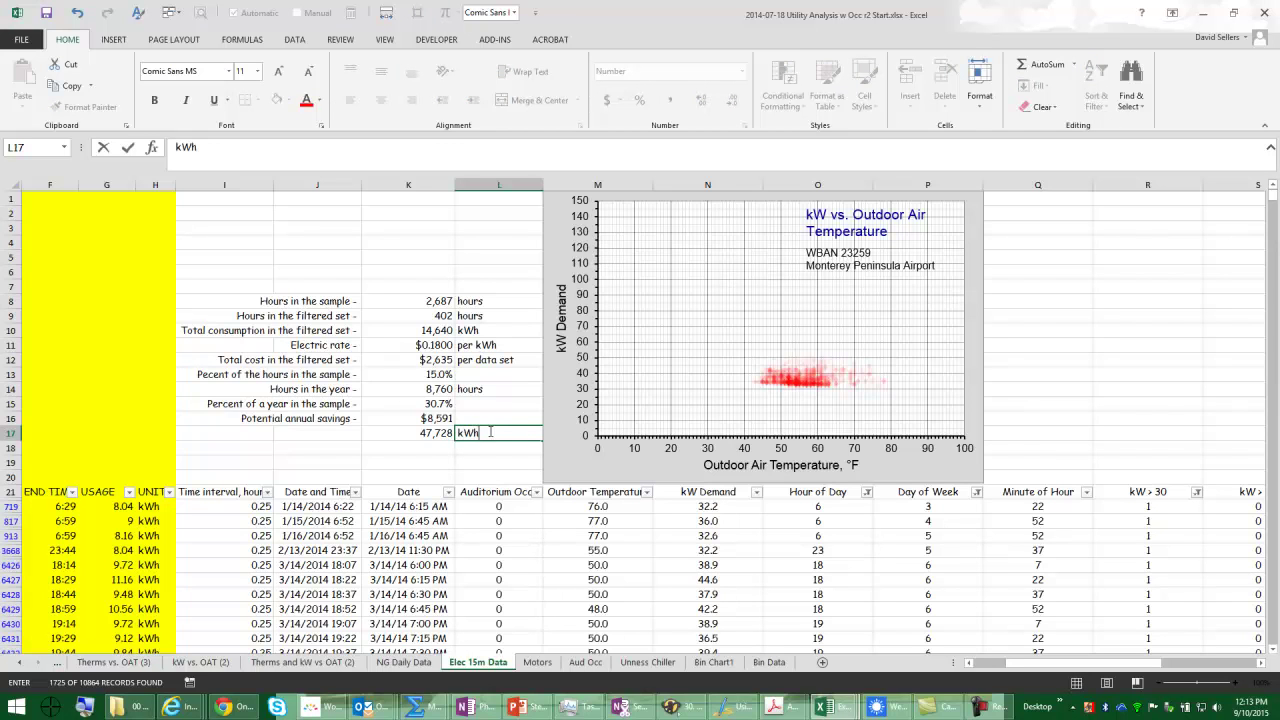
key("Return")
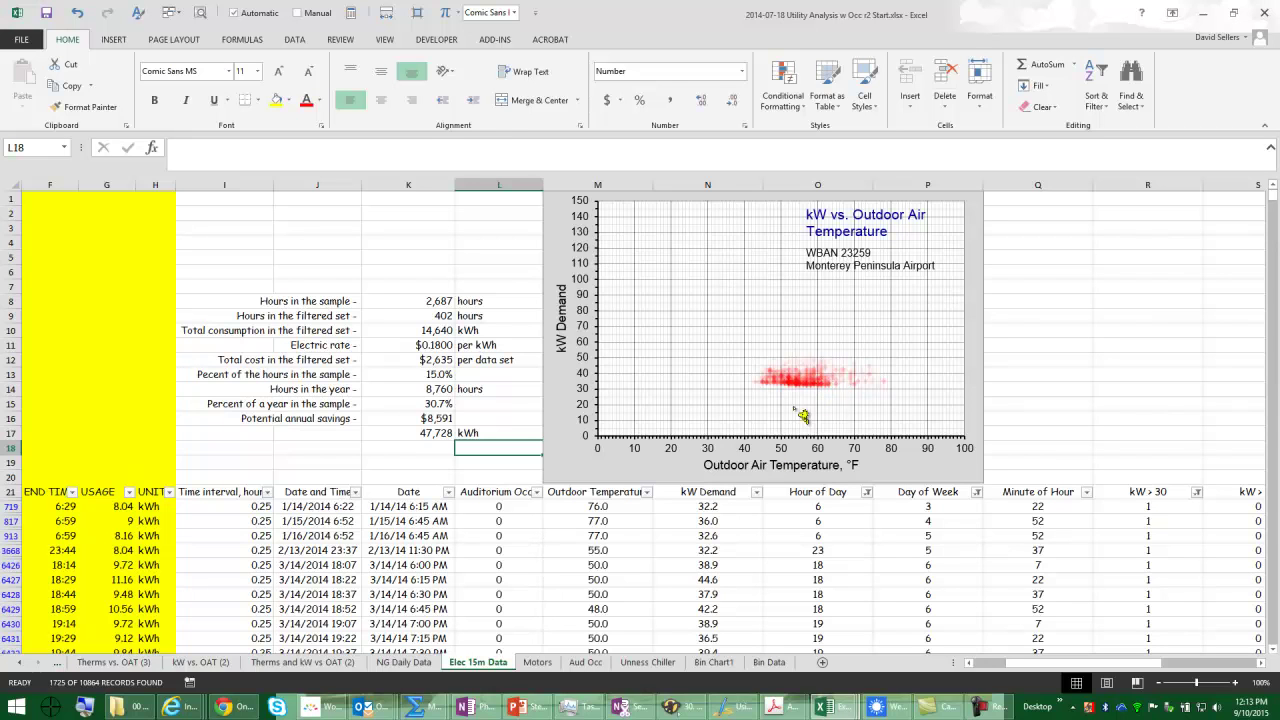
Inspect the kW vs. Outdoor Air Temperature chart's data source and the kW Demand series' Y values range, leaving the settings unmodified.
mouse_move(838, 387)
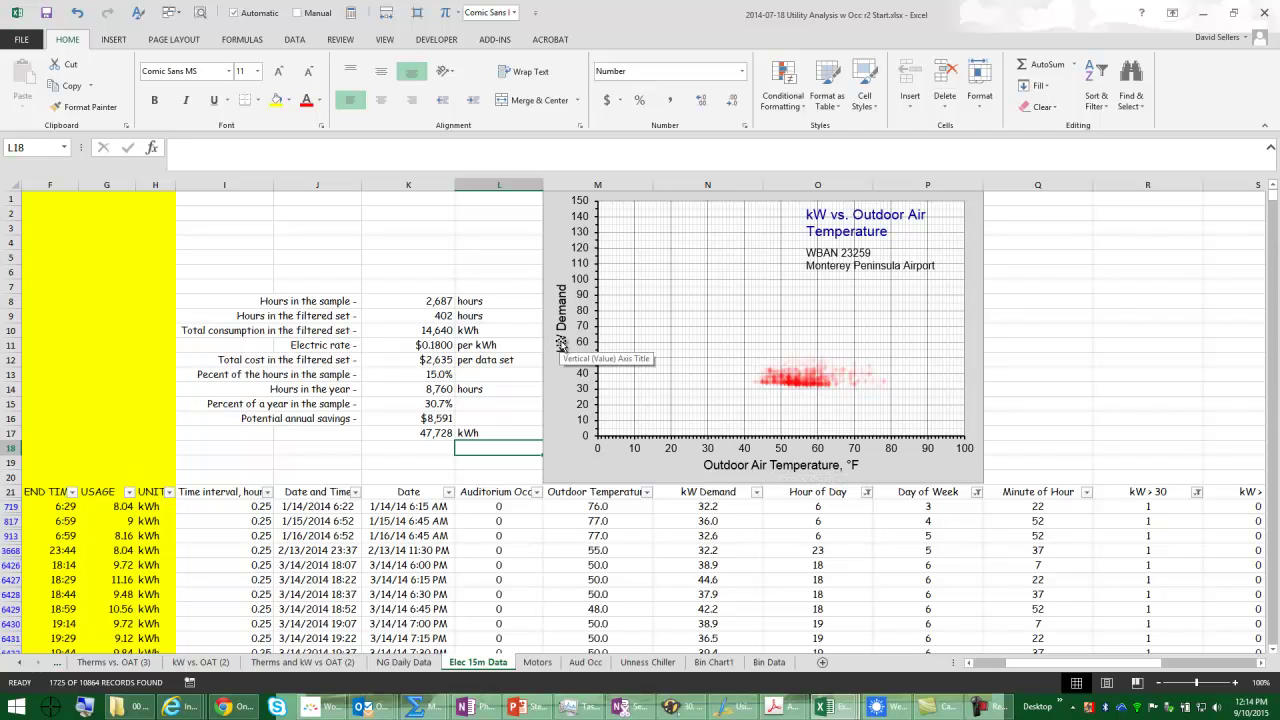
right_click(683, 350)
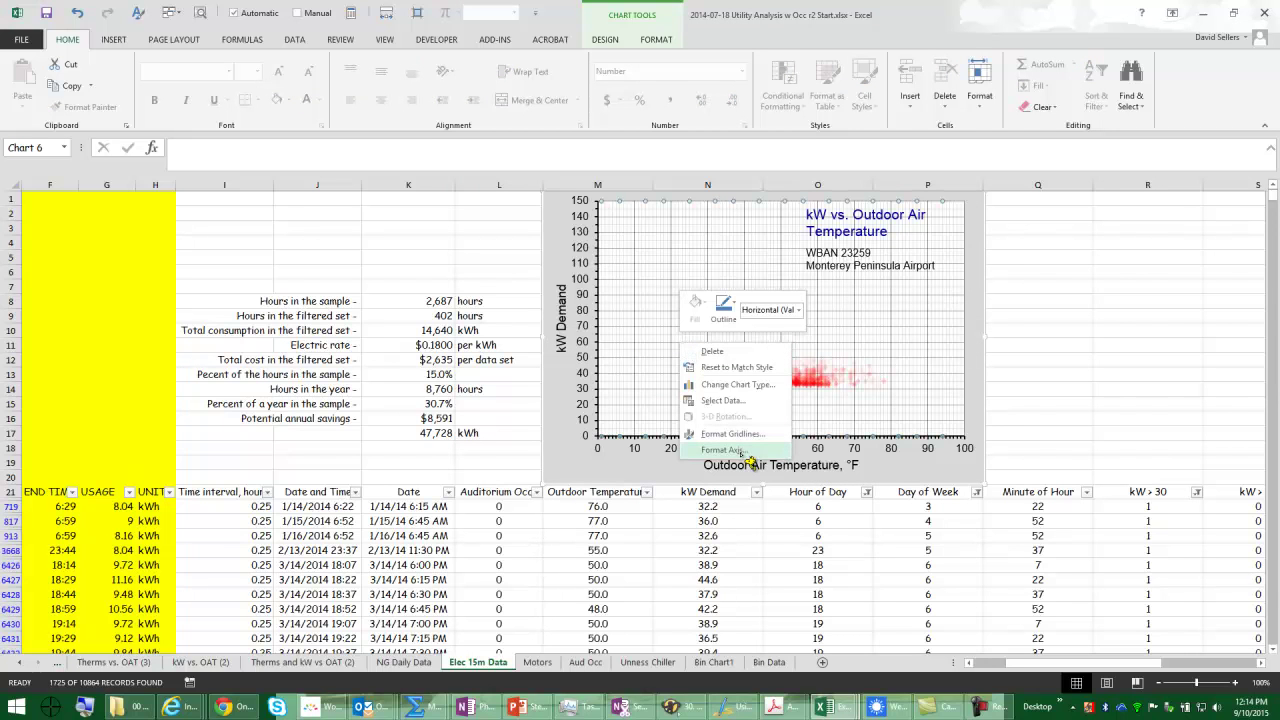
left_click(724, 401)
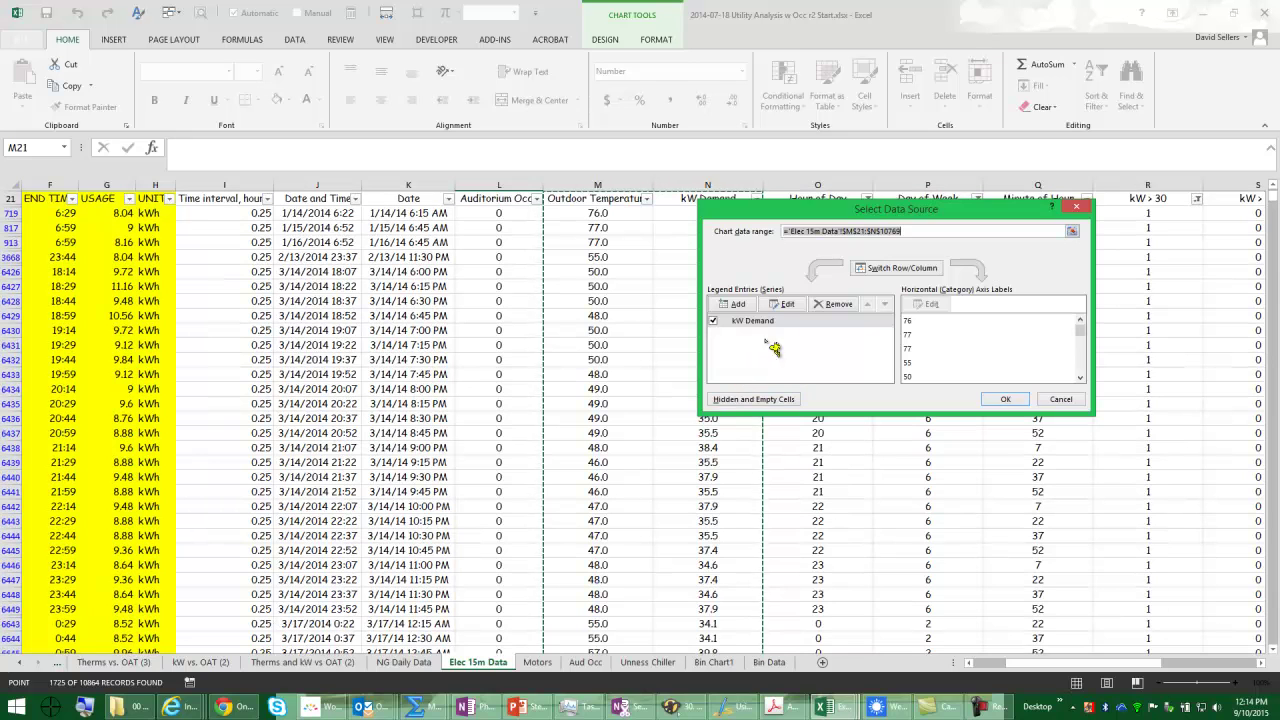
left_click(790, 305)
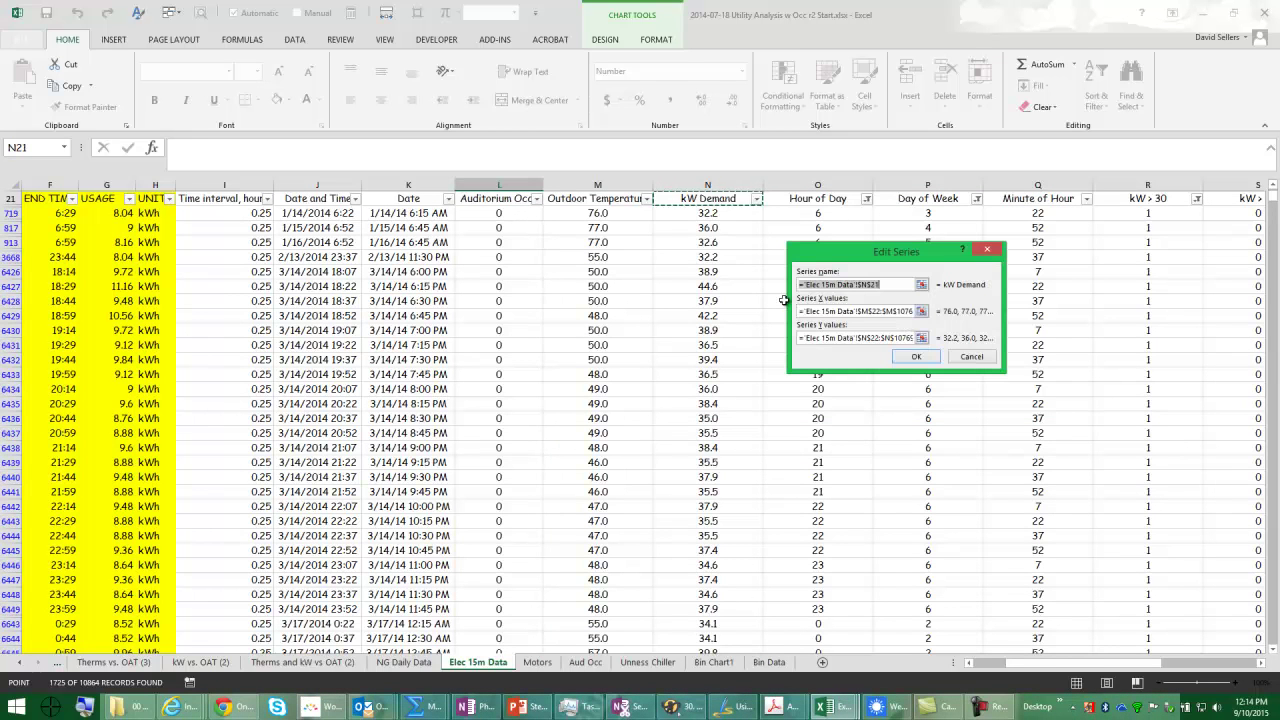
left_click(922, 337)
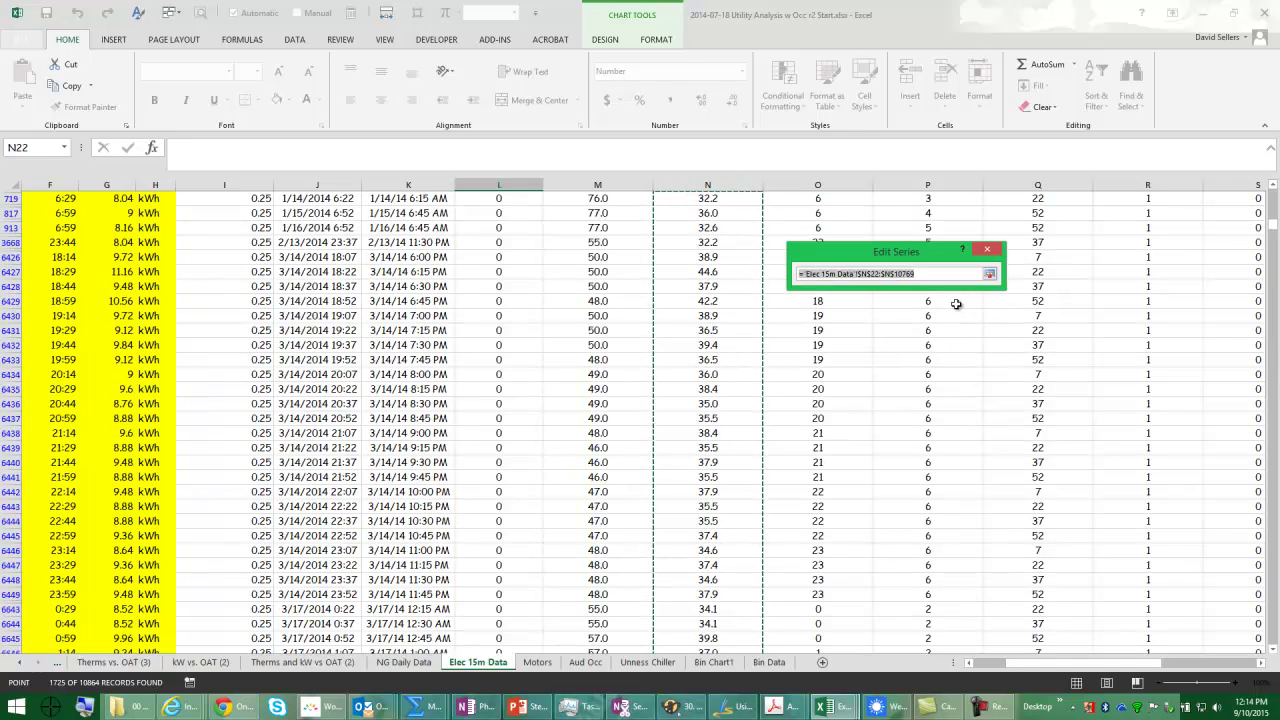
key("Return")
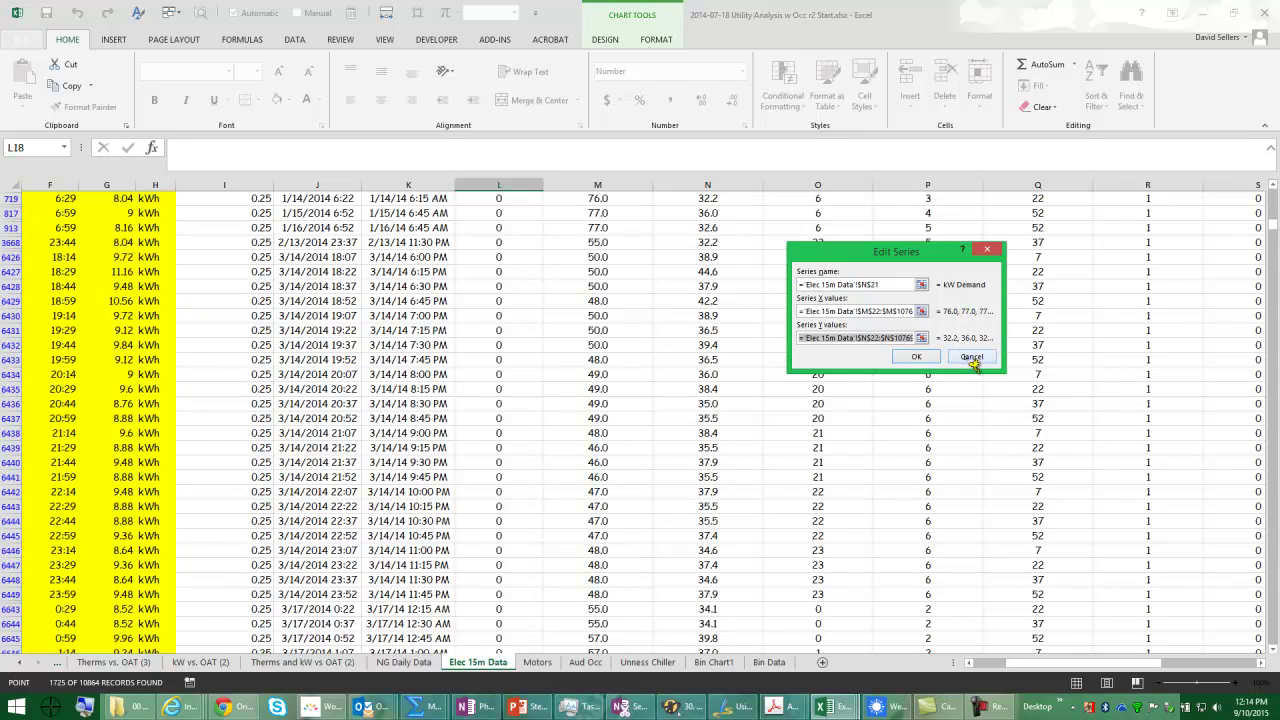
left_click(972, 358)
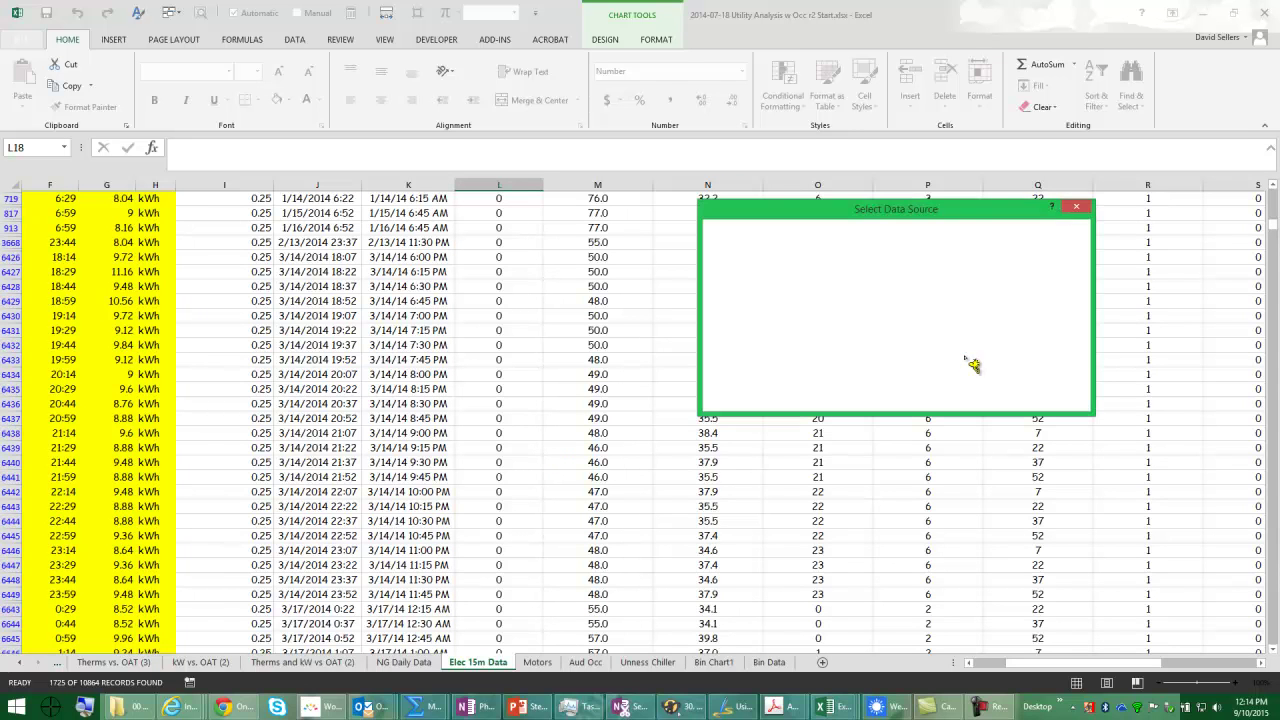
left_click(1077, 208)
scroll(690, 400, "up", 7)
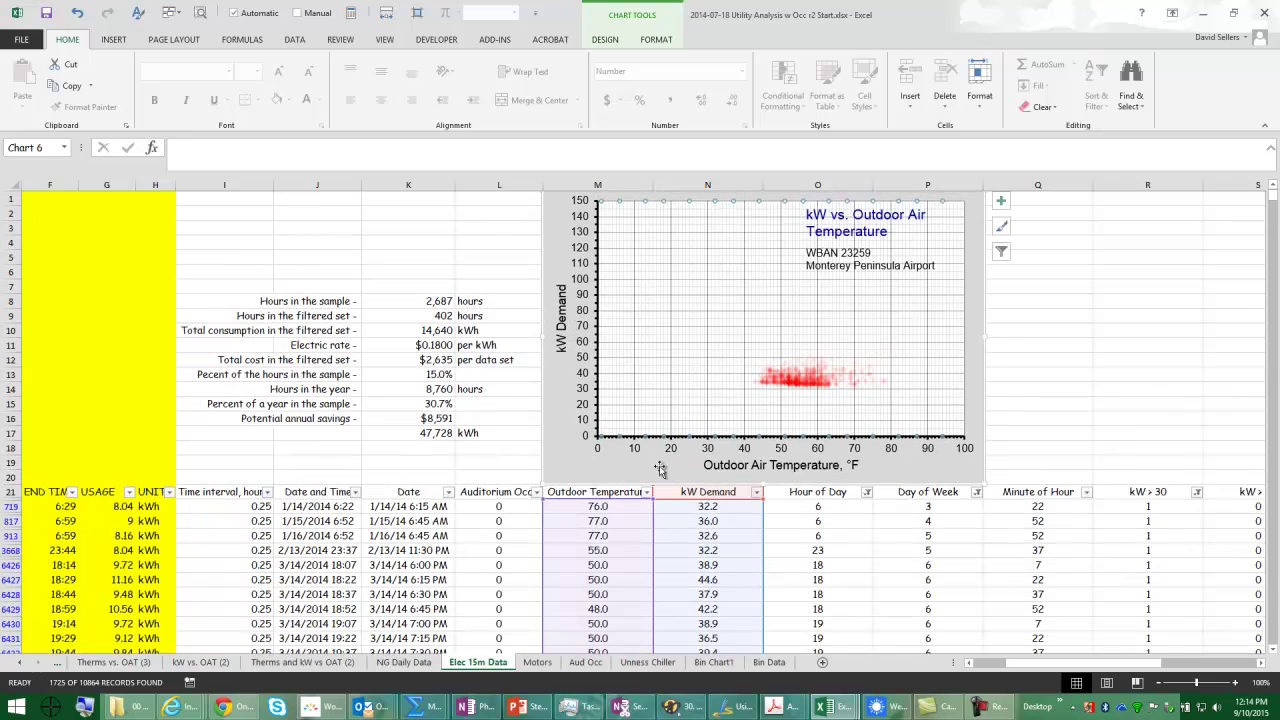
left_click(416, 444)
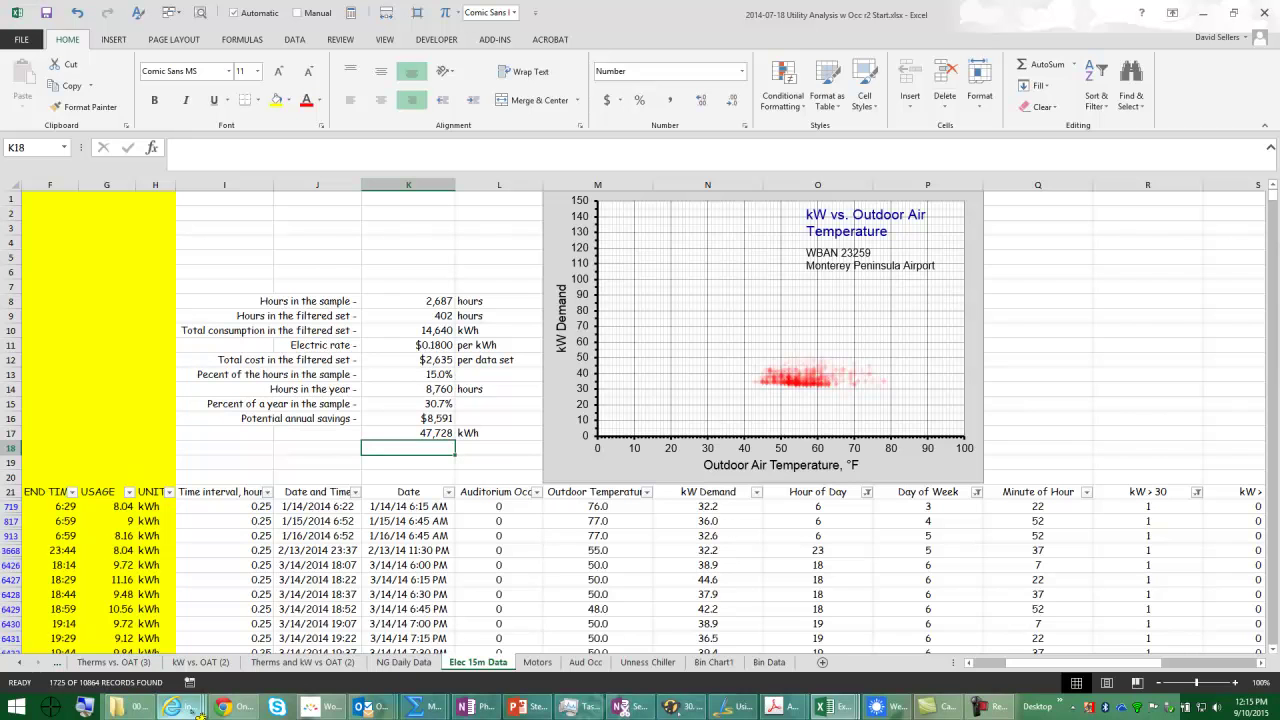
Switch to Internet Explorer's Salinas 2014 climate chart and return to the San Francisco Bay Area/Monterey forecast office home page.
mouse_move(198, 710)
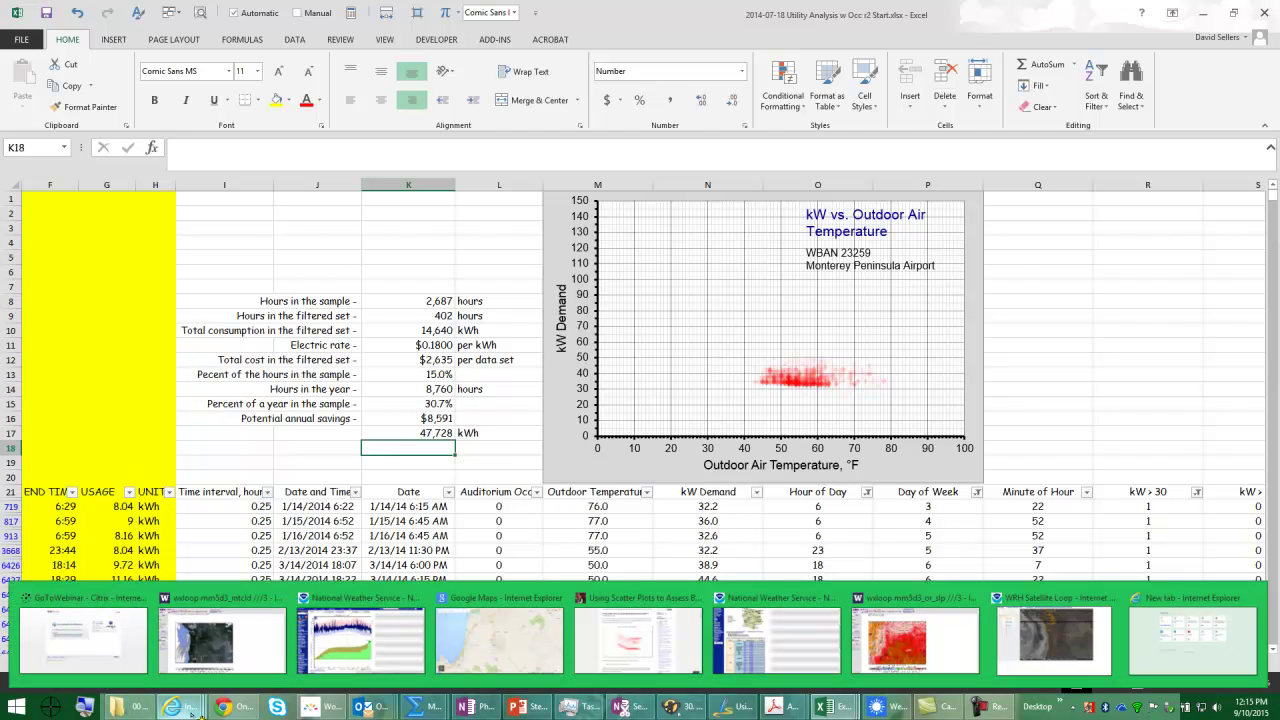
left_click(193, 709)
left_click(356, 660)
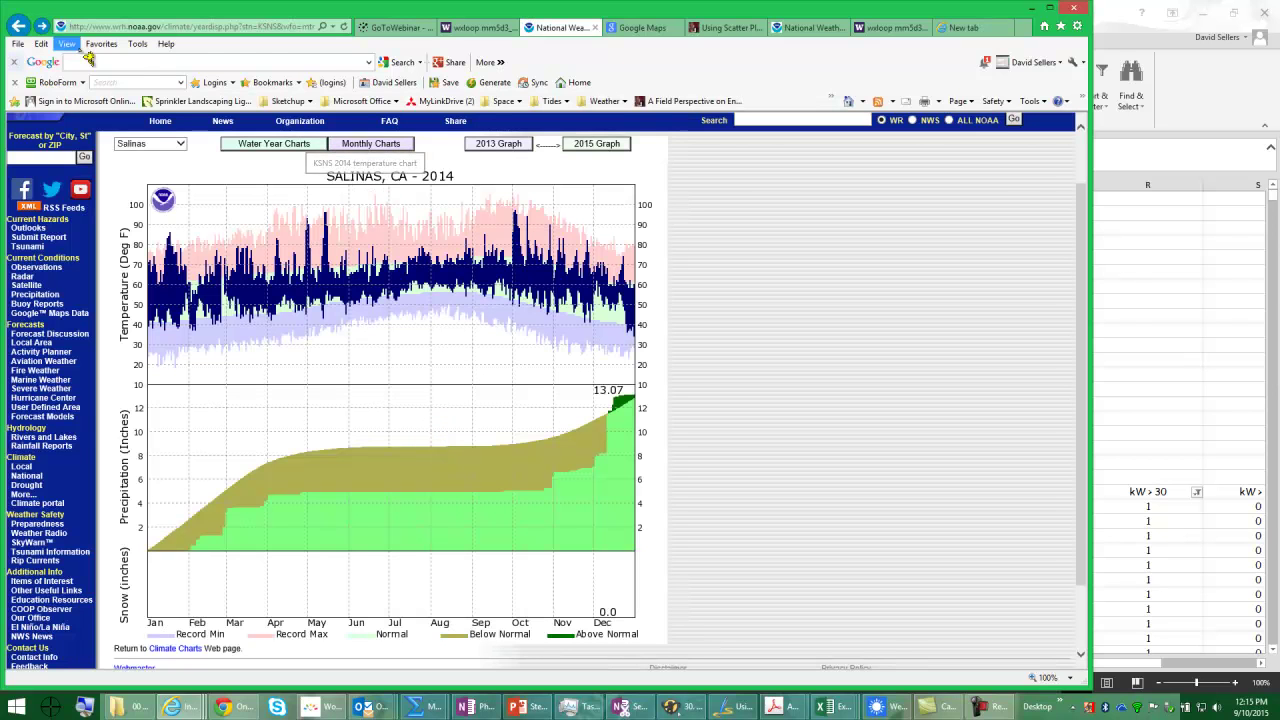
left_click(18, 25)
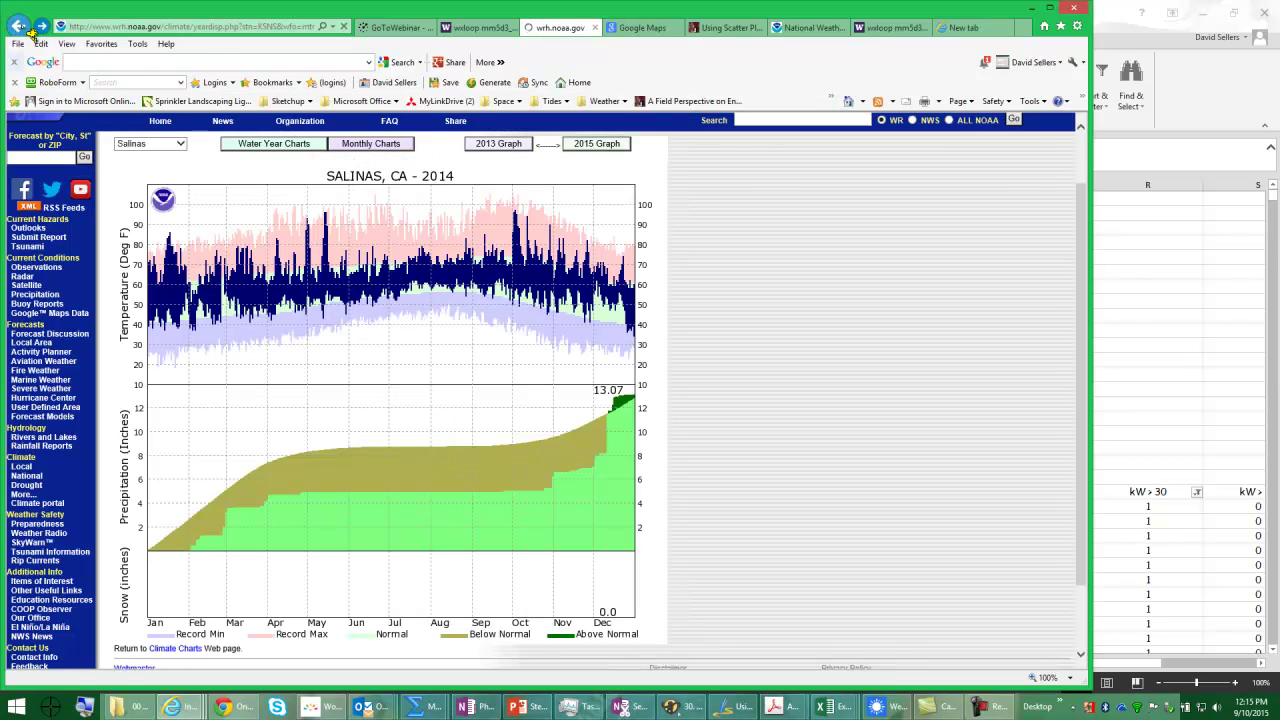
left_click(27, 30)
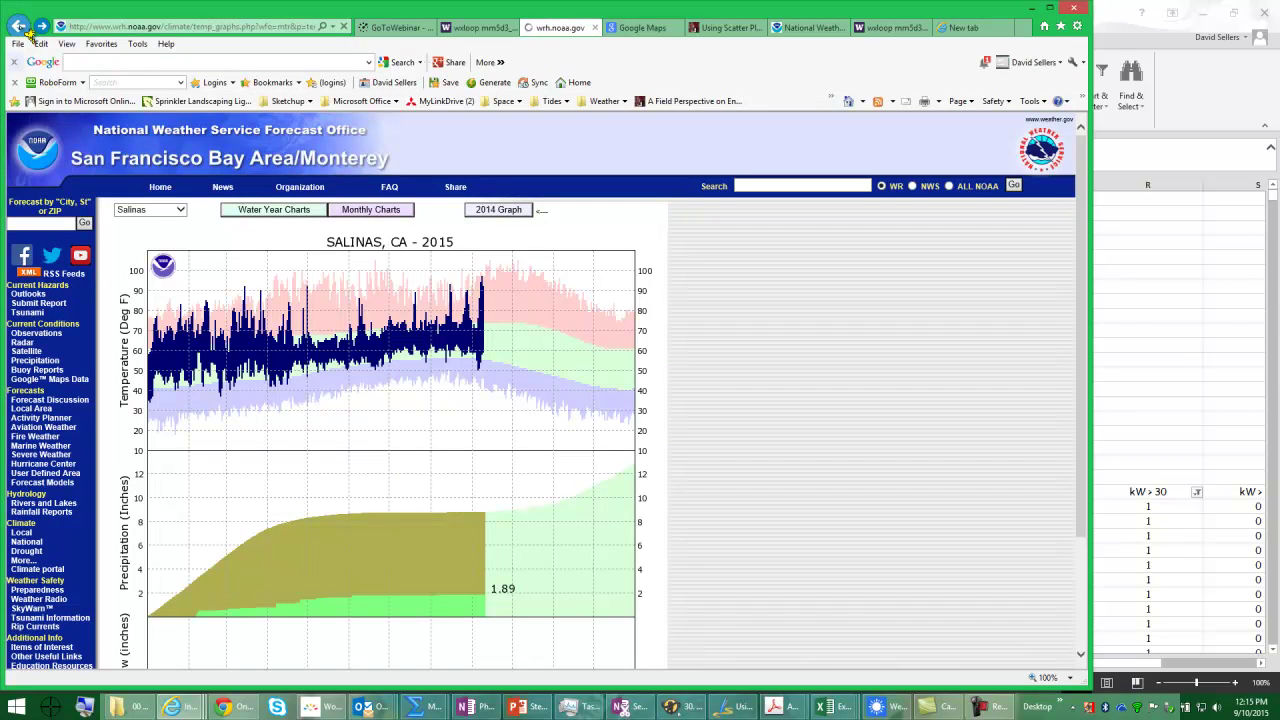
left_click(27, 30)
left_click(20, 26)
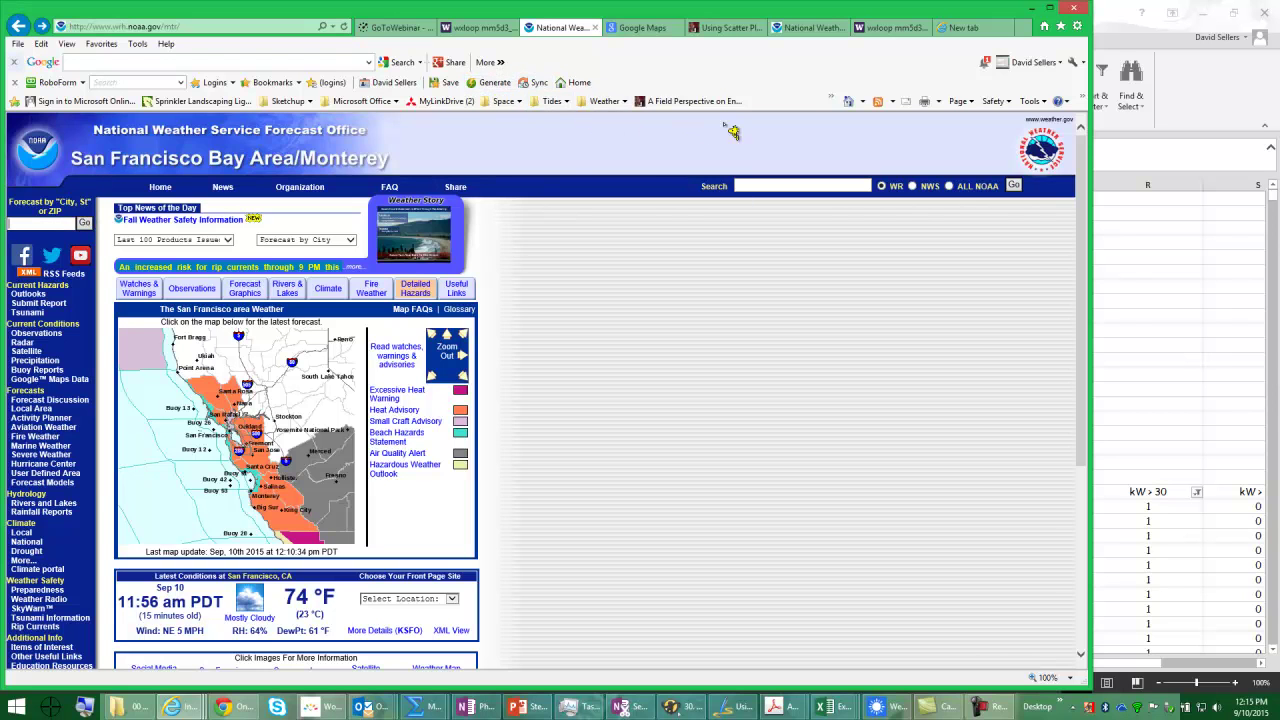
Try to look up the local forecast for Pacific Grove, California from NOAA's National Weather Service home page.
left_click(622, 102)
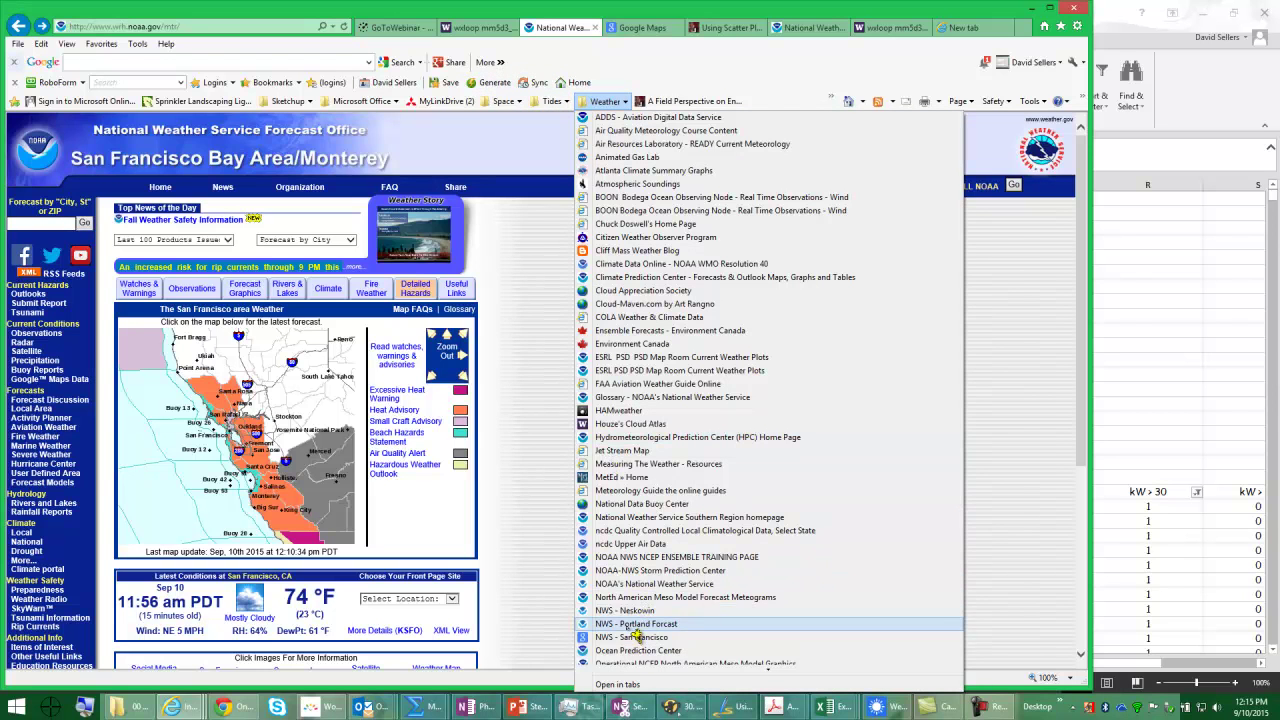
left_click(620, 590)
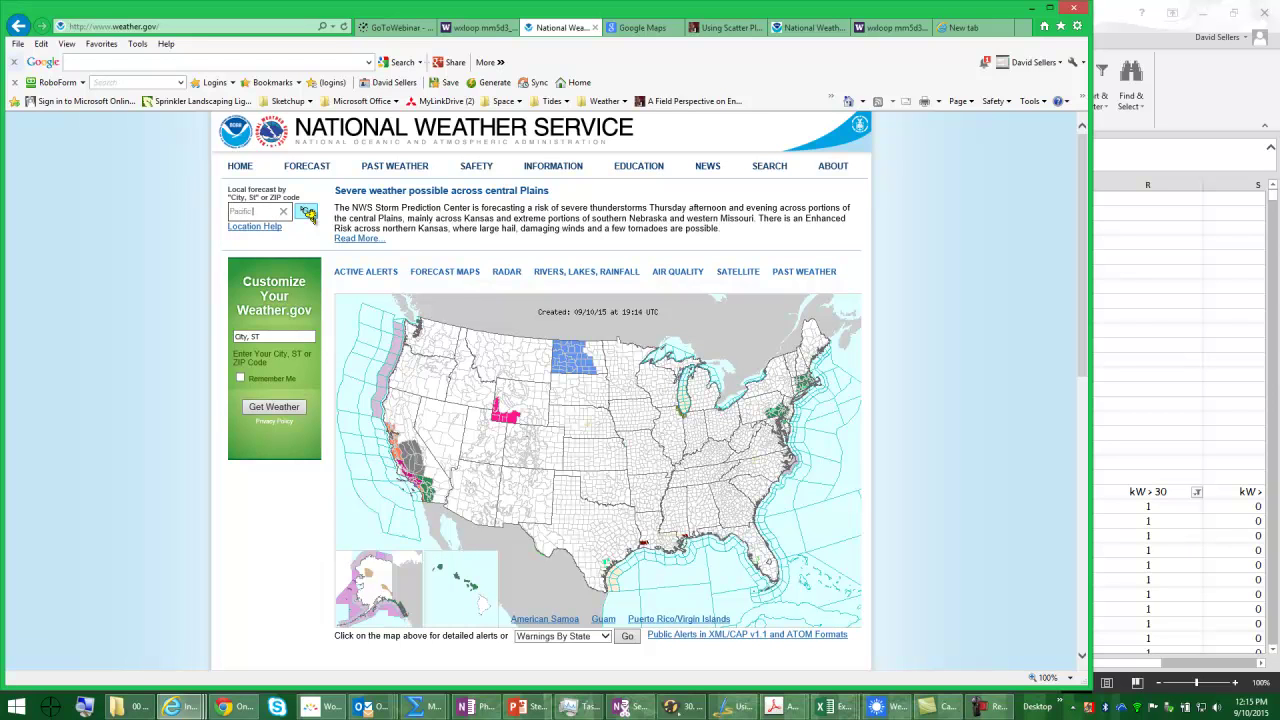
left_click(307, 214)
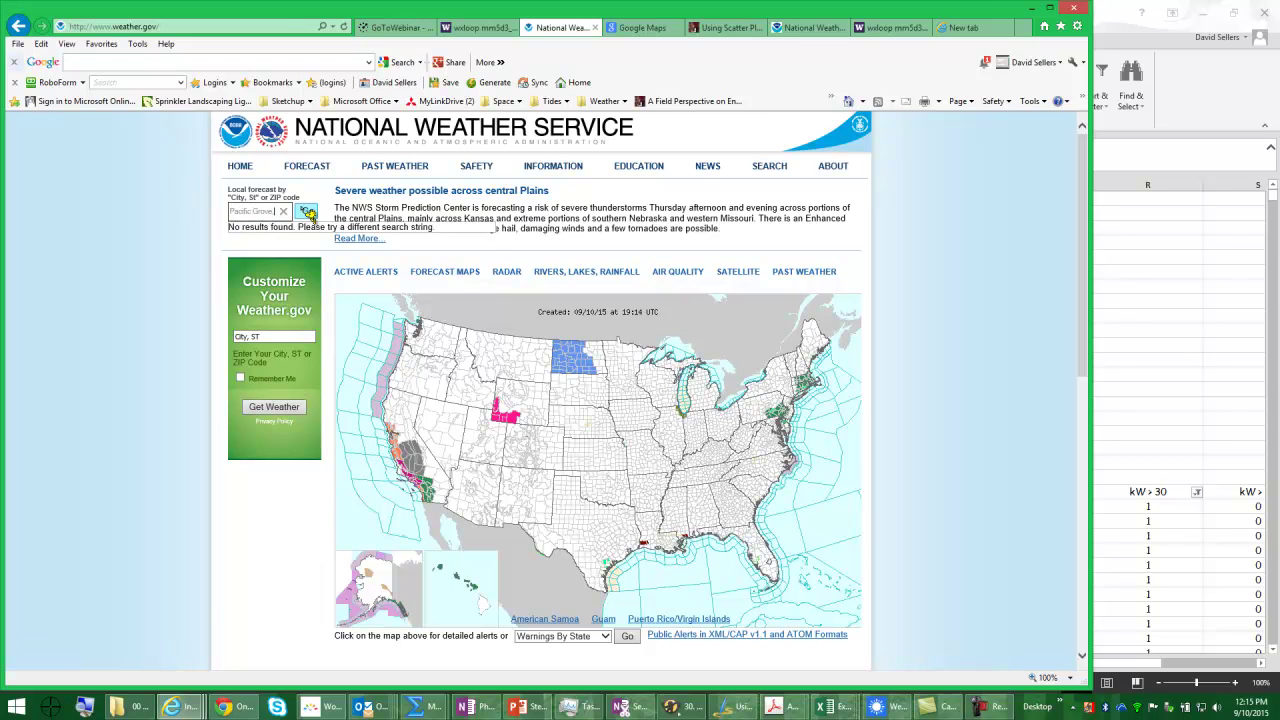
type("C")
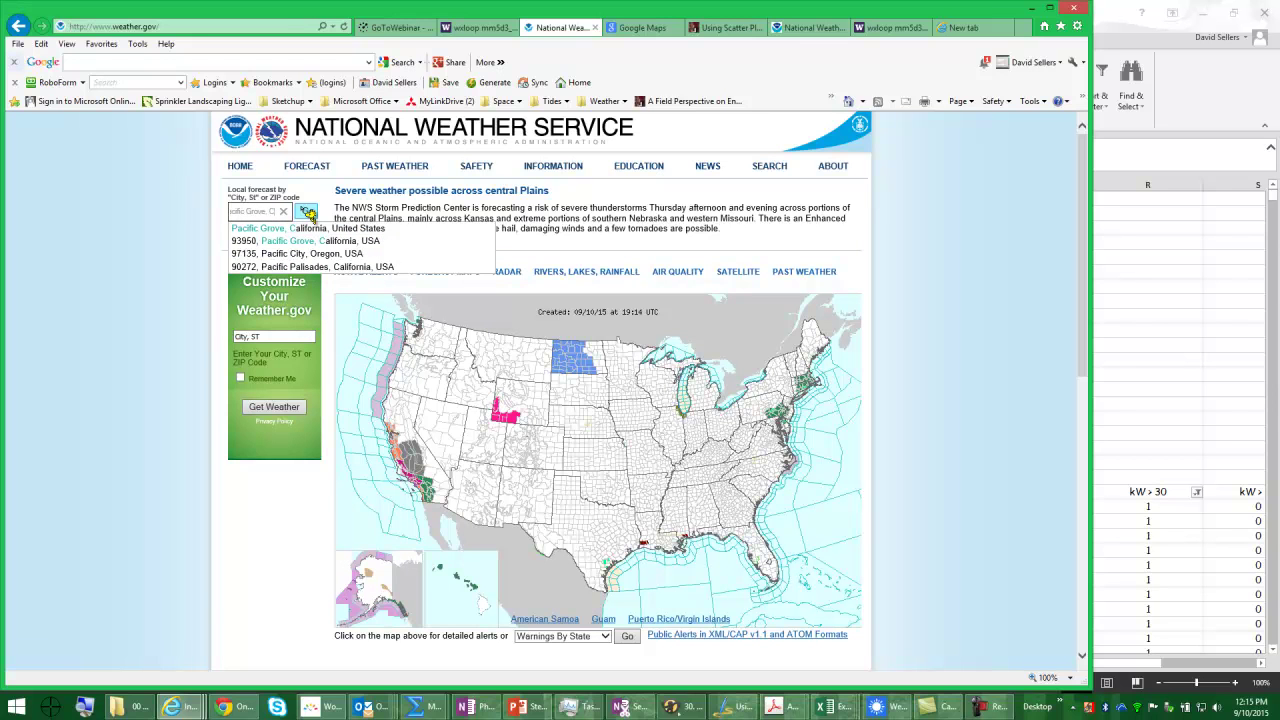
left_click(286, 229)
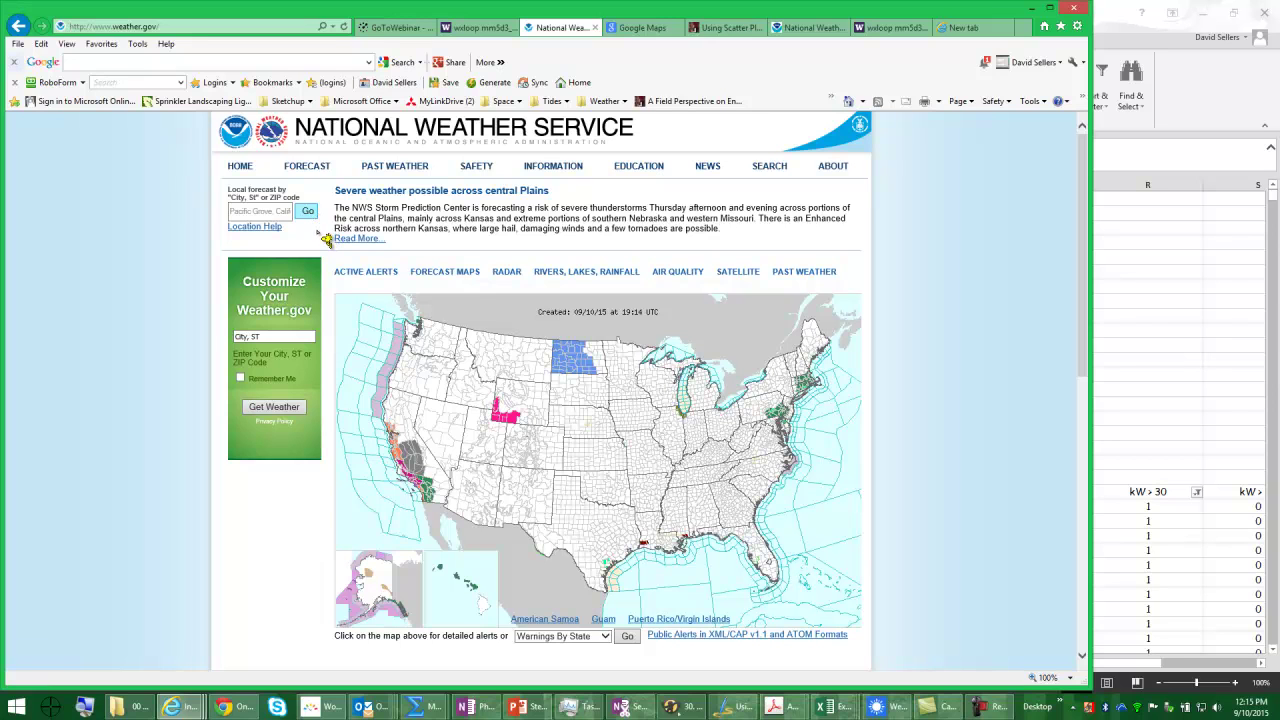
left_click(230, 213)
left_click(375, 226)
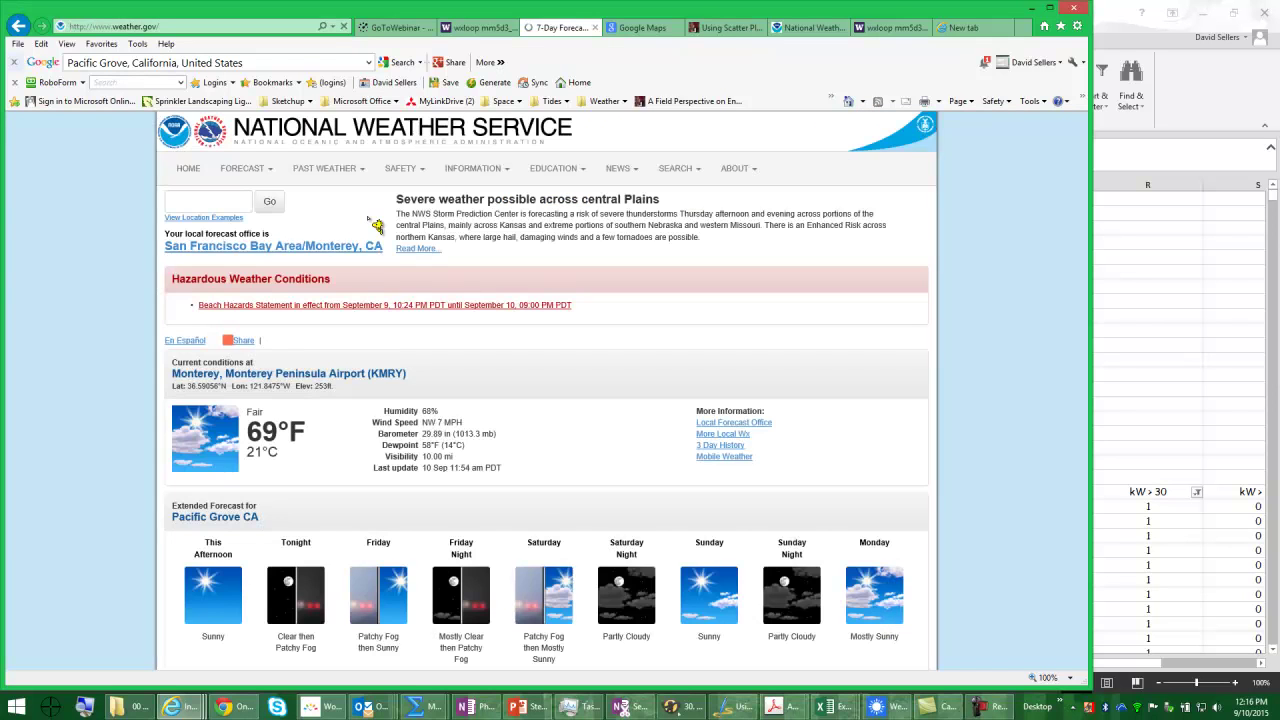
key("BackSpace")
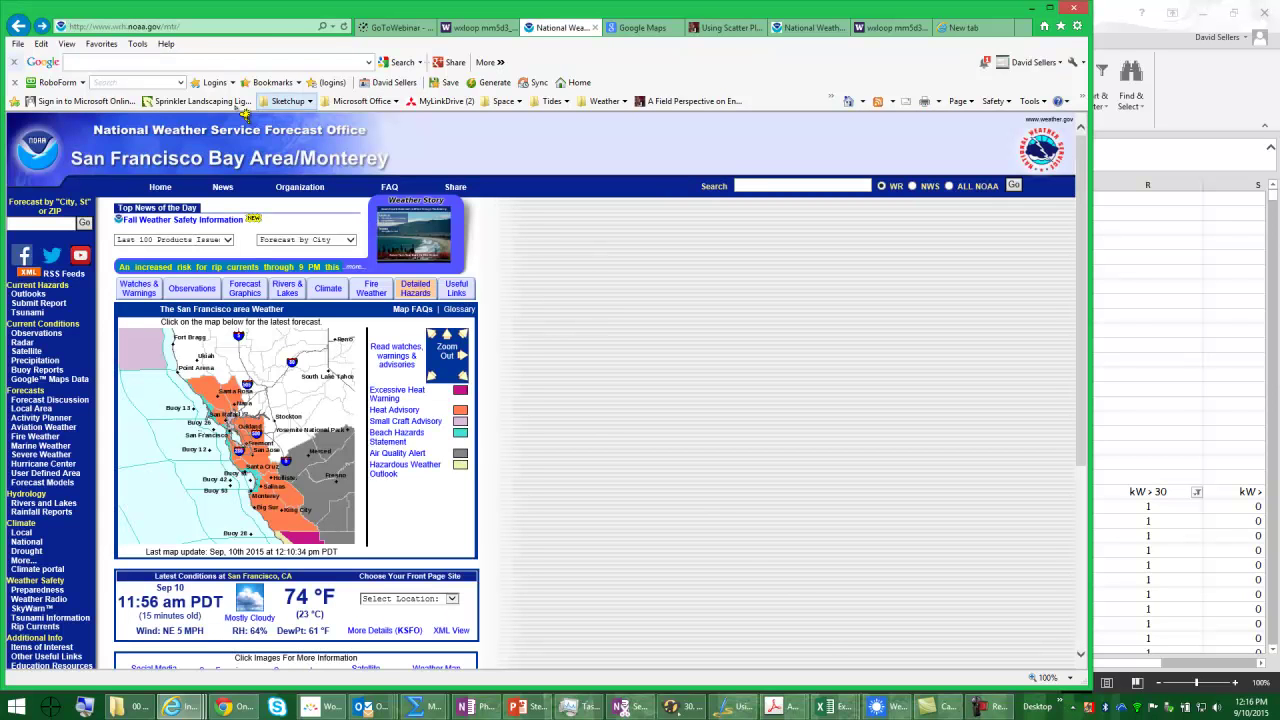
left_click(27, 38)
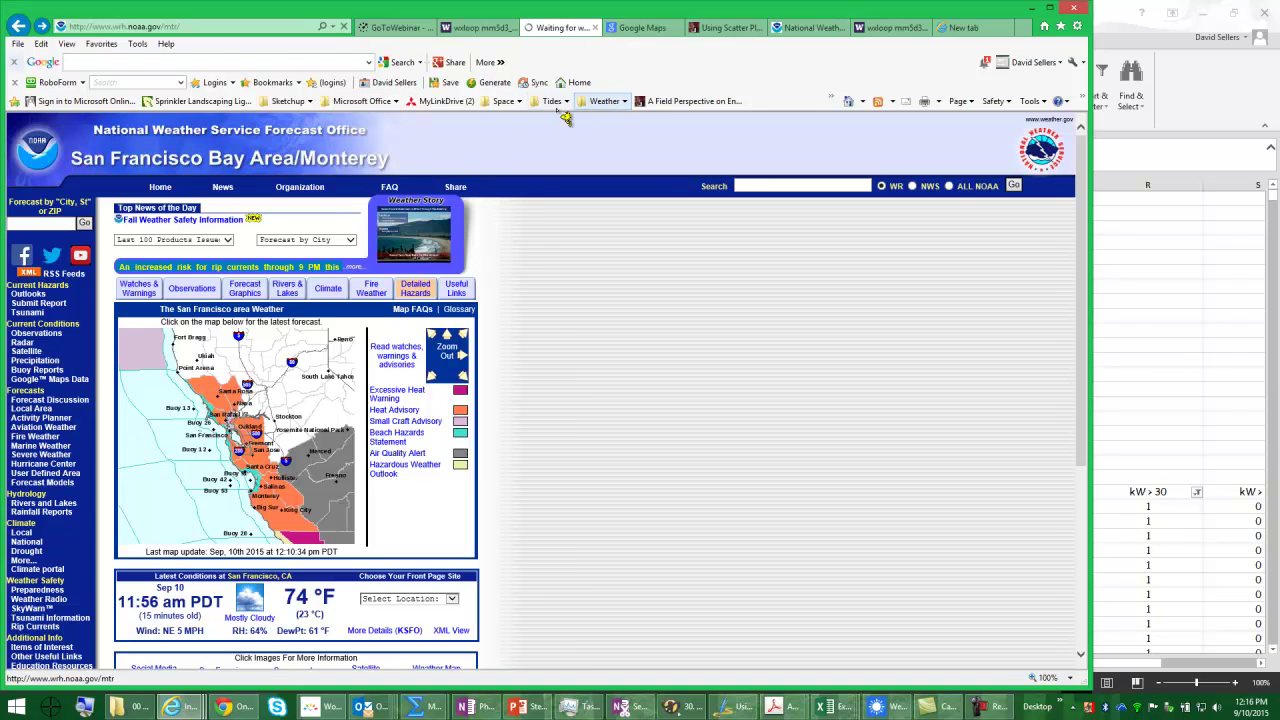
Look up Pacific Grove, California on NOAA's National Weather Service site and open its local forecast office page, San Francisco Bay Area/Monterey.
left_click(622, 102)
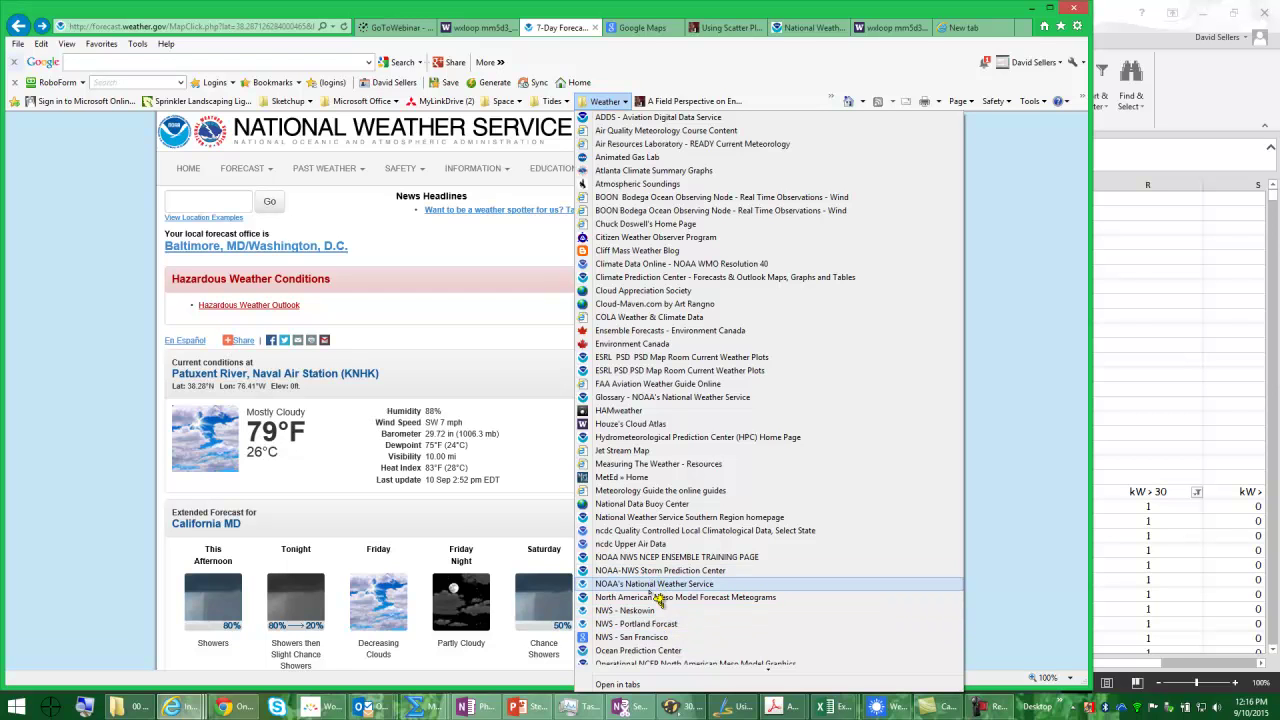
left_click(651, 588)
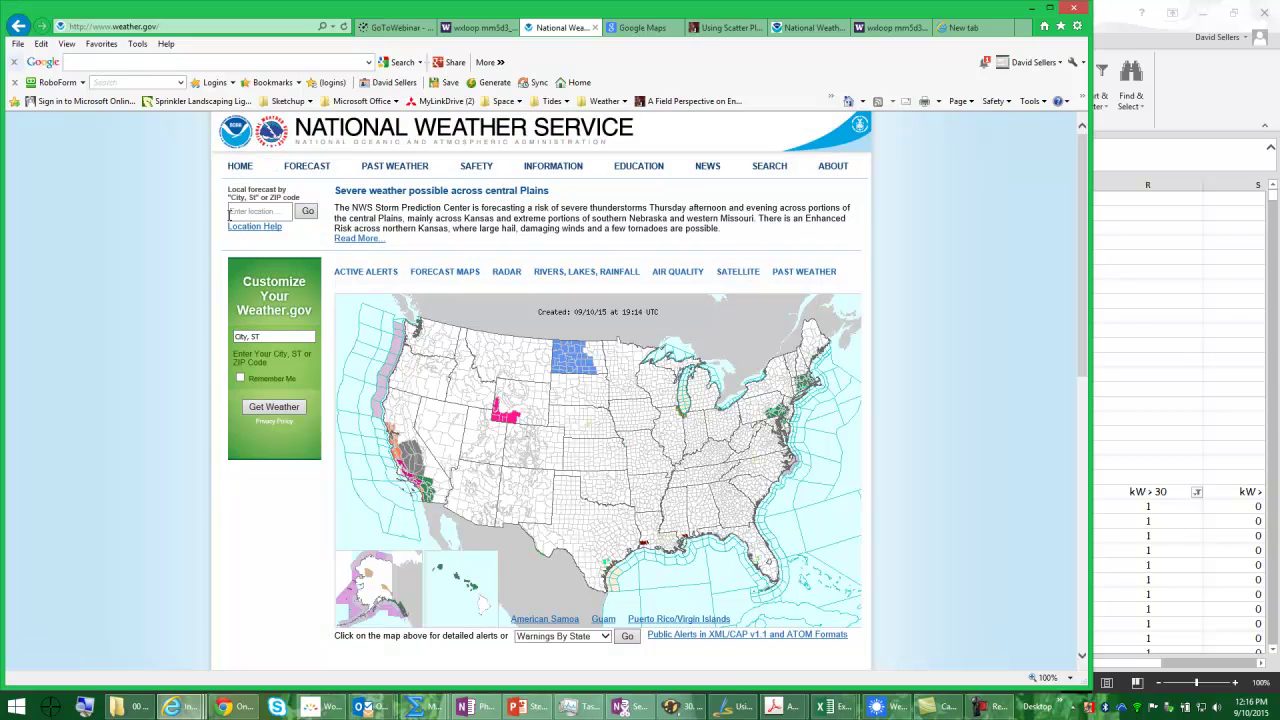
left_click(236, 210)
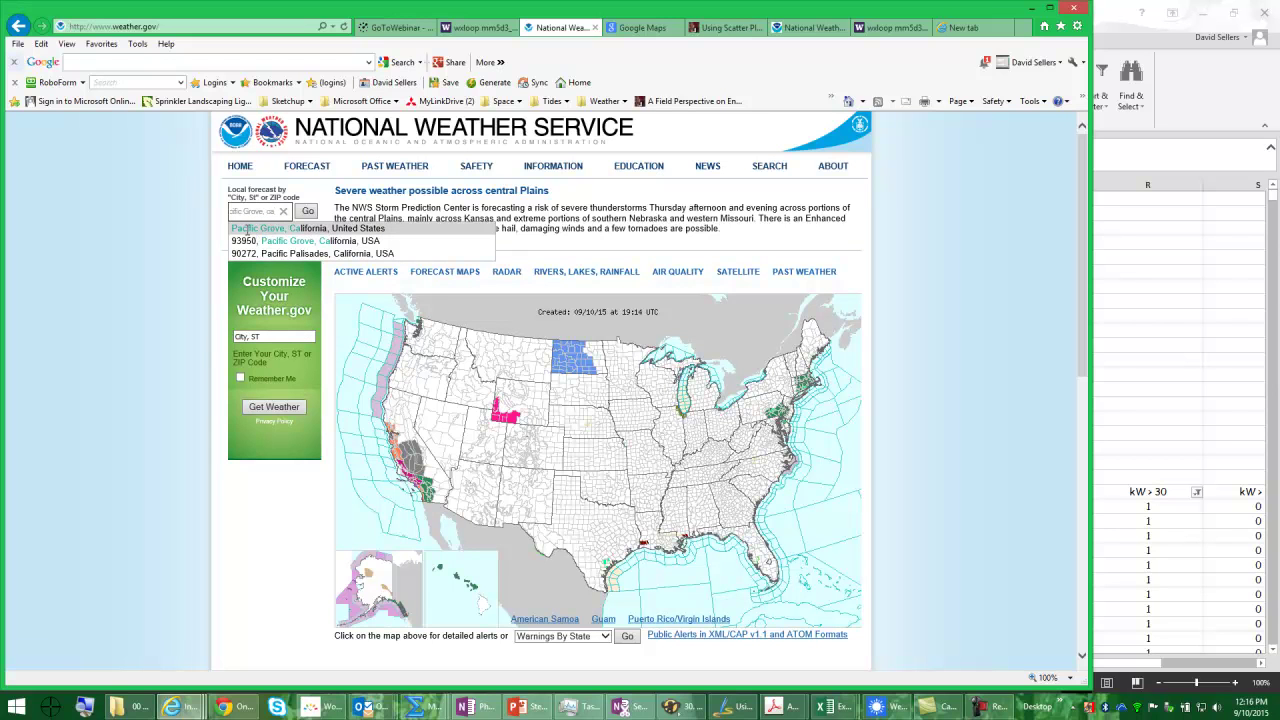
left_click(247, 229)
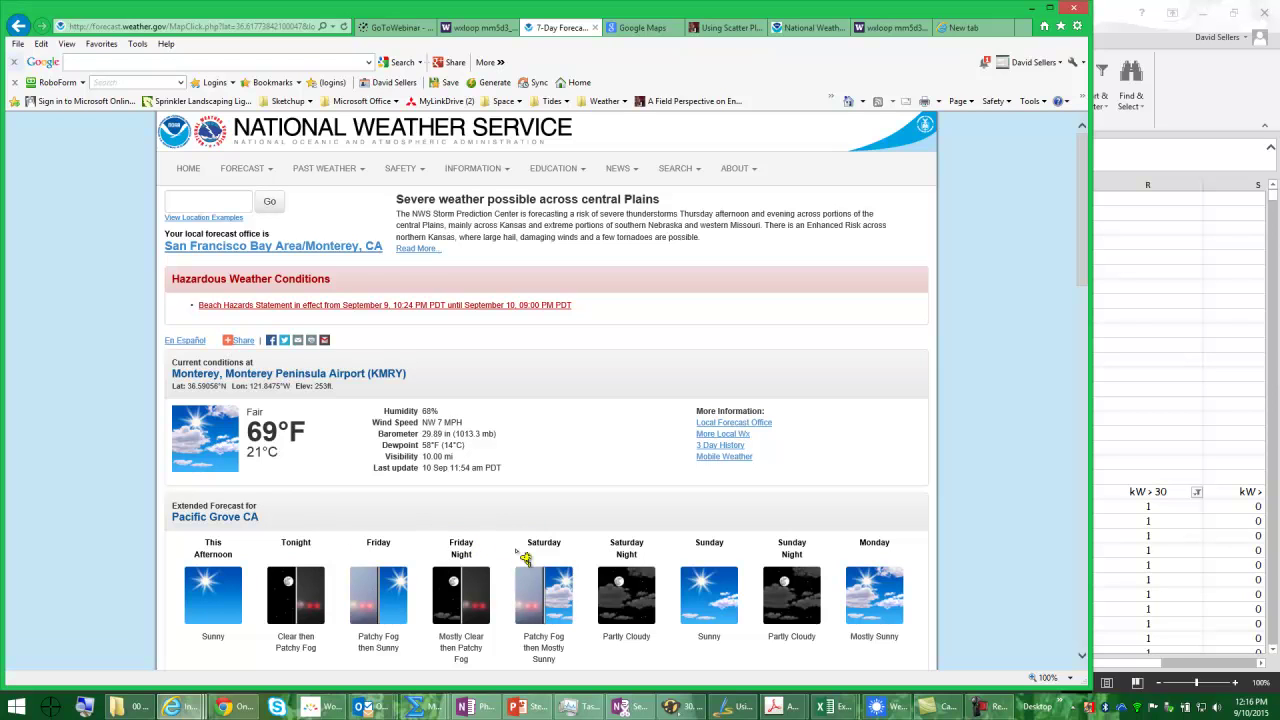
left_click(263, 247)
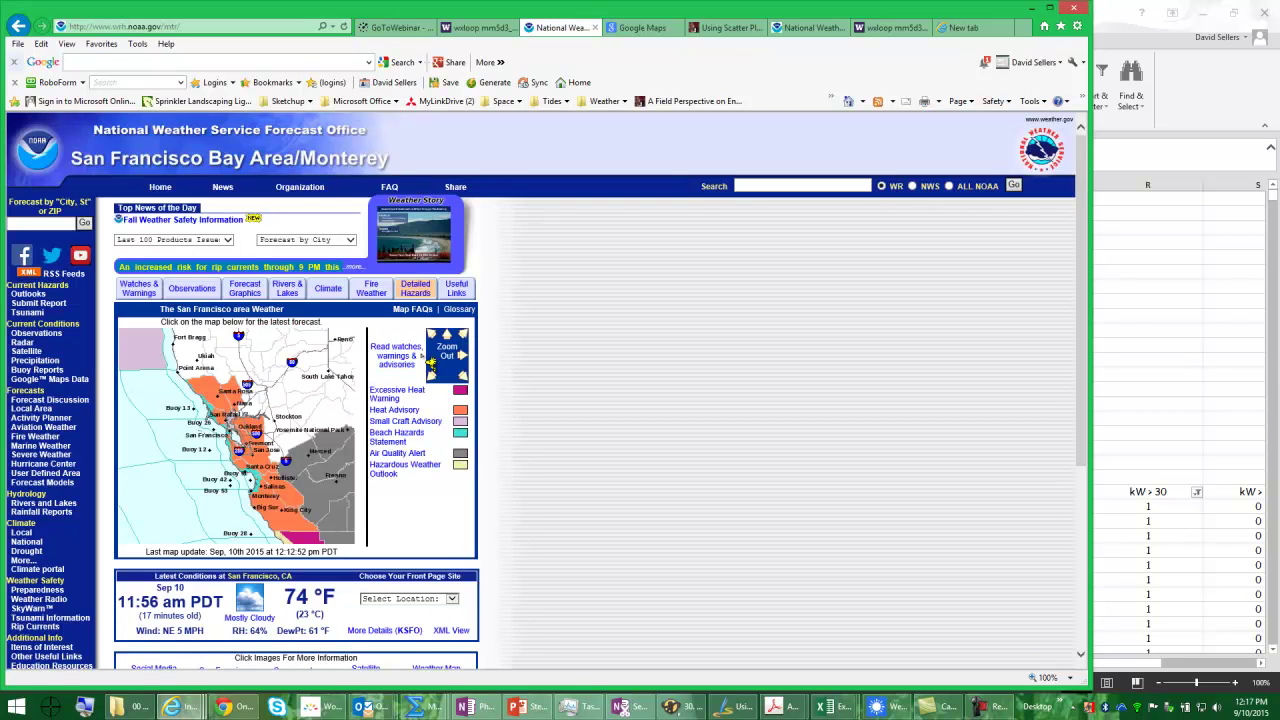
Open the office's recent temperature graphs and show the list of stations available for the charts.
scroll(587, 390, "down", 3)
scroll(587, 390, "down", 2)
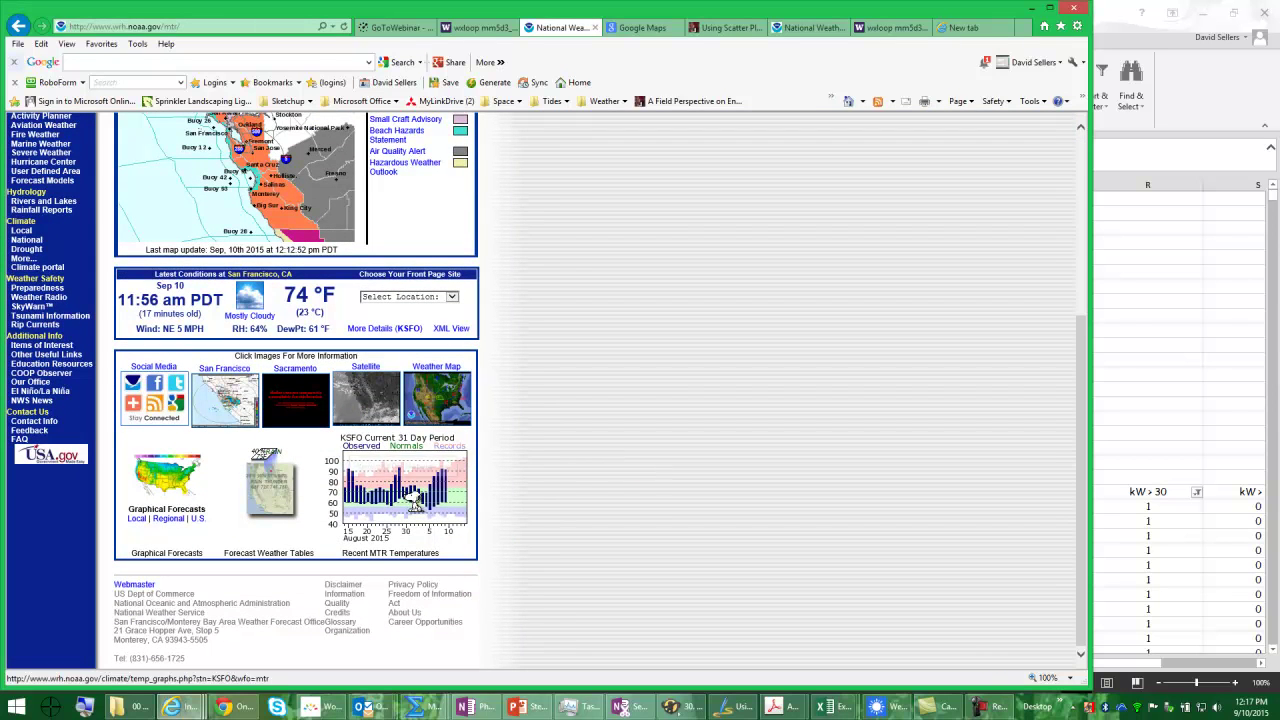
scroll(414, 505, "up", 2)
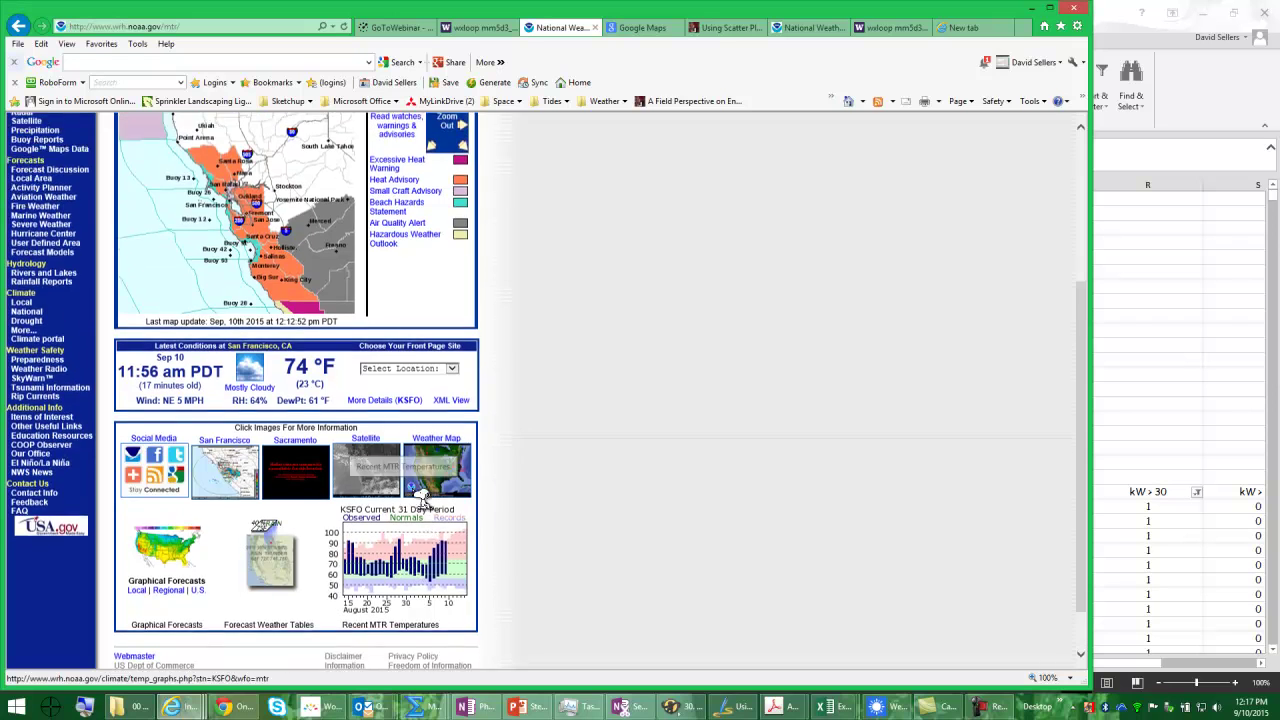
scroll(203, 350, "up", 5)
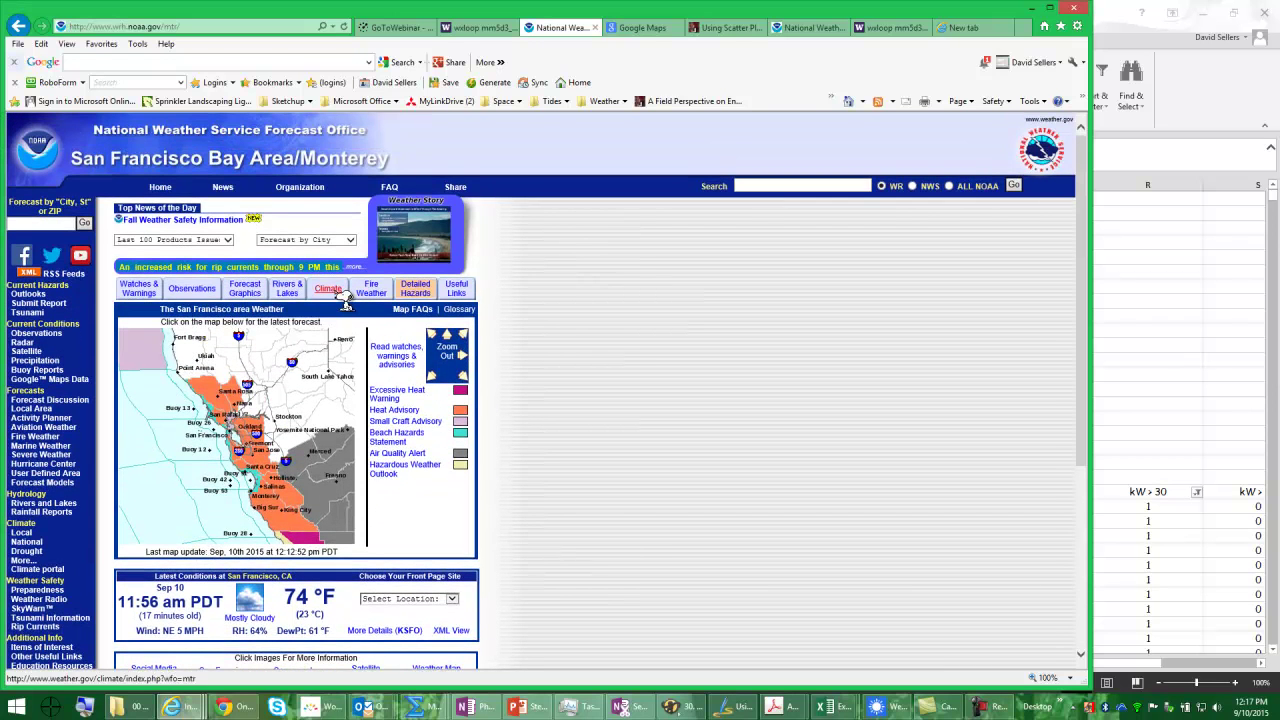
scroll(560, 345, "down", 1)
scroll(563, 346, "down", 3)
left_click(409, 494)
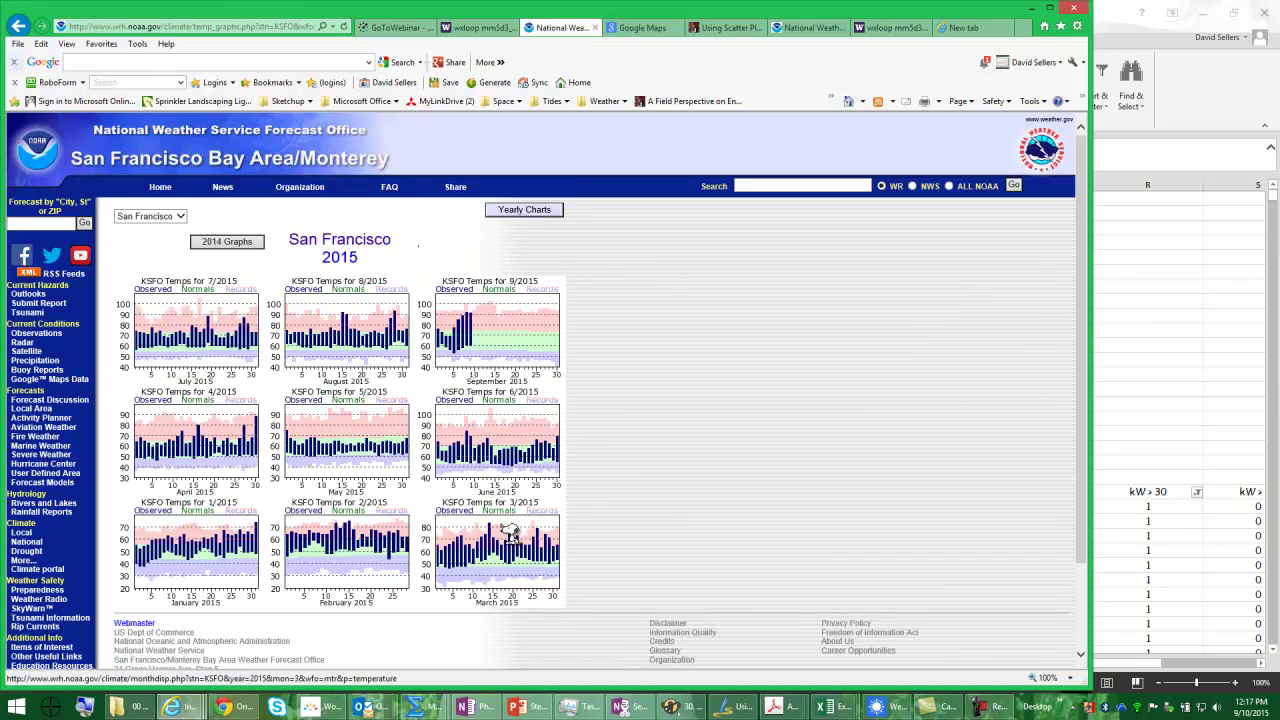
left_click(184, 219)
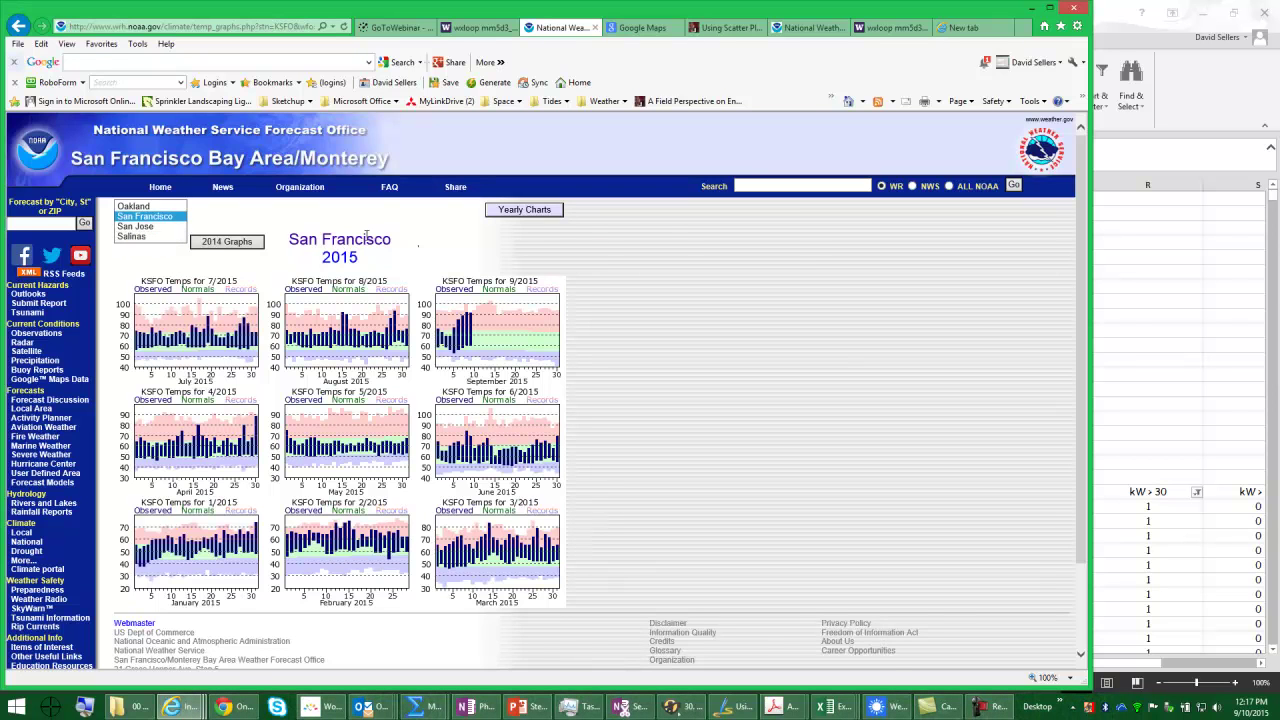
Switch to the Google Maps page and widen the map around Salinas to examine its location relative to Monterey and Pacific Grove.
left_click(645, 28)
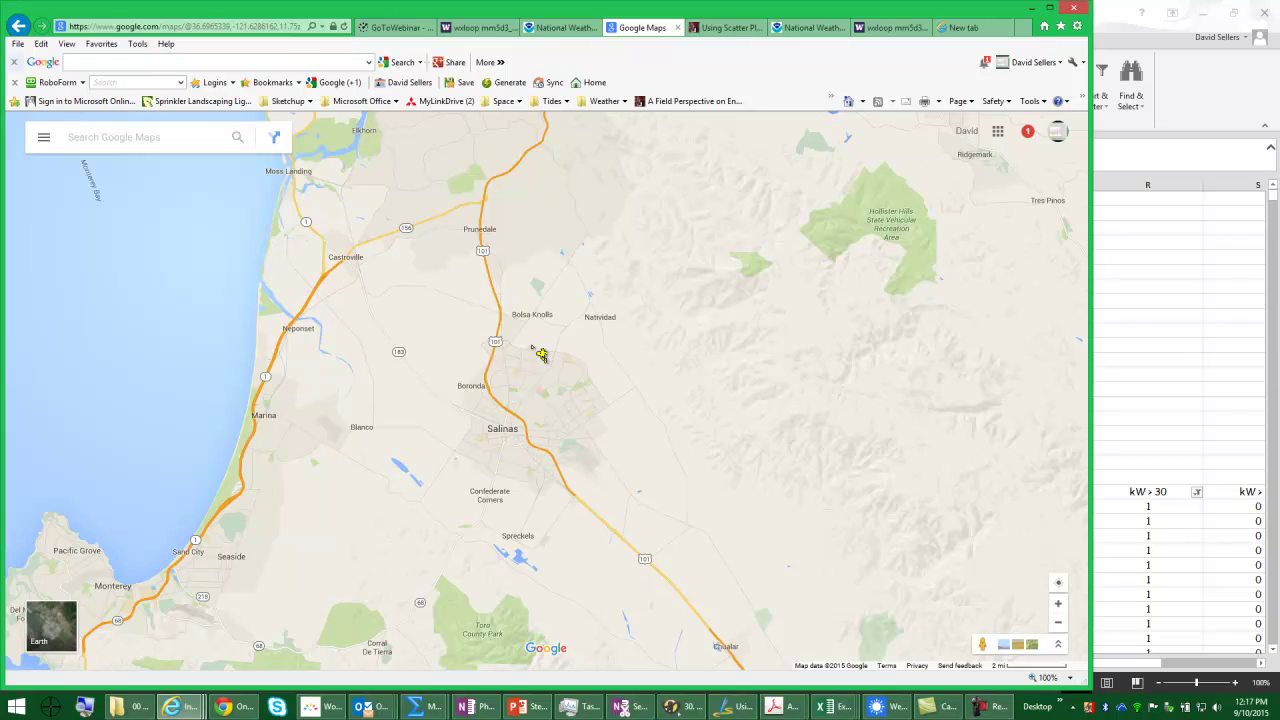
scroll(546, 412, "down", 1)
scroll(549, 413, "down", 1)
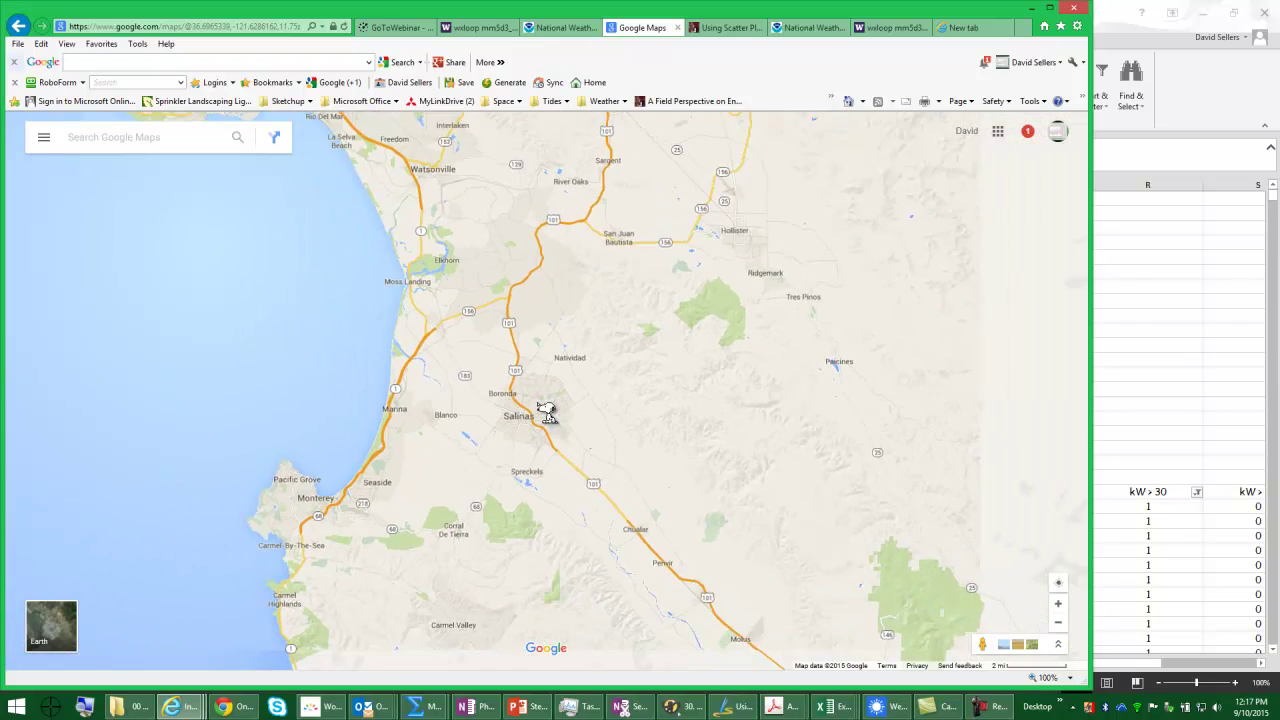
scroll(563, 334, "down", 1)
scroll(541, 275, "down", 1)
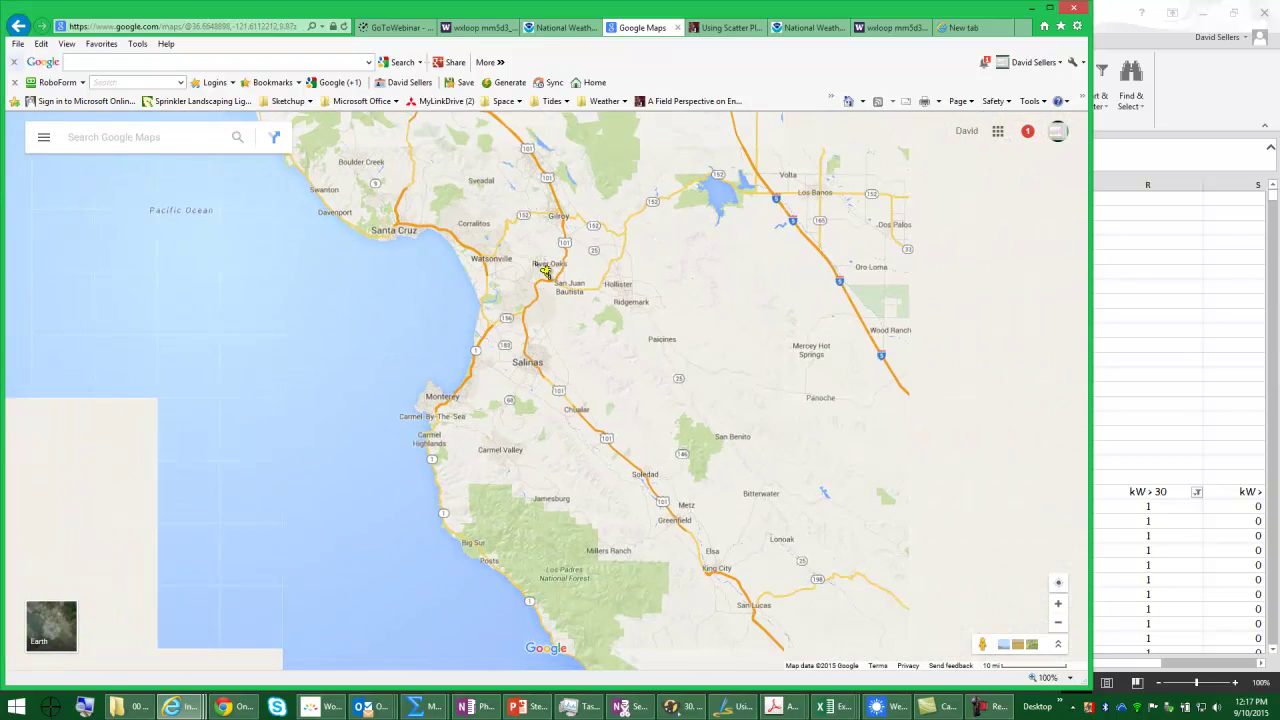
View a wider area of the California coast, return to the National Weather Service graphs, and open the yearly charts for Salinas.
scroll(515, 330, "down", 2)
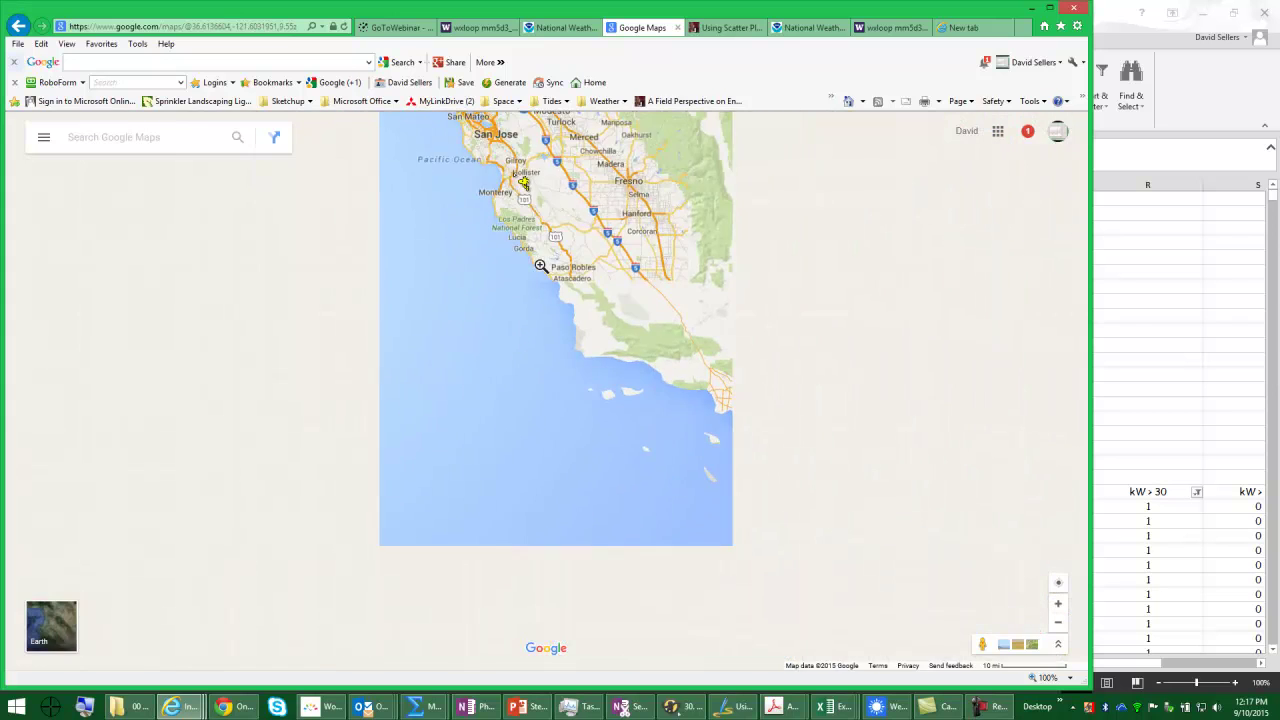
scroll(515, 330, "up", 1)
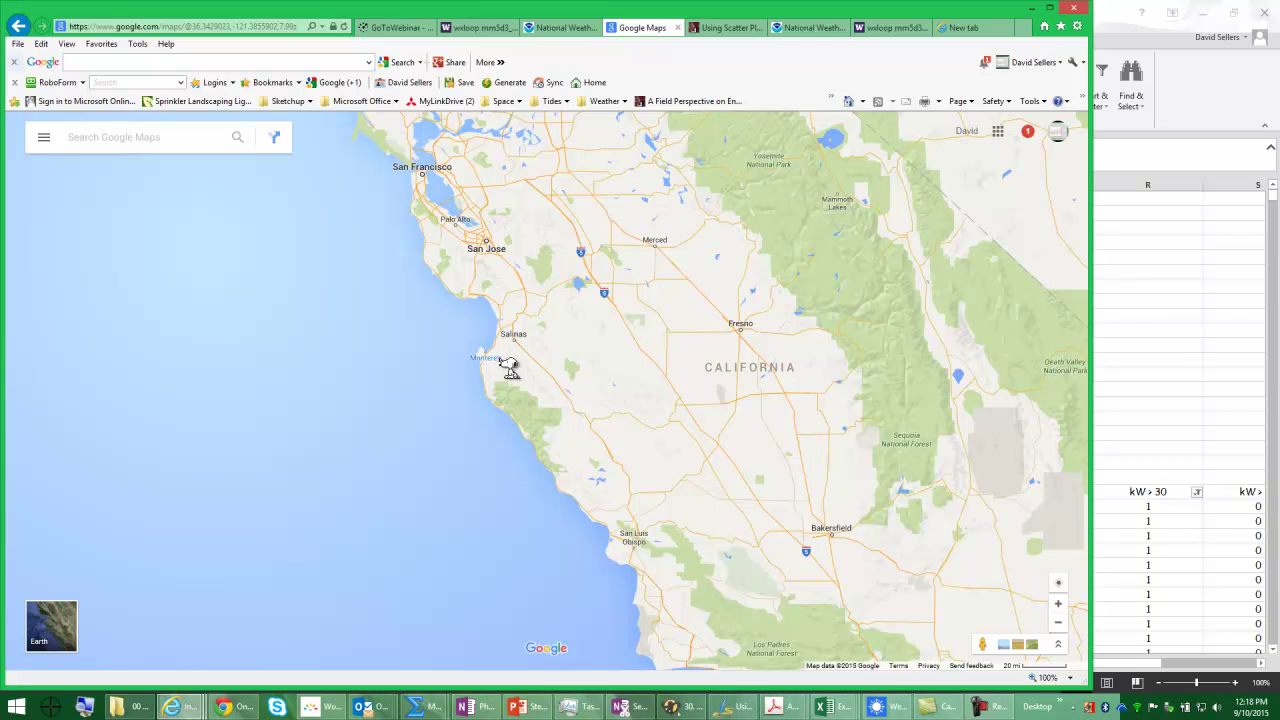
left_click(562, 29)
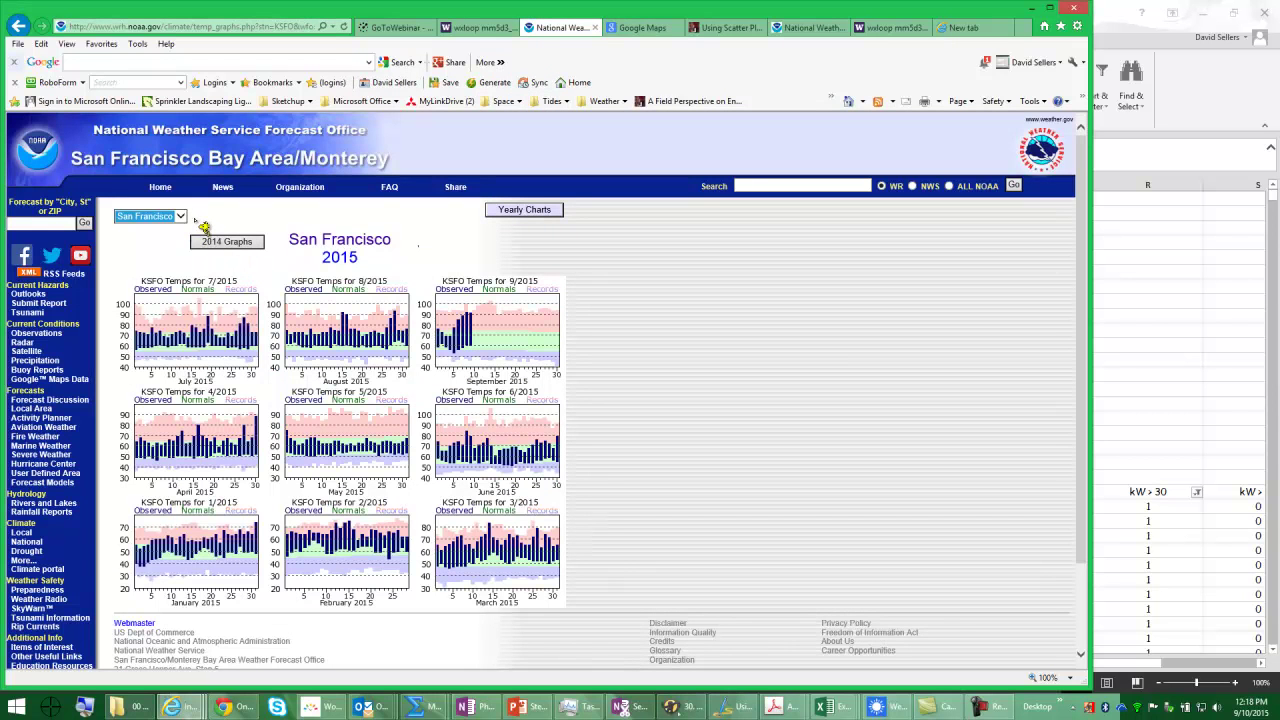
left_click(150, 216)
left_click(160, 237)
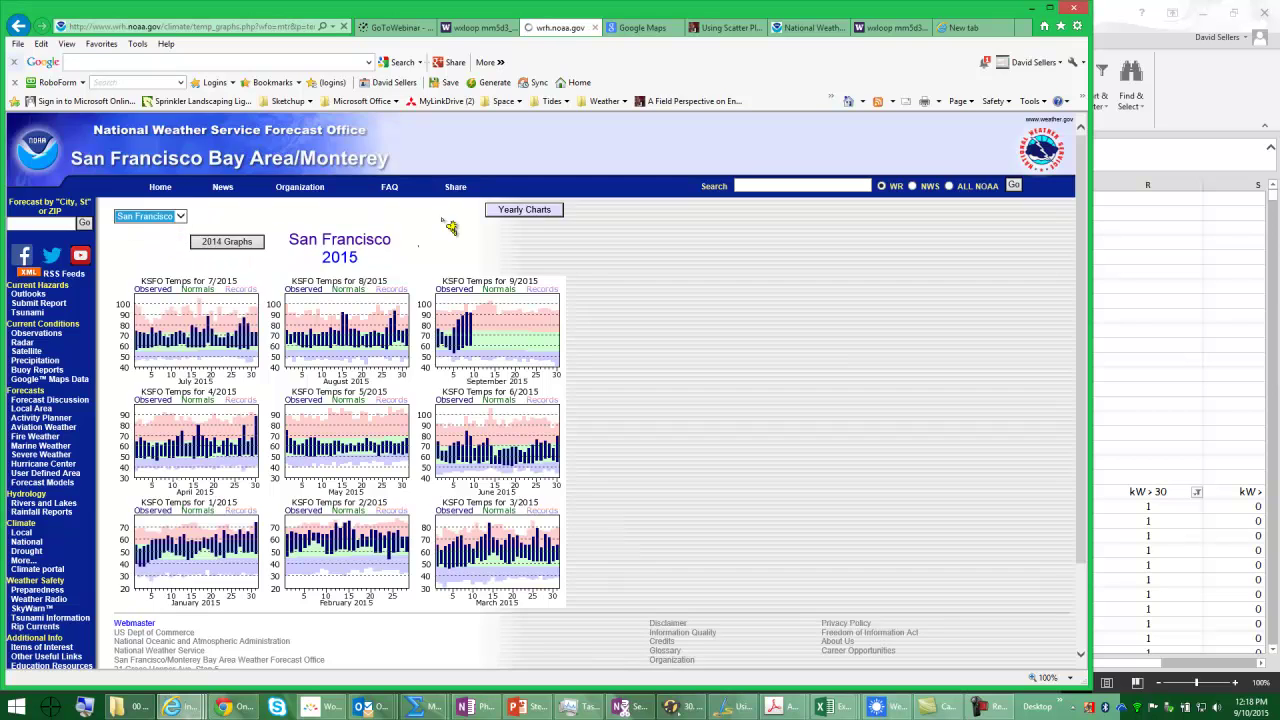
left_click(540, 211)
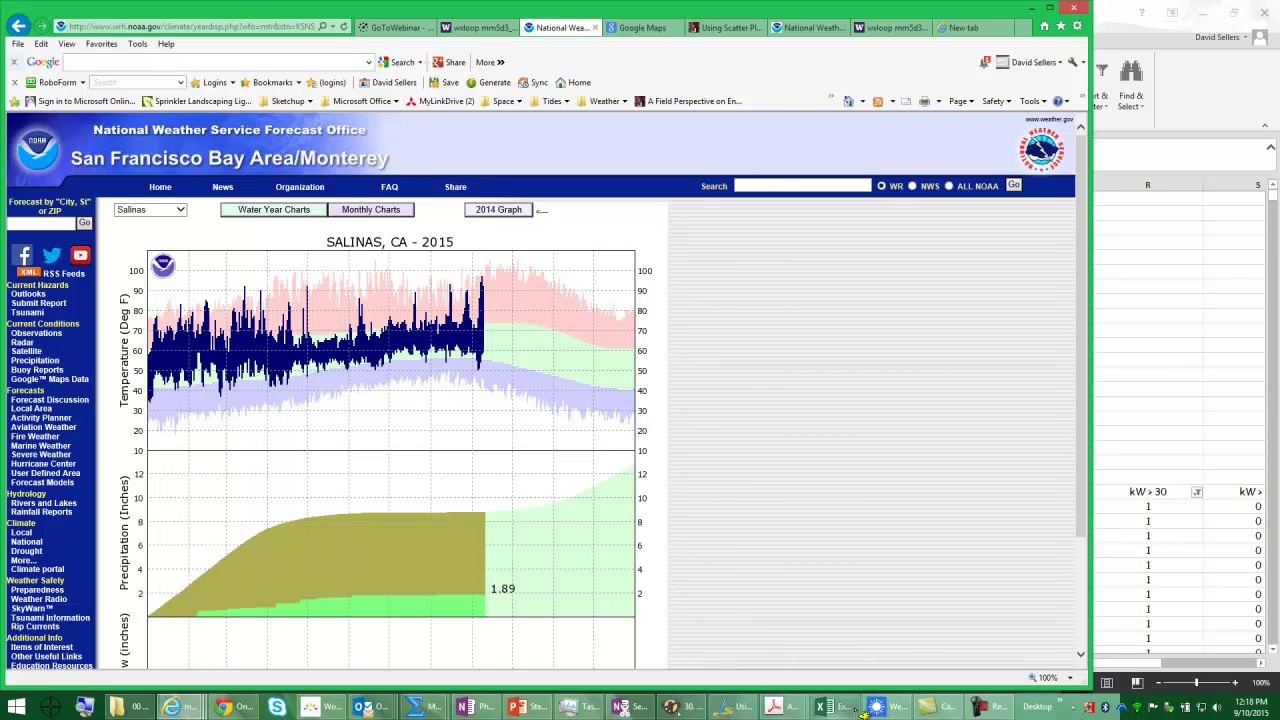
Switch to the 2014-07-18 Utility Analysis workbook in Excel and enter the label "OAT Maximum for the period" in J18.
left_click(822, 706)
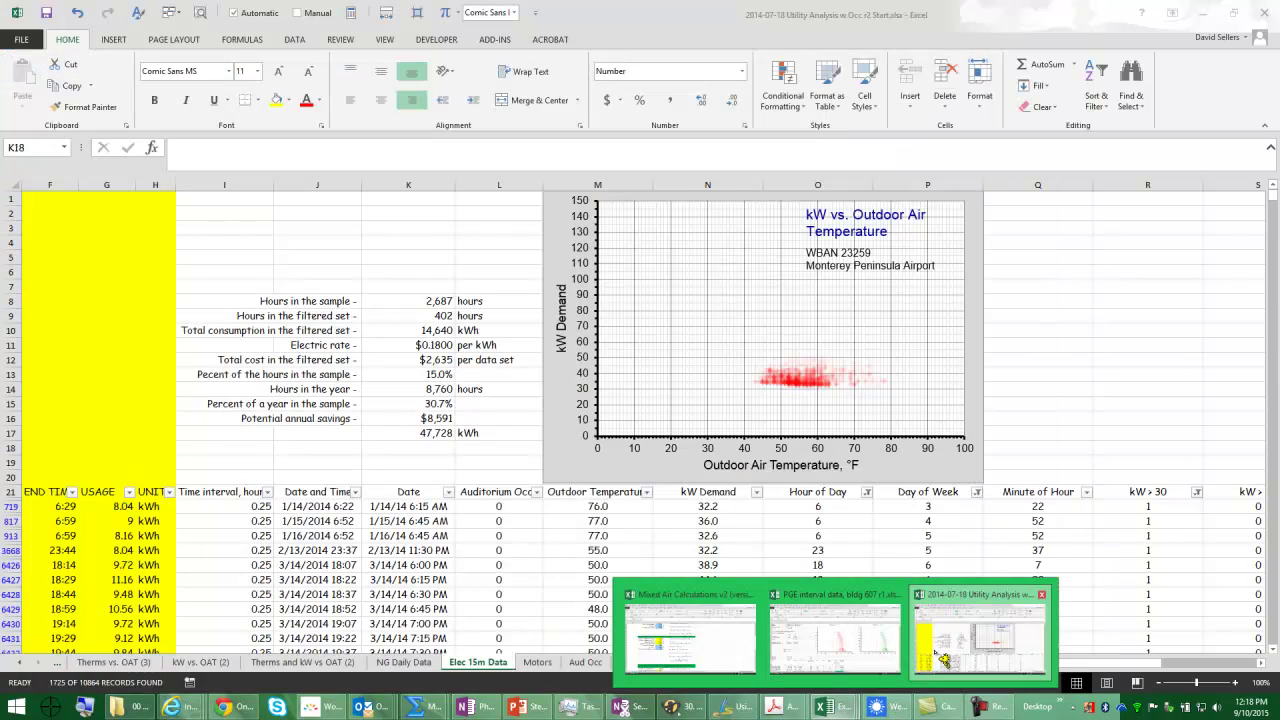
left_click(932, 657)
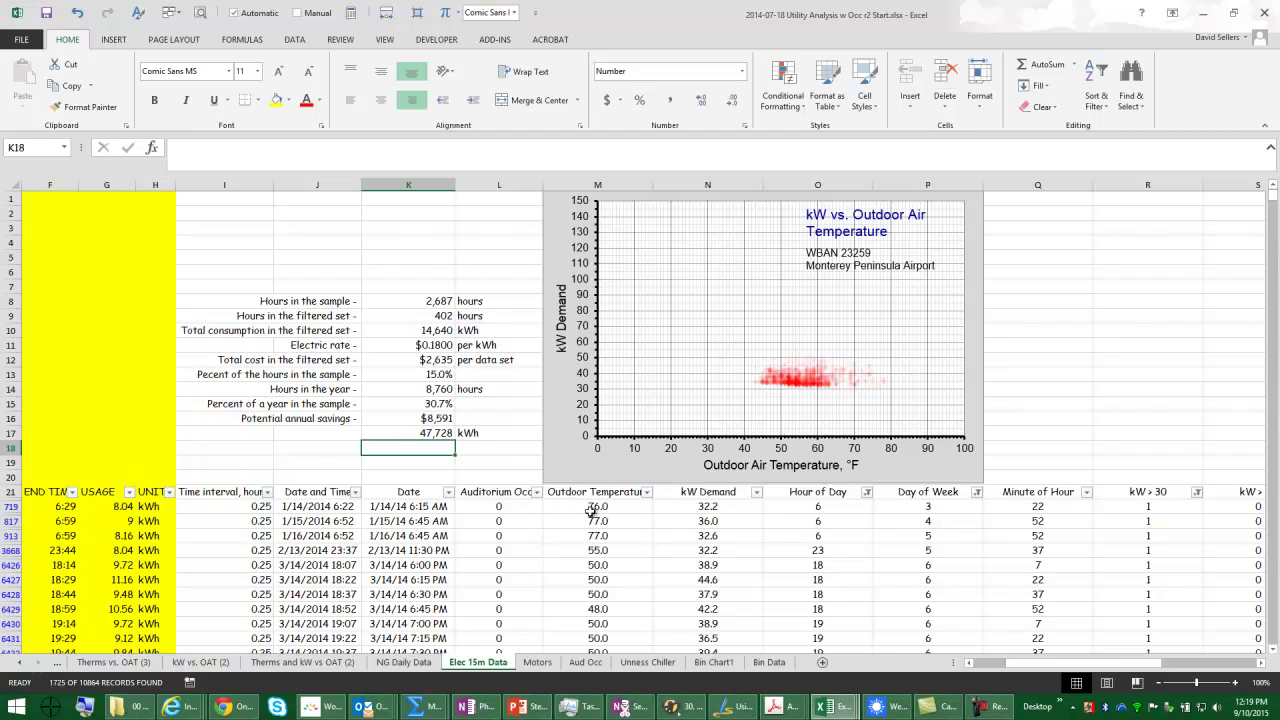
left_click(327, 450)
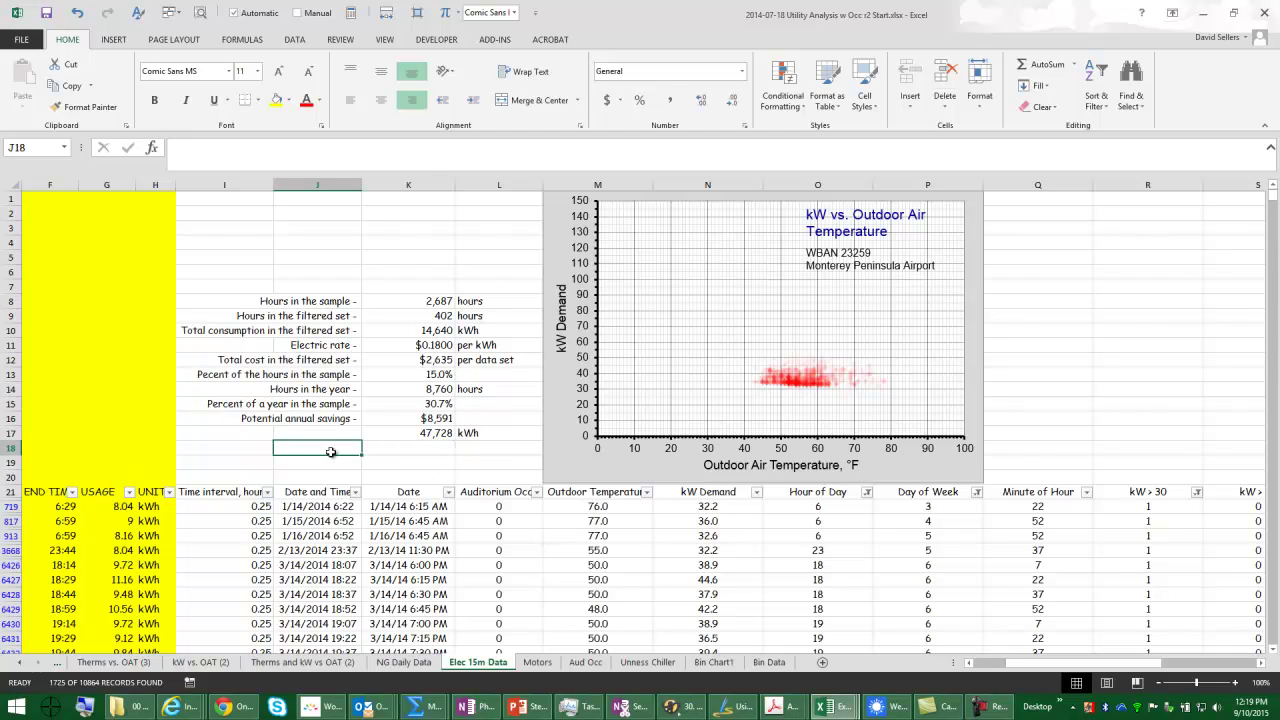
type("0")
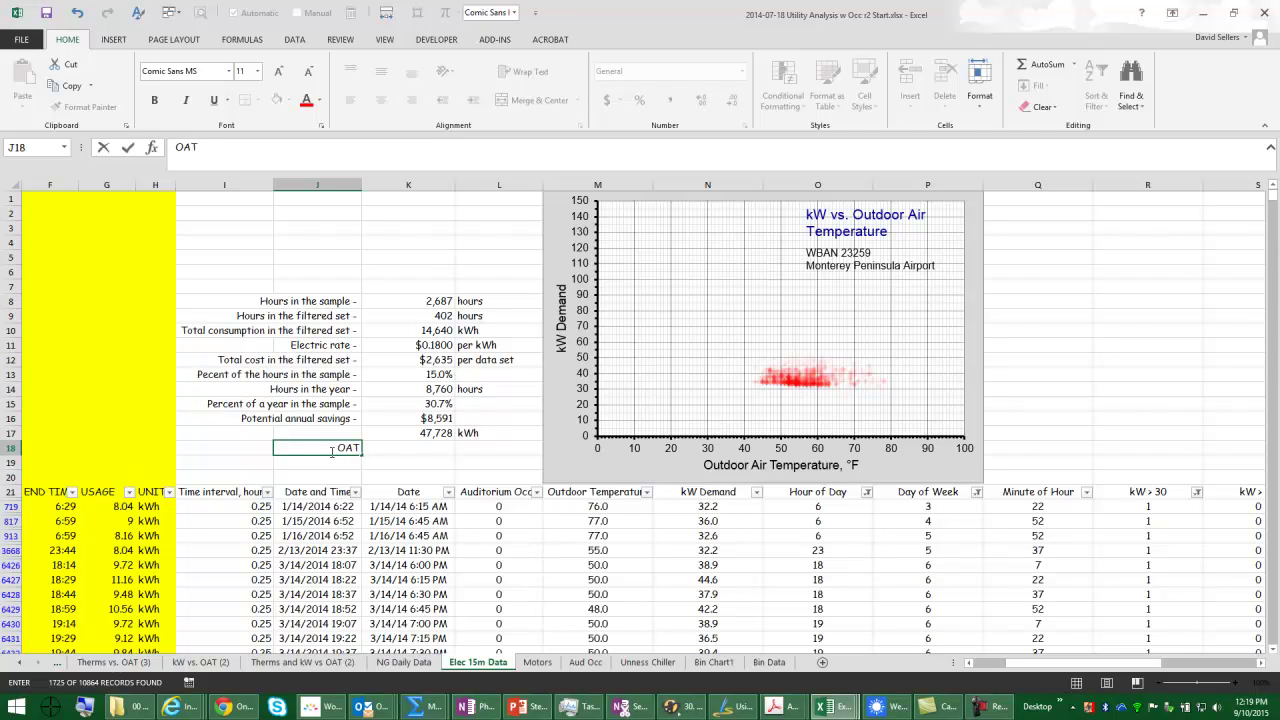
type("ximum for the p")
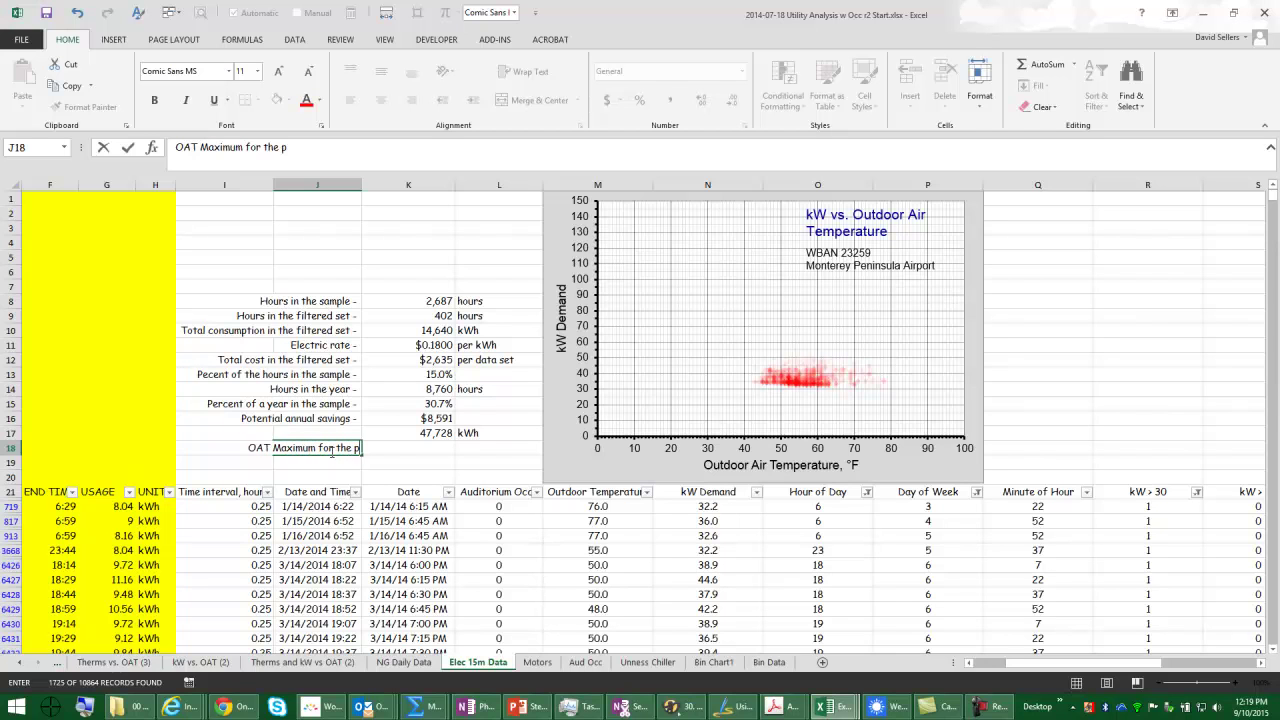
type("eriod")
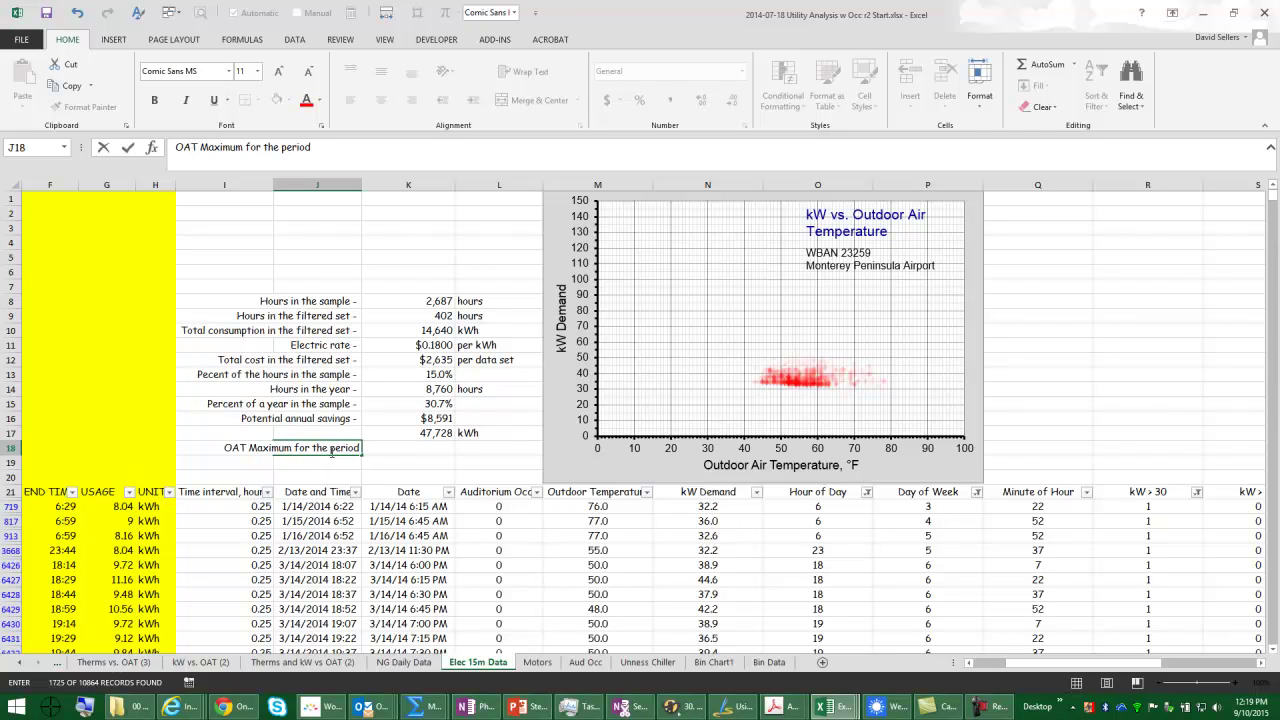
key("Return")
Enter the label "OAT Minimum for the period" in J19.
type("O")
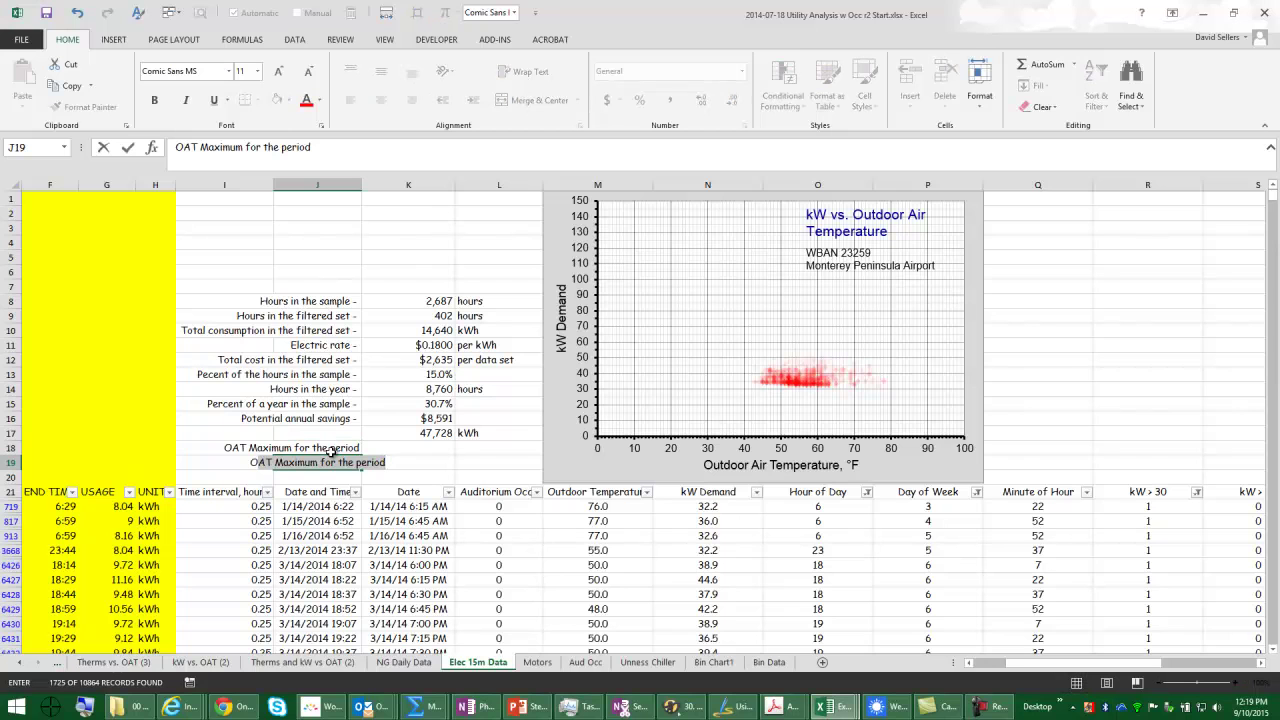
double_click(219, 147)
type("Minimum")
key("Return")
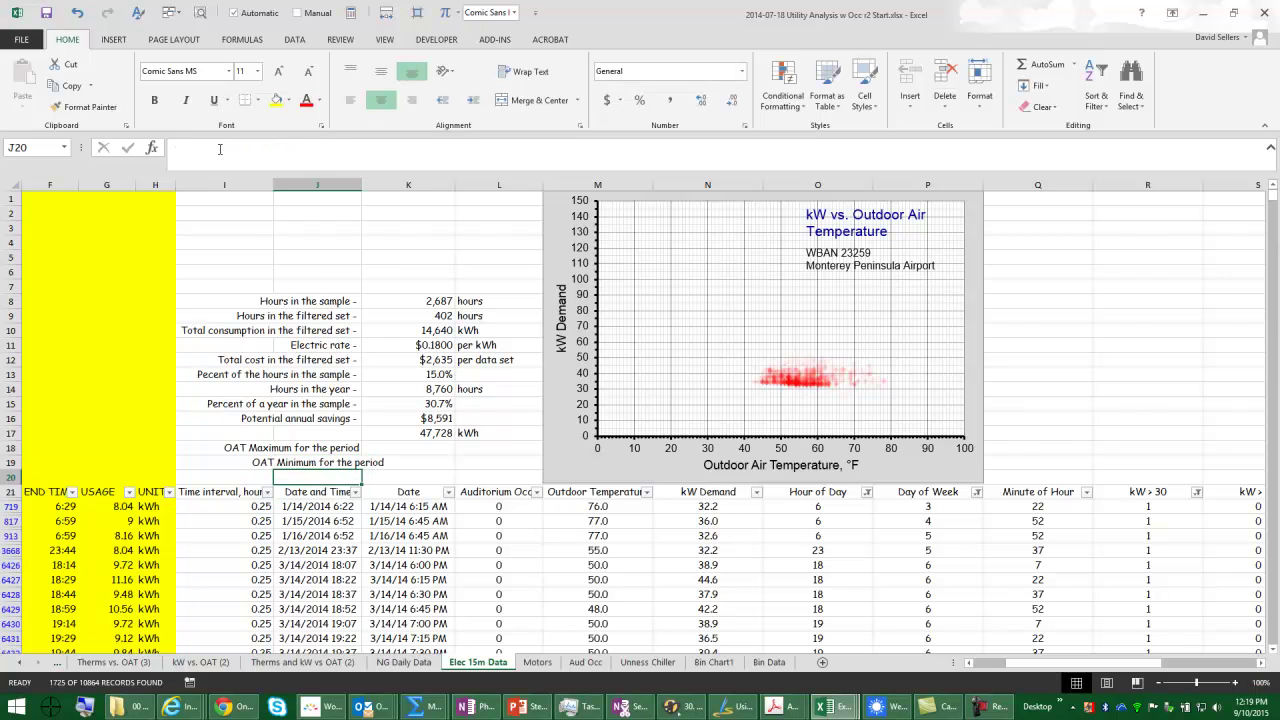
Calculate the maximum outdoor temperature below the last data row, in M10770, with =MAX(M22:M10769).
left_click(609, 507)
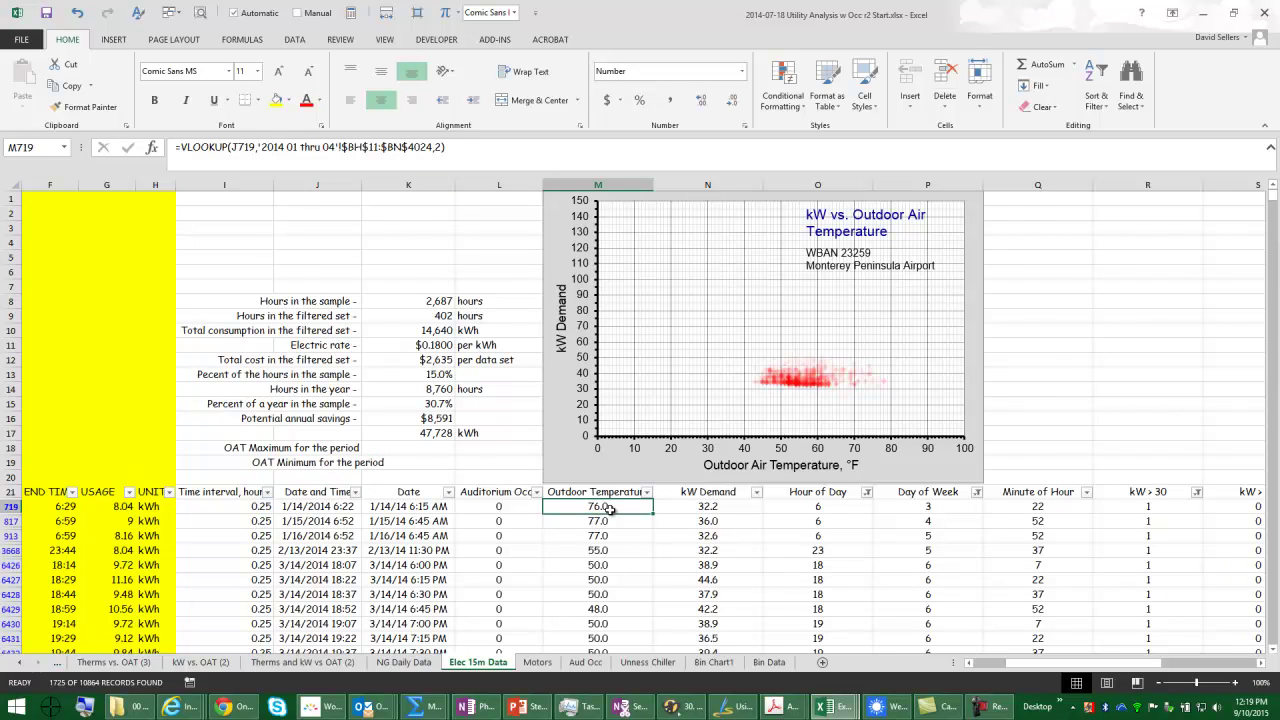
key("ctrl+Down")
scroll(609, 510, "down", 2)
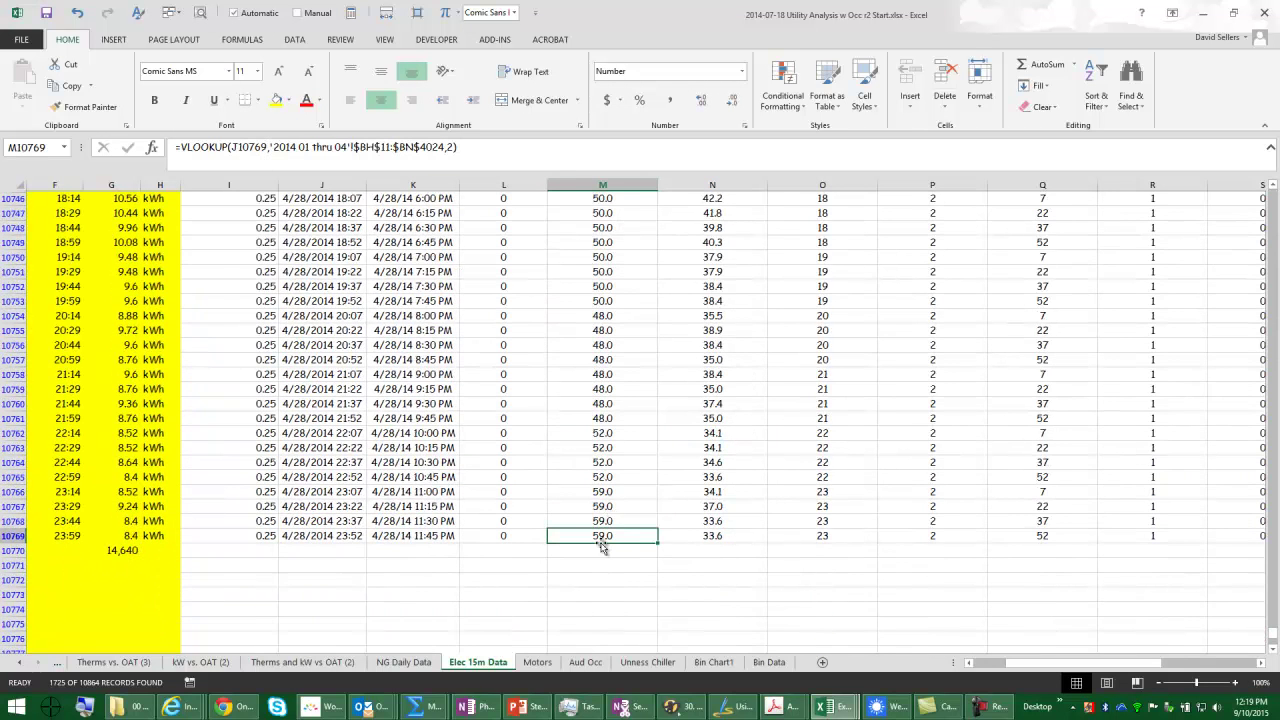
left_click(587, 553)
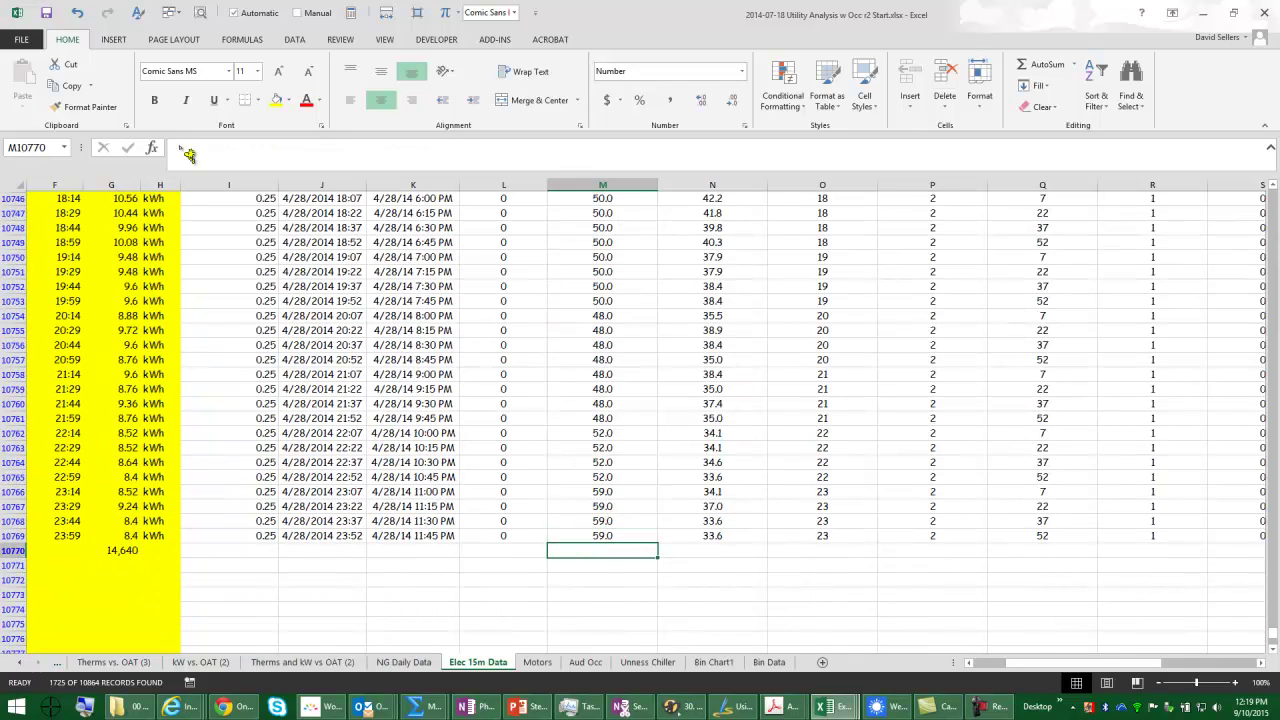
left_click(260, 44)
left_click(63, 110)
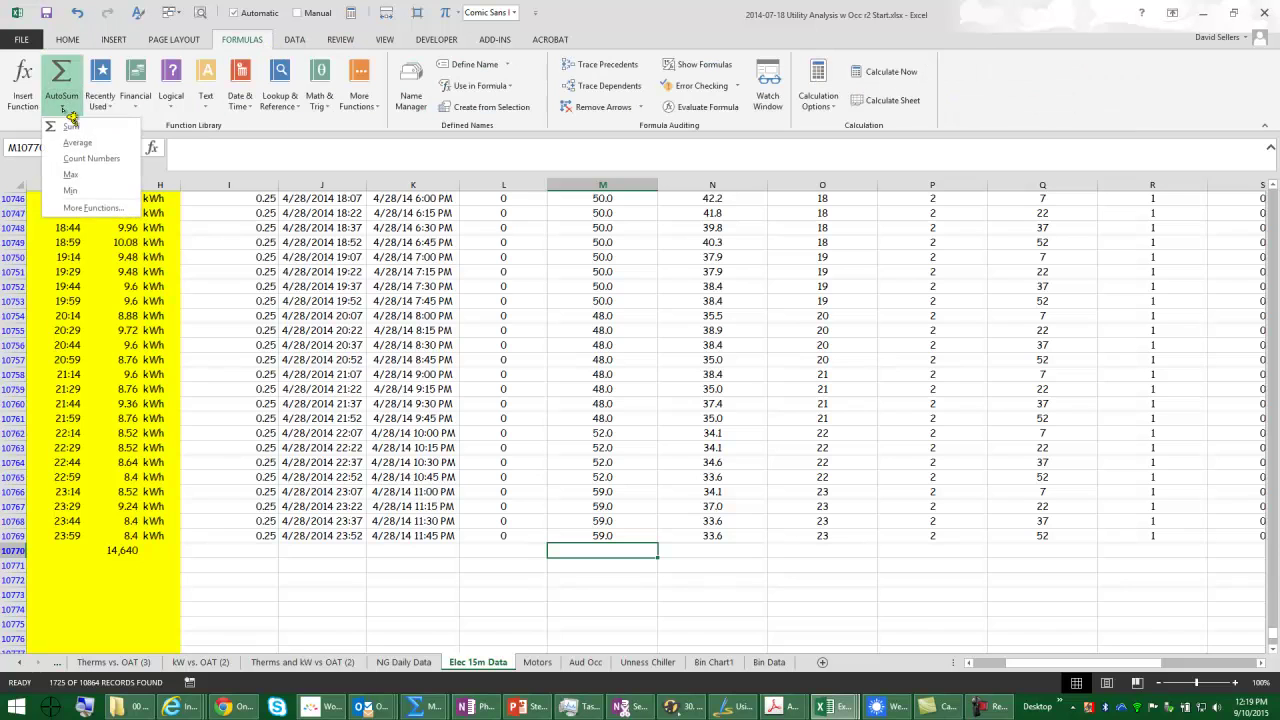
left_click(70, 174)
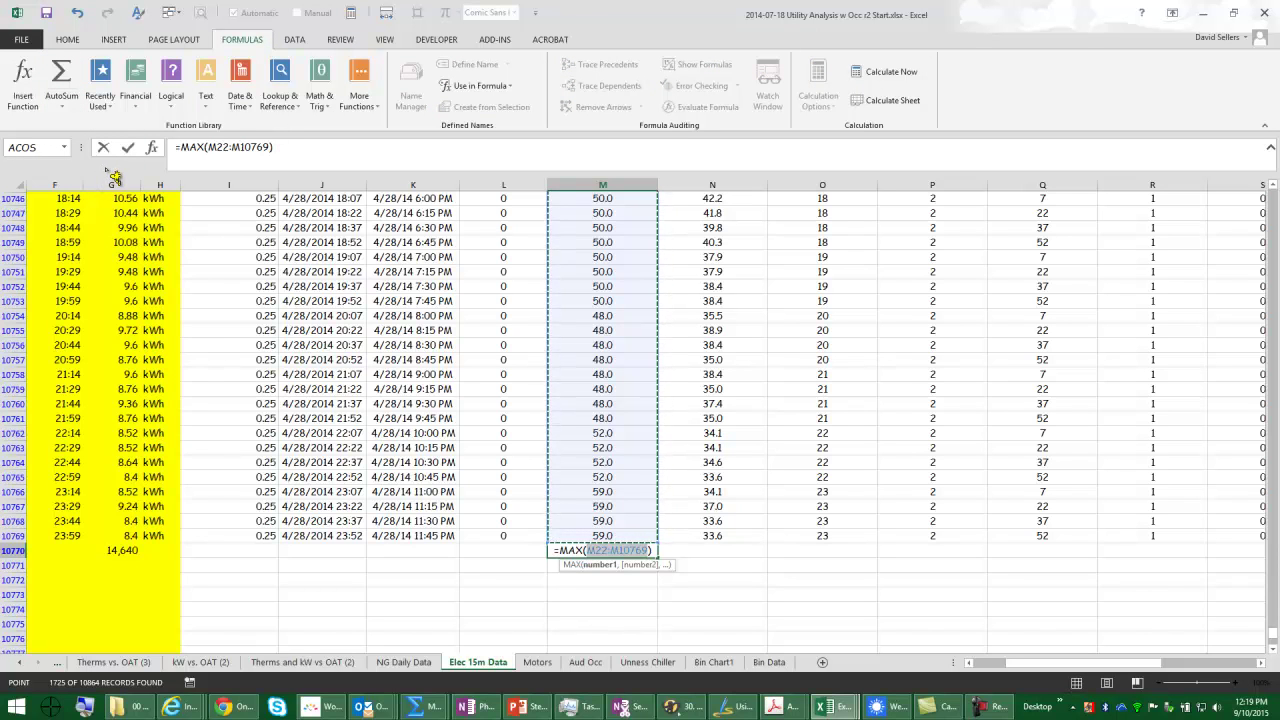
key("ctrl+Return")
key("Return")
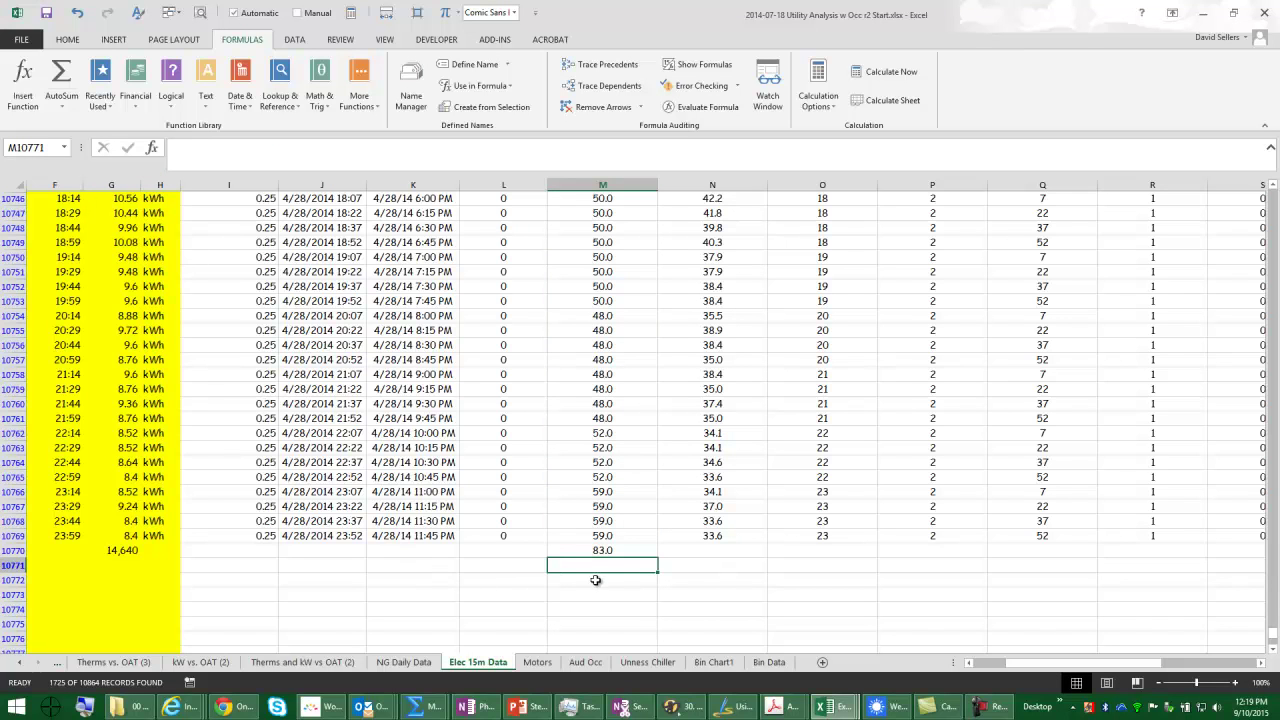
Calculate the minimum outdoor temperature in M10771 with =MIN(M22:M10770).
left_click(62, 107)
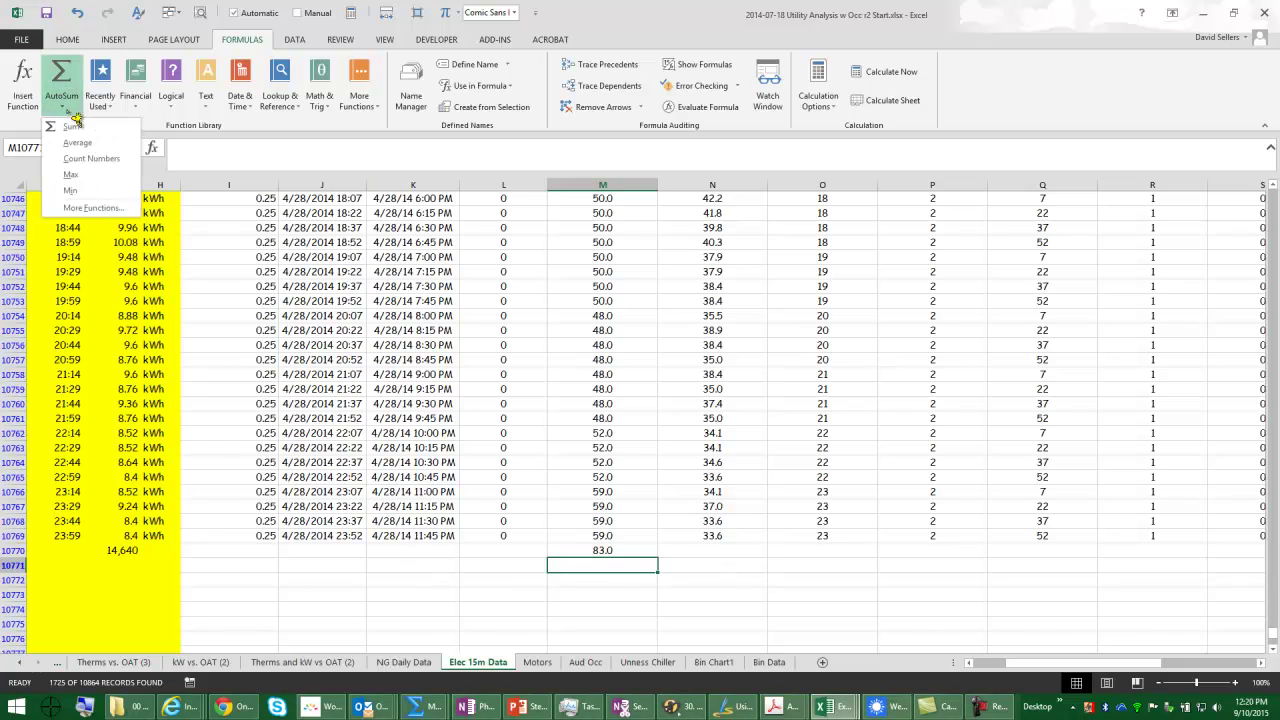
left_click(90, 190)
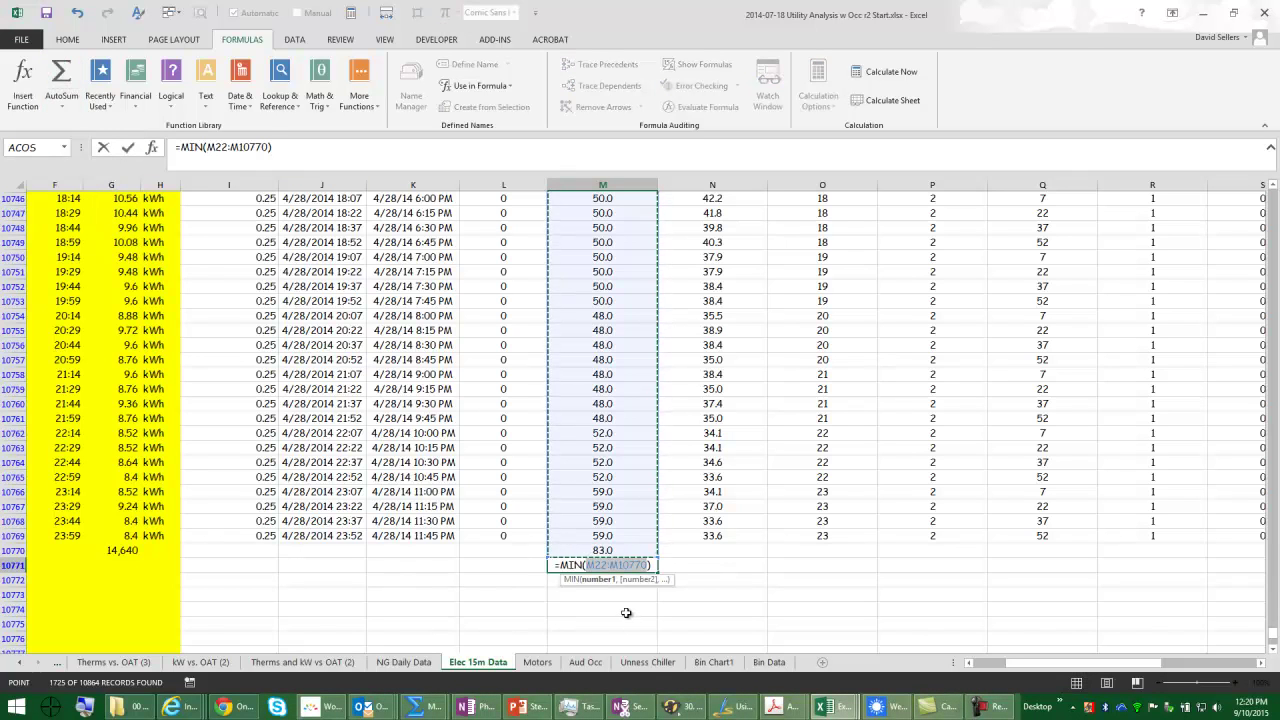
key("Return")
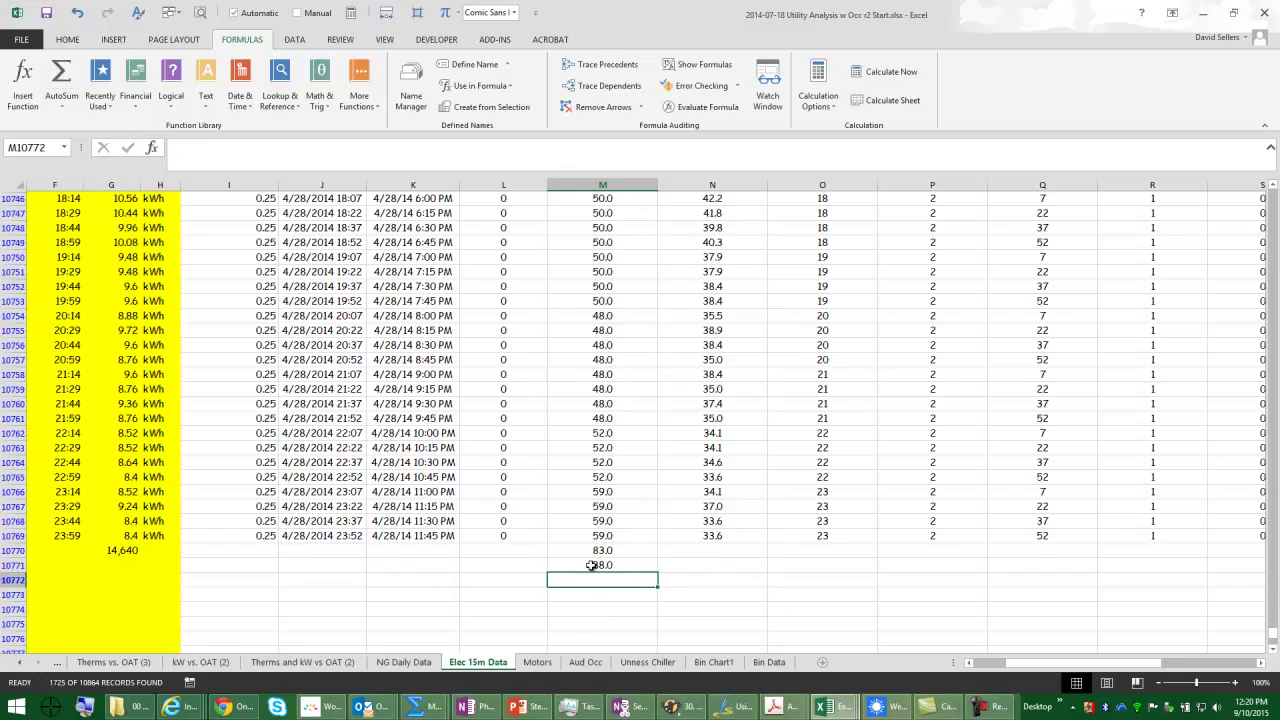
Link K18, beside the OAT maximum label, to the maximum temperature with =M10770.
scroll(592, 565, "up", 5)
scroll(592, 565, "down", 6)
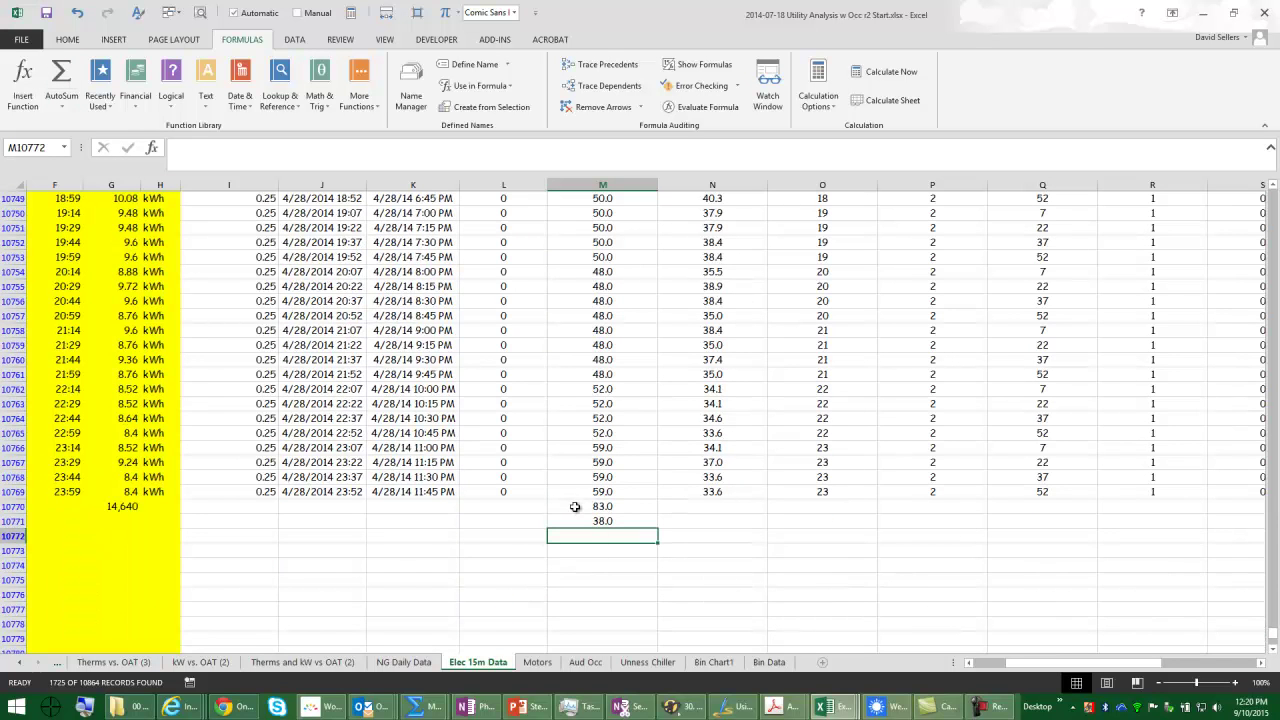
left_click(577, 507)
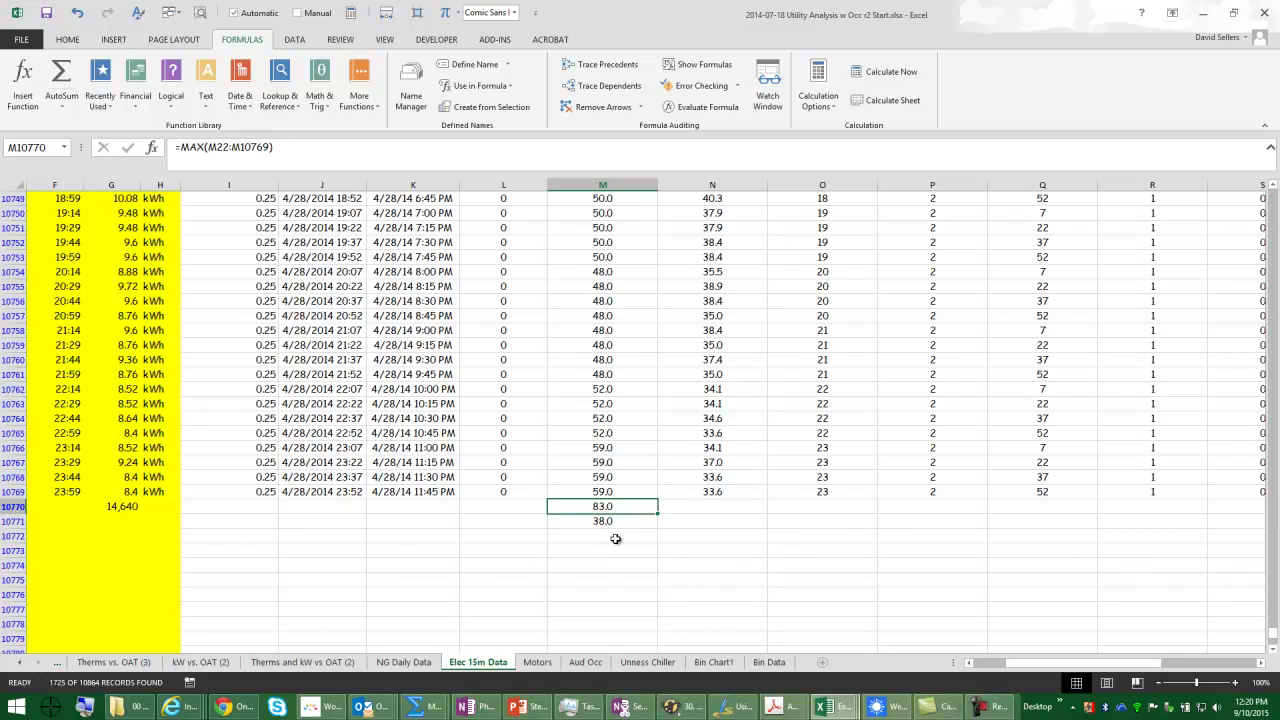
key("ctrl+Up")
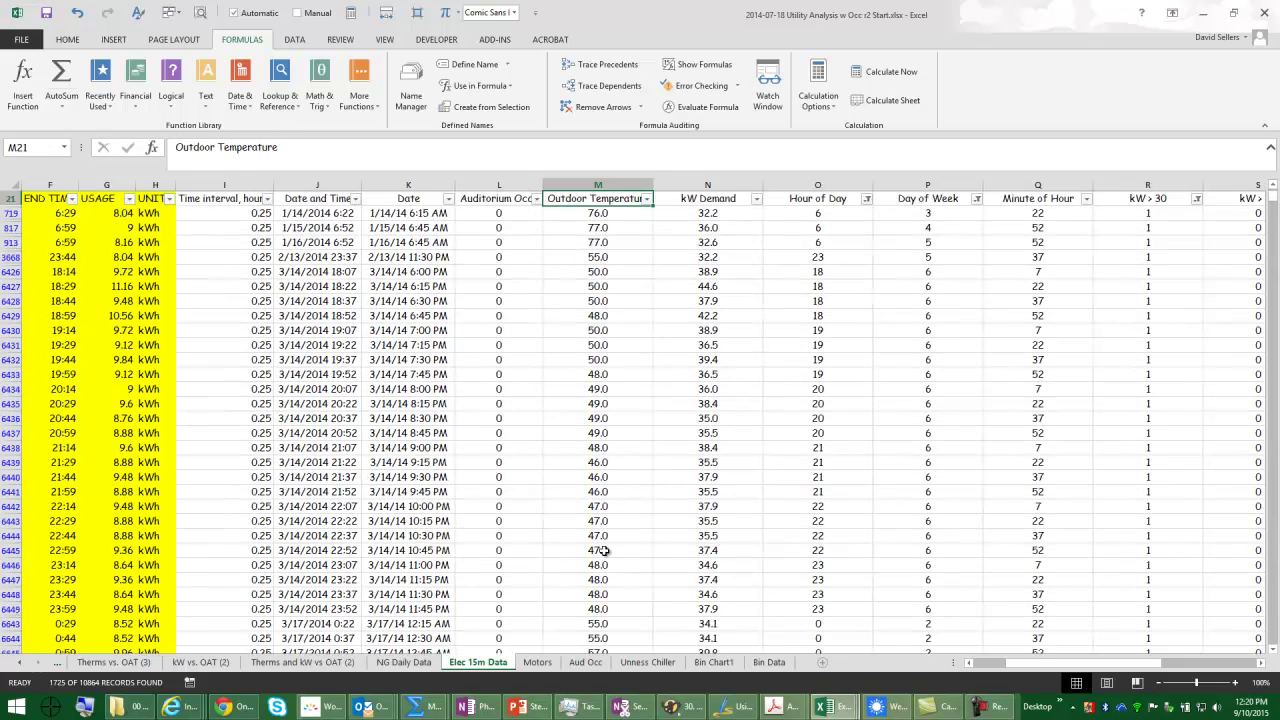
scroll(648, 368, "up", 2)
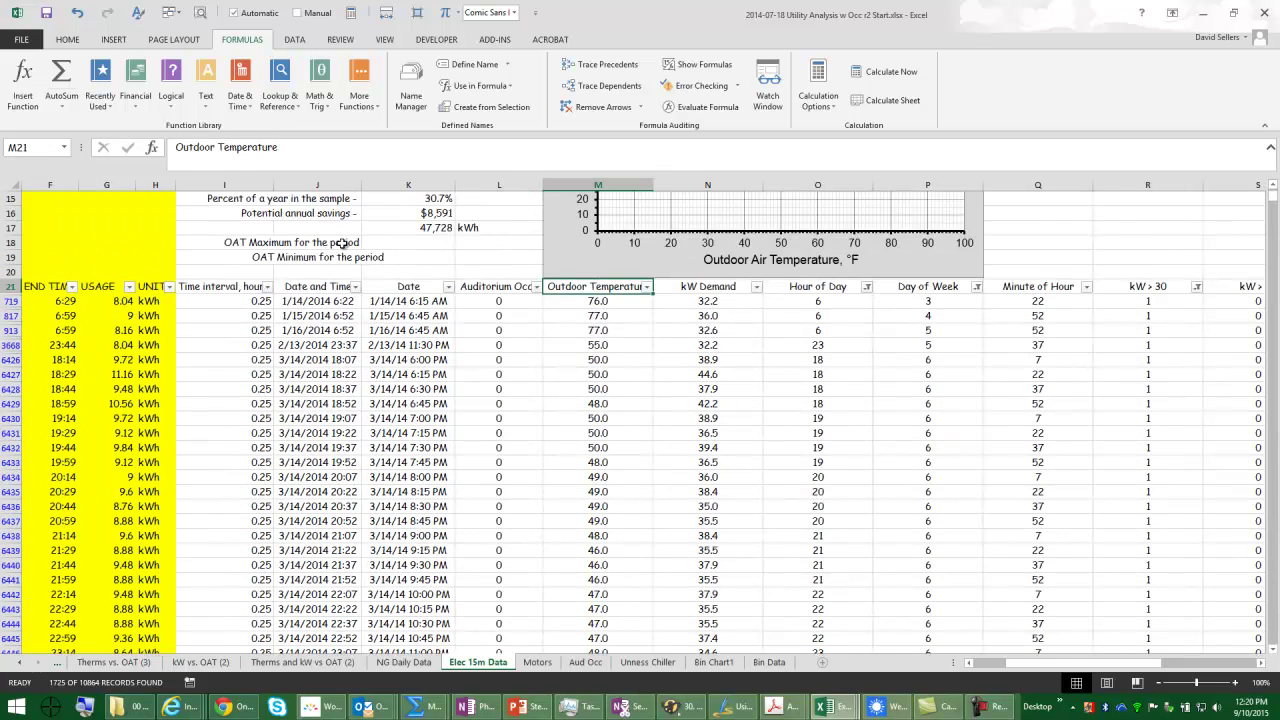
left_click(371, 245)
type("=")
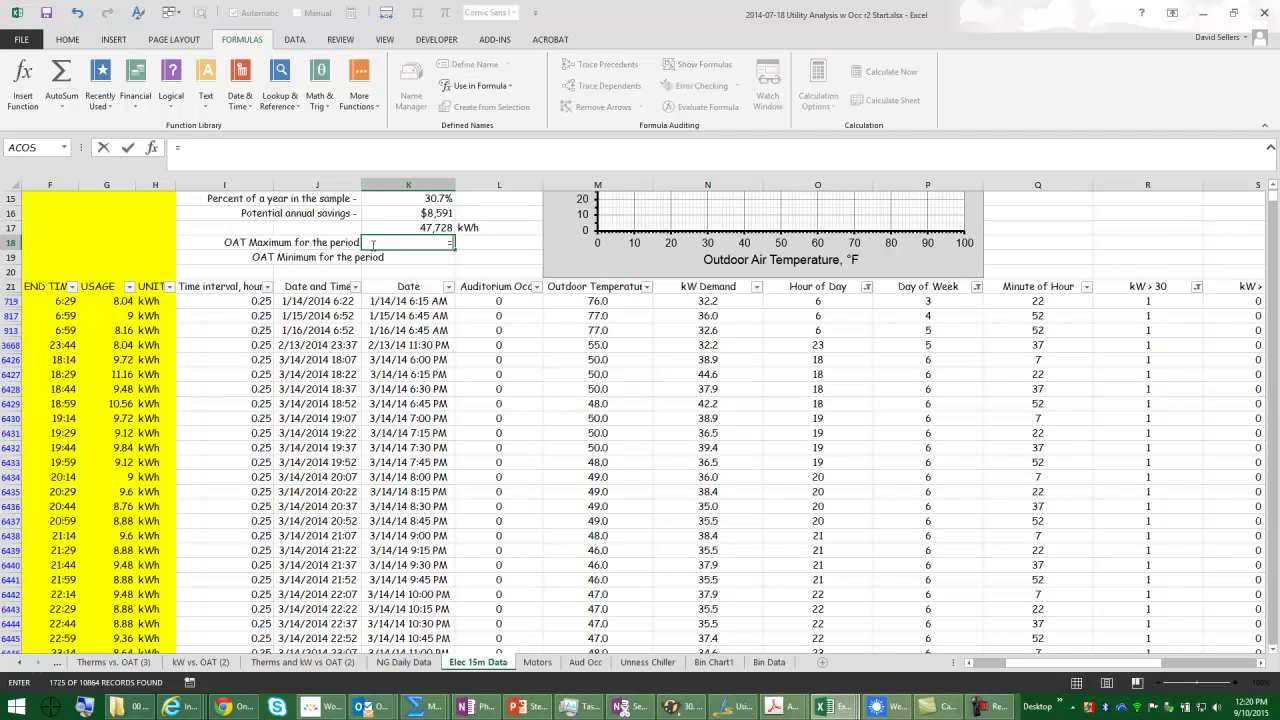
left_click(603, 303)
key("ctrl+Down")
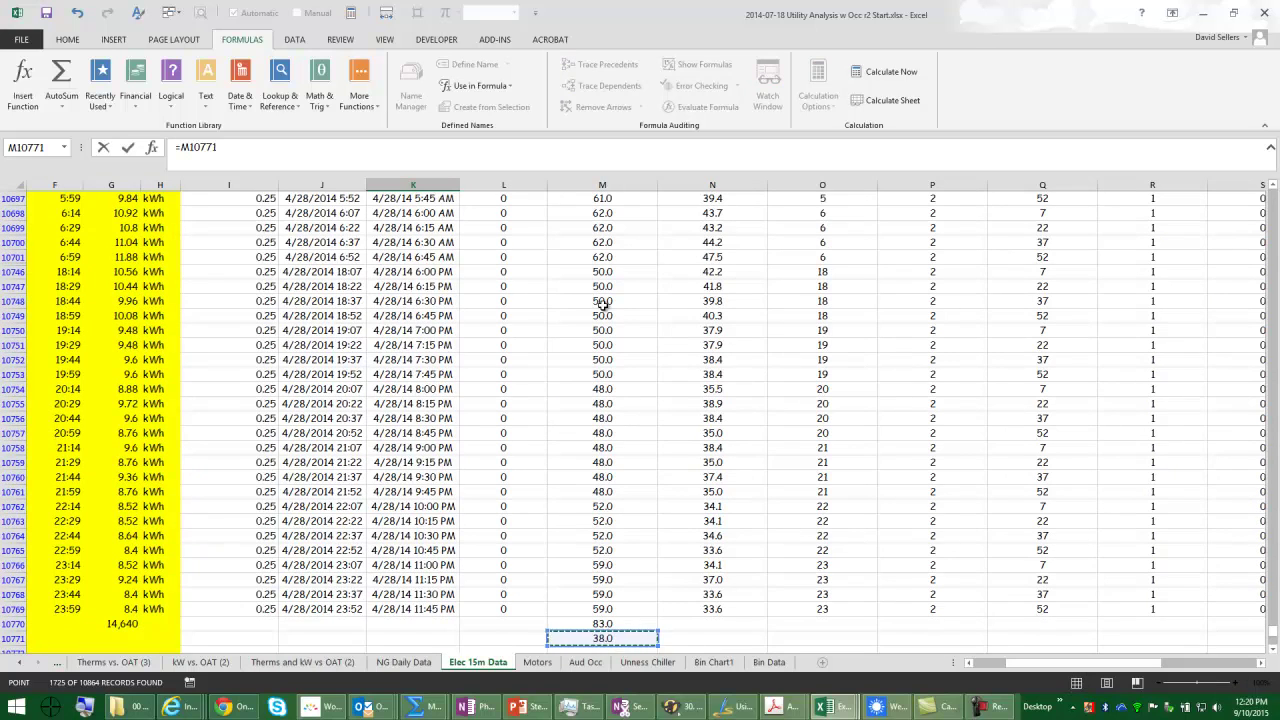
left_click(605, 623)
key("Return")
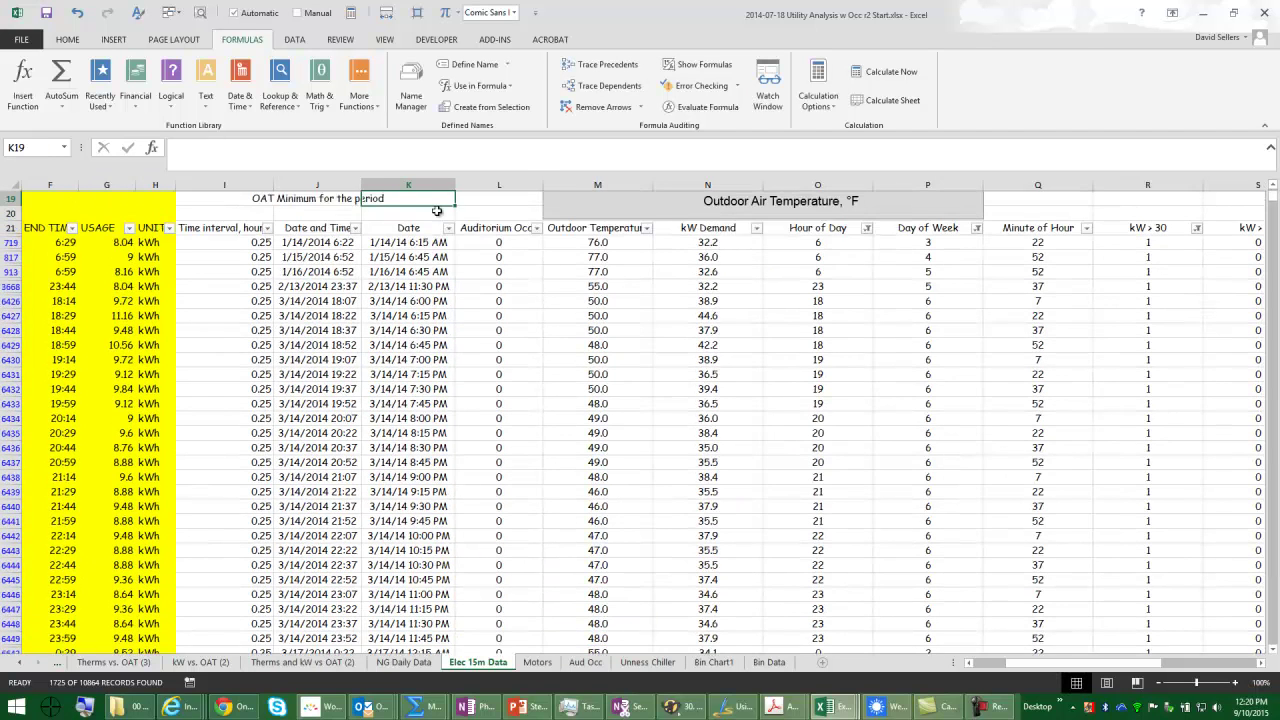
Copy the K18 formula text into K19 and change its reference to the minimum temperature in M10771.
scroll(449, 213, "up", 2)
left_click(425, 271)
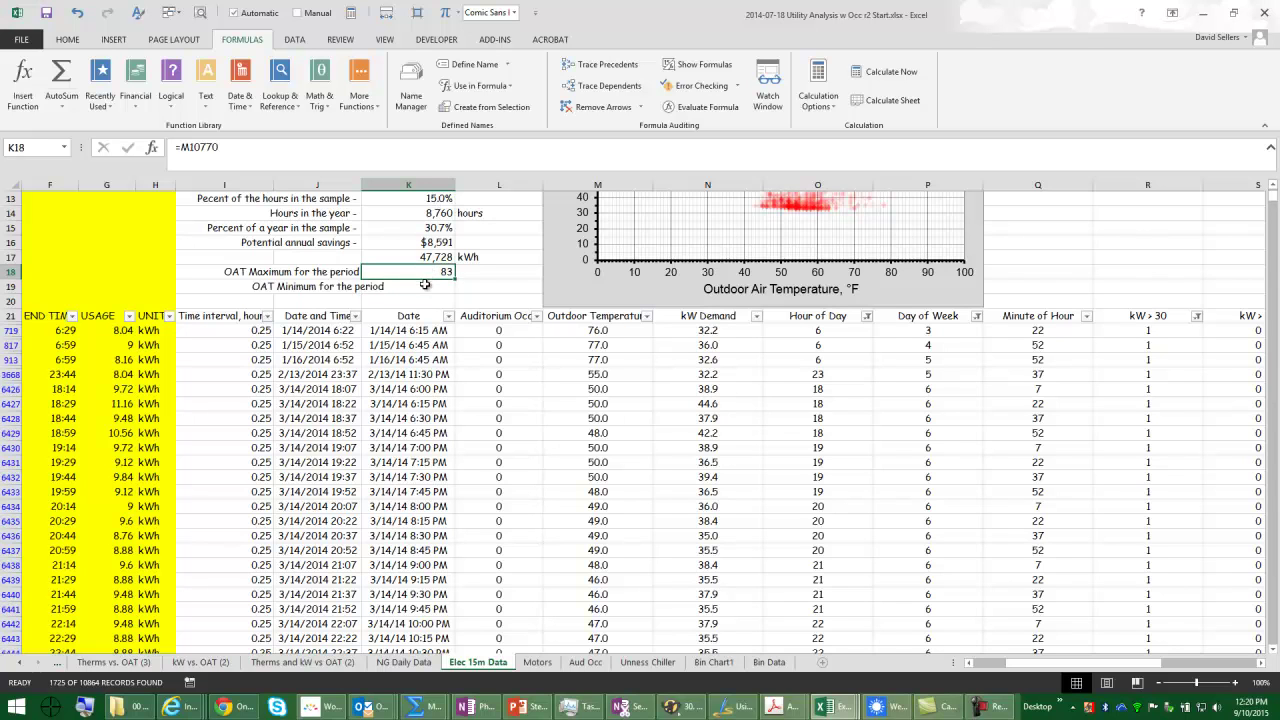
left_click_drag(174, 148, 222, 148)
key("ctrl+c")
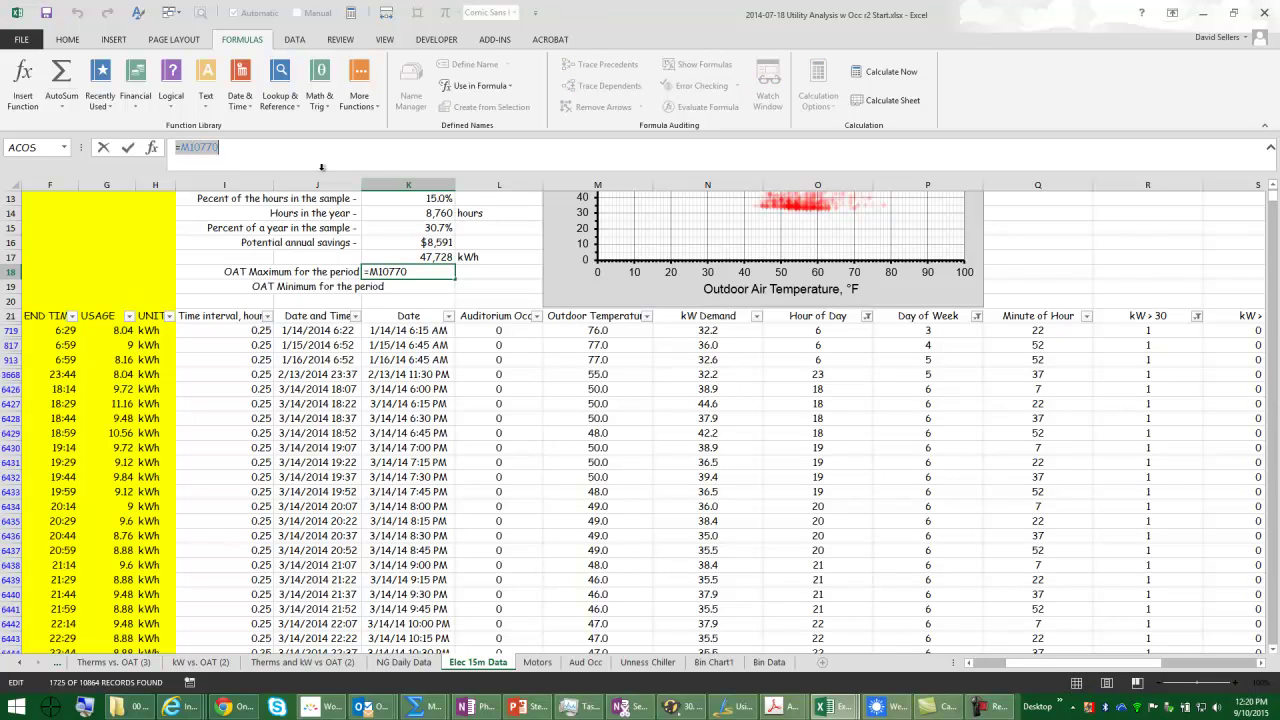
key("Escape")
left_click(408, 299)
left_click(404, 287)
left_click(268, 158)
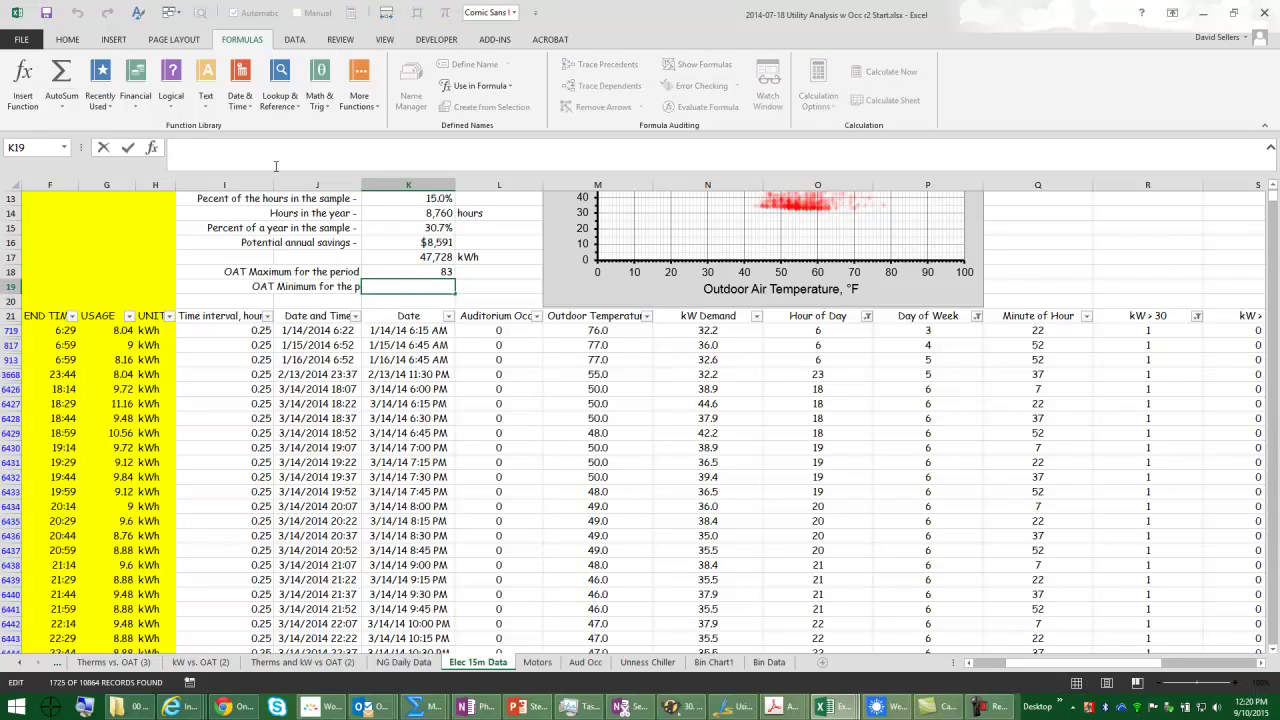
key("ctrl+v")
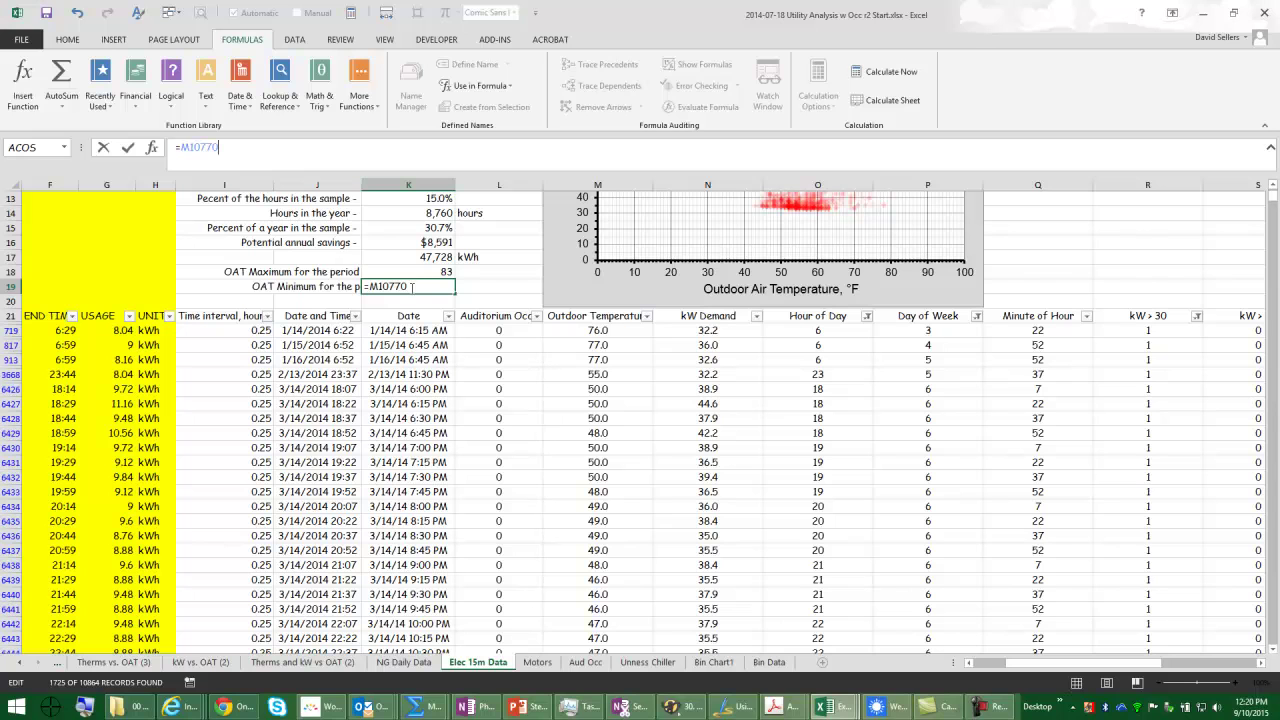
left_click(414, 286)
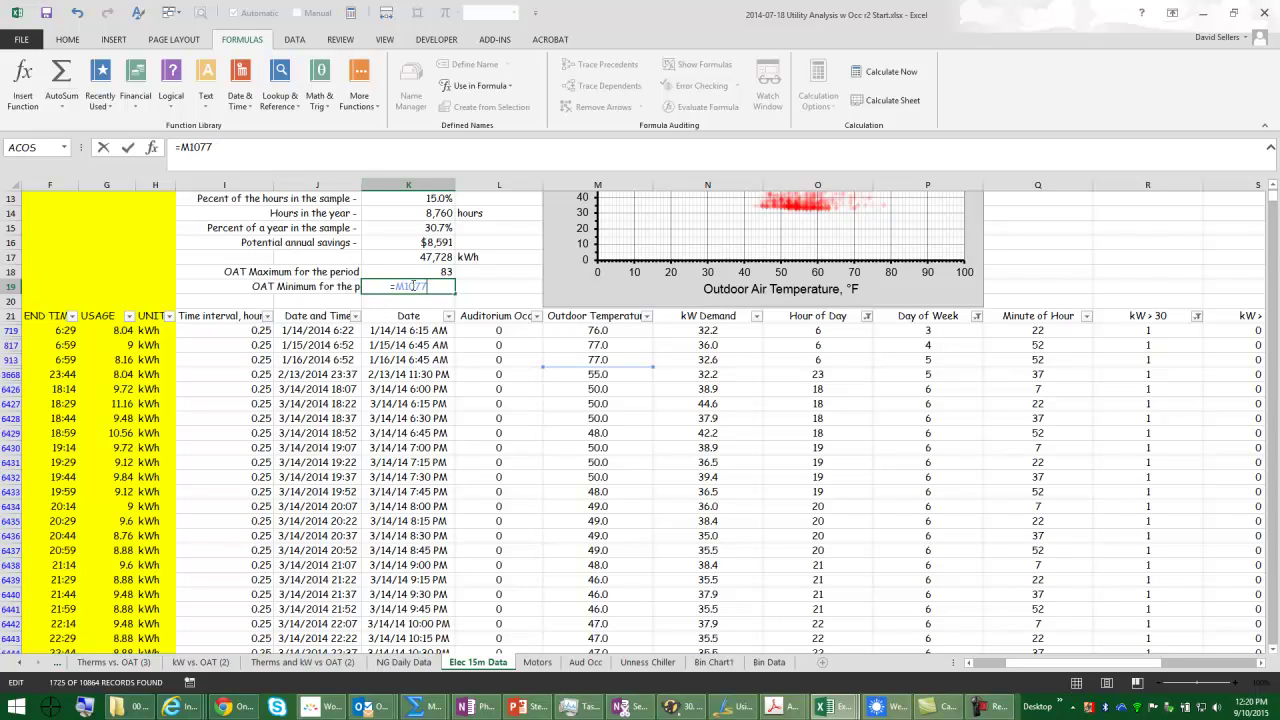
key("Return")
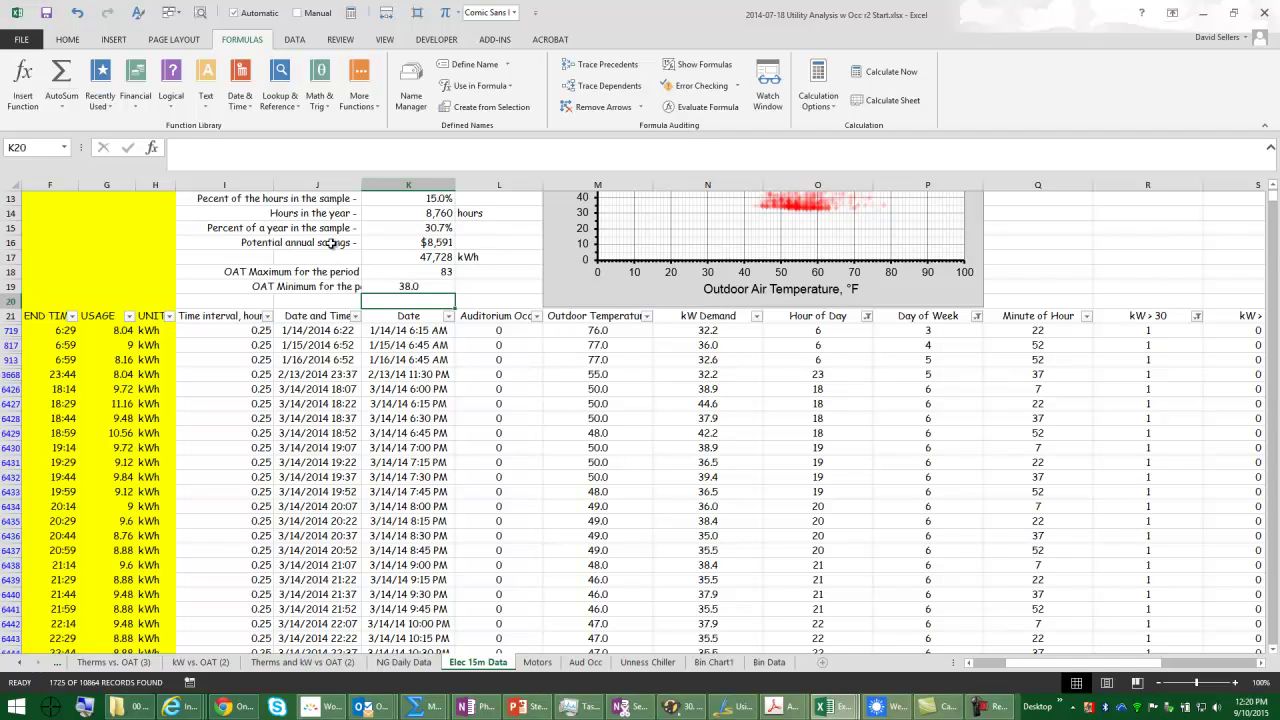
Copy the formatting of the hours-in-the-sample row onto the OAT maximum and minimum rows, and show their temperatures with one decimal place.
left_click_drag(333, 243, 430, 243)
scroll(403, 227, "up", 2)
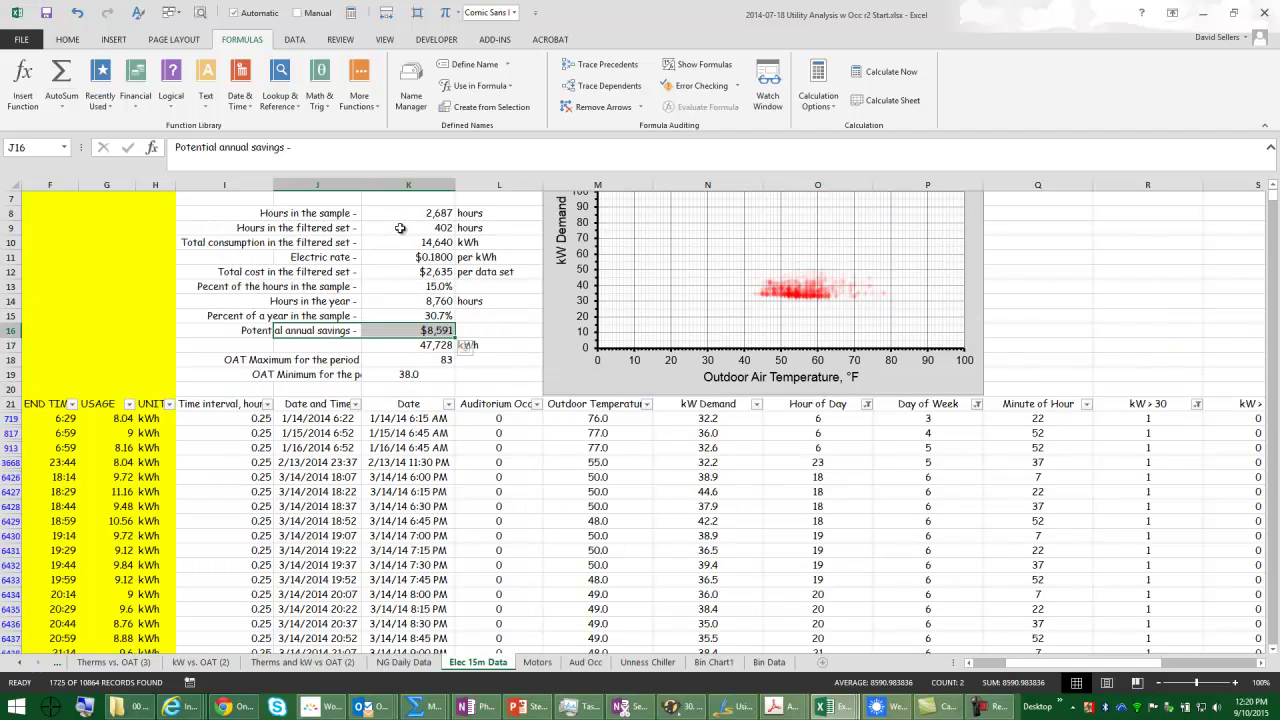
left_click_drag(350, 213, 500, 214)
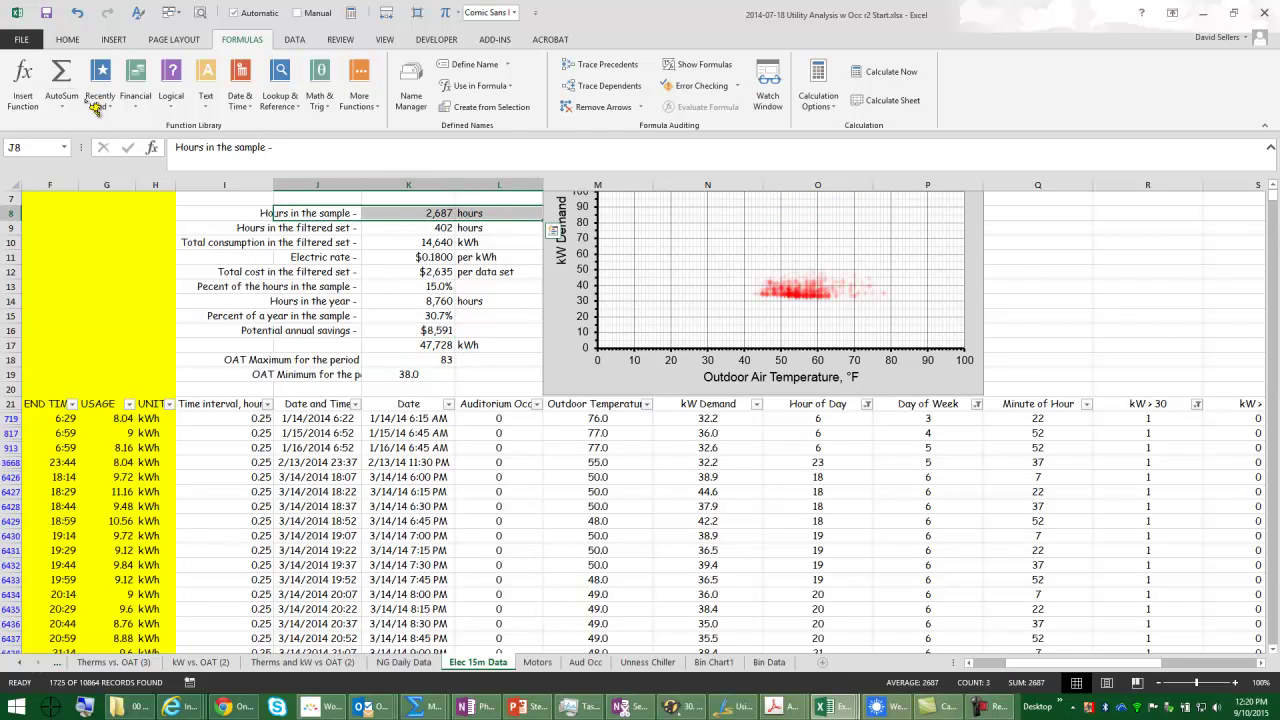
left_click(67, 39)
left_click(84, 107)
mouse_move(340, 360)
left_mouse_down()
mouse_move(449, 370)
mouse_move(440, 363)
mouse_move(440, 375)
left_mouse_up()
left_click(714, 108)
Enter the unit °F beside both OAT values in L18 and L19, and left-align L19.
left_click(482, 359)
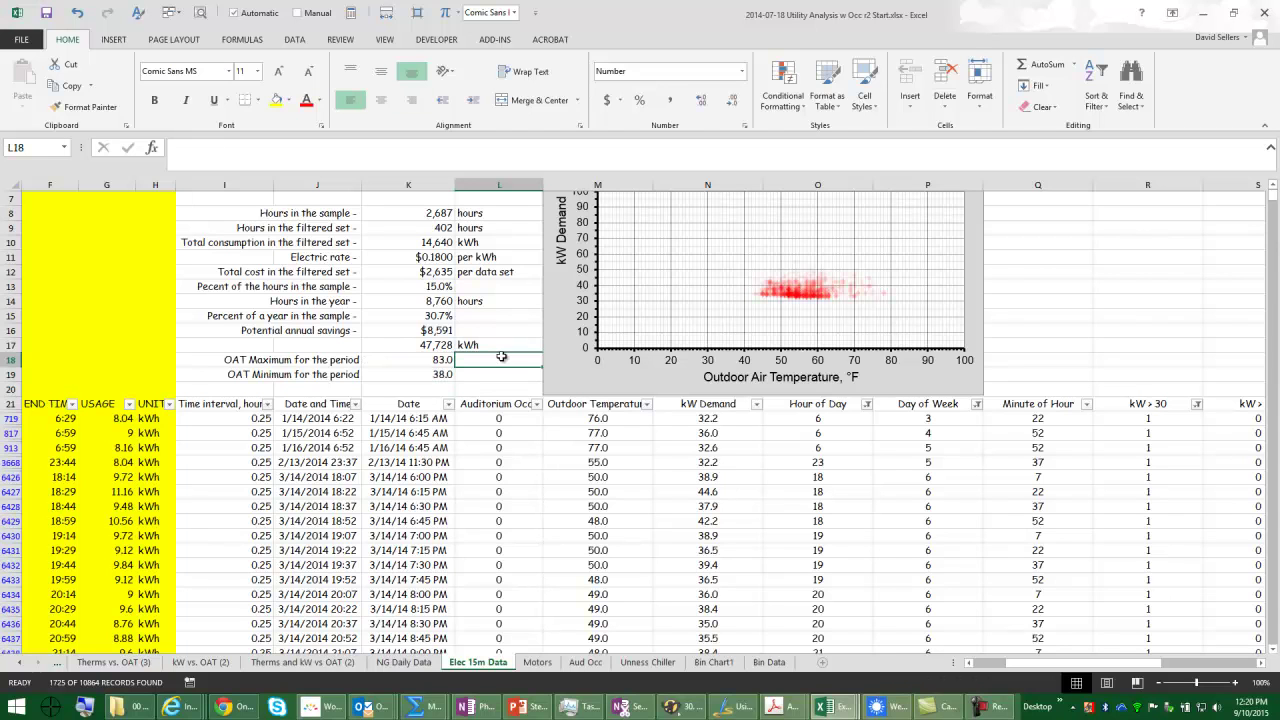
type("°F")
key("Return")
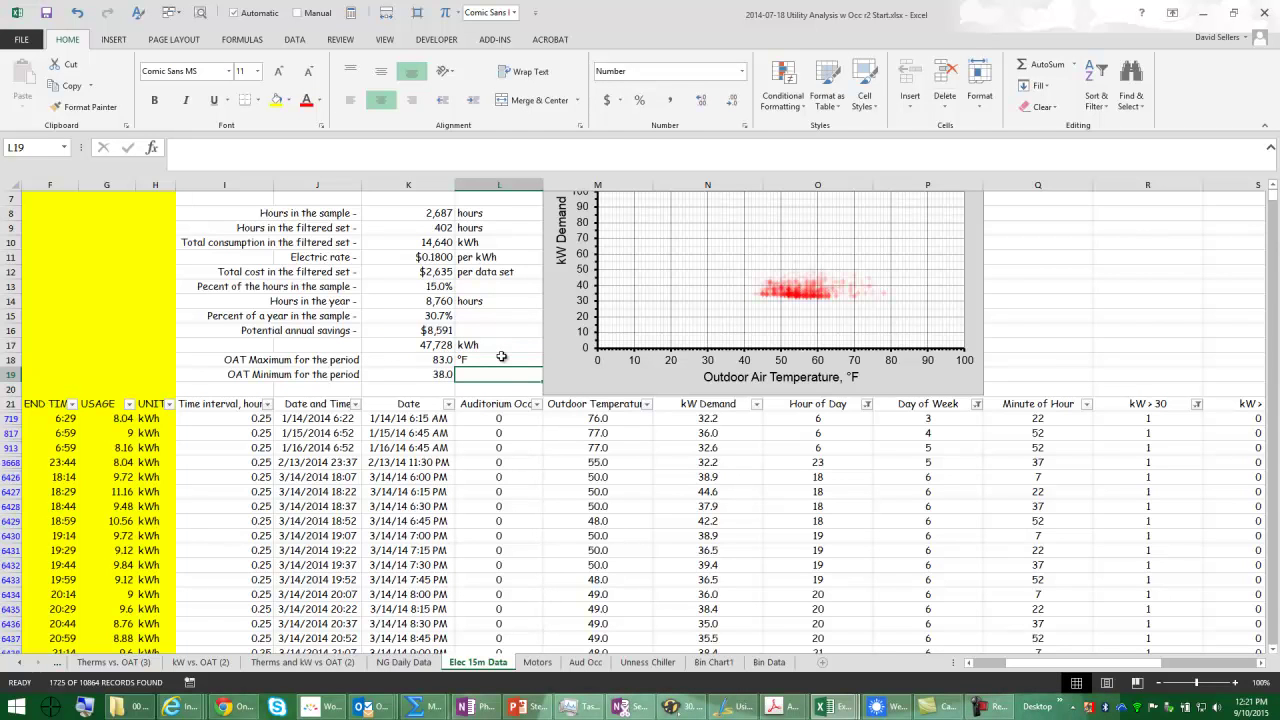
type("°")
key("Return")
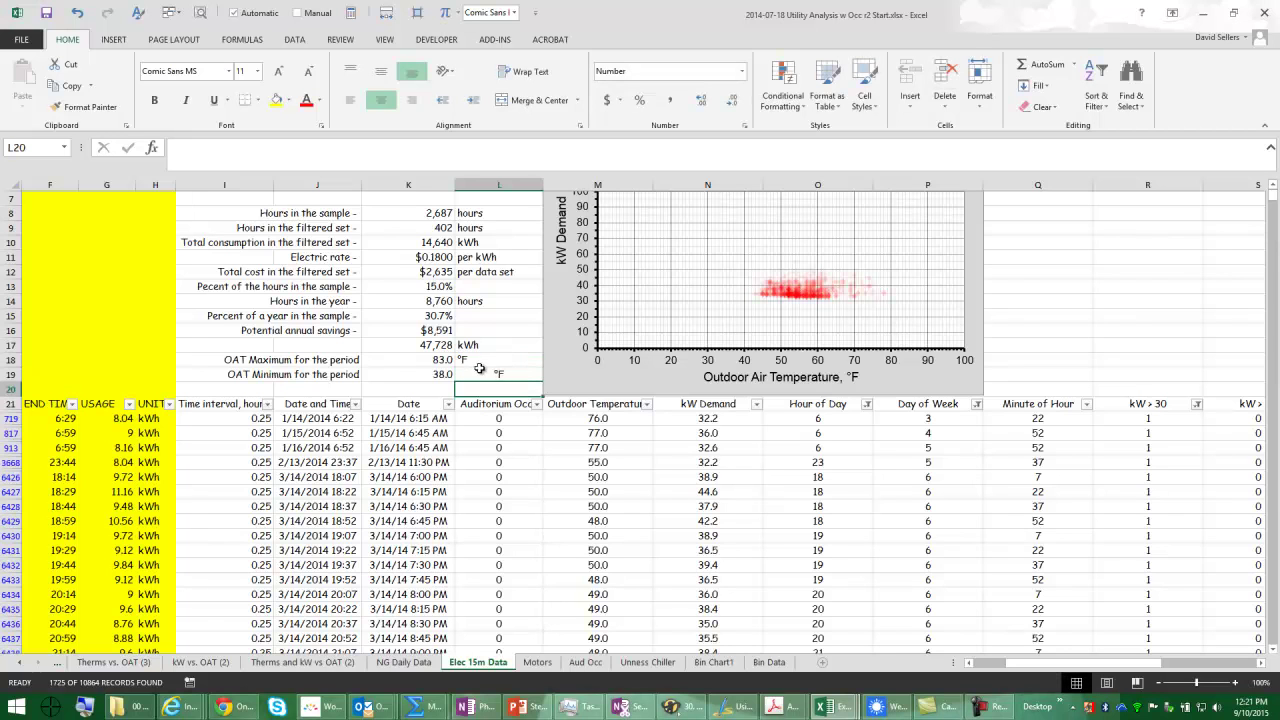
left_click(480, 360)
left_click(502, 376)
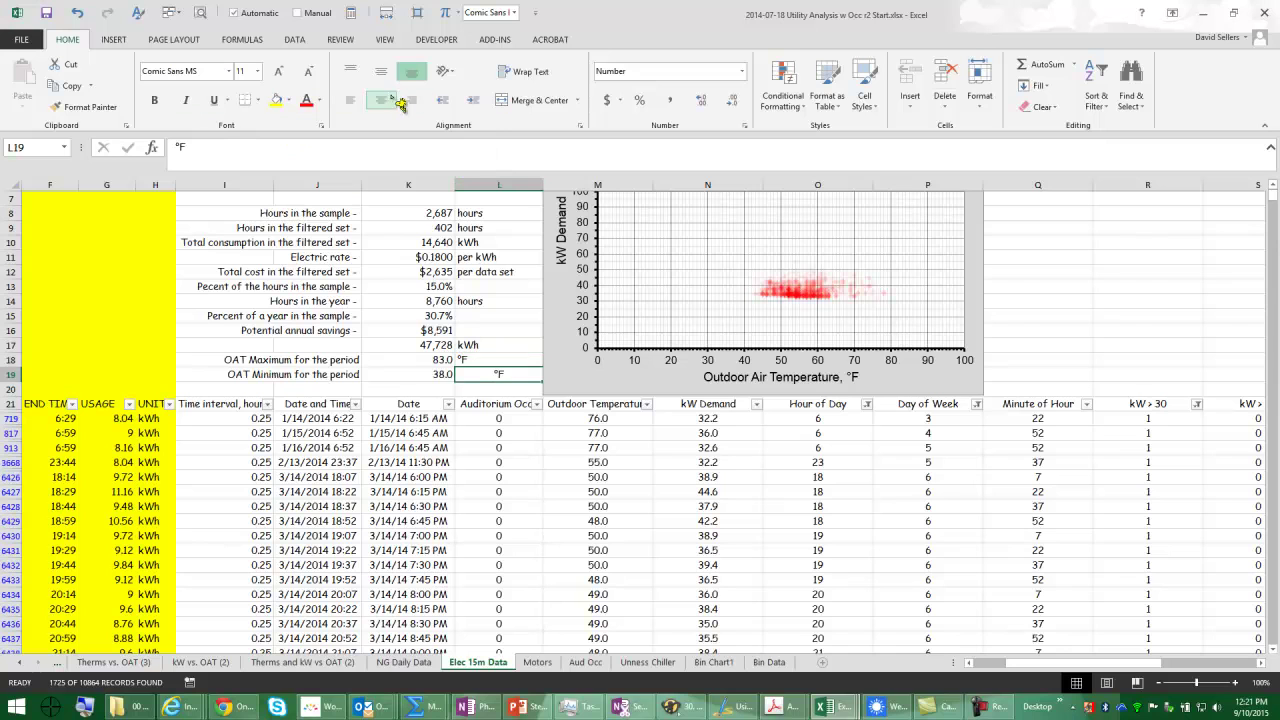
left_click(352, 100)
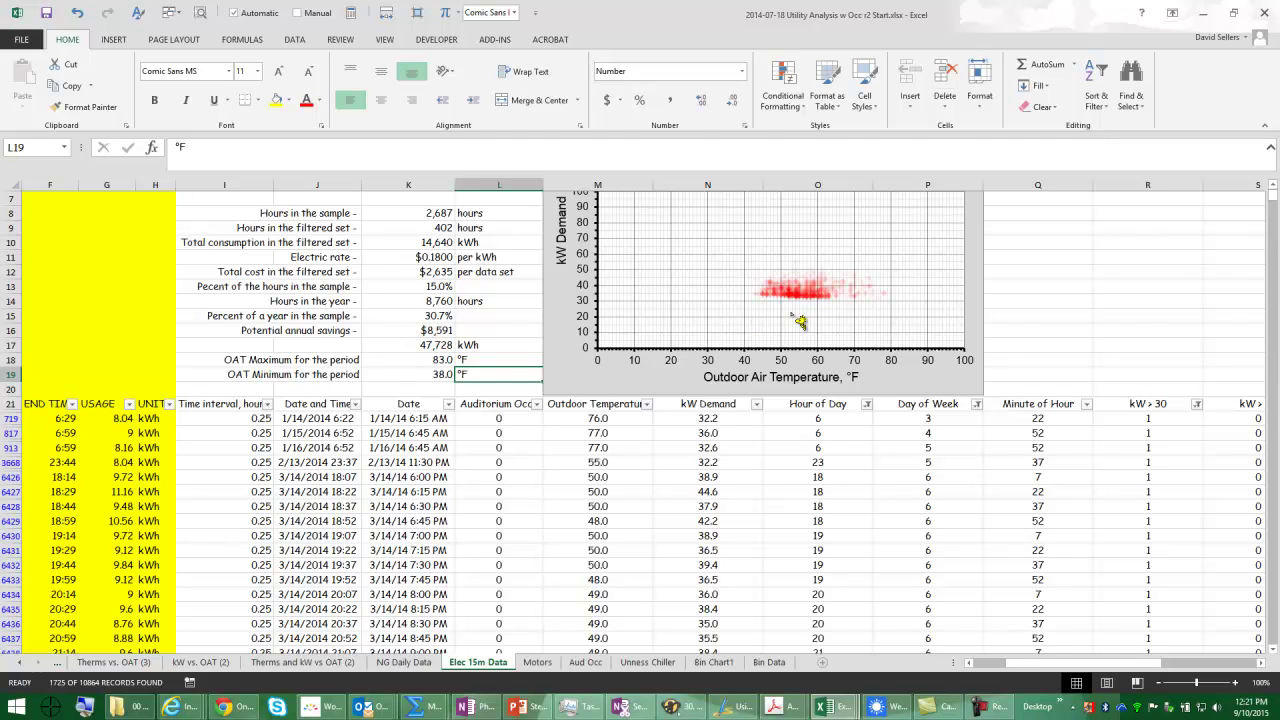
scroll(800, 321, "up", 1)
scroll(802, 320, "up", 1)
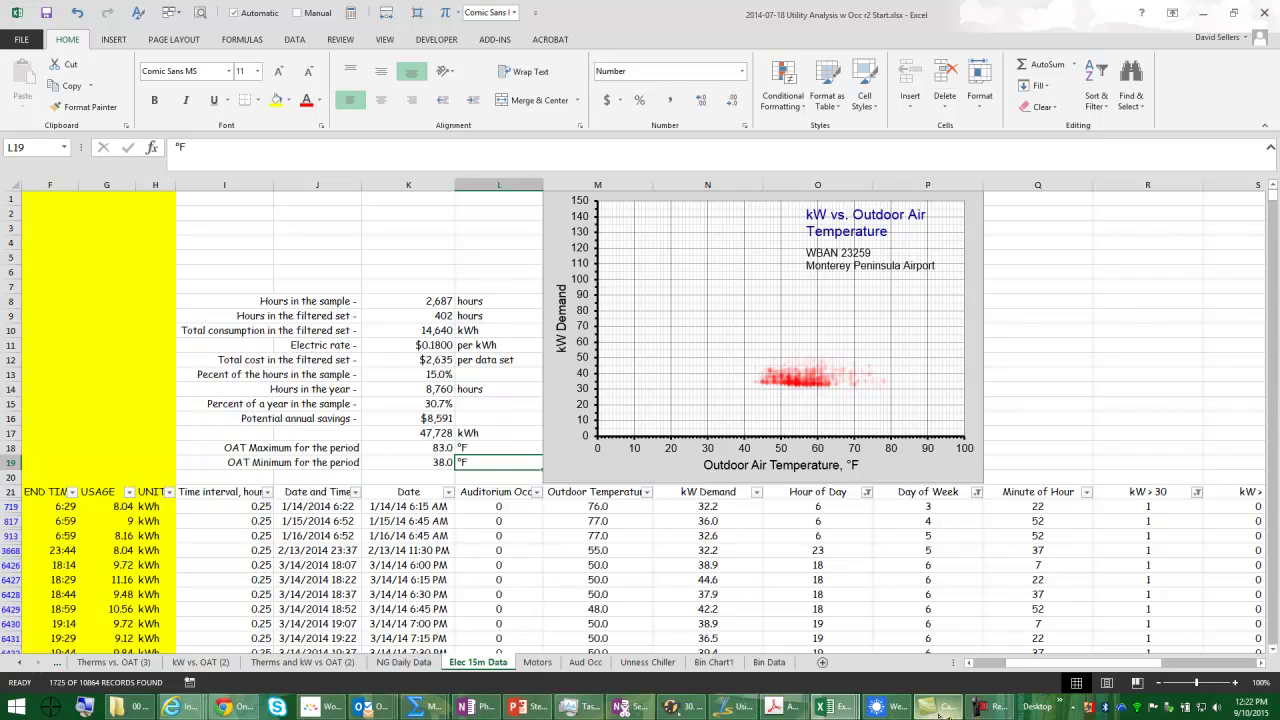
left_click(980, 708)
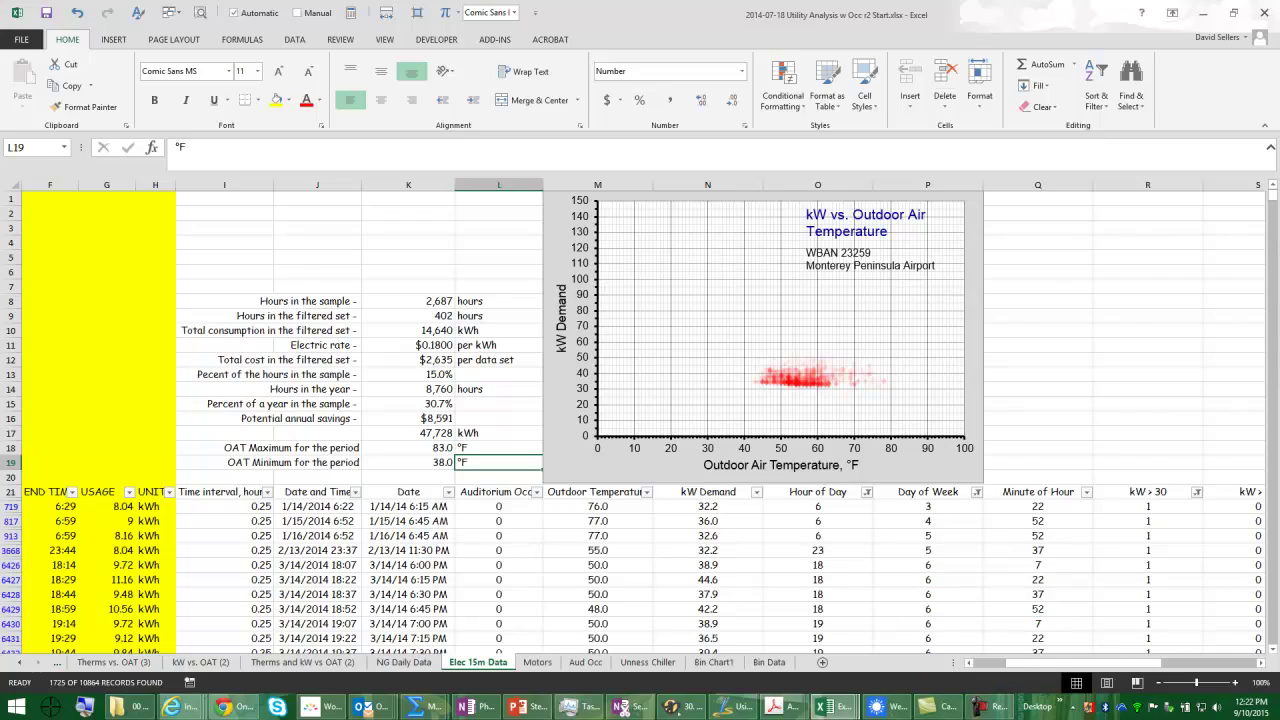